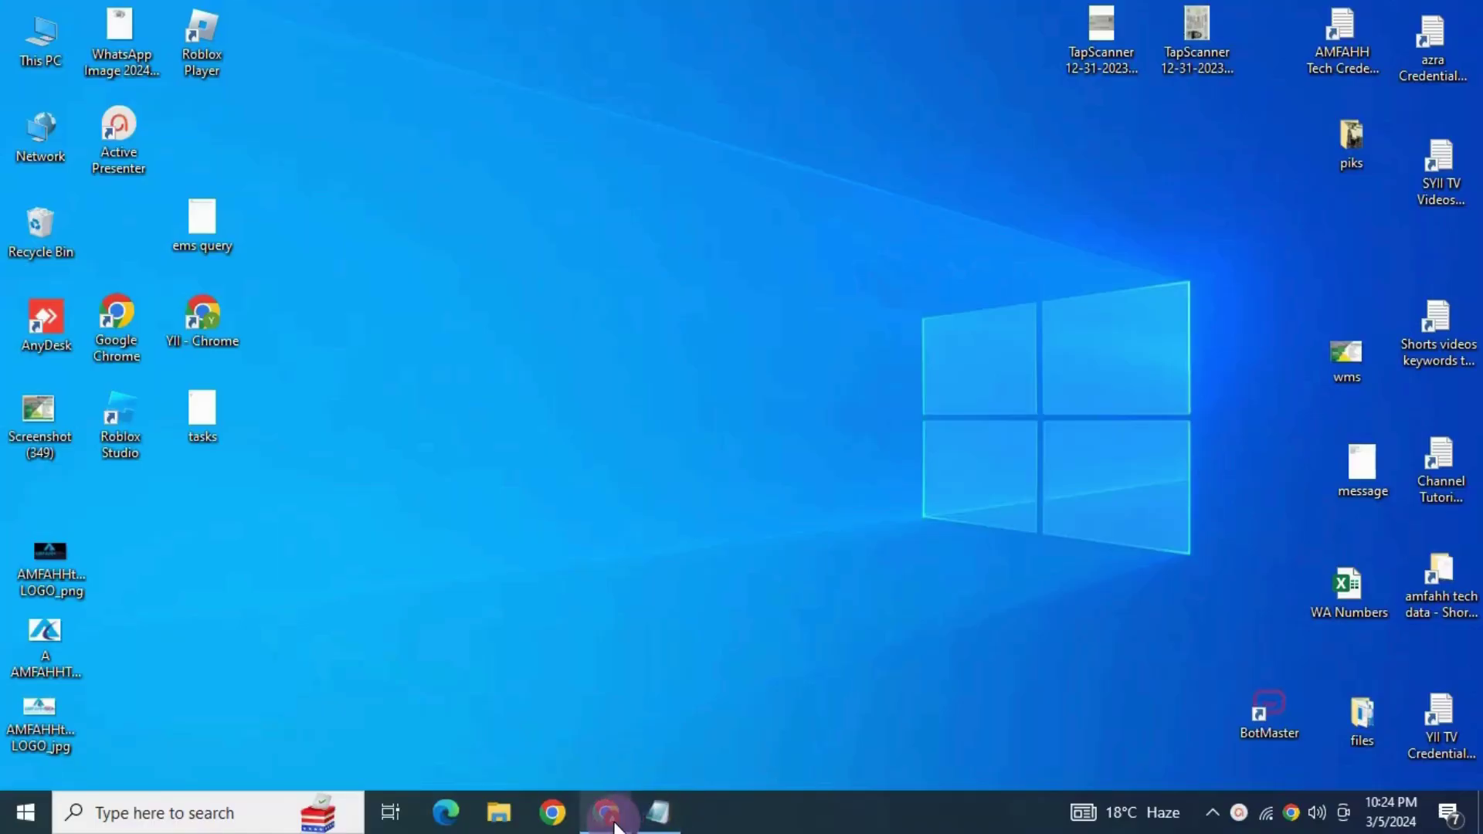
Step: Launch Google Chrome from the Windows taskbar
click(616, 825)
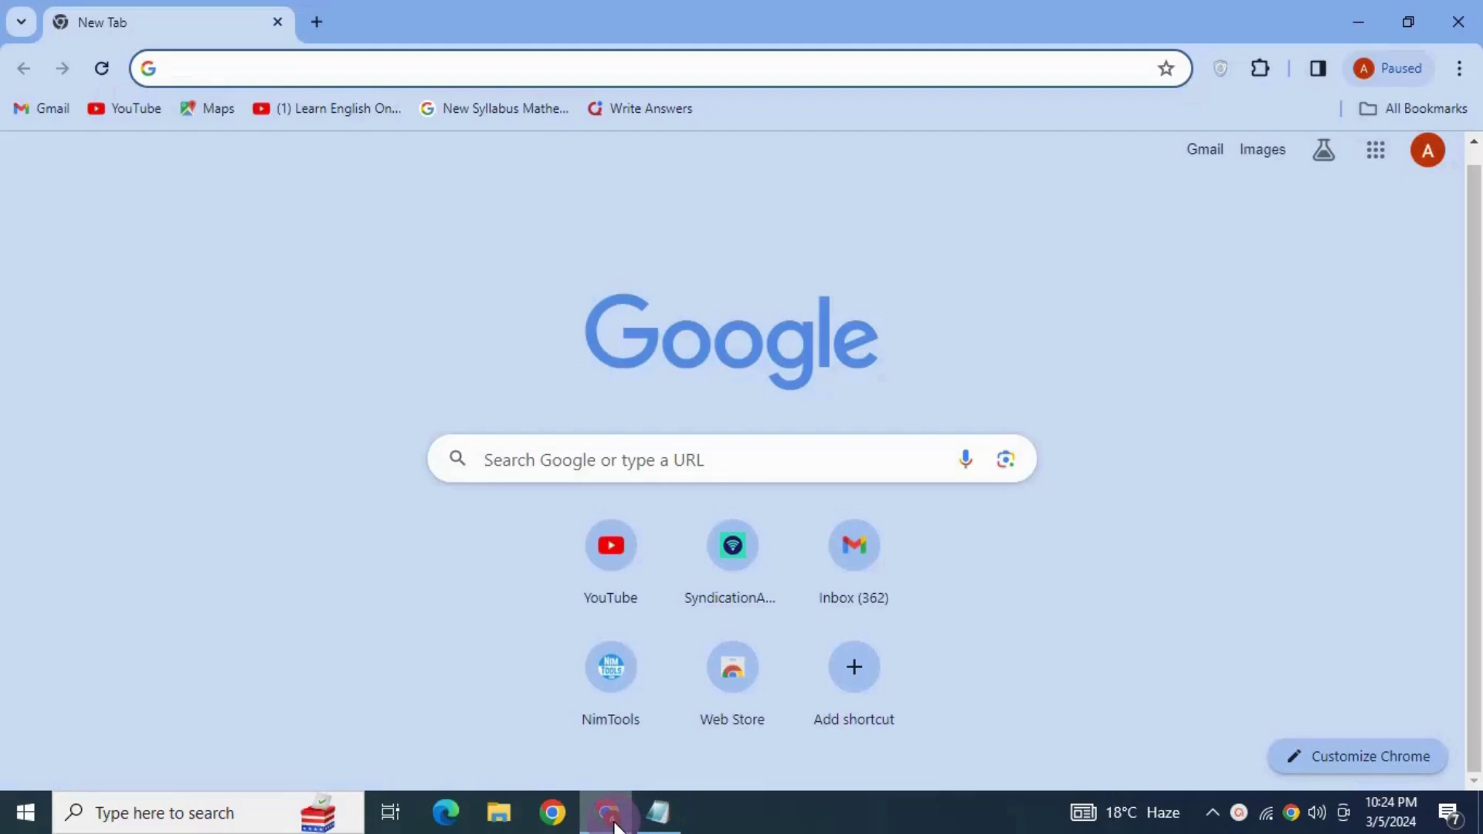
Step: Go to ads.google.com and choose Start now to begin account setup
click(430, 64)
text(ads.google.com)
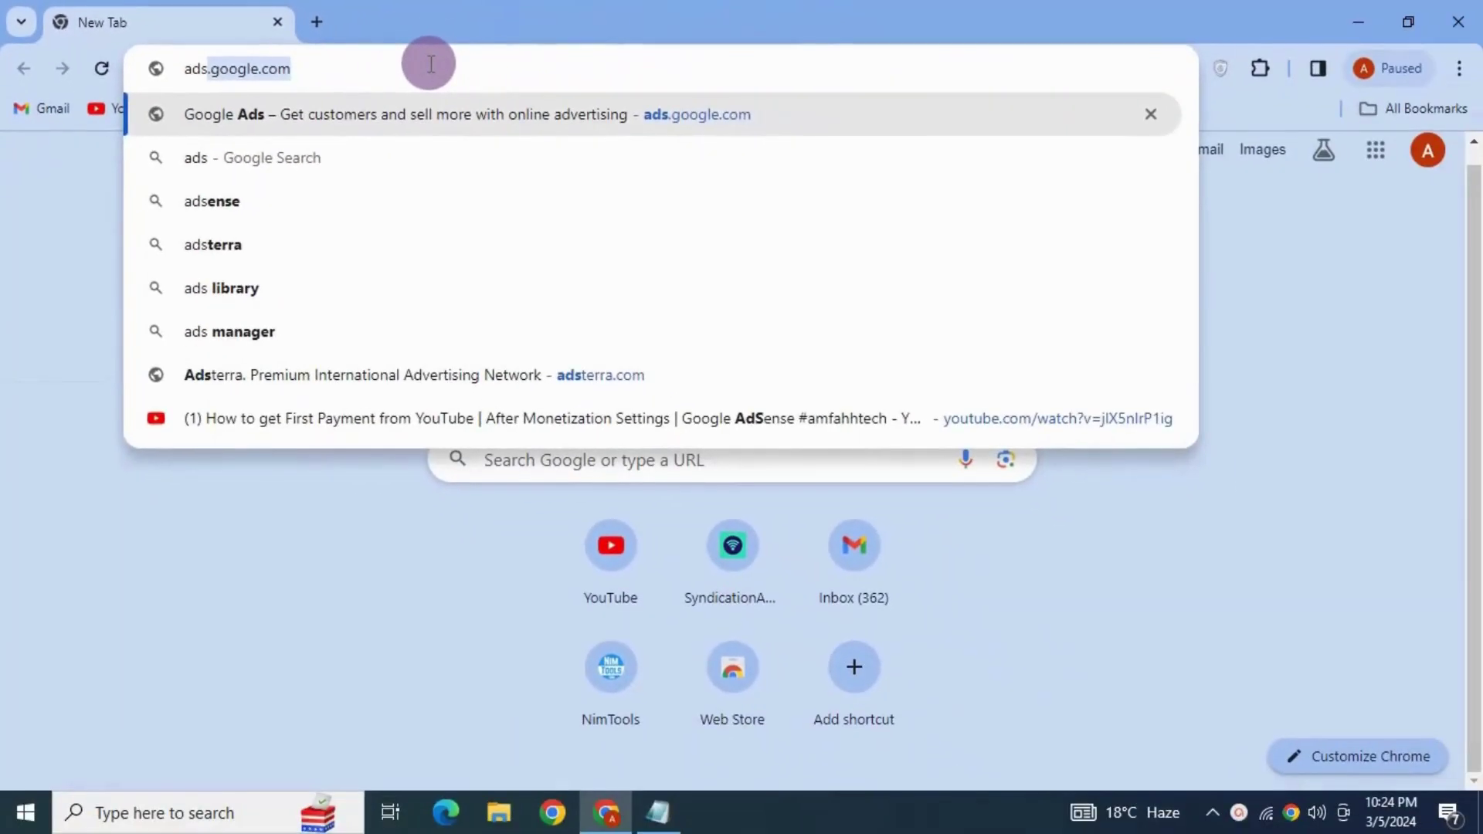
key(Return)
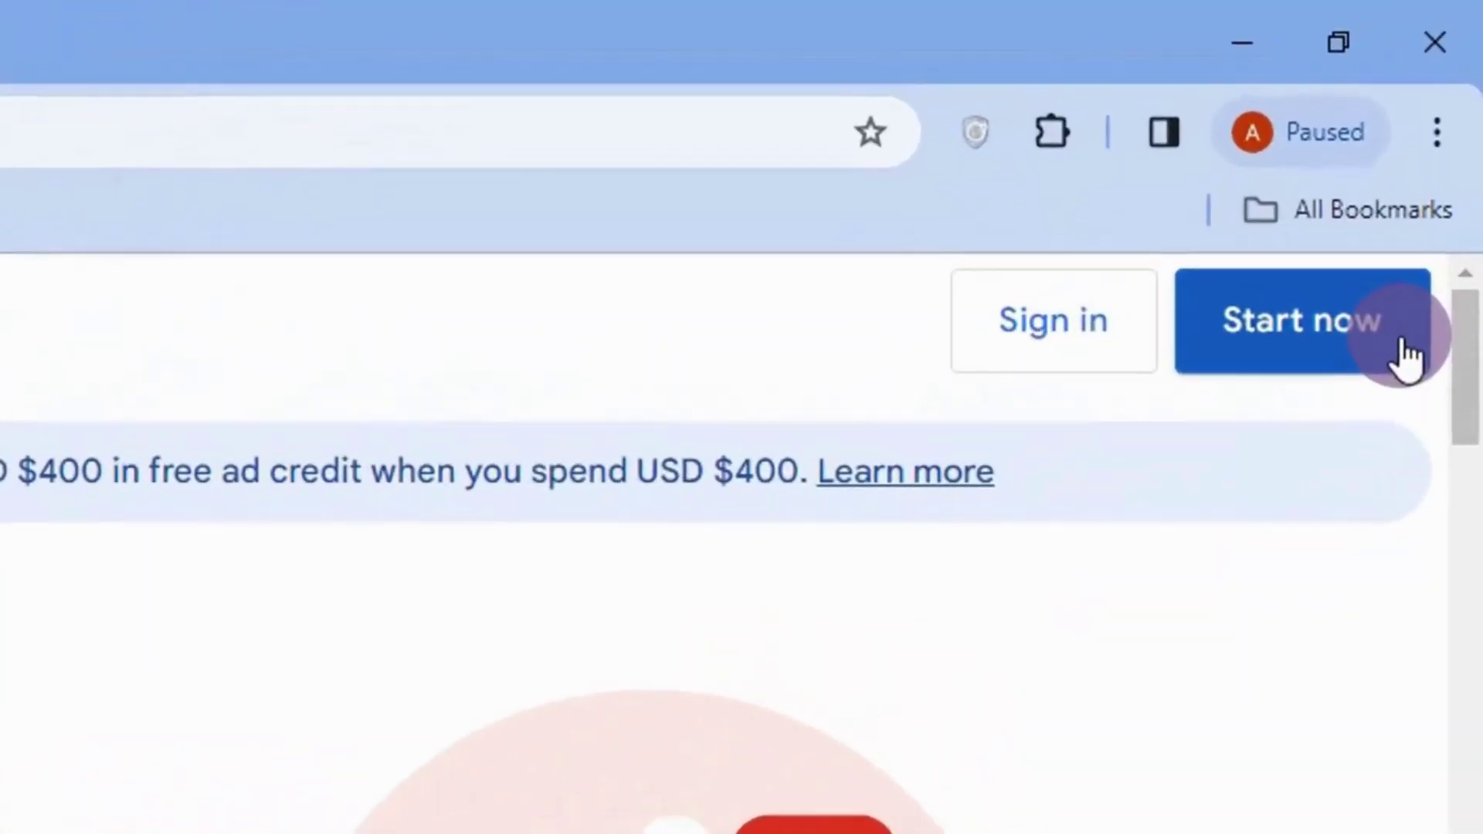
click(1325, 359)
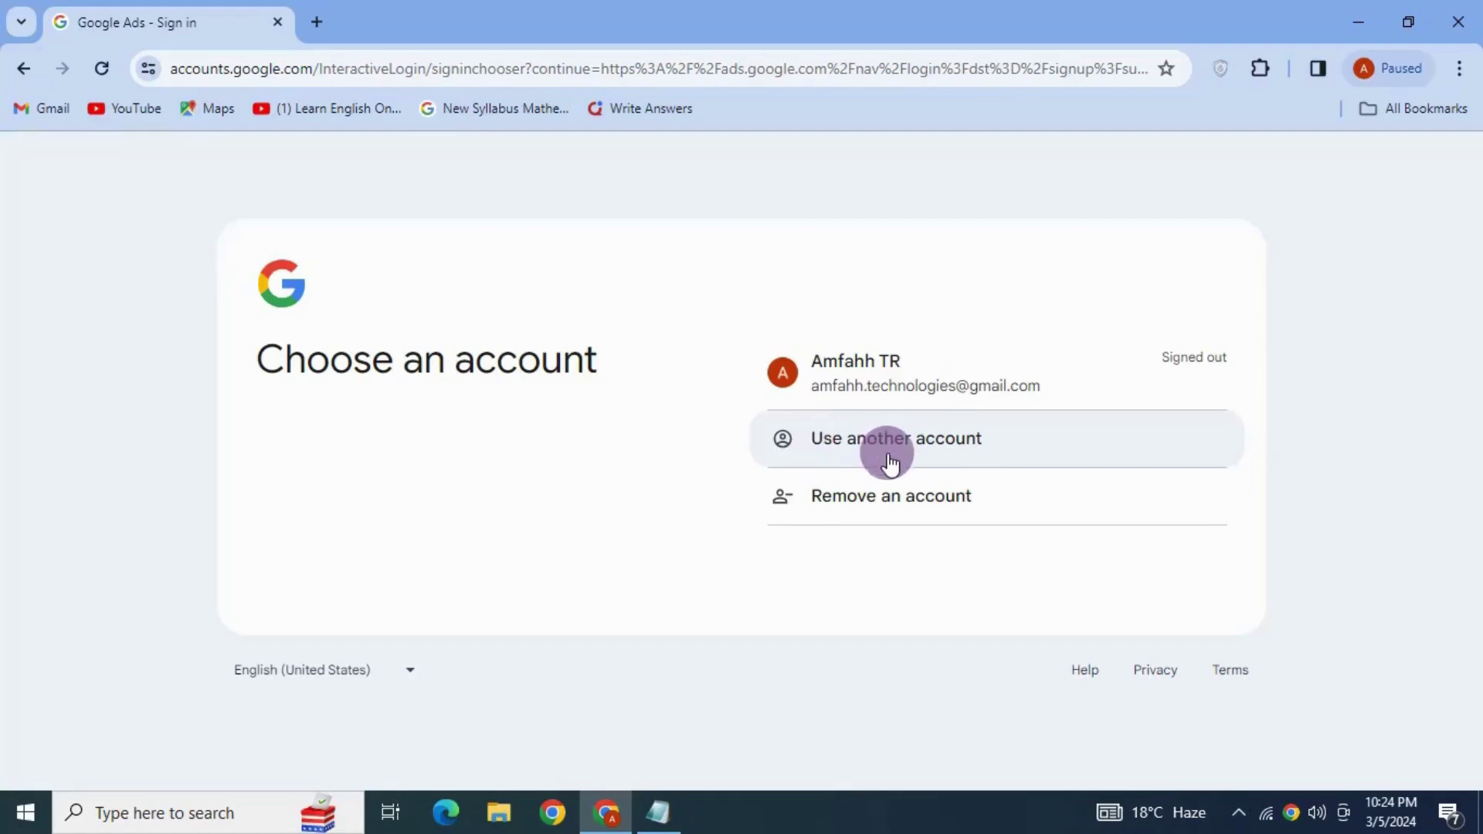
Step: Sign in with the listed Google account and its password
click(986, 378)
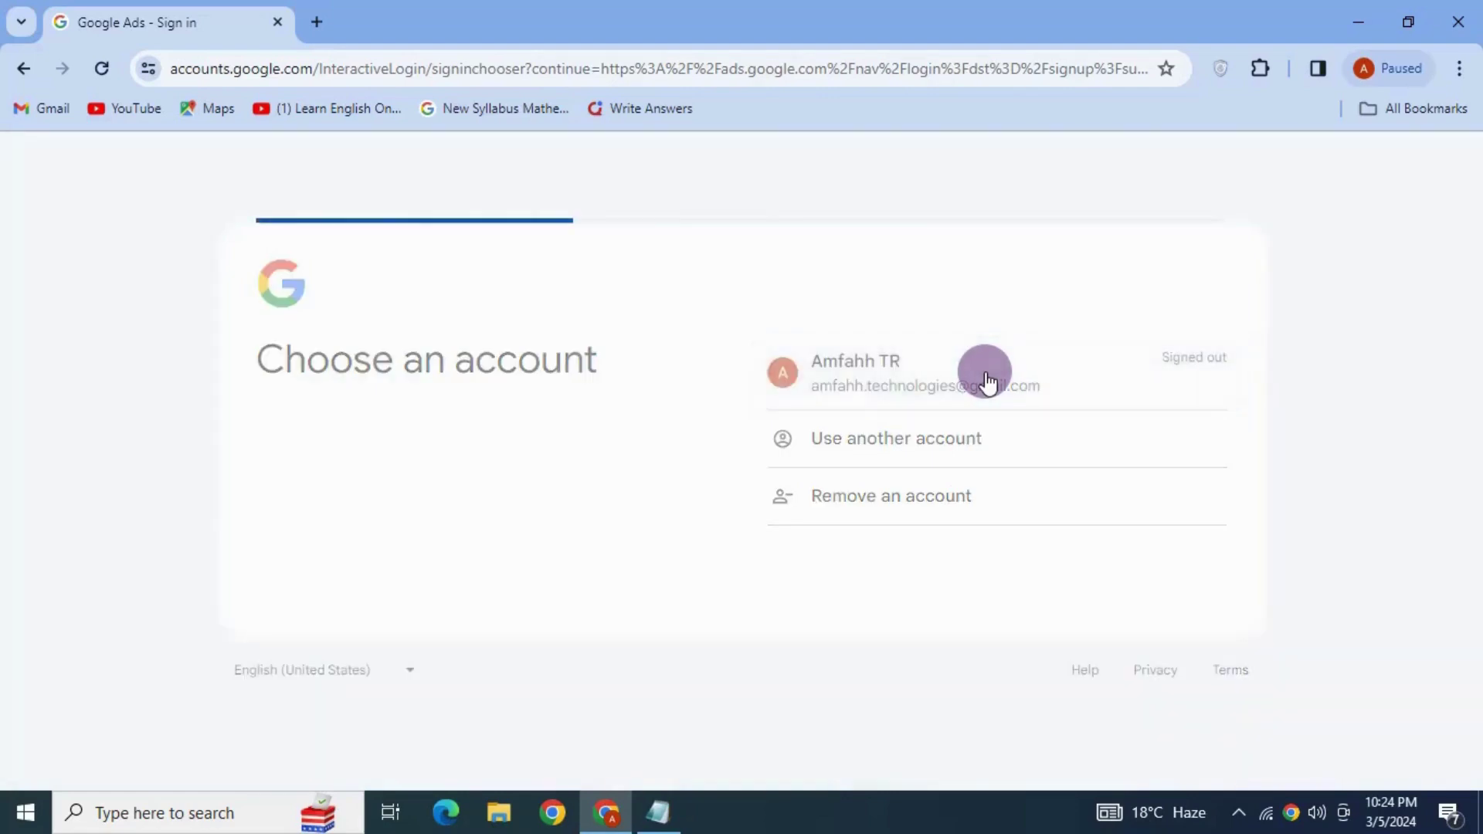
text(********)
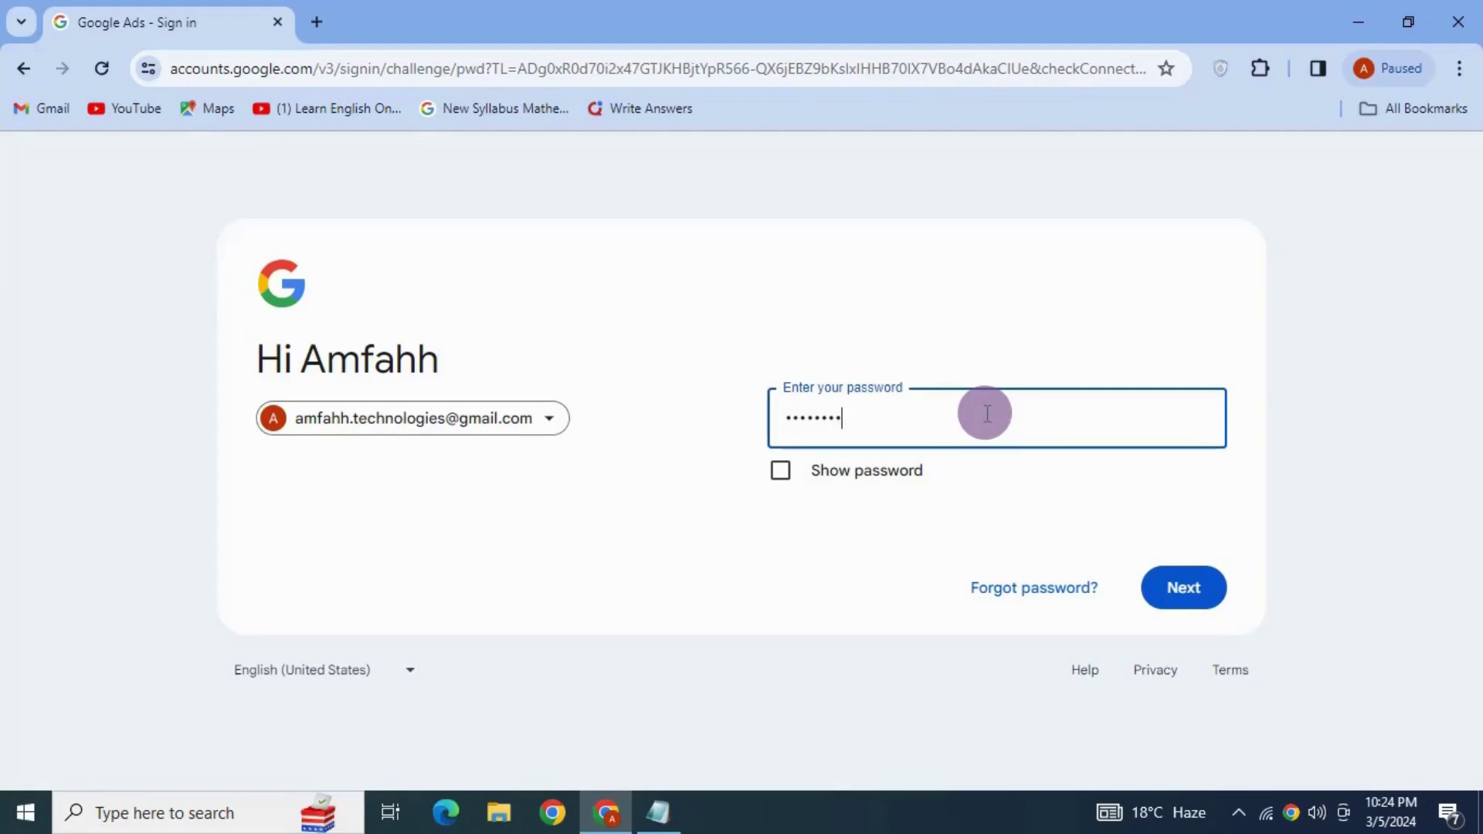
text(****)
click(1179, 585)
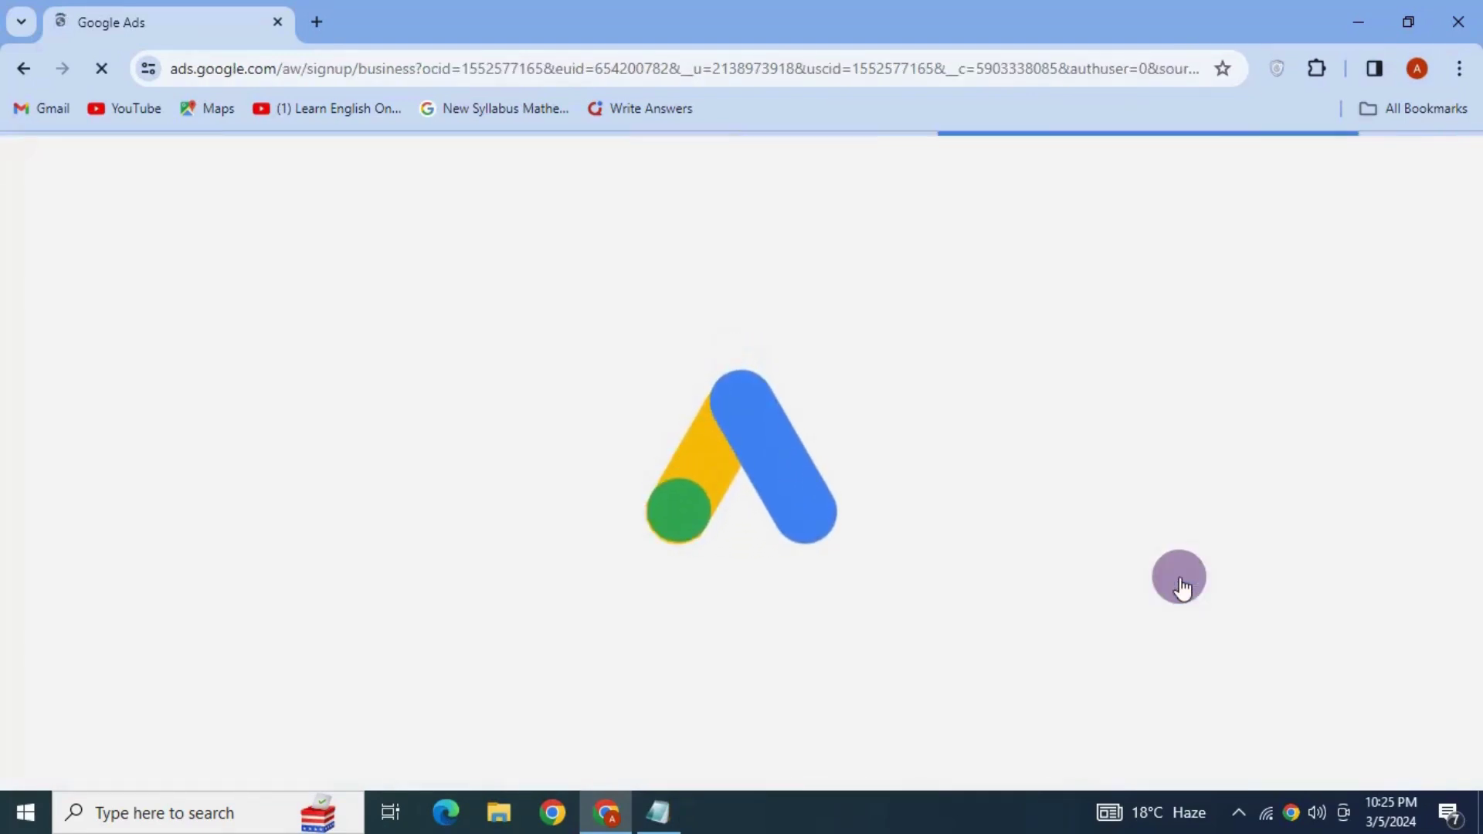
Step: Enter Amfahh Tech as the business name
click(1182, 599)
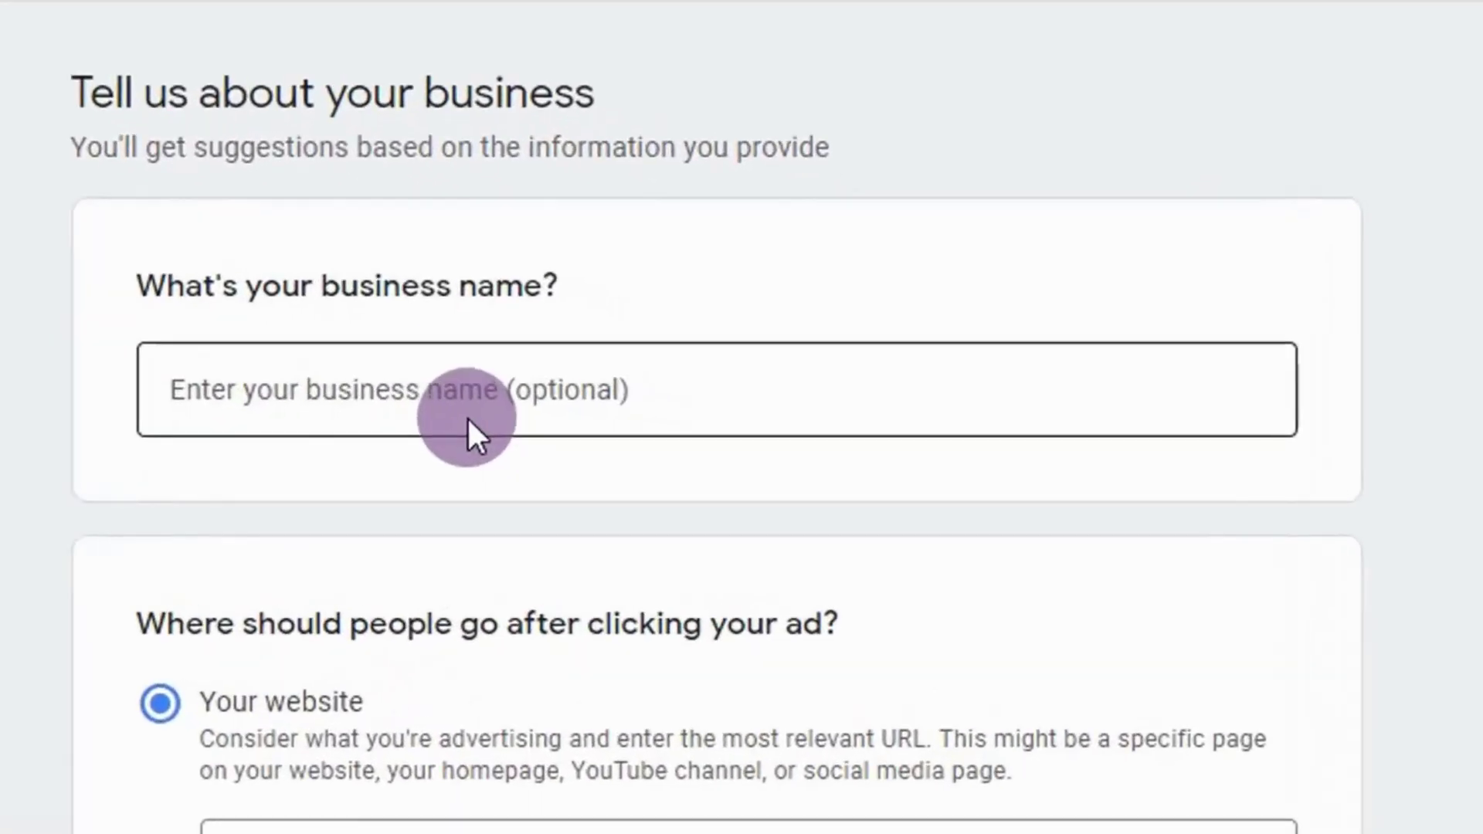
click(725, 424)
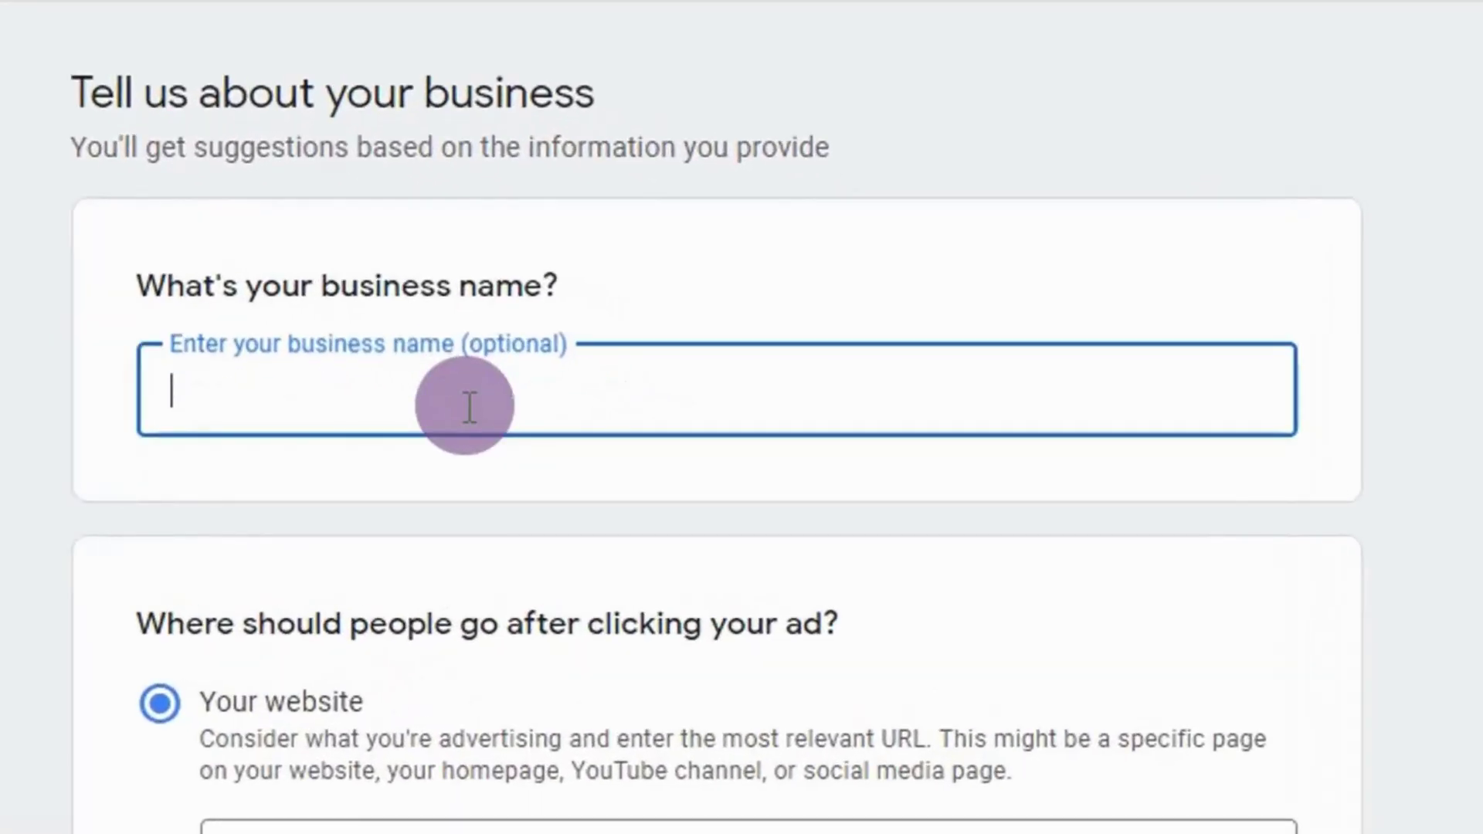
text(Amfahh )
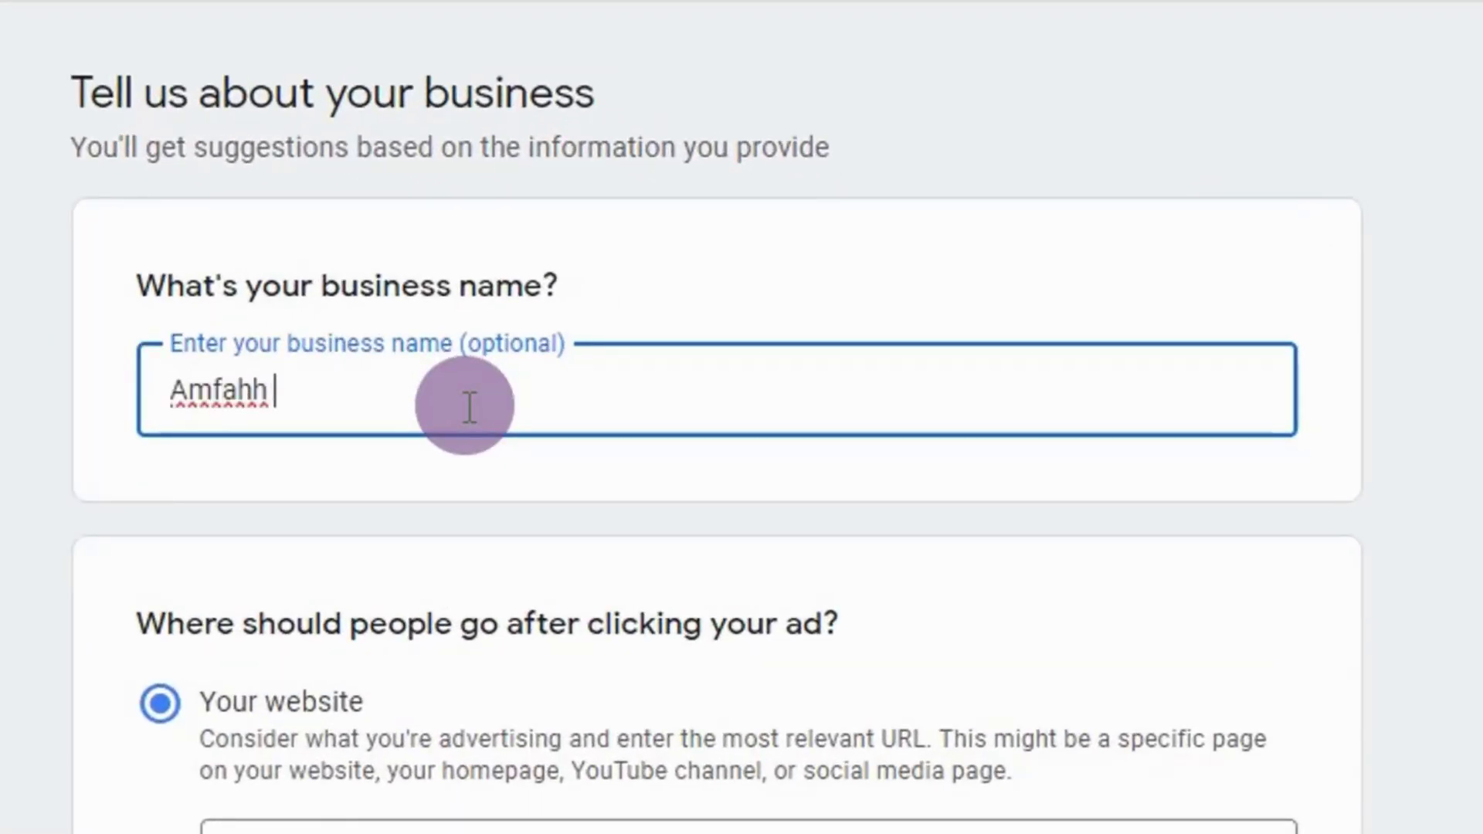
text(Tech)
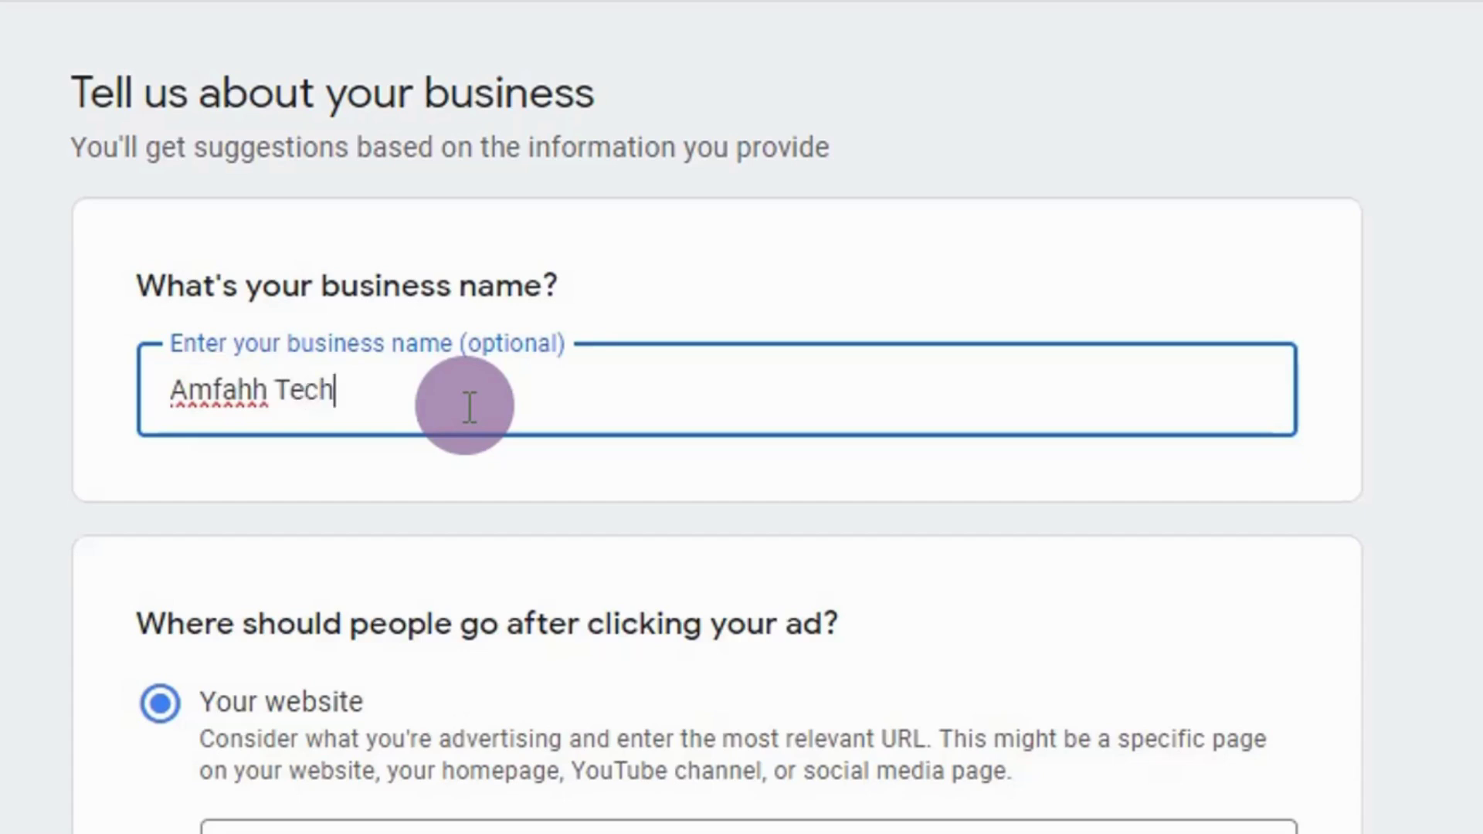
click(461, 524)
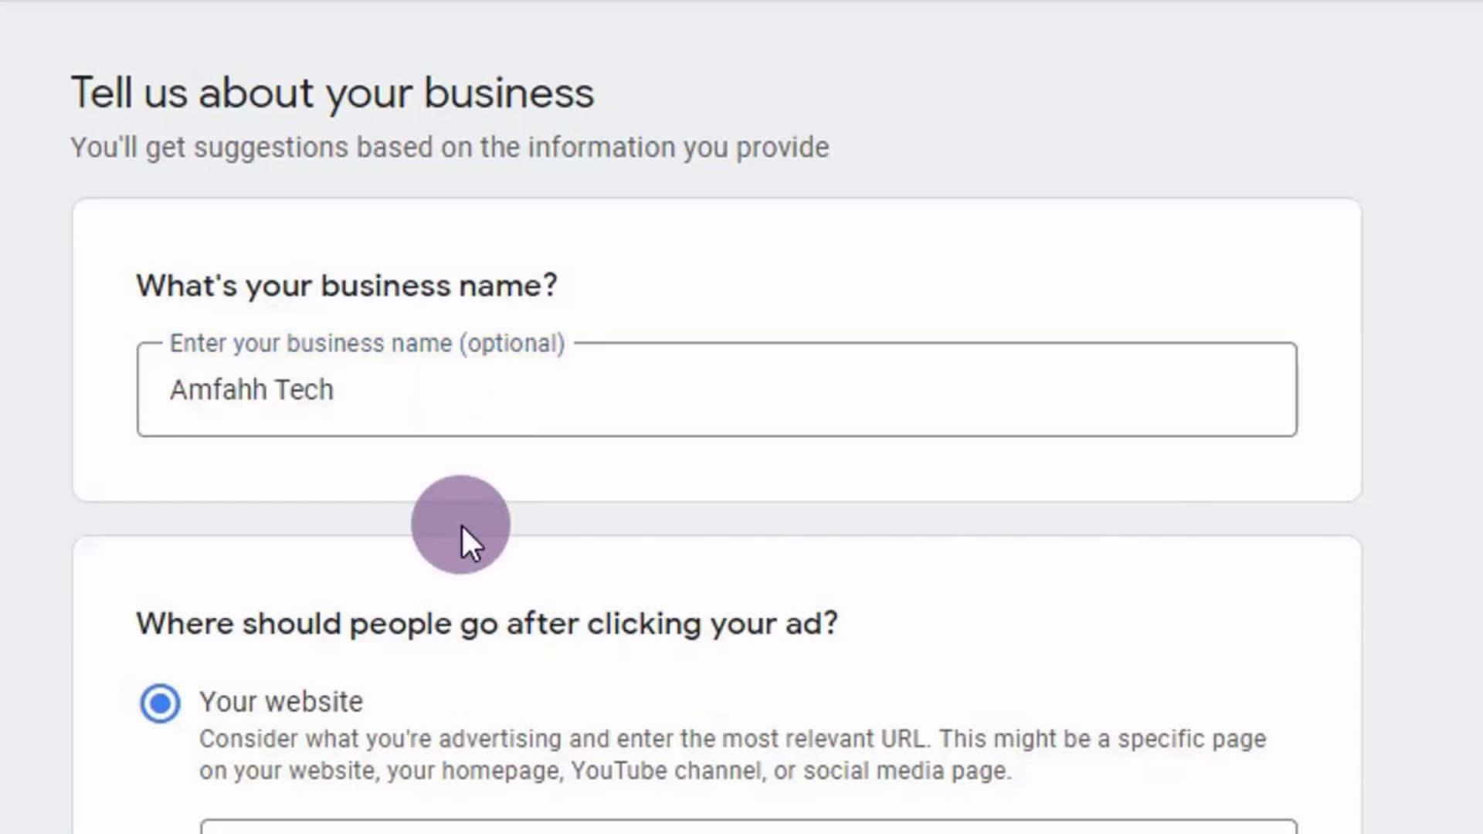
Step: Compare the phone number and app download destinations, then choose Your website
scroll(461, 524, down, 5)
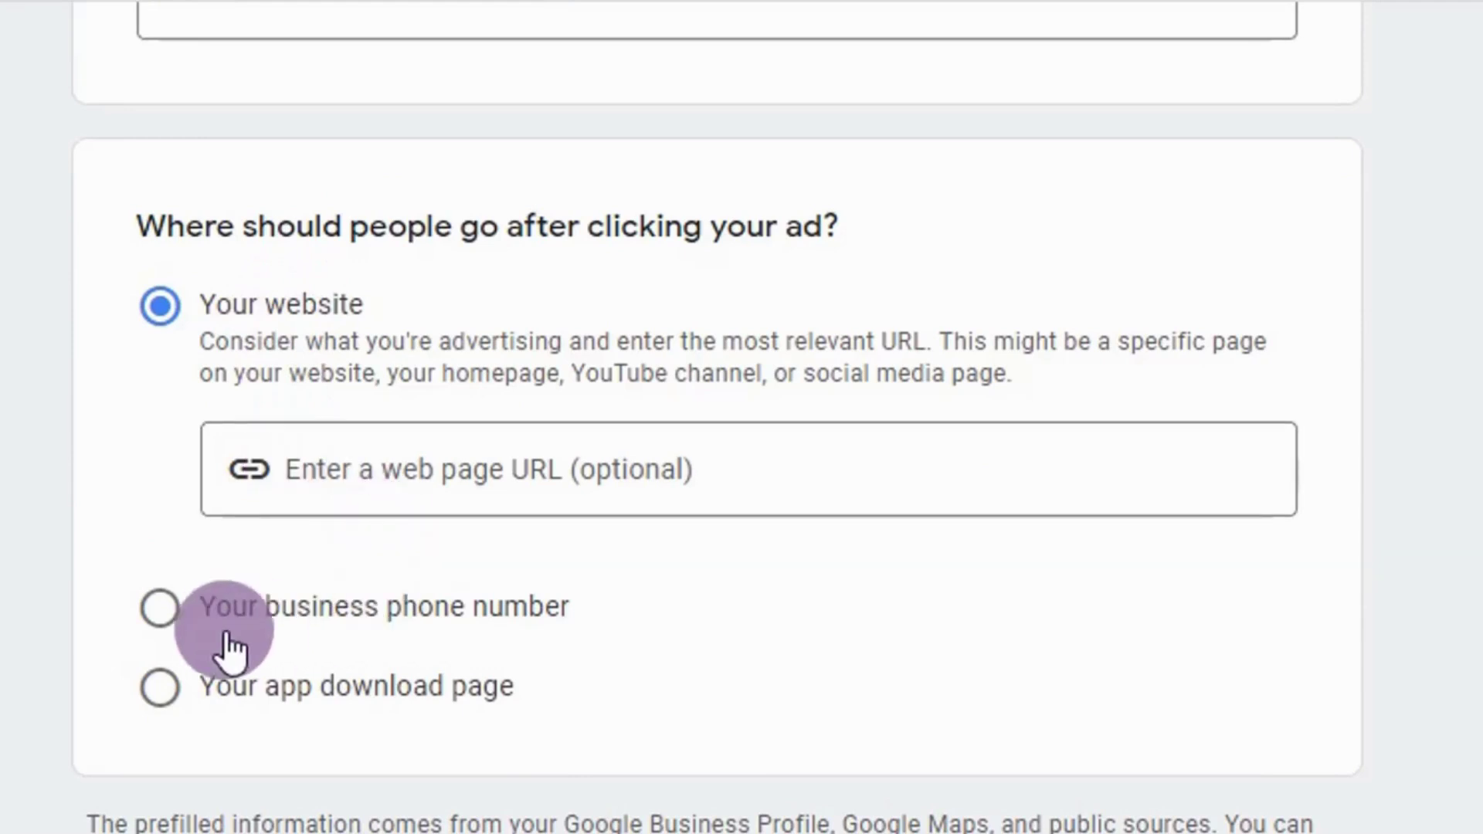
click(171, 629)
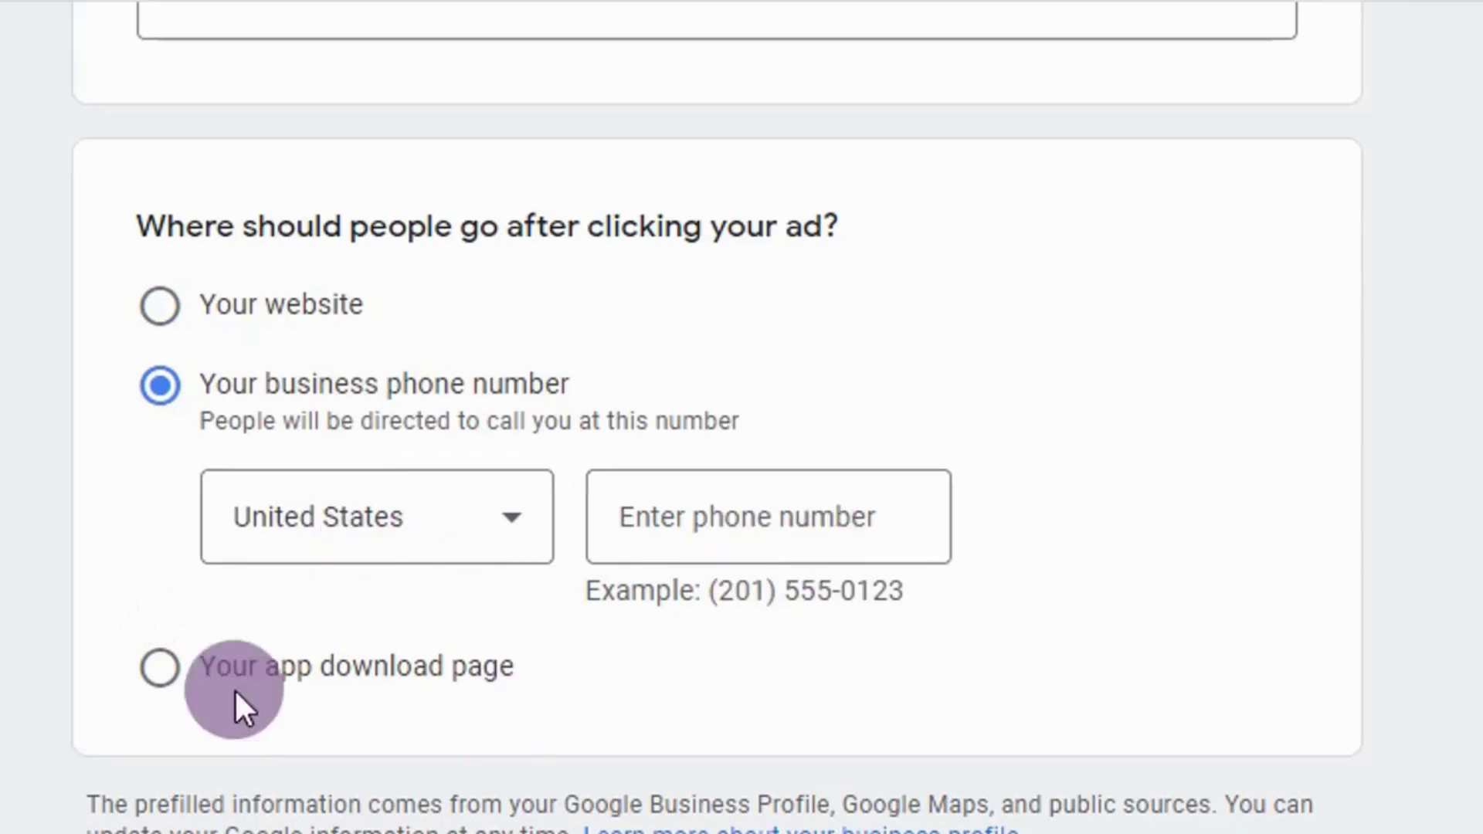
click(177, 684)
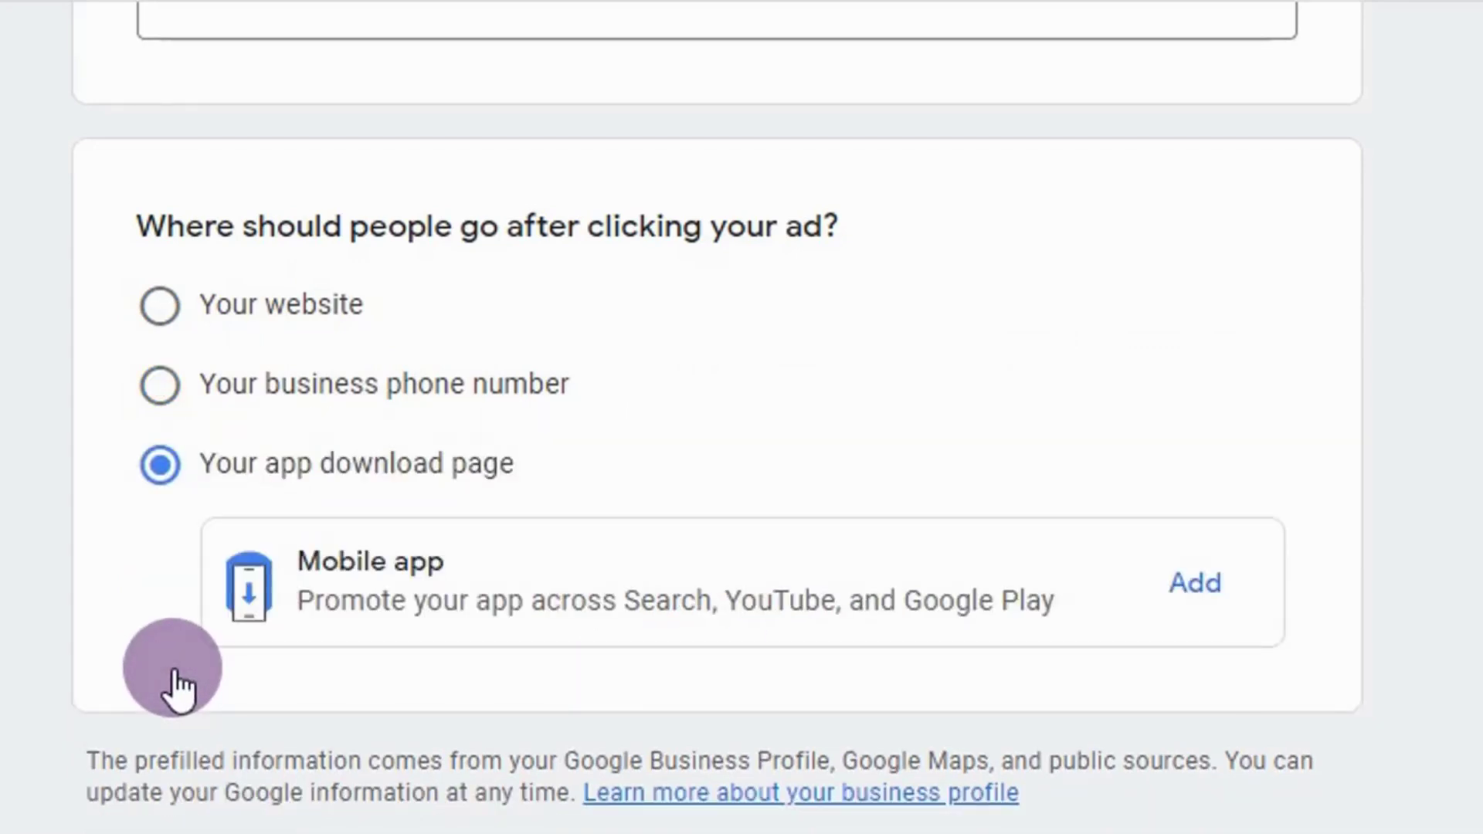
scroll(173, 666, up, 5)
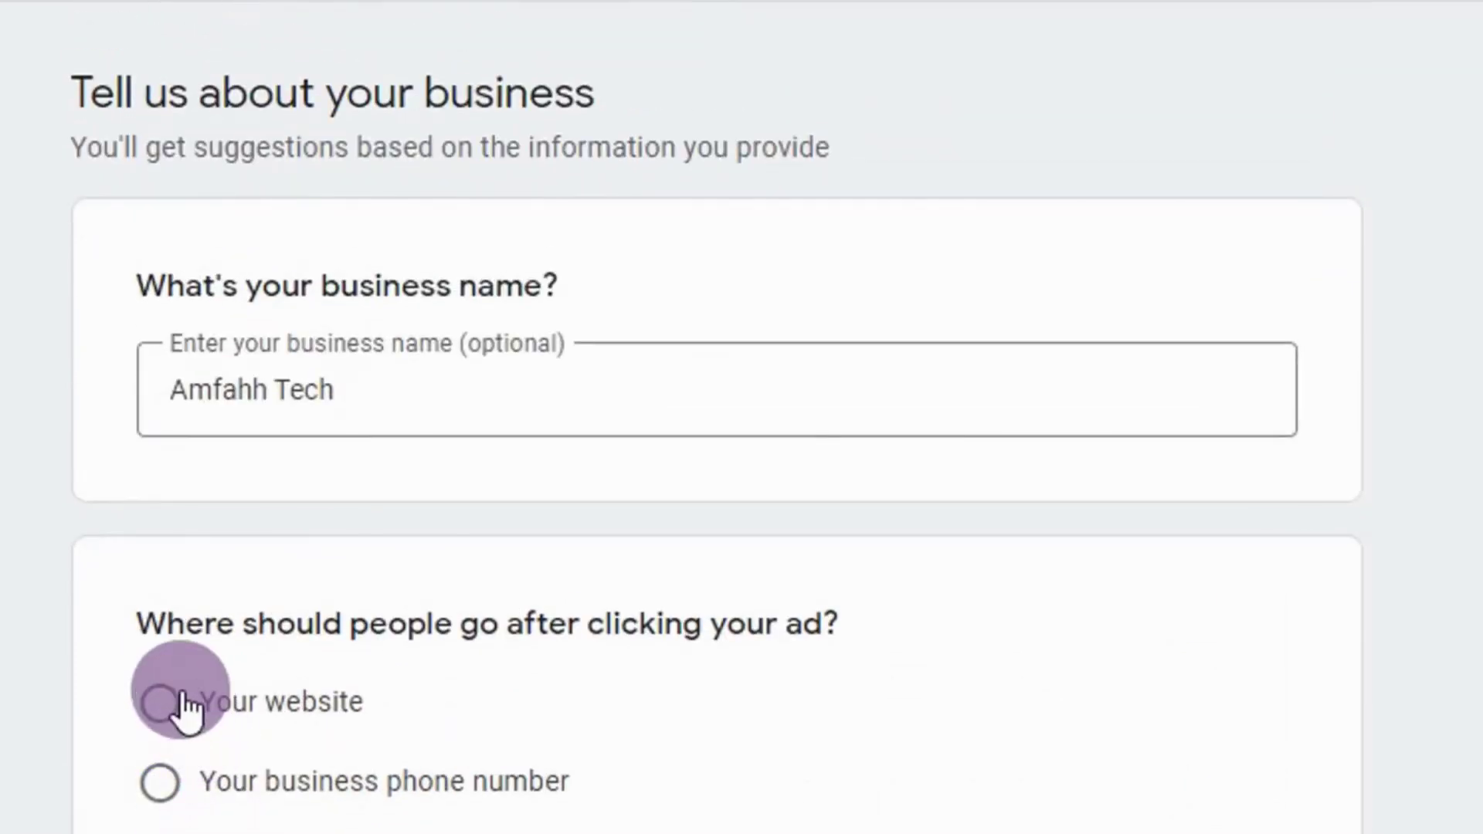
click(182, 695)
scroll(509, 807, down, 3)
click(426, 699)
text(http://www.amfahhtech.com/)
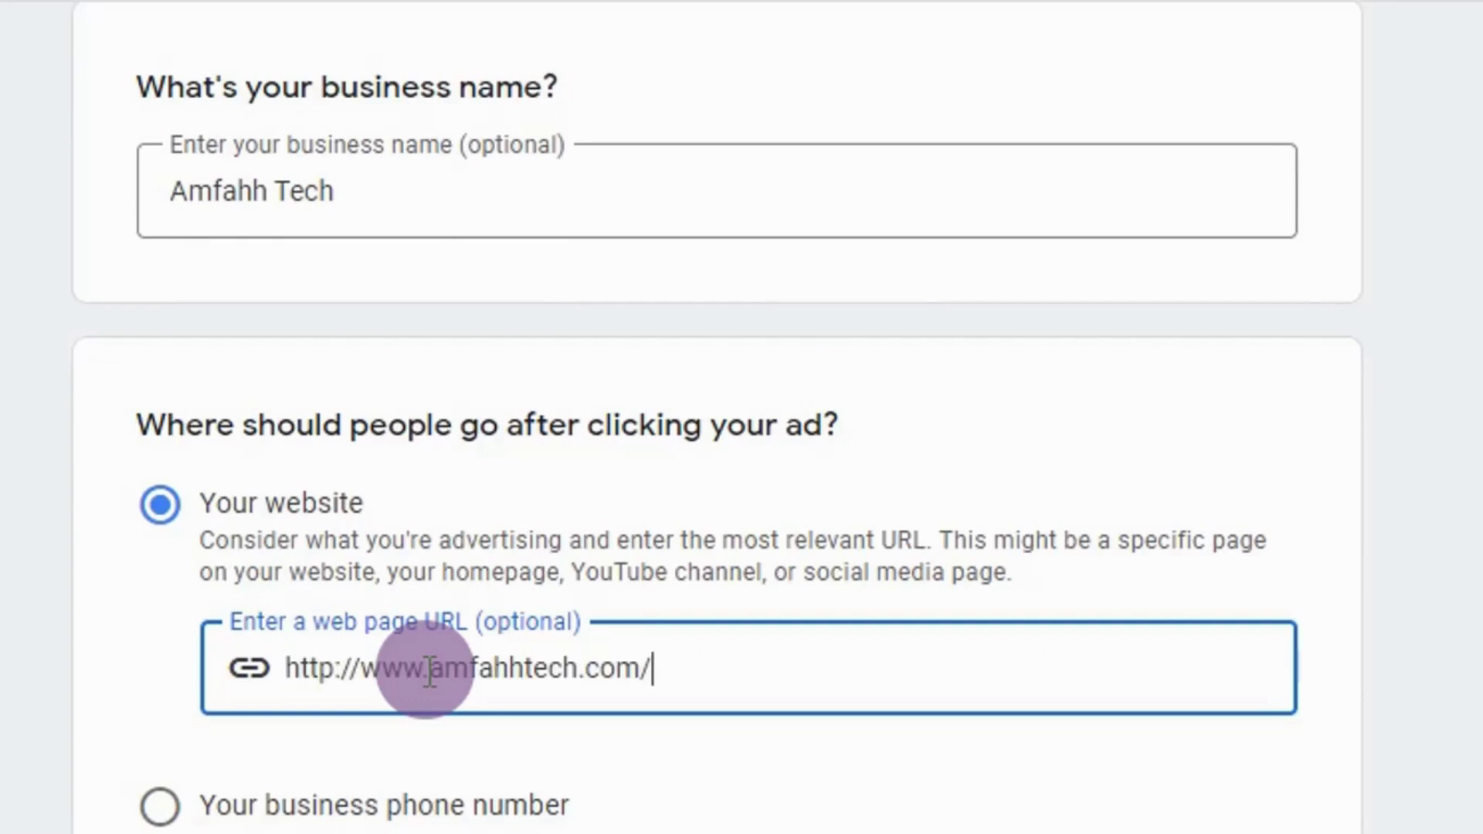
click(1462, 581)
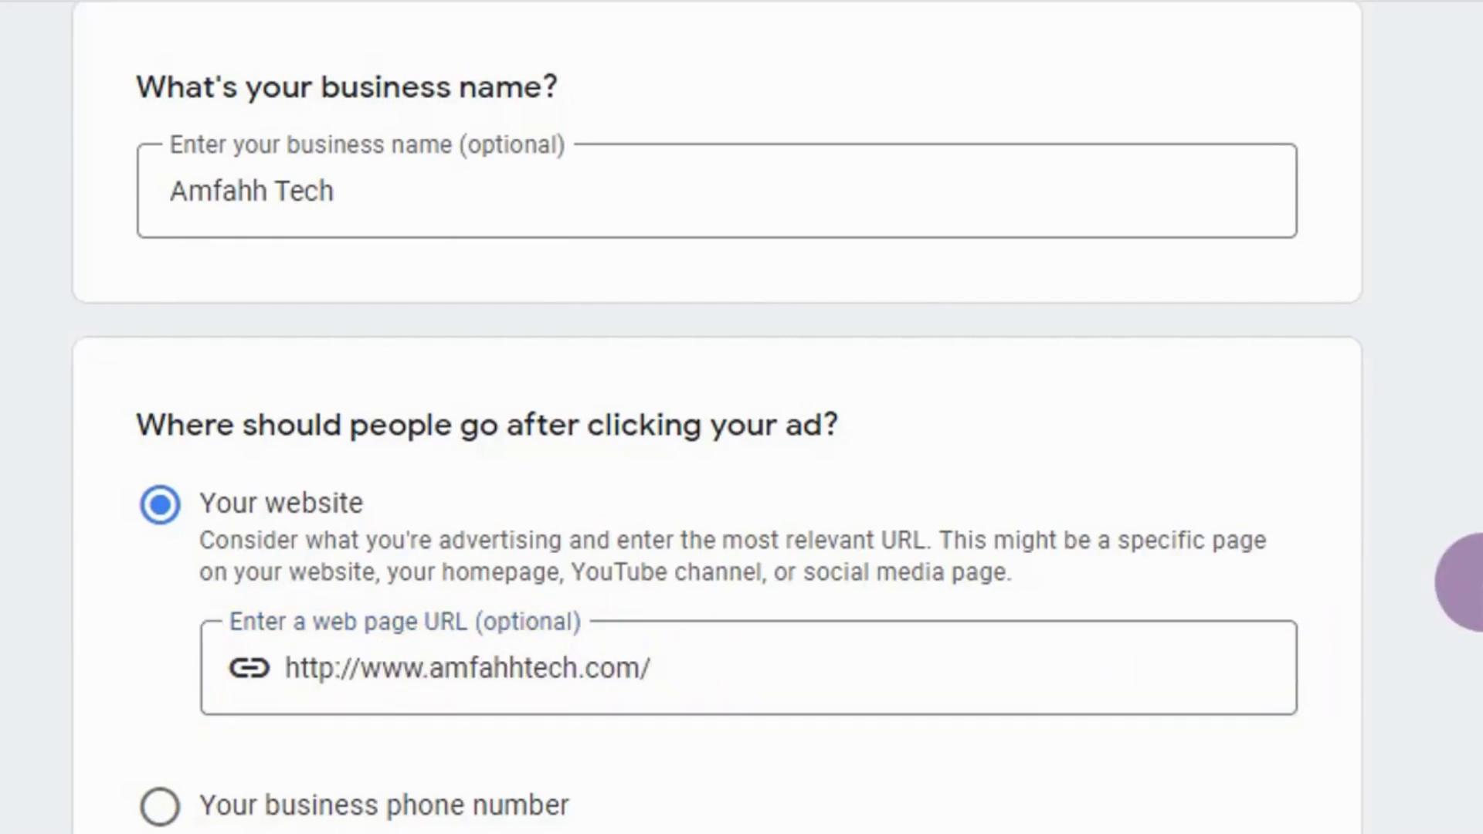
scroll(1460, 580, down, 5)
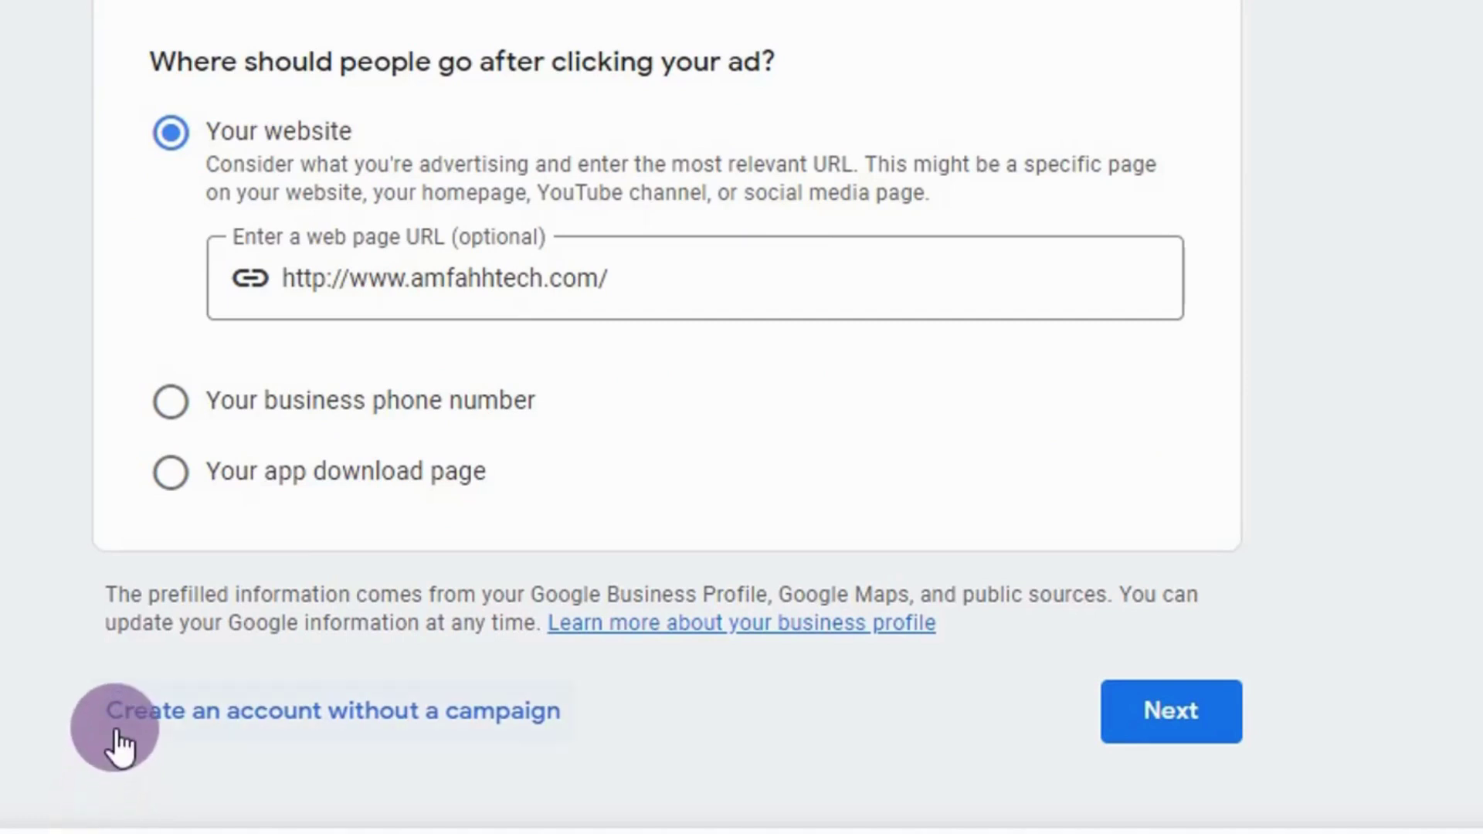
click(100, 726)
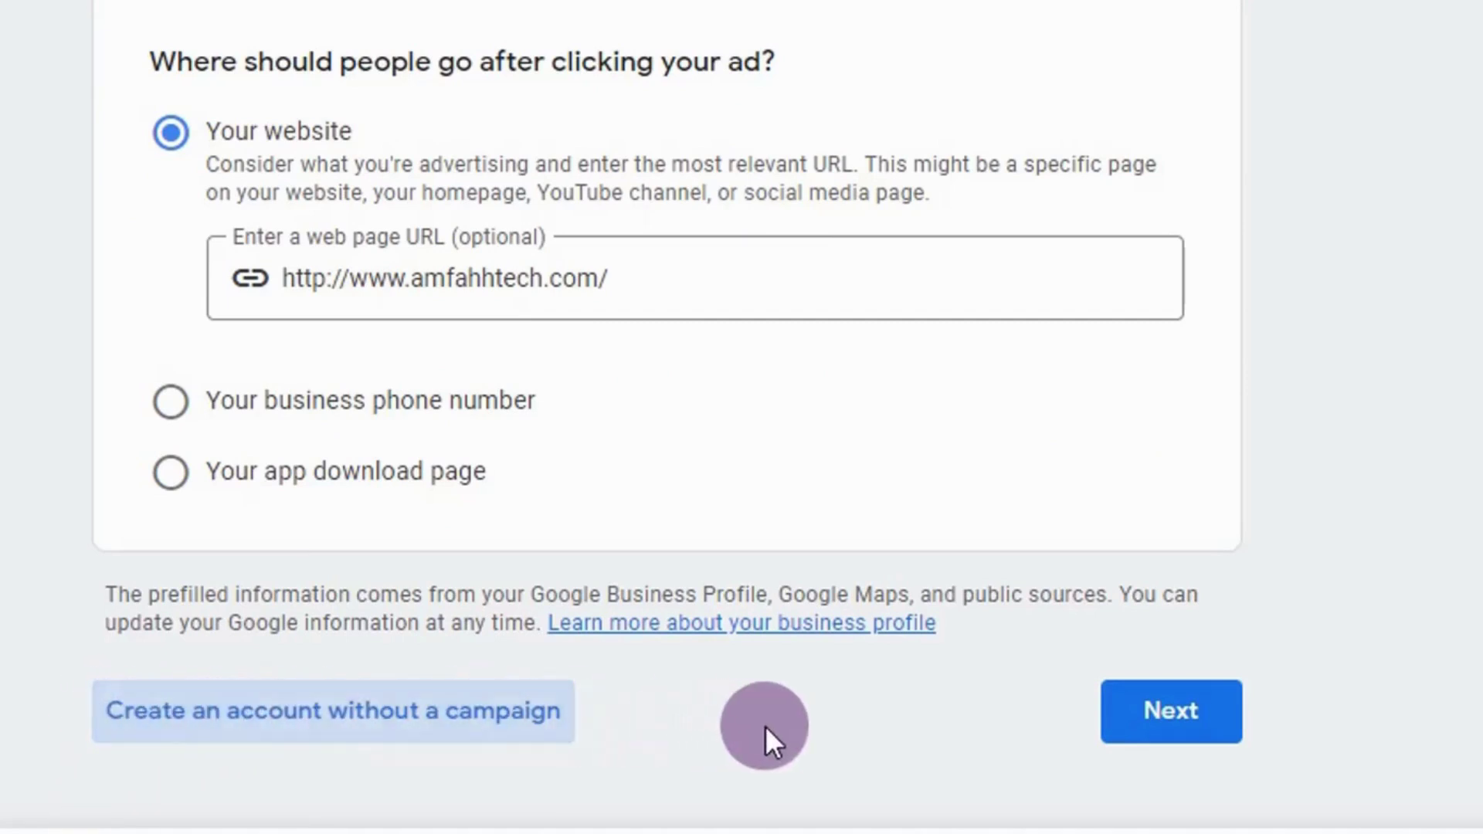
click(1203, 712)
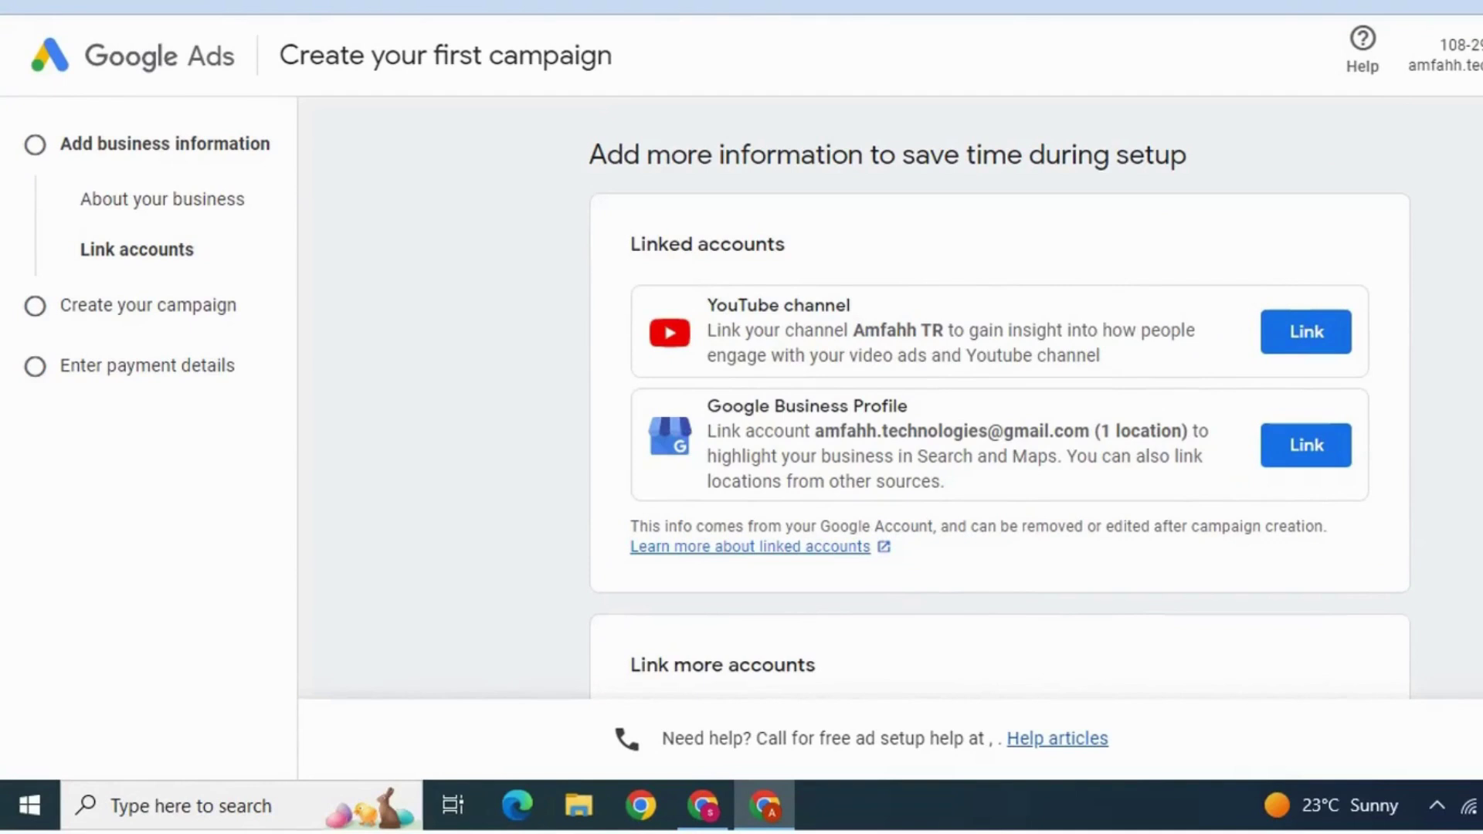
Step: Highlight the YouTube channel and Google Business Profile linking options without linking either
drag(706, 304, 865, 303)
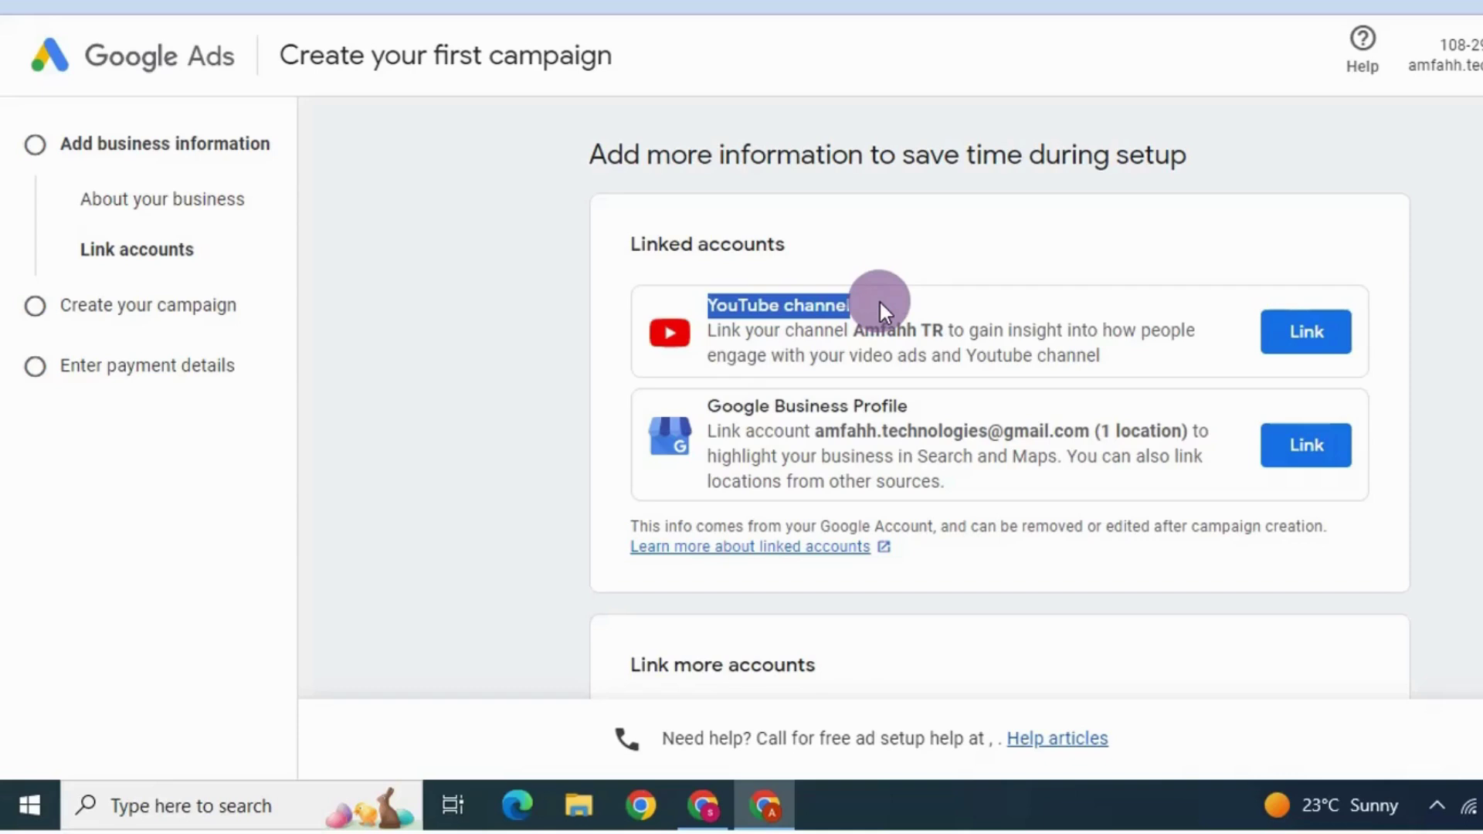
click(1479, 405)
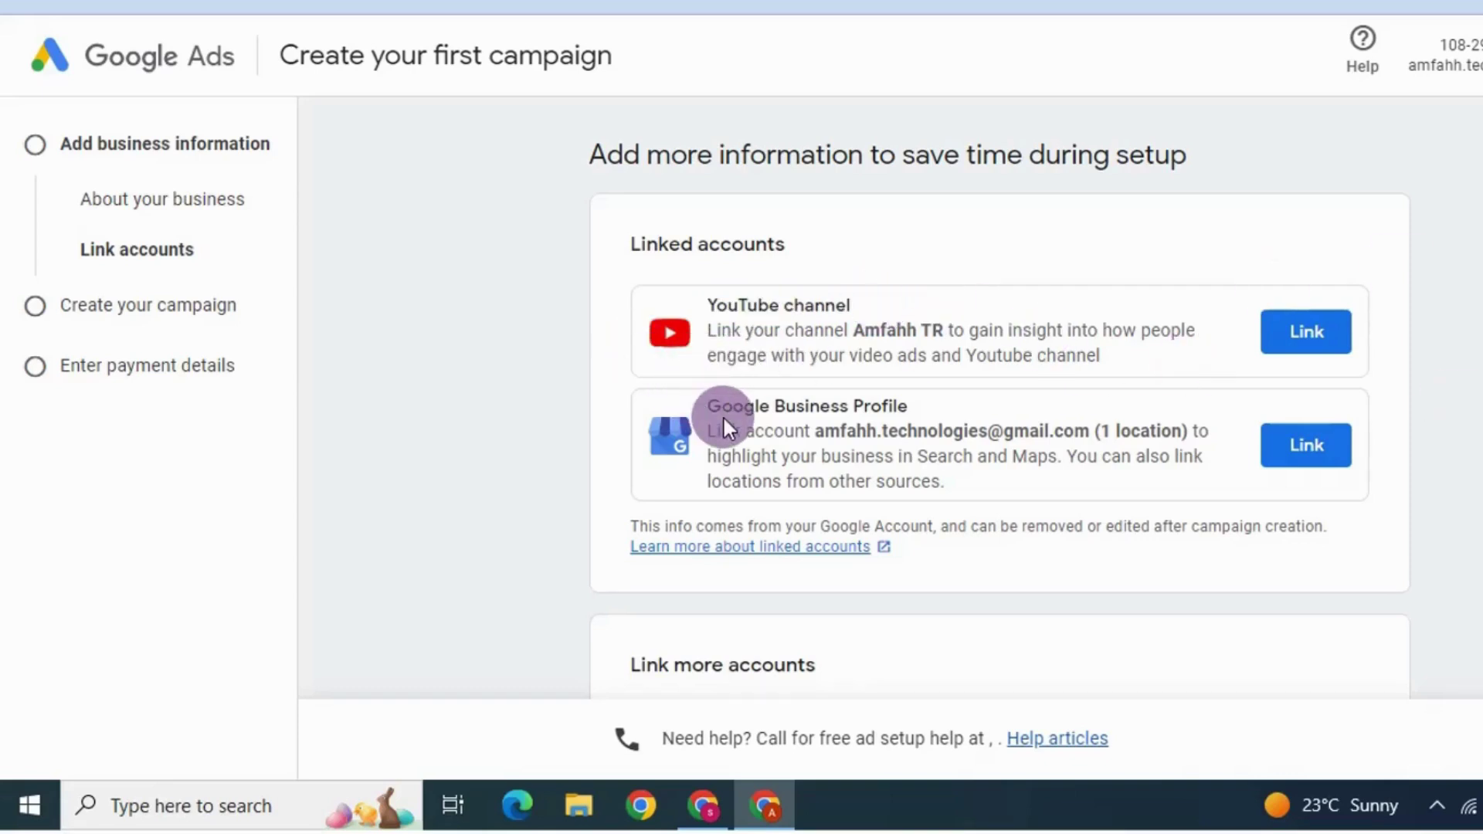
drag(703, 404, 889, 394)
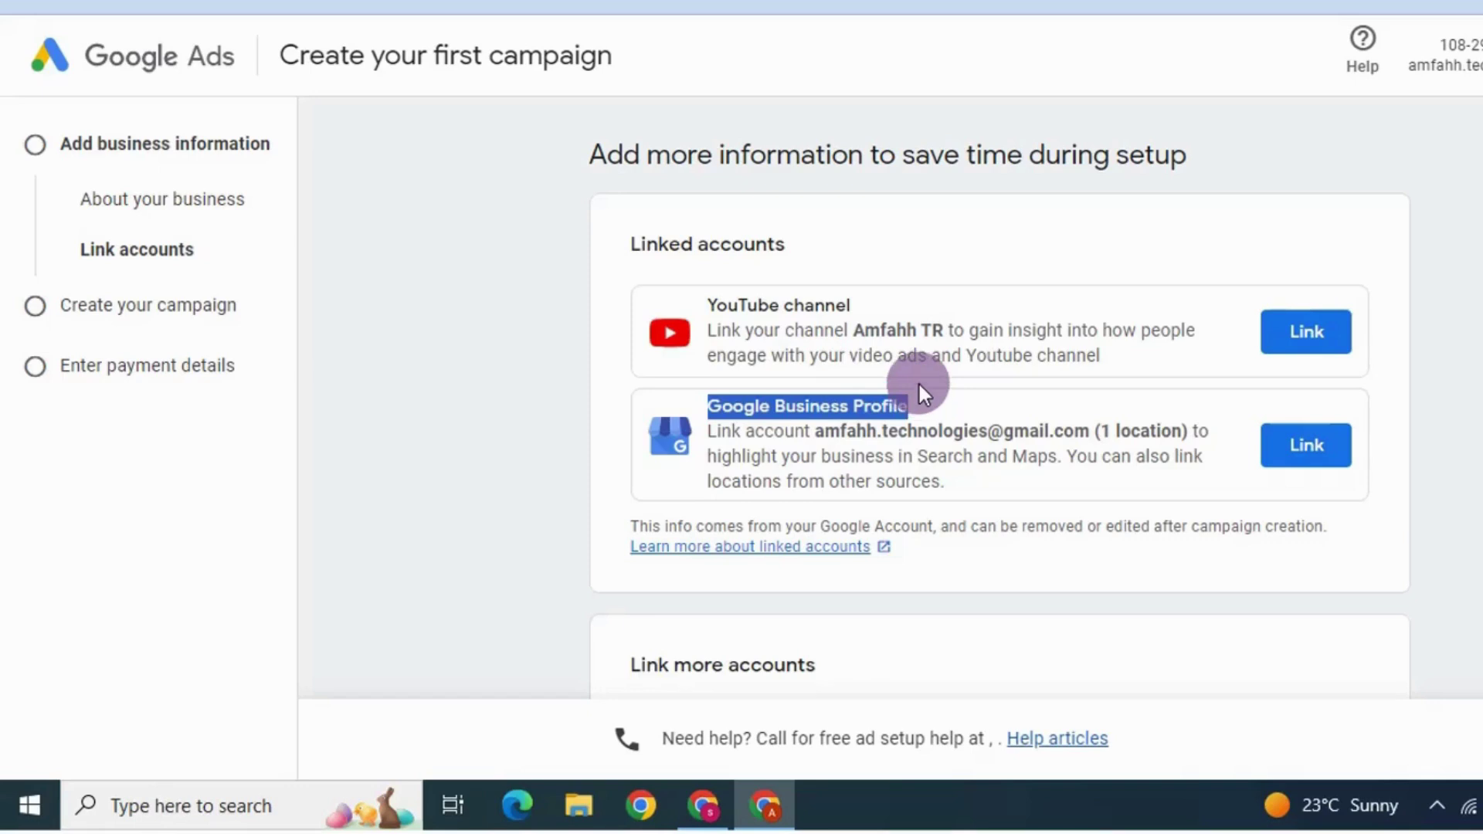
scroll(919, 390, down, 2)
scroll(917, 381, down, 2)
click(789, 354)
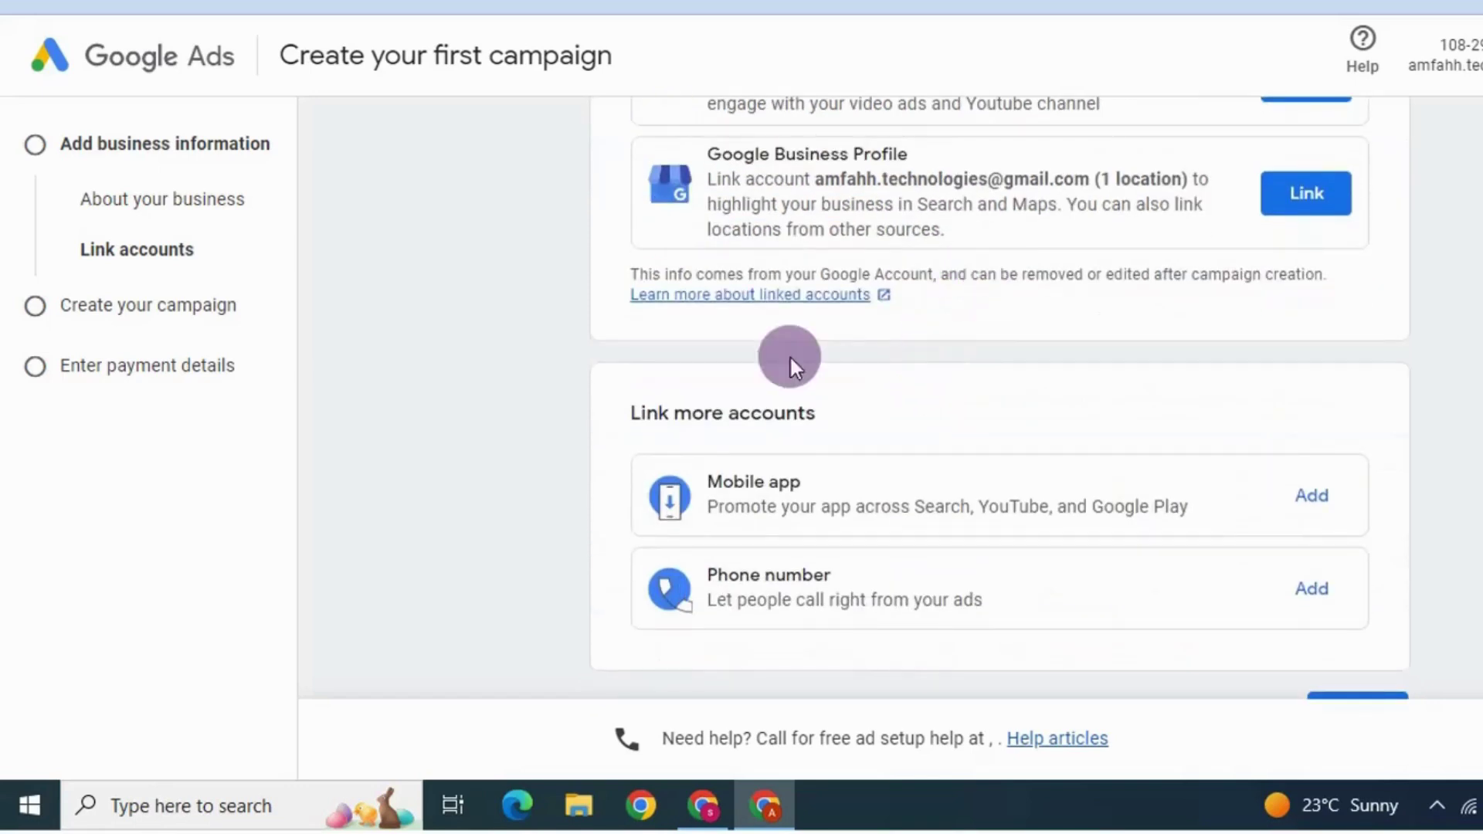
Step: Highlight the Mobile app and Phone number options, leaving them unlinked
triple_click(775, 484)
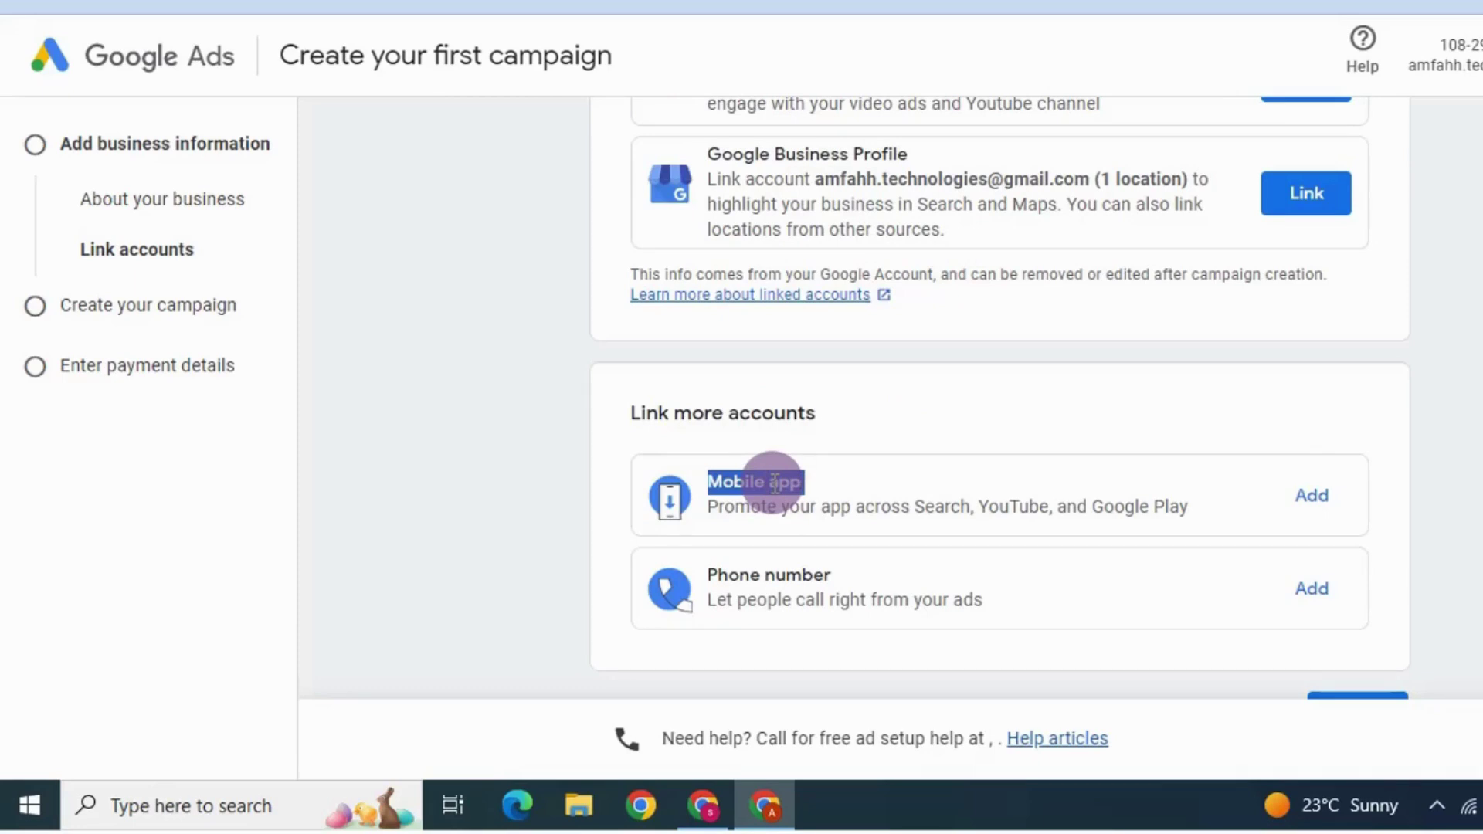
triple_click(747, 573)
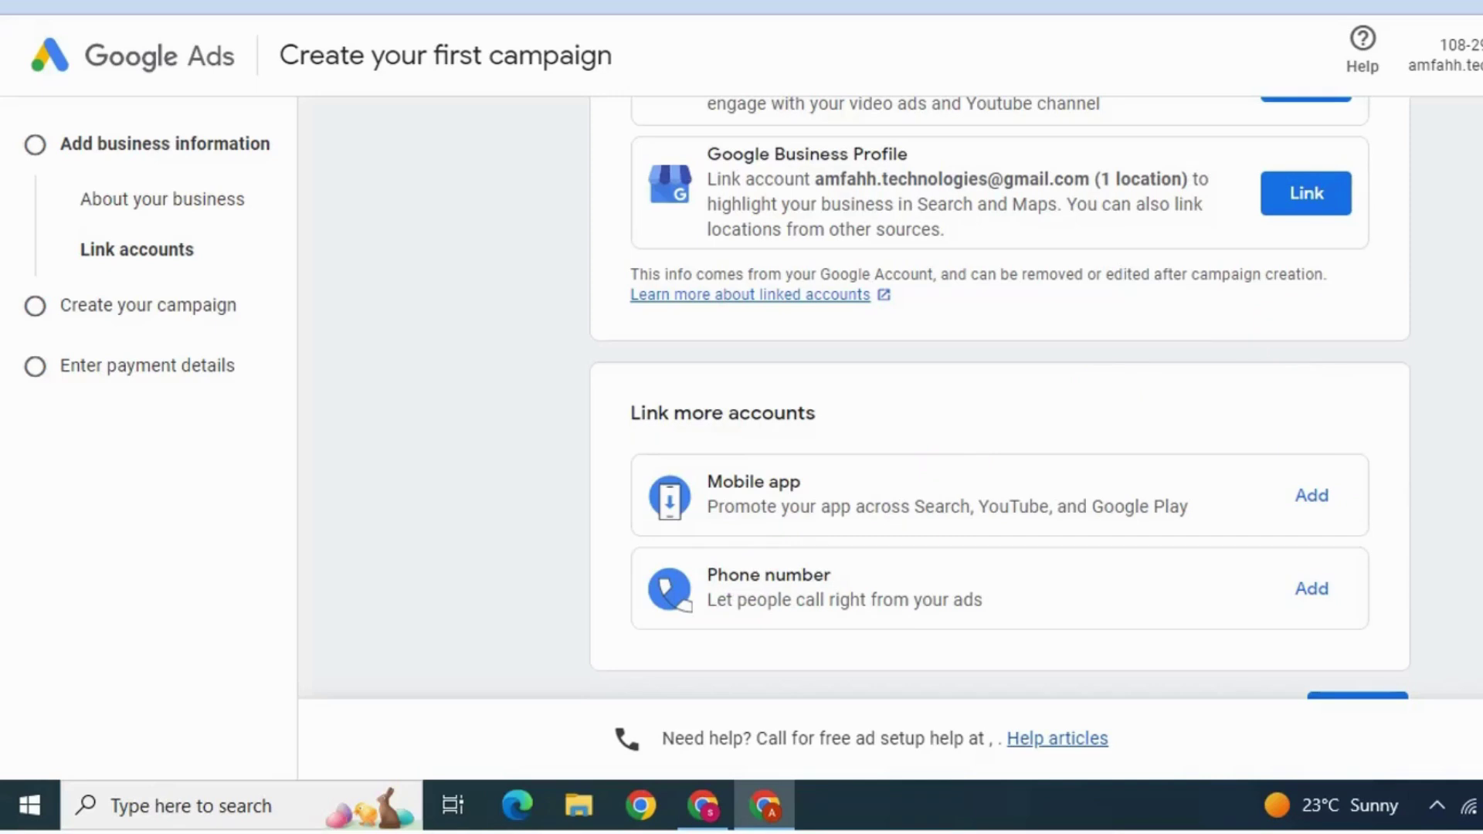
scroll(999, 398, down, 2)
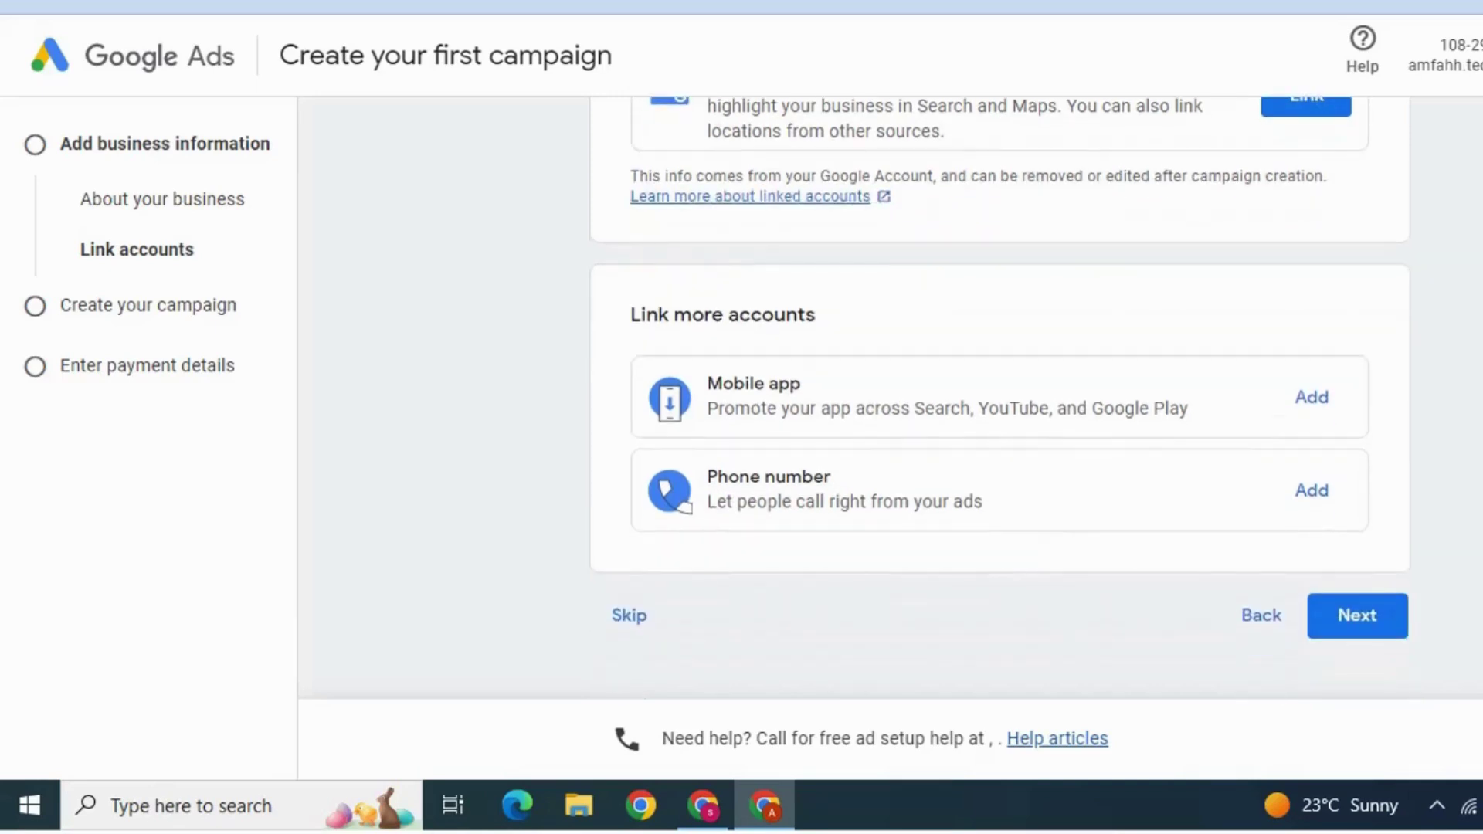
Step: Skip account linking and compare the Purchases, Submit lead form, Phone call leads, Page views and Brand awareness goals
click(1362, 627)
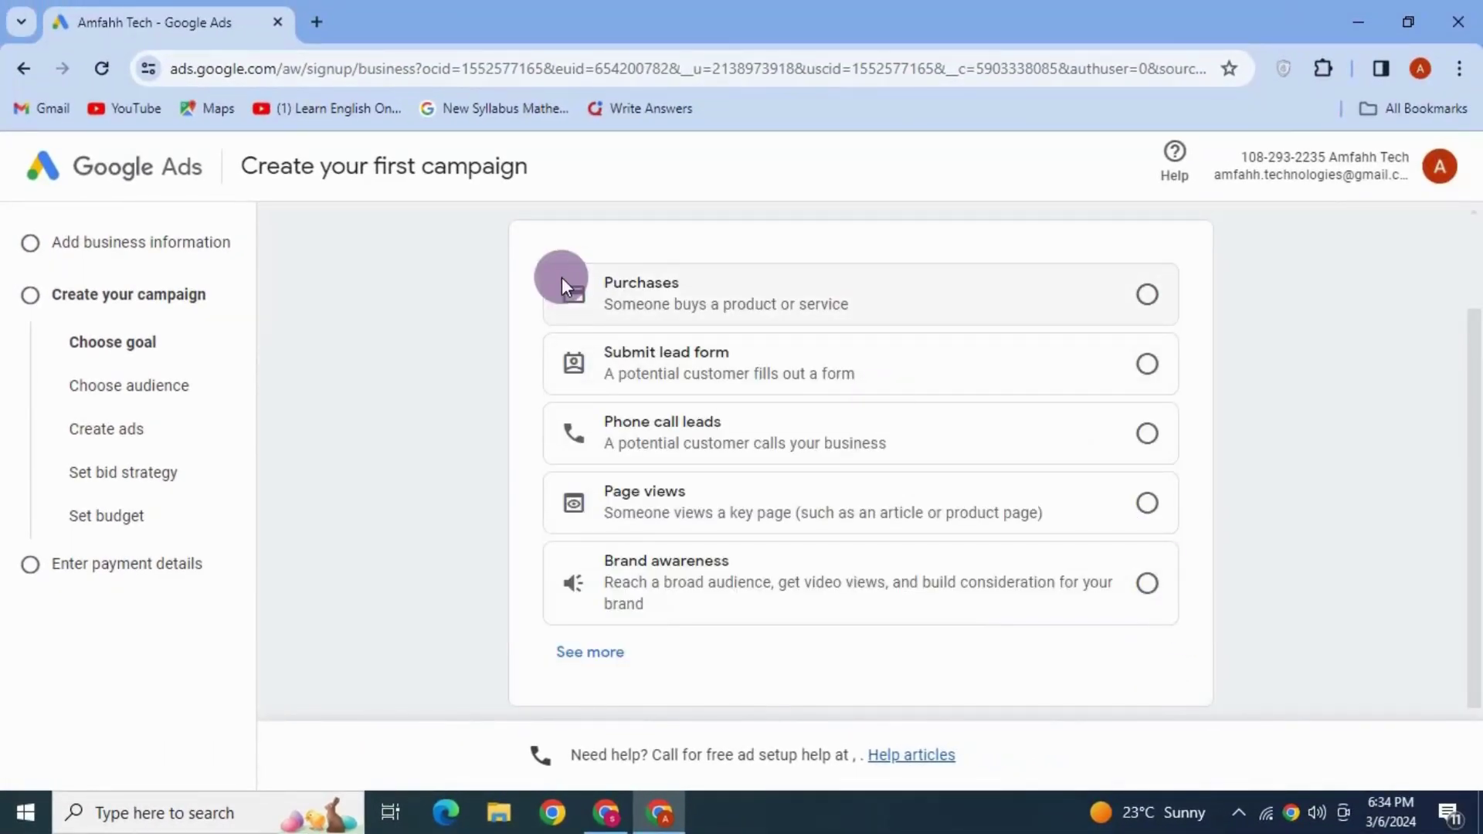
scroll(562, 276, up, 2)
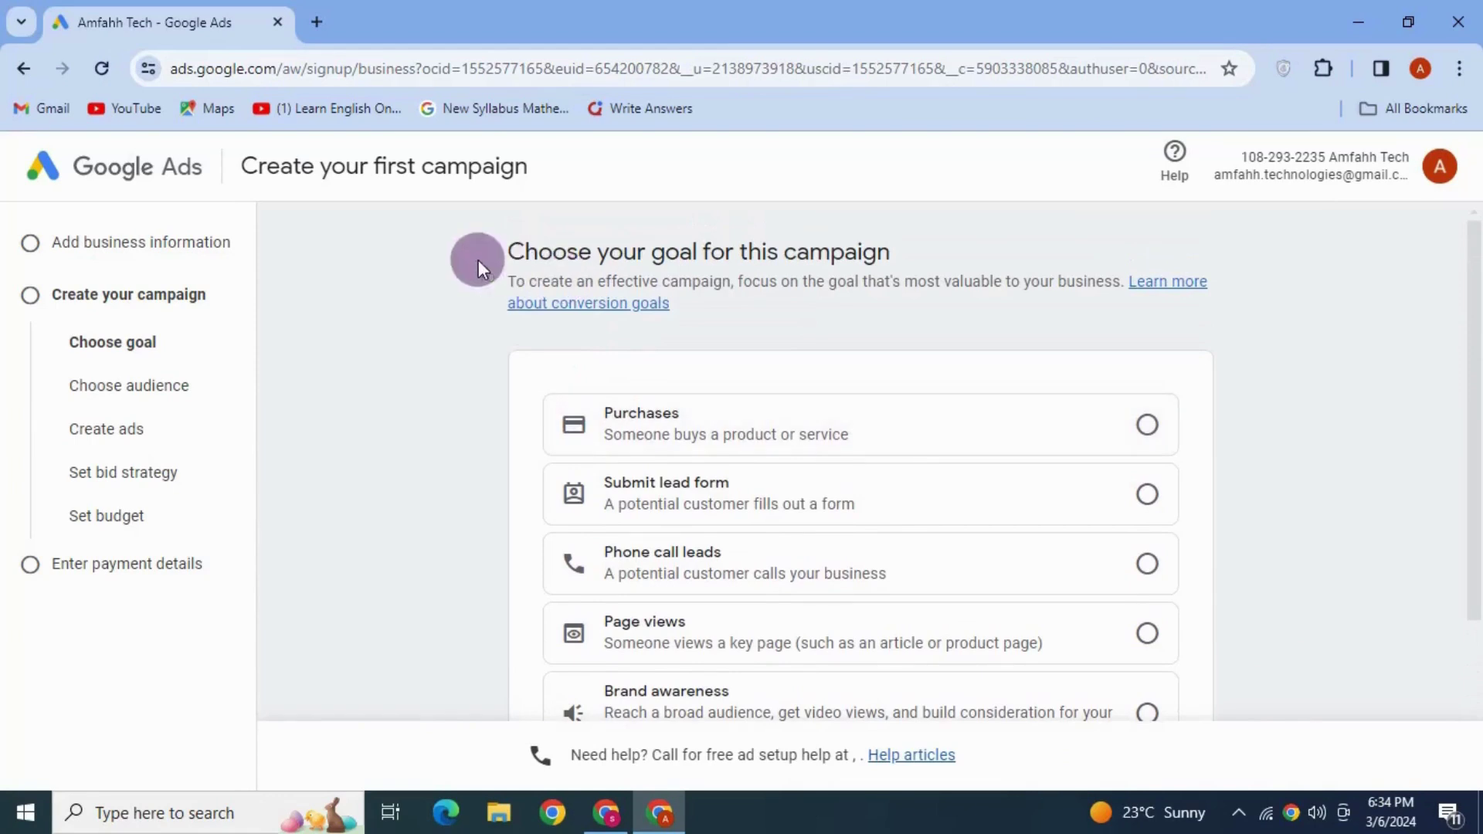
drag(508, 252, 908, 250)
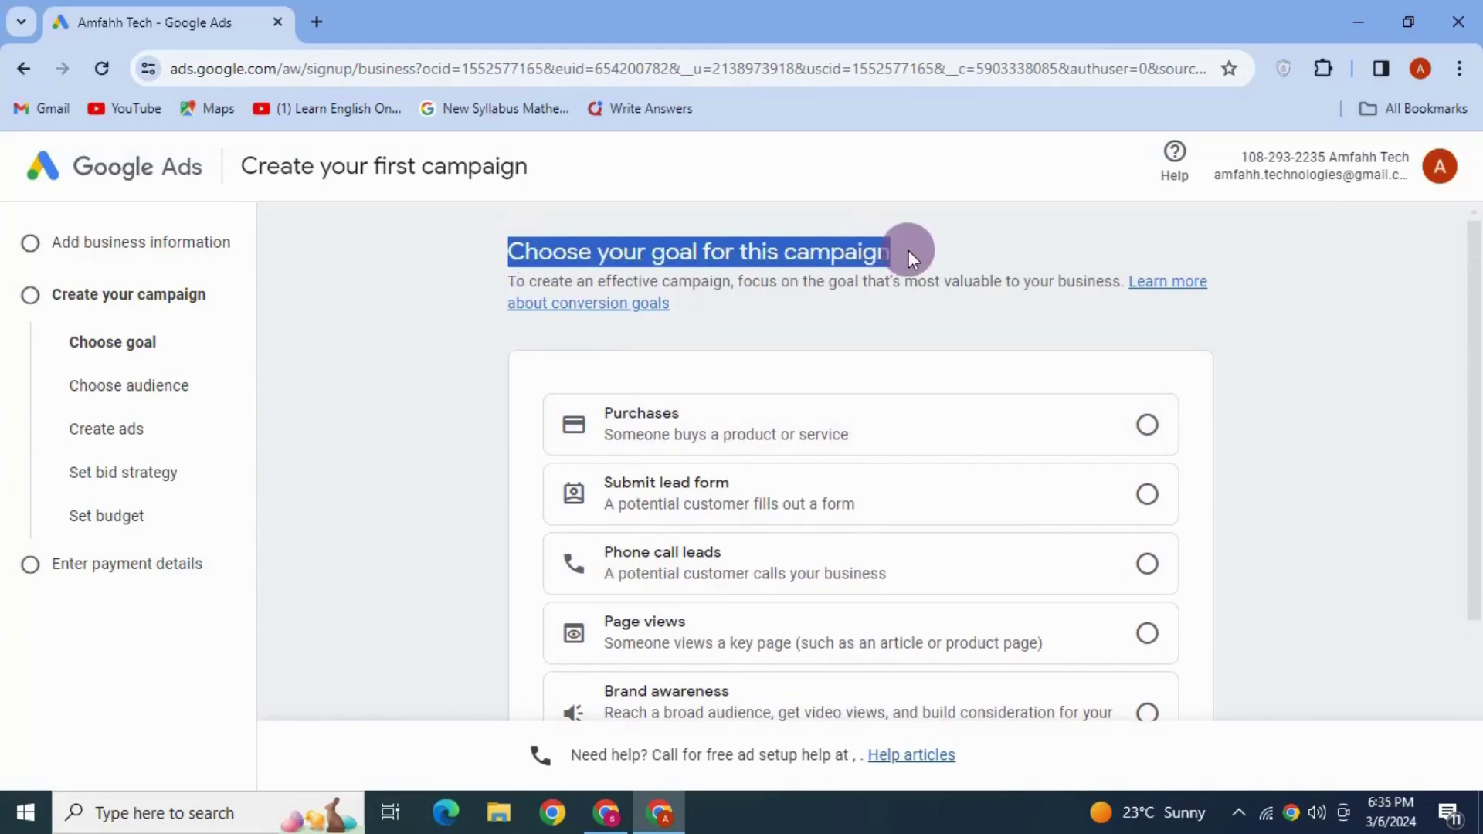
click(919, 355)
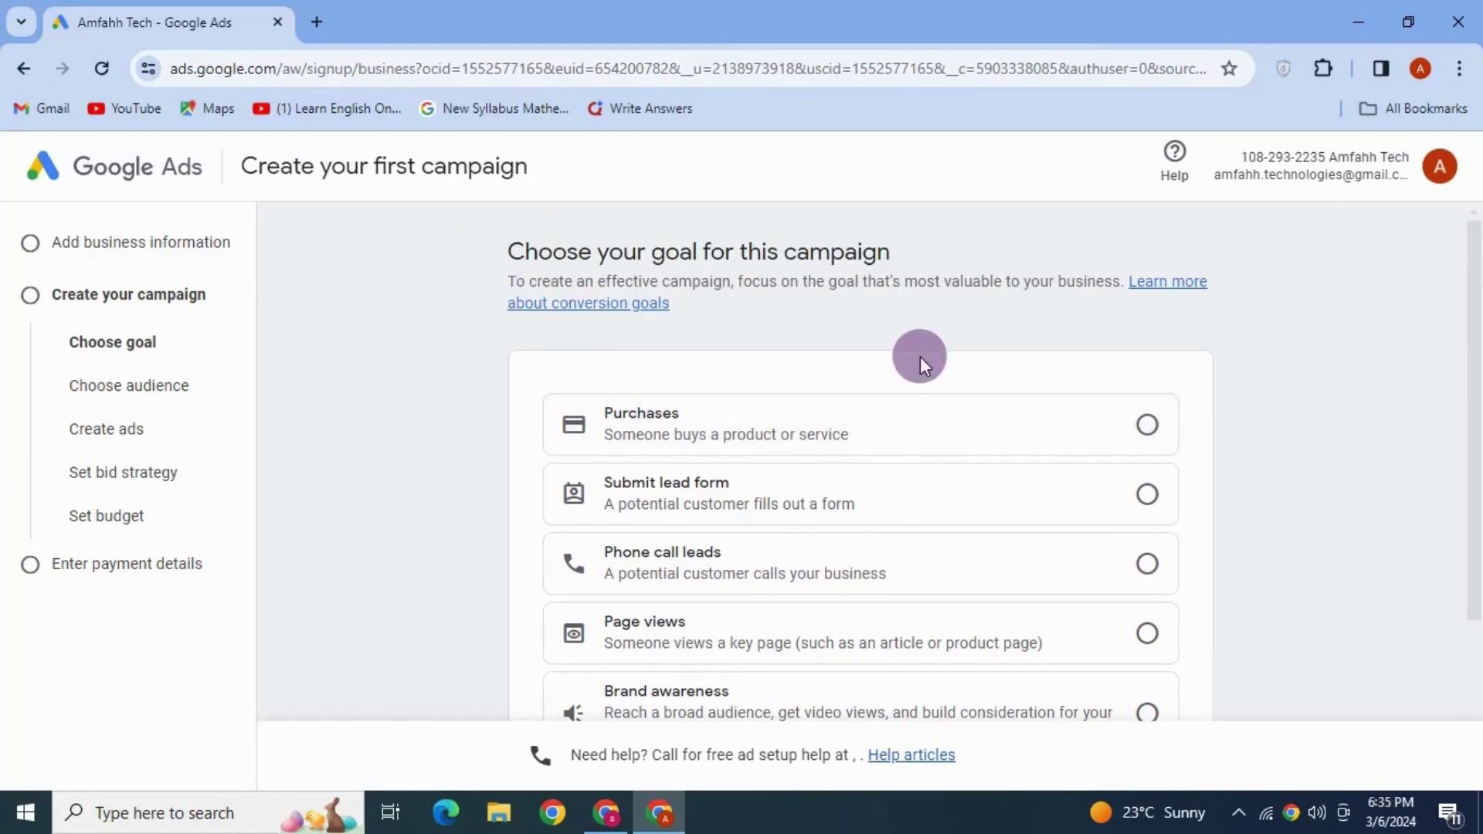
scroll(920, 356, down, 2)
click(621, 306)
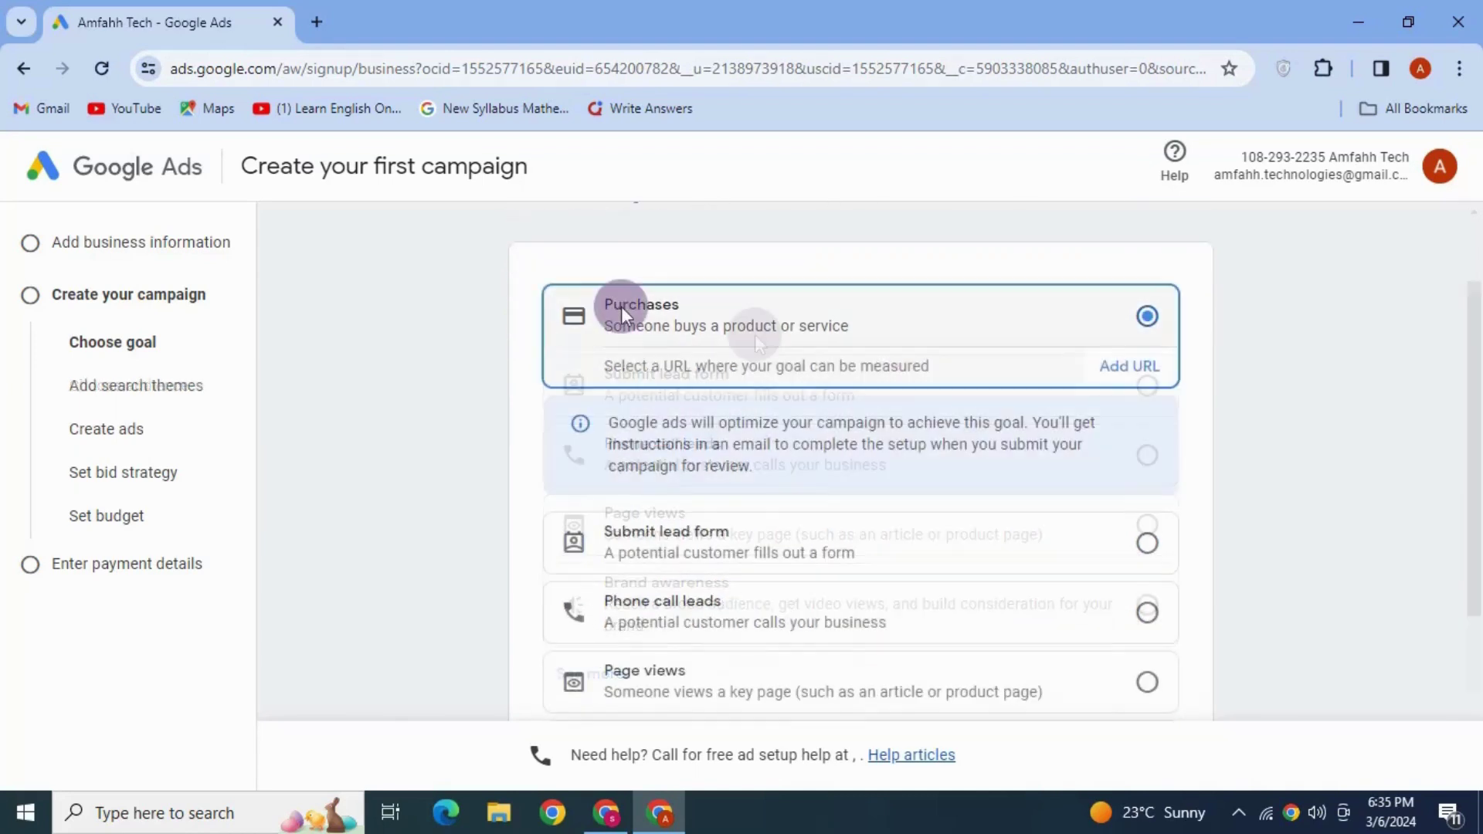
click(698, 536)
scroll(703, 489, down, 1)
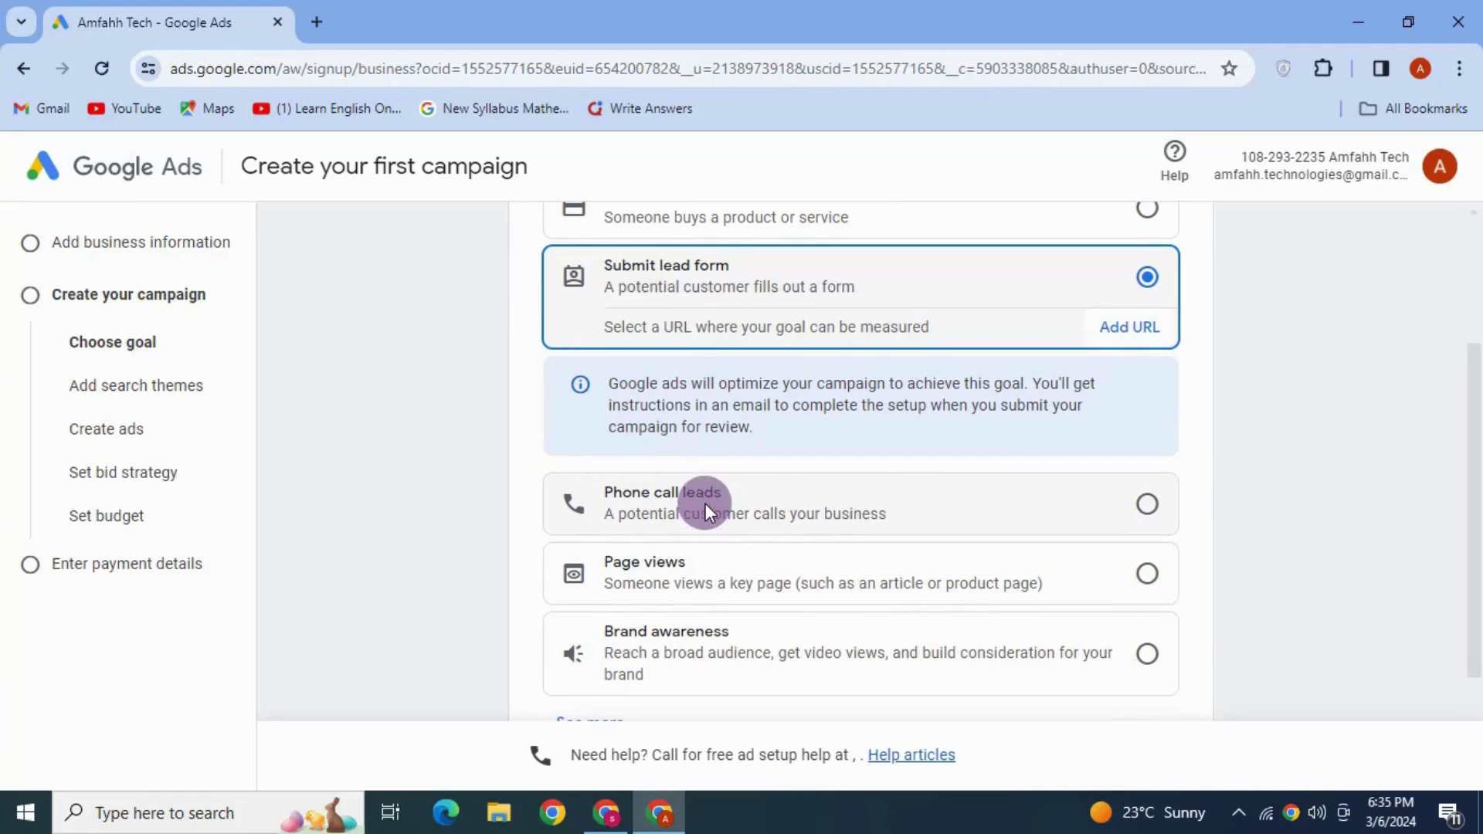
click(706, 503)
scroll(863, 494, down, 1)
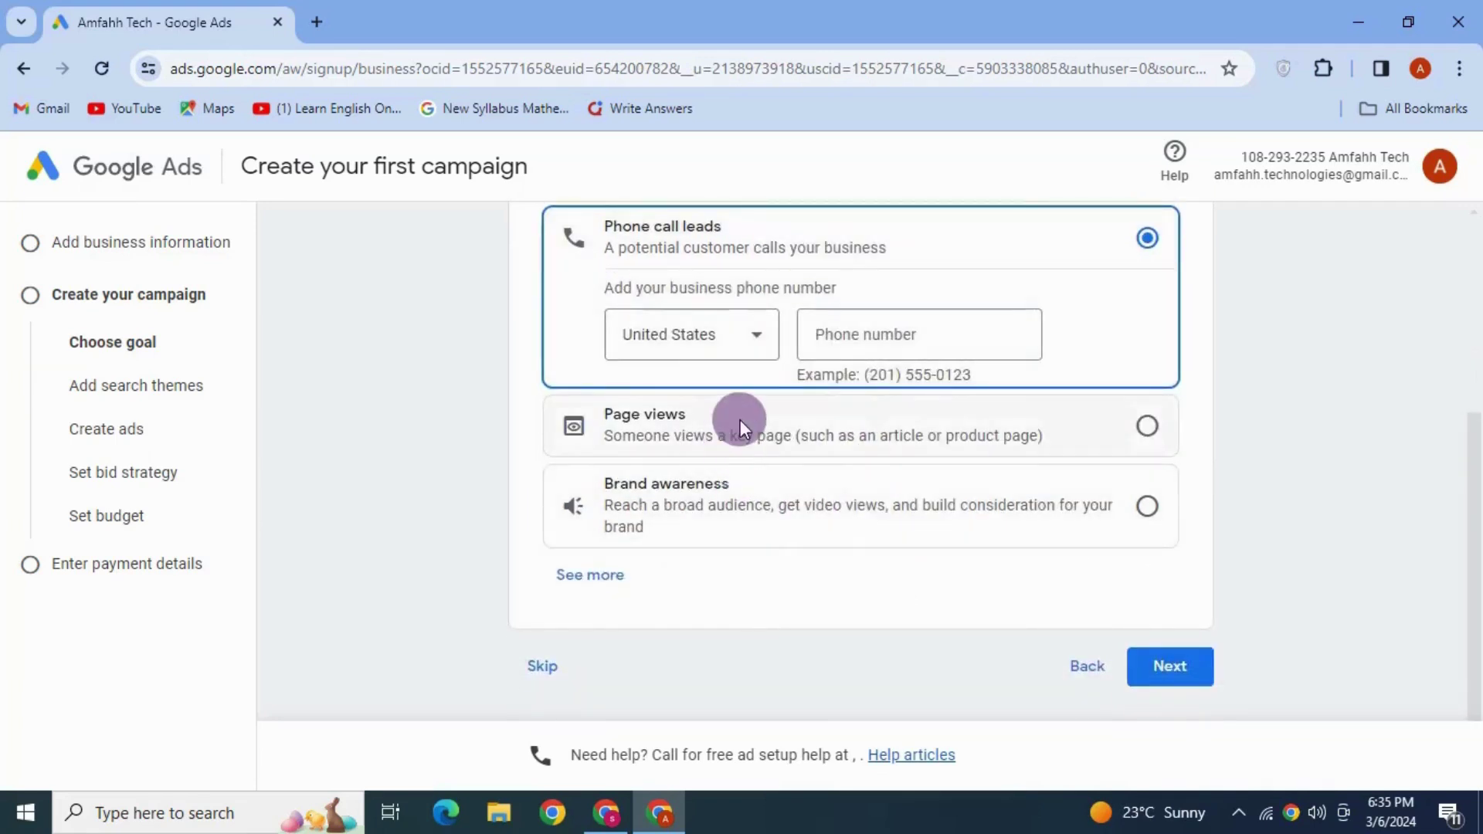
click(738, 421)
scroll(722, 486, down, 1)
click(724, 487)
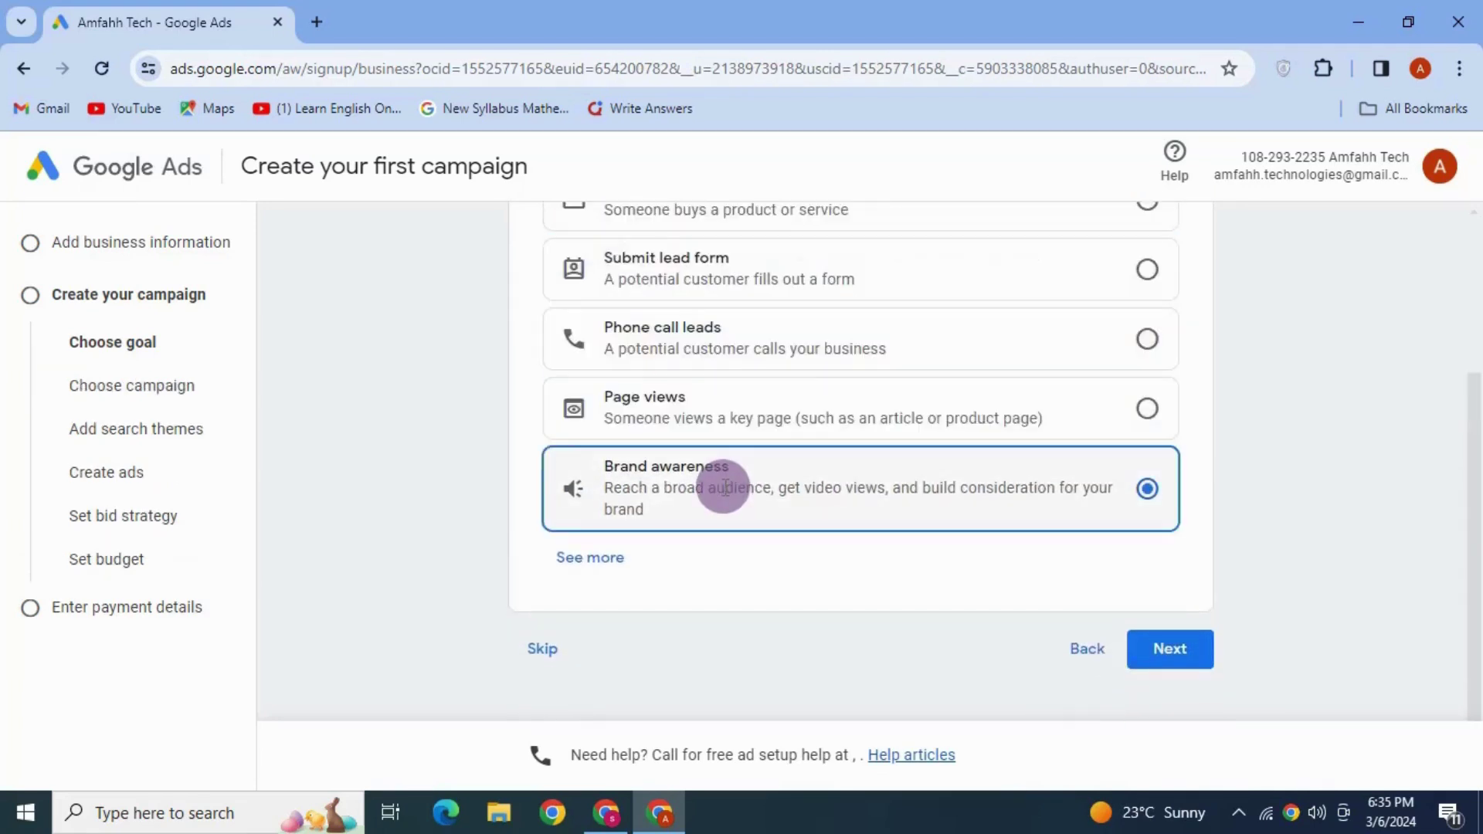
Step: Expand the extra goal options, select Page views, and continue
click(601, 555)
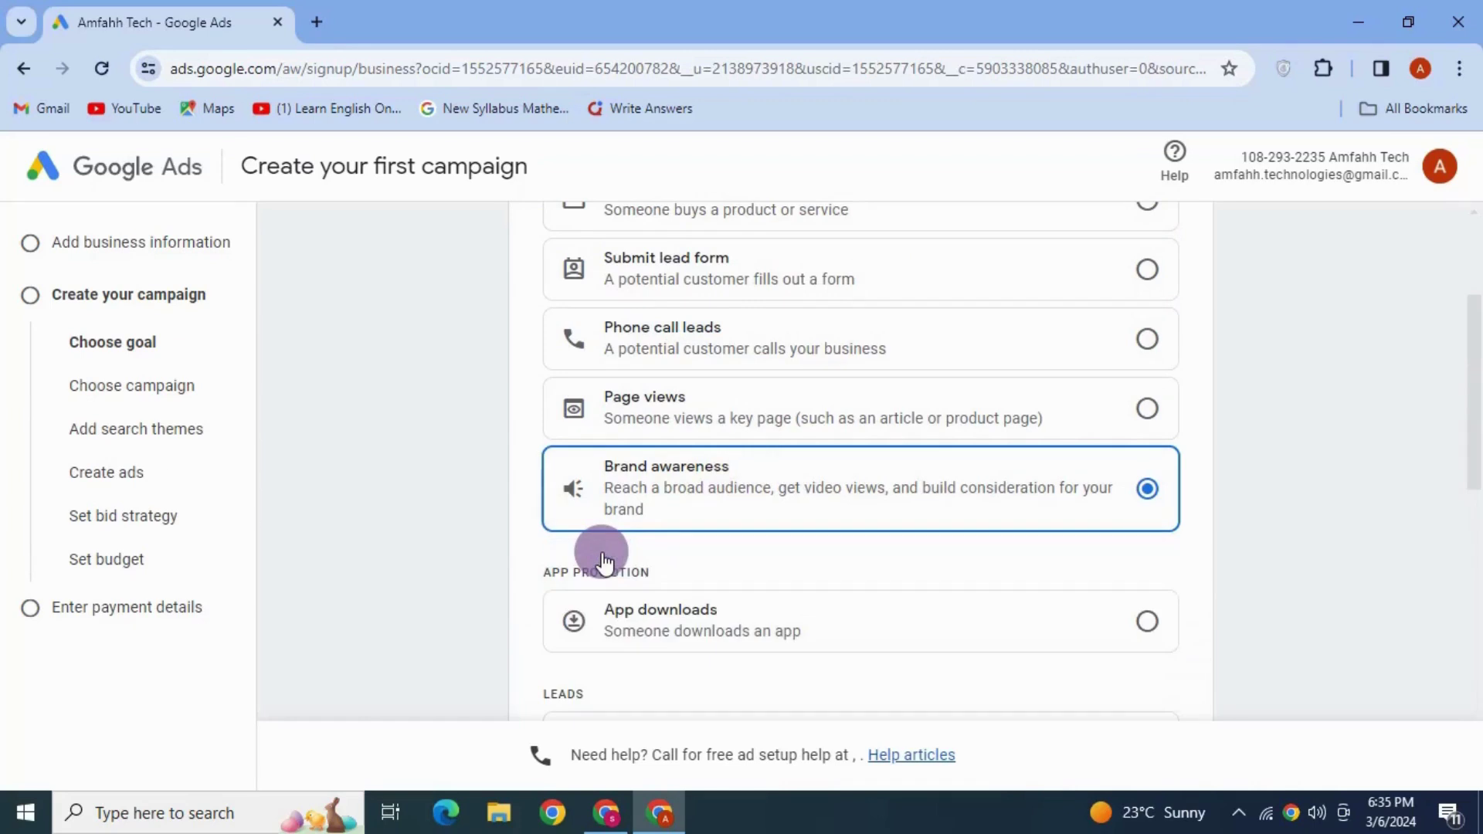
scroll(600, 552, down, 3)
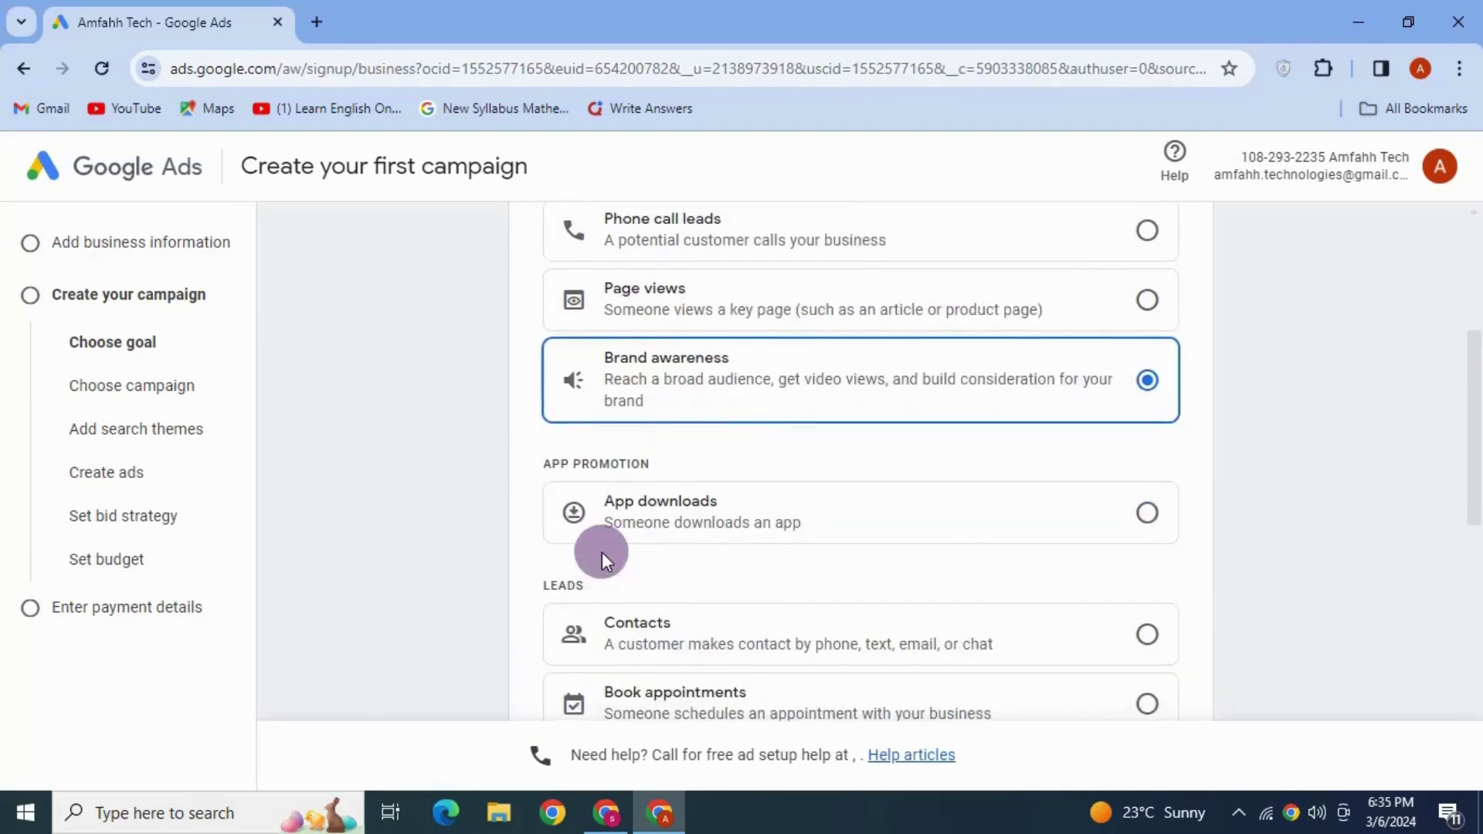
scroll(759, 449, down, 1)
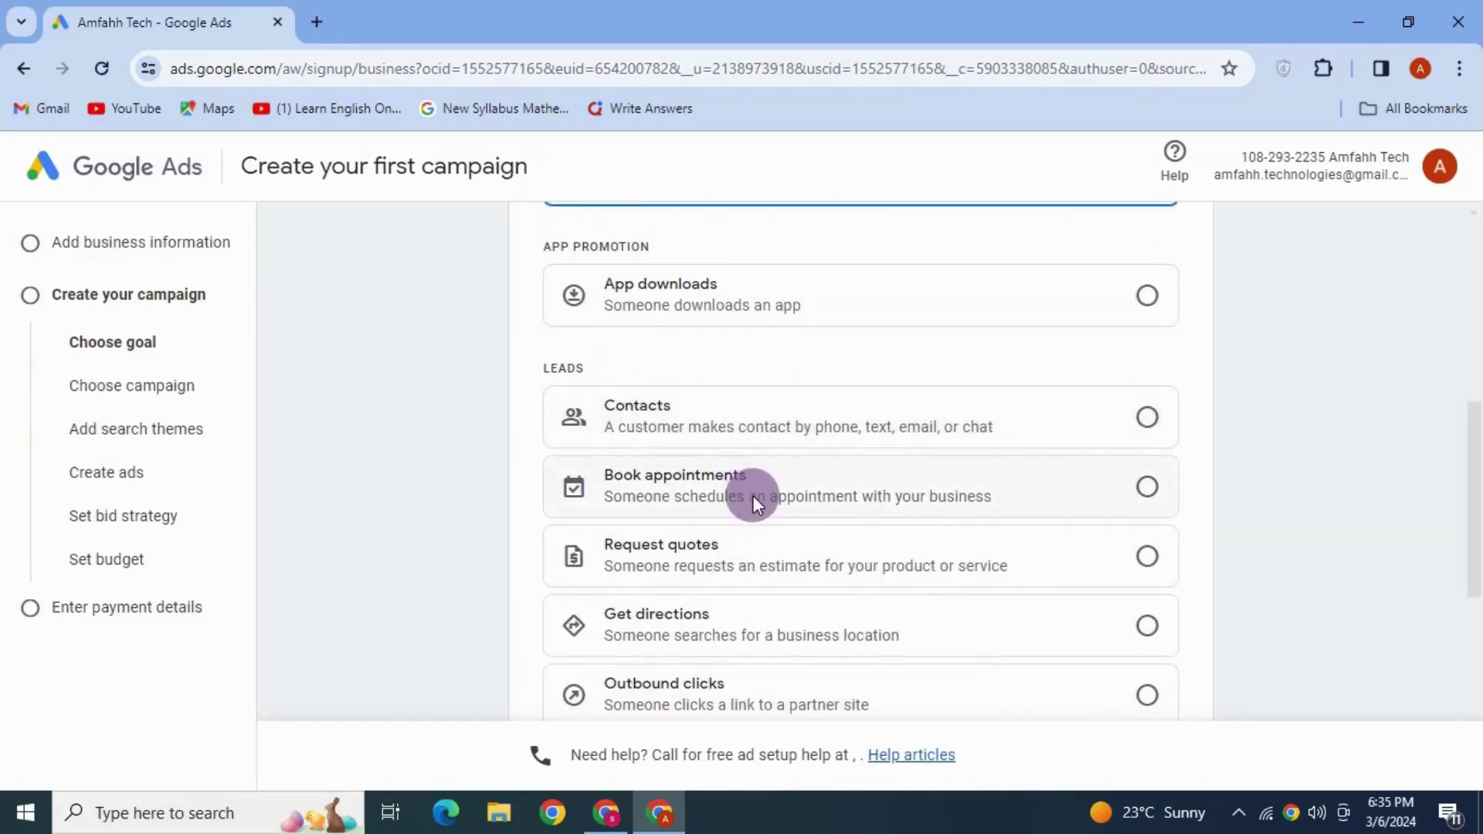
scroll(753, 495, down, 1)
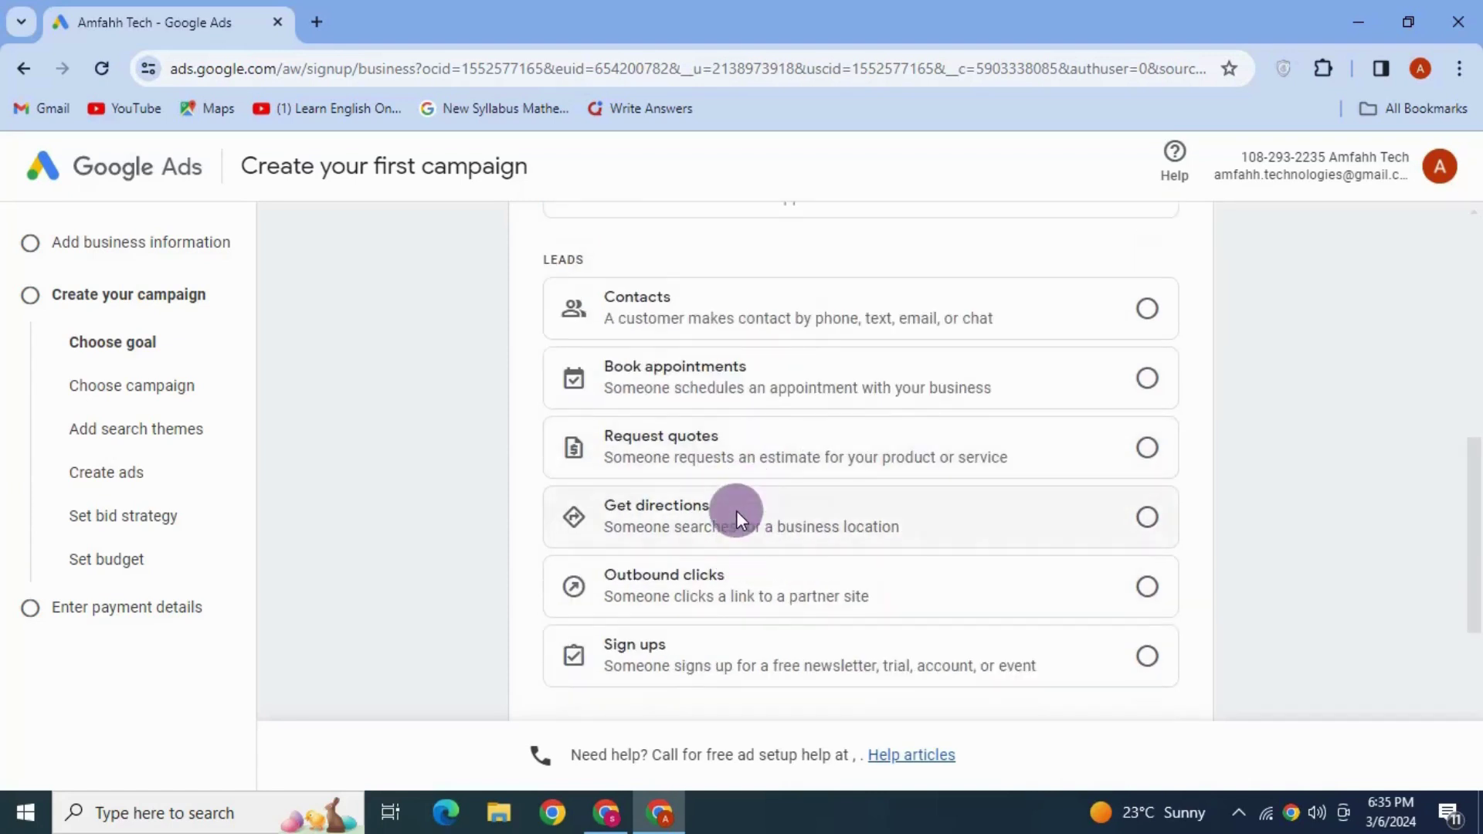
scroll(736, 511, down, 2)
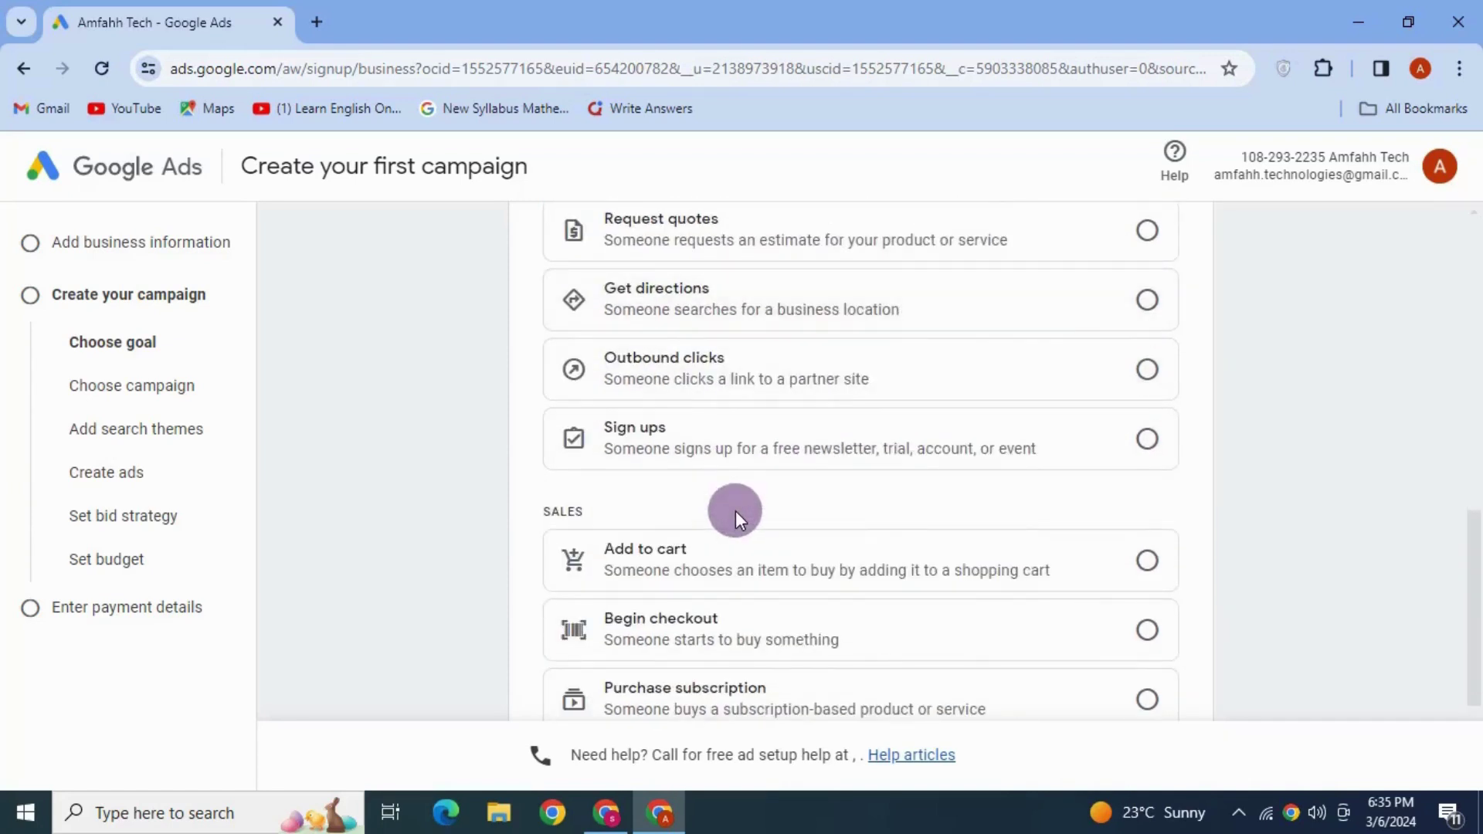
scroll(735, 511, up, 8)
scroll(734, 512, down, 1)
click(775, 525)
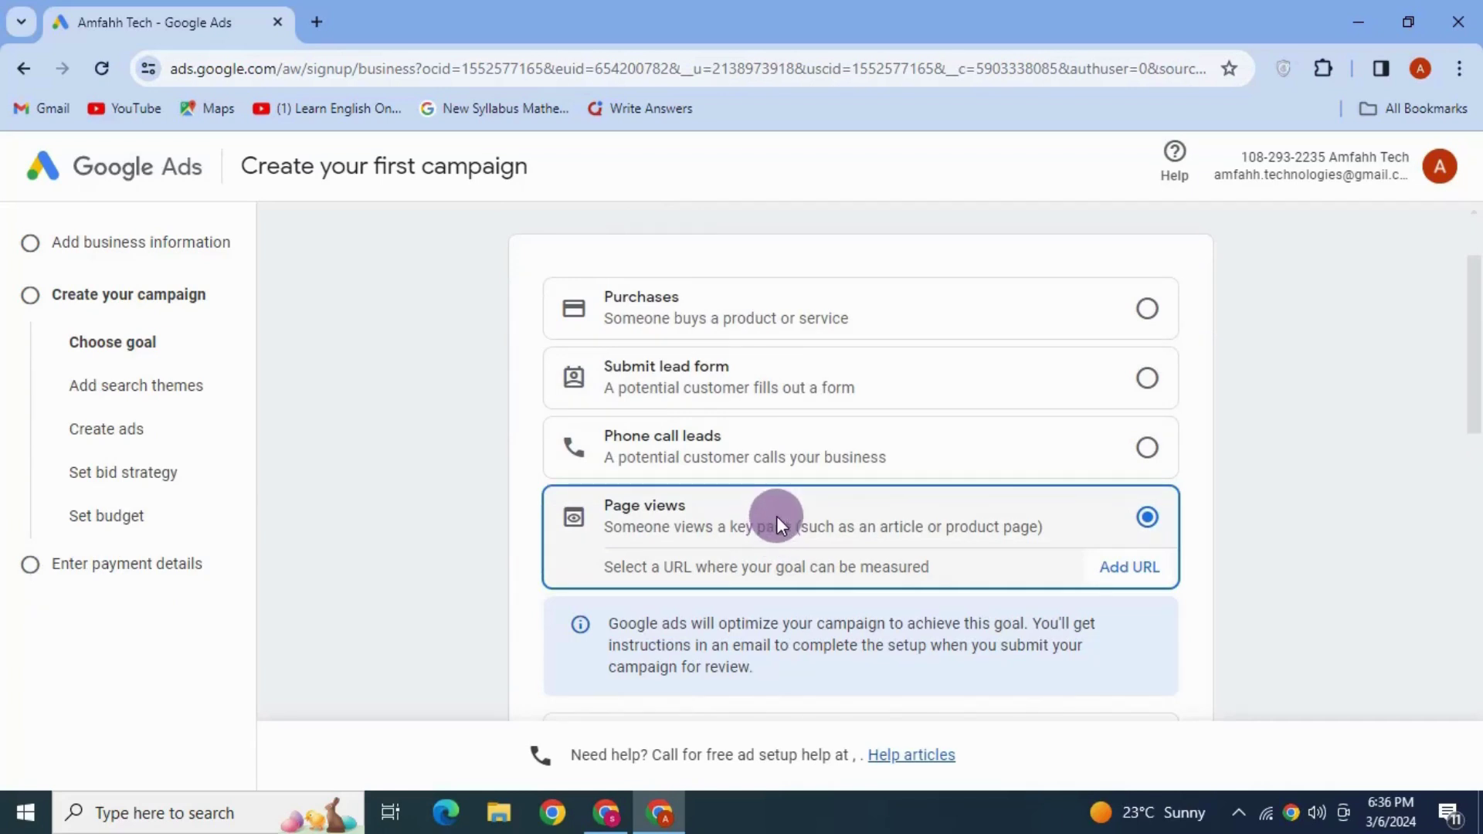
scroll(776, 516, down, 1)
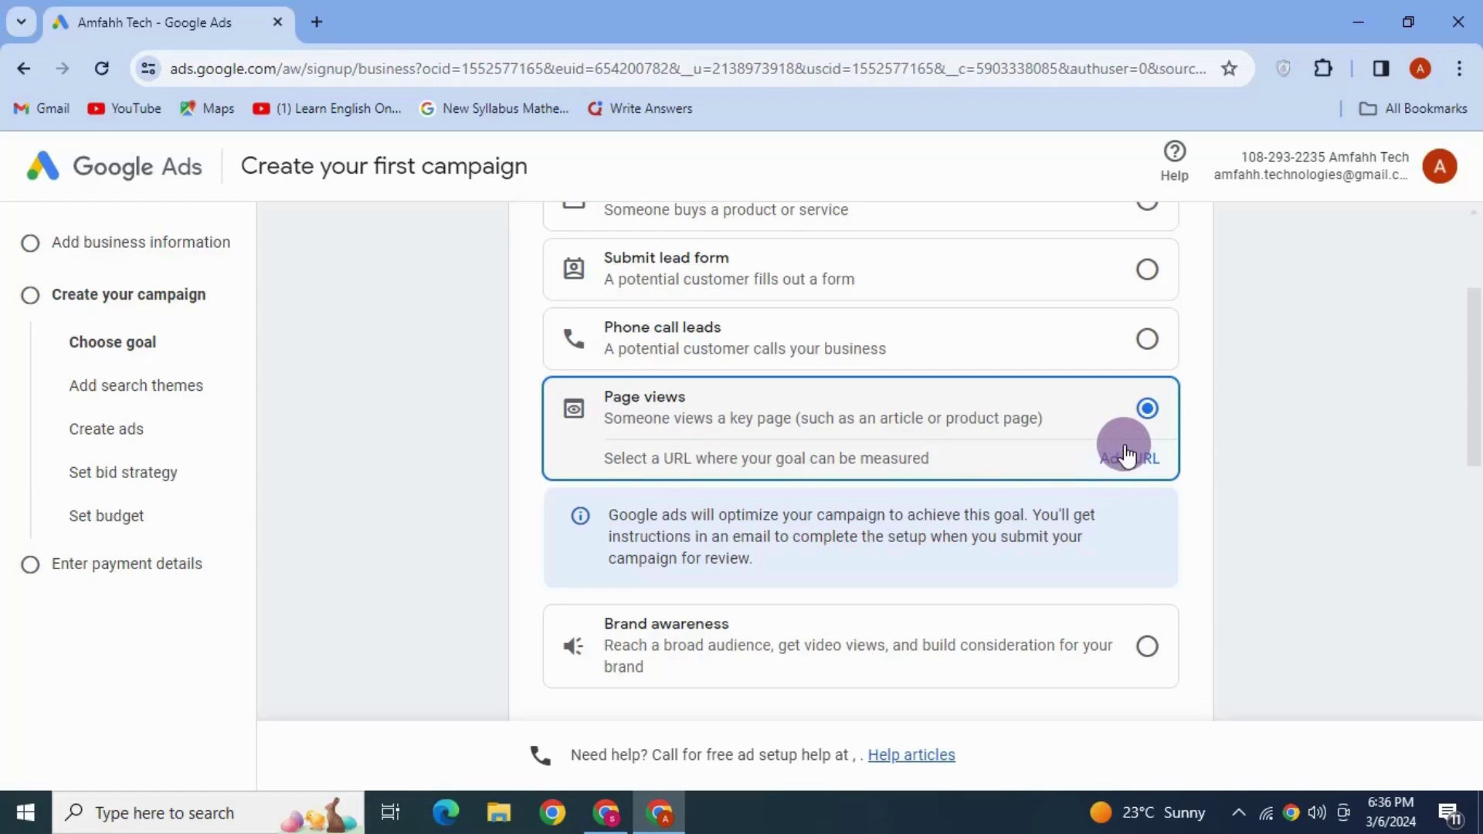
scroll(1130, 422, down, 1)
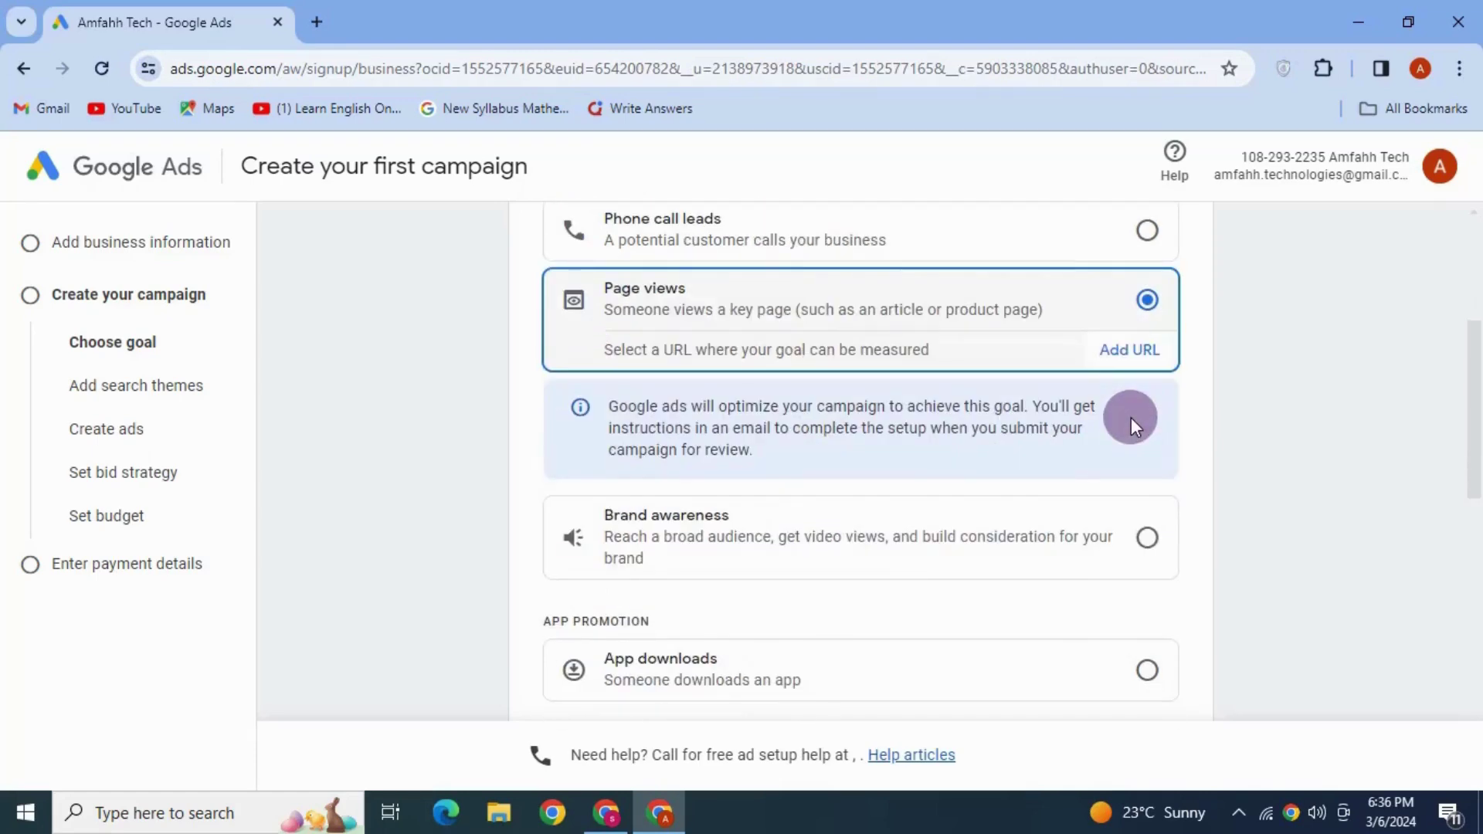
scroll(1119, 399, down, 8)
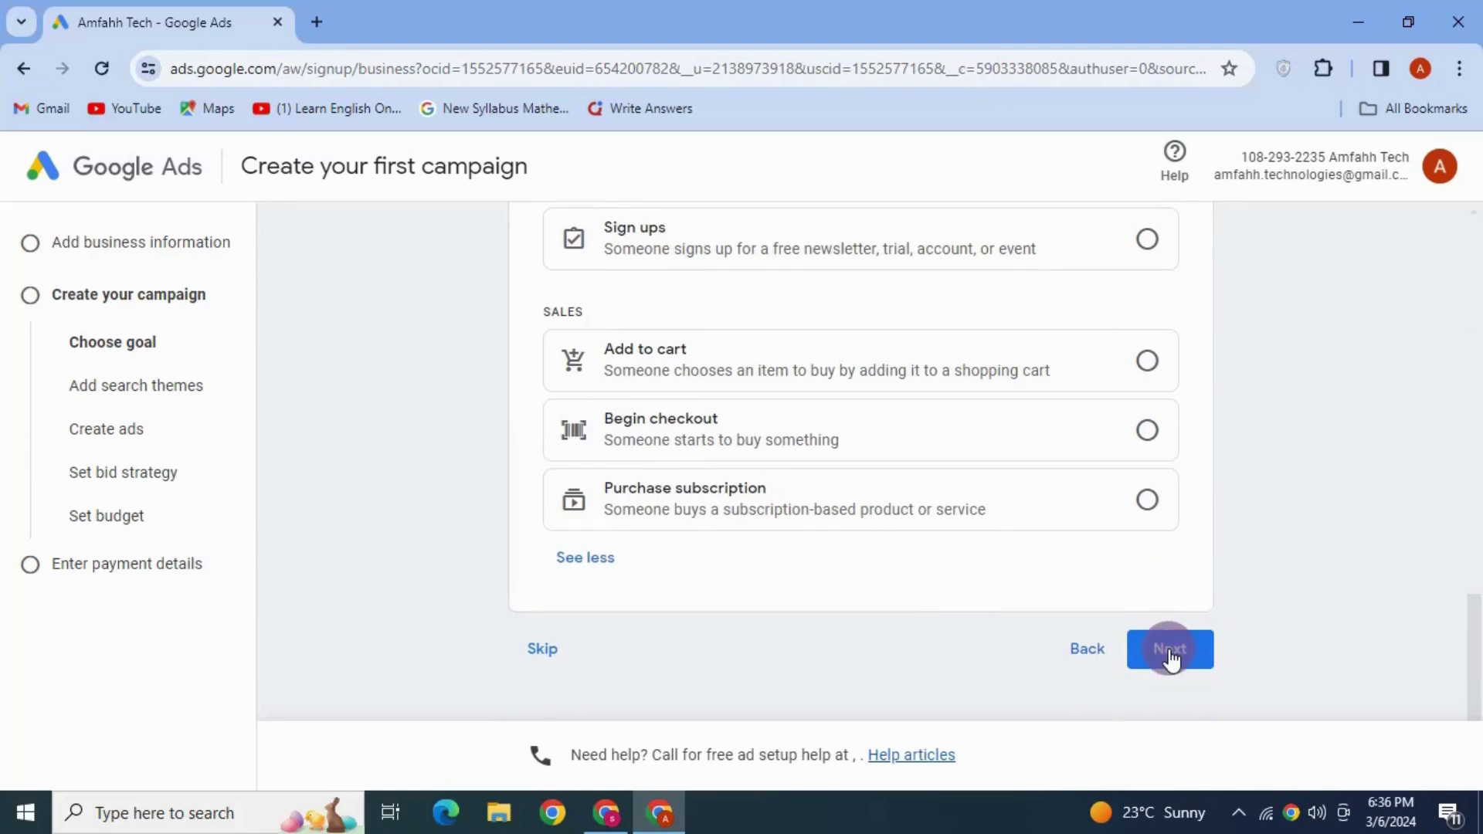
click(1170, 652)
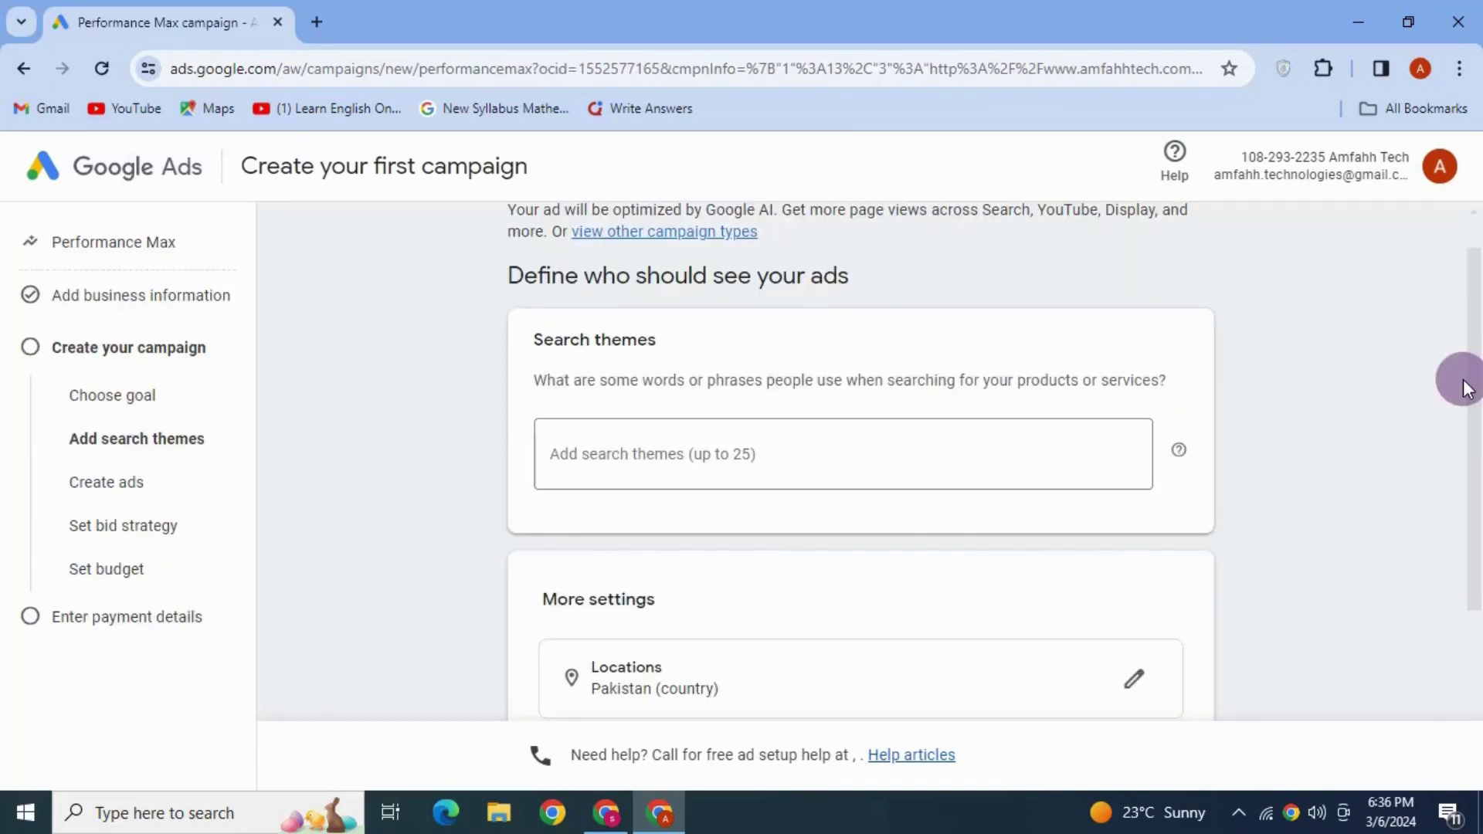
Step: Add search themes online learning, youtube learning, google ads, google adsense and monetization
scroll(1467, 386, up, 1)
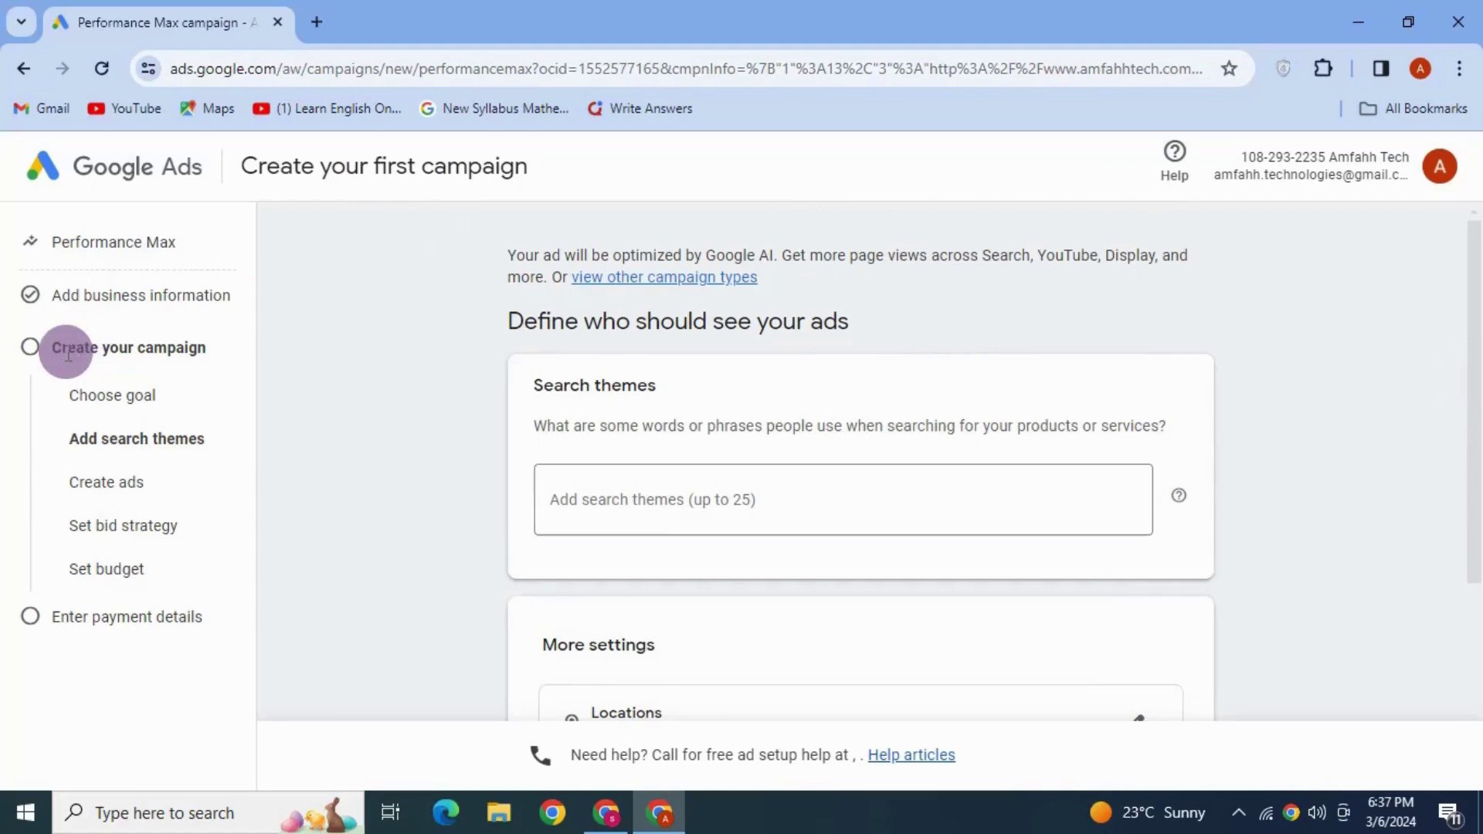
drag(54, 349, 398, 337)
click(454, 358)
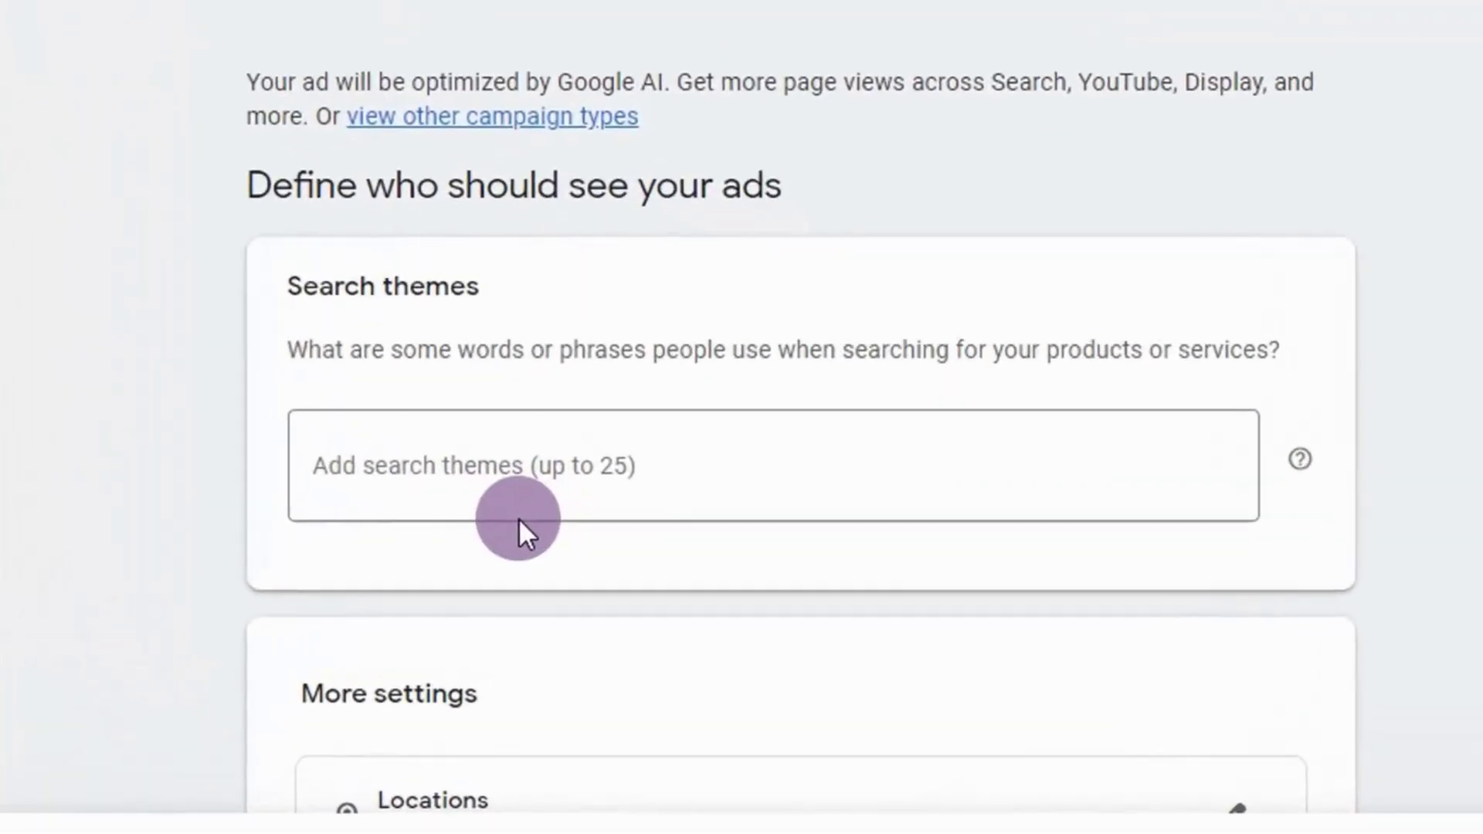
click(521, 467)
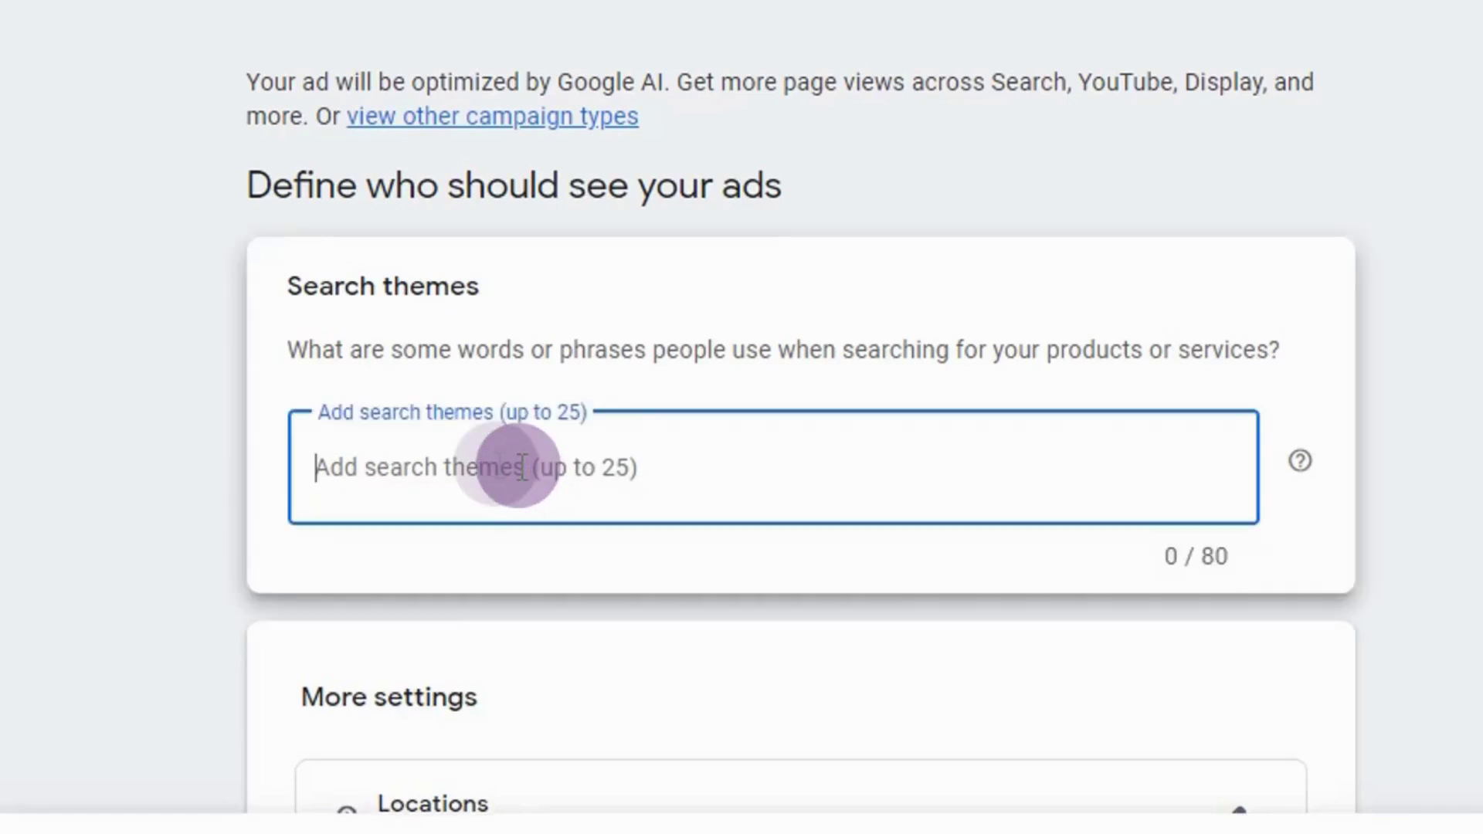
text(online)
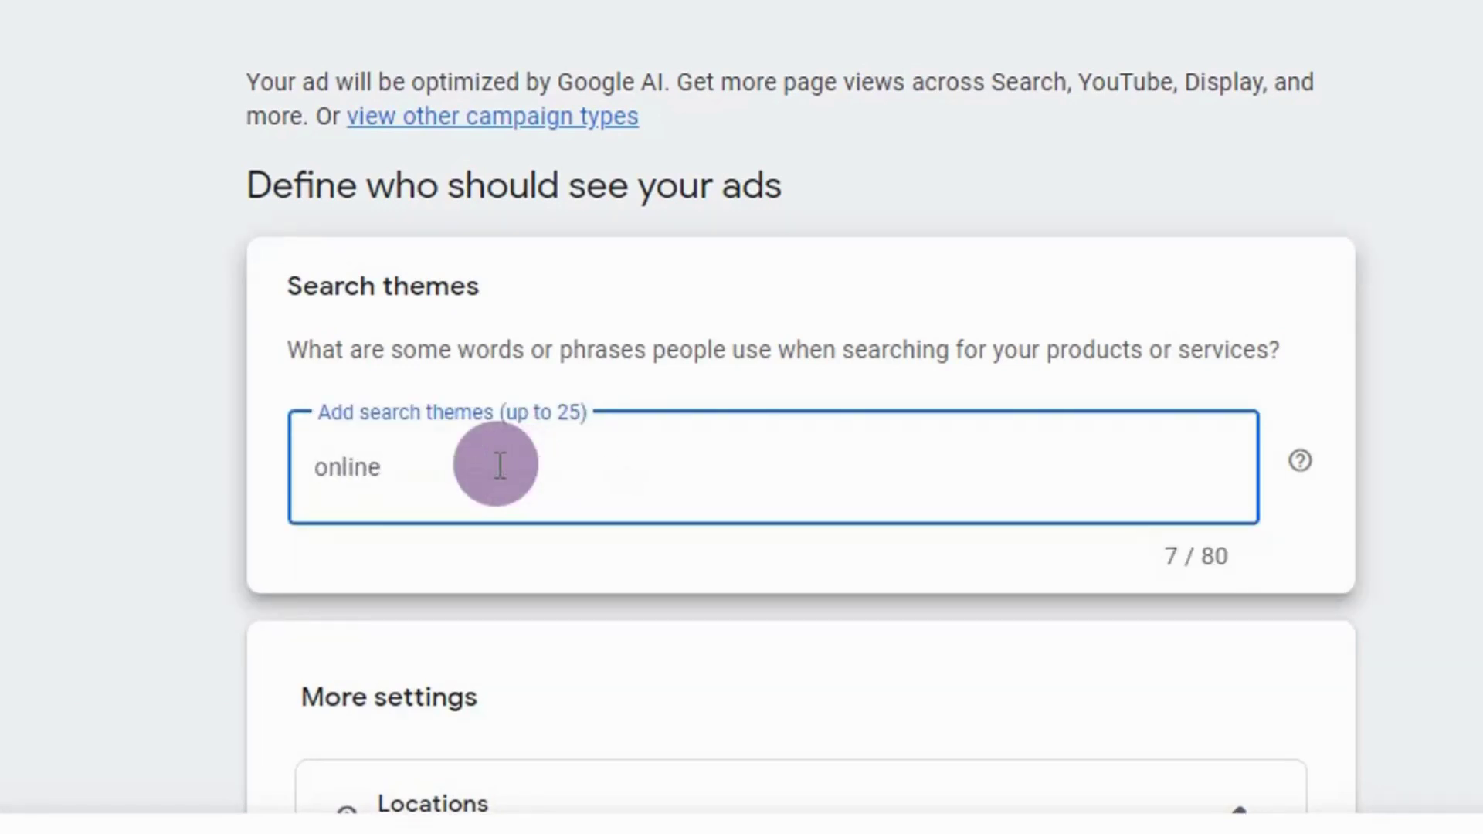
text(learning, youtube learning, google ads, google adsense, monetization)
click(942, 718)
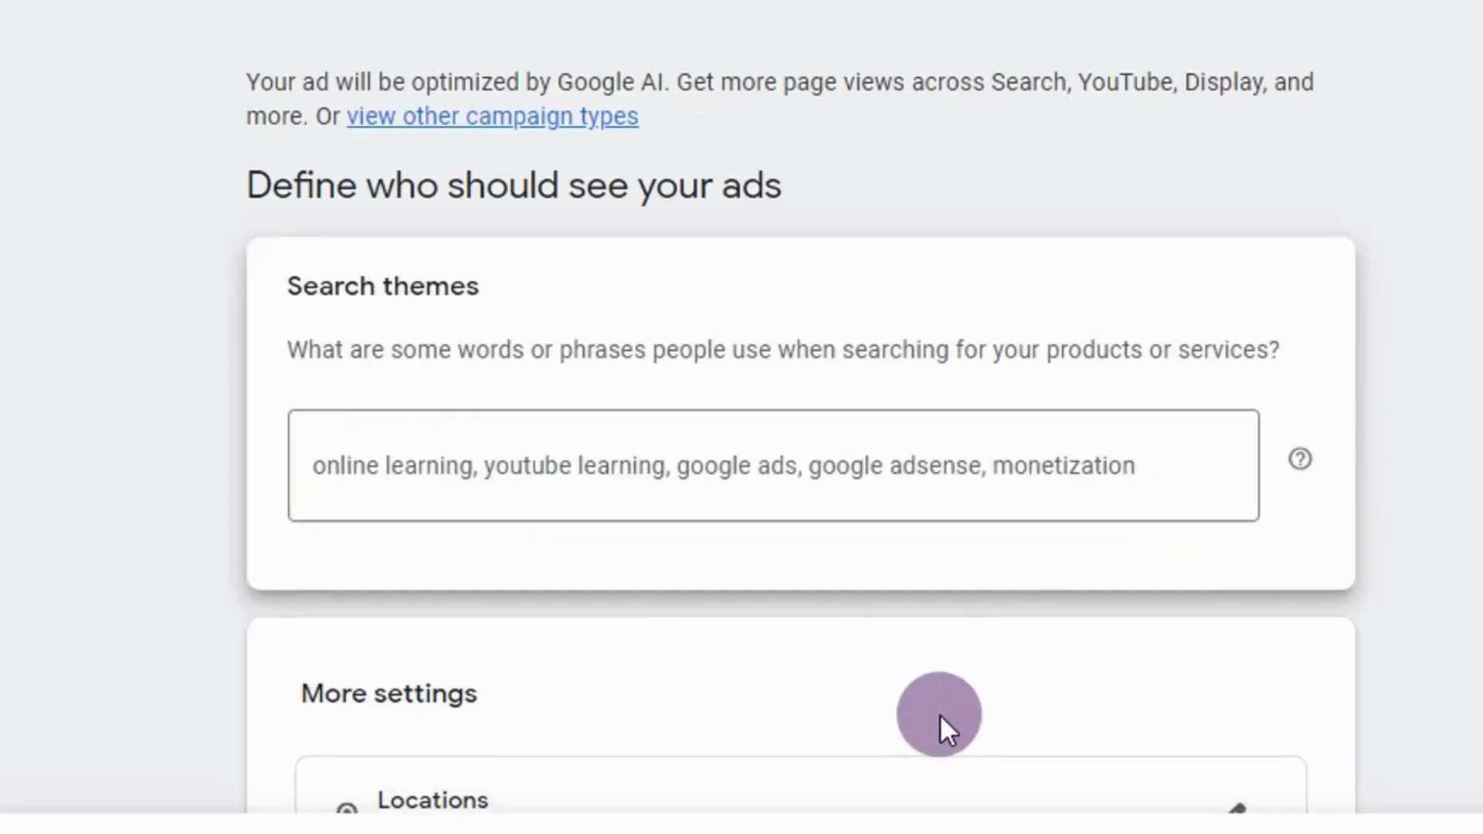
scroll(924, 216, down, 5)
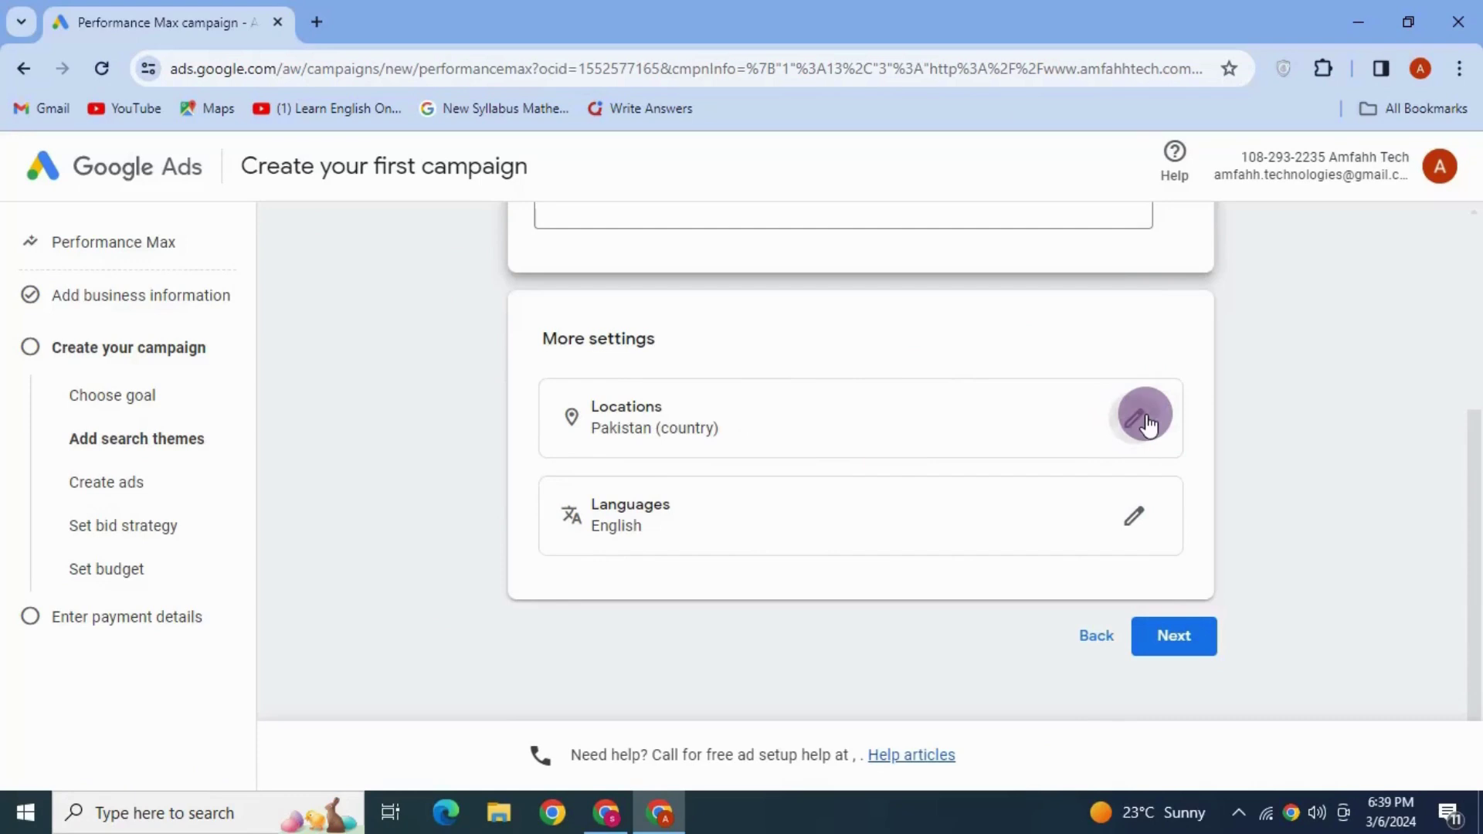
Step: Target custom locations Pakistan, United States, United Kingdom and United Arab Emirates alongside India
click(1129, 423)
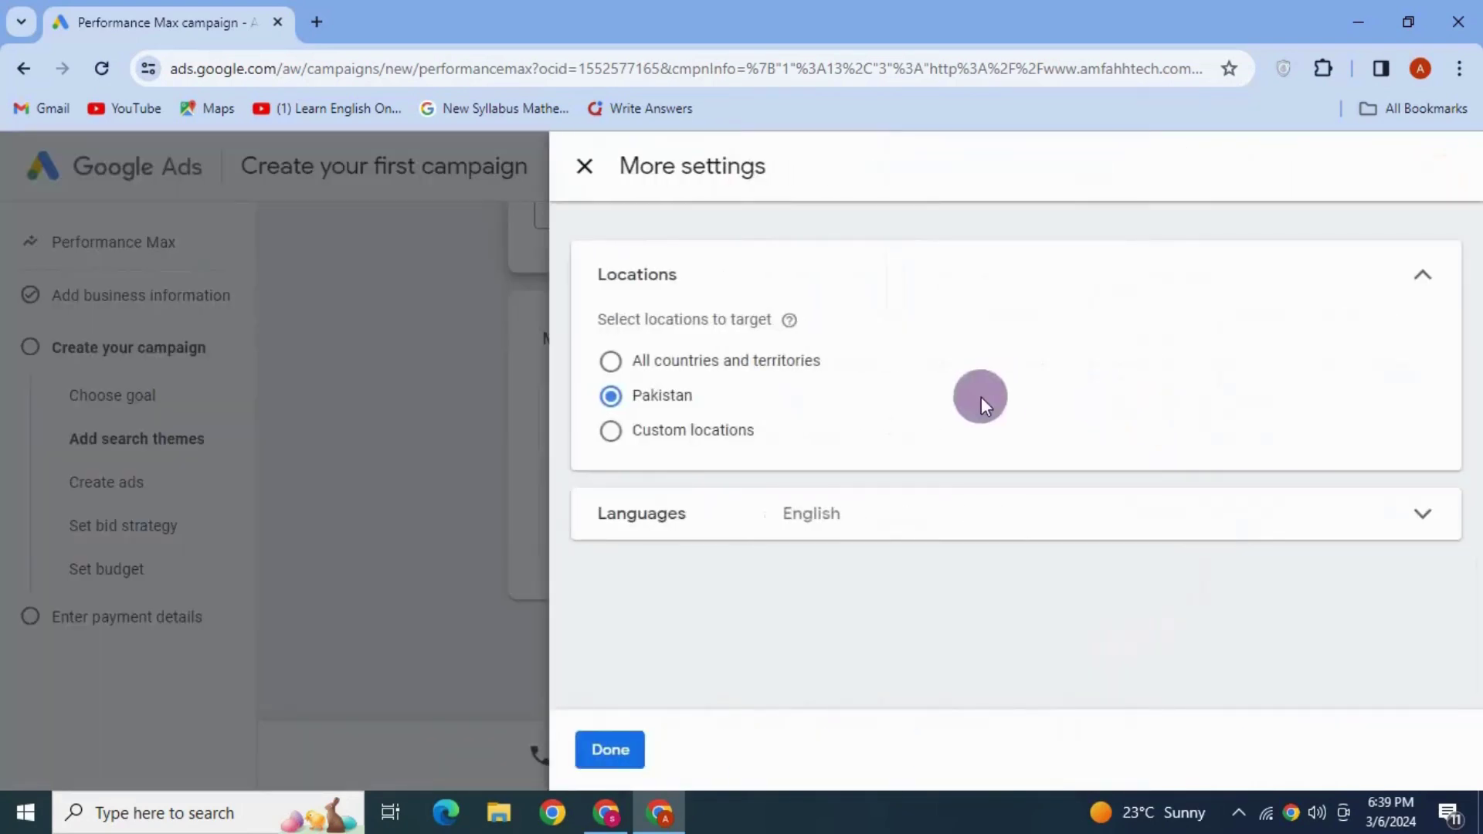
click(610, 432)
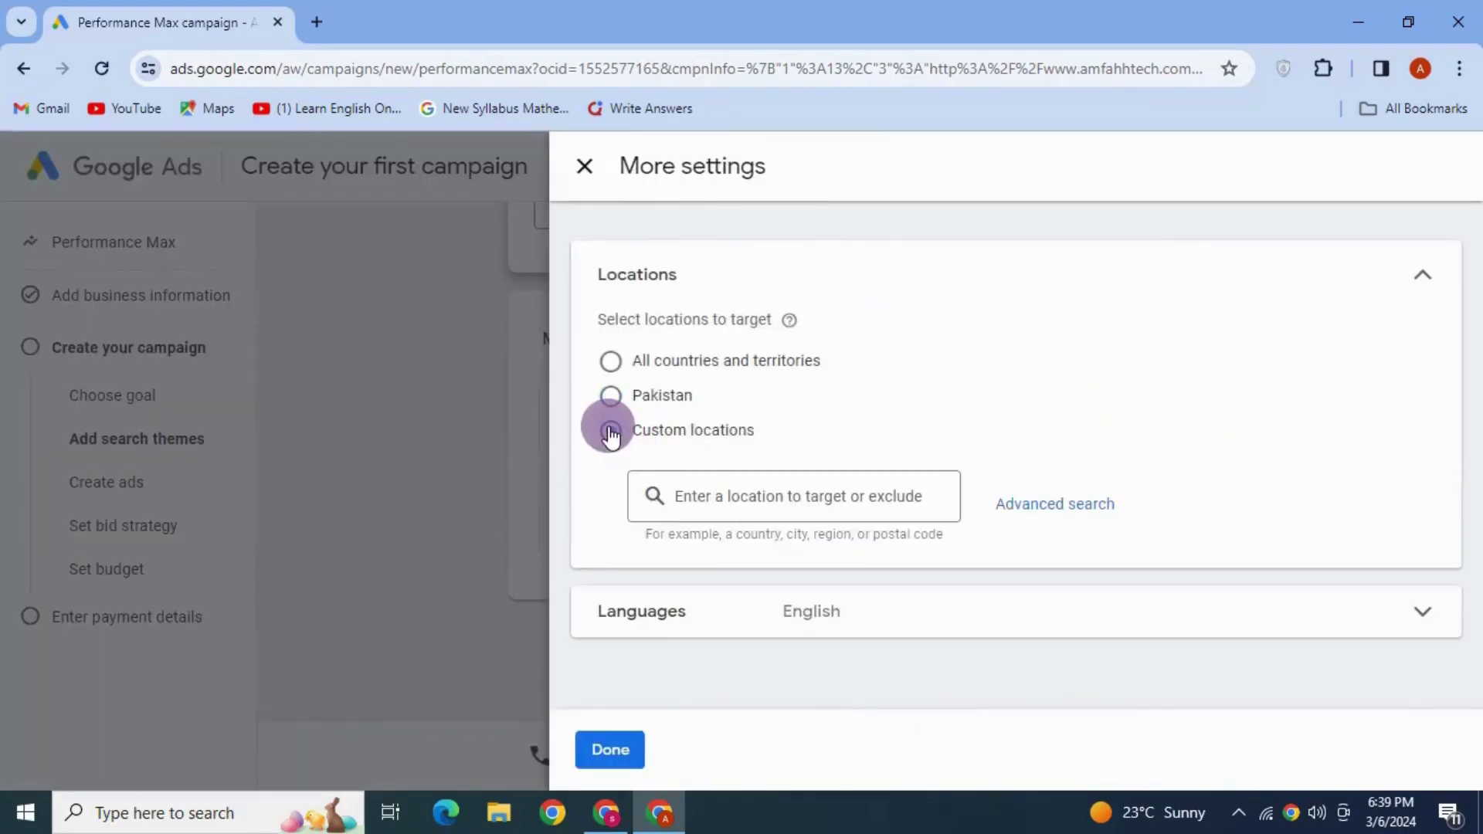
click(780, 488)
text(pa)
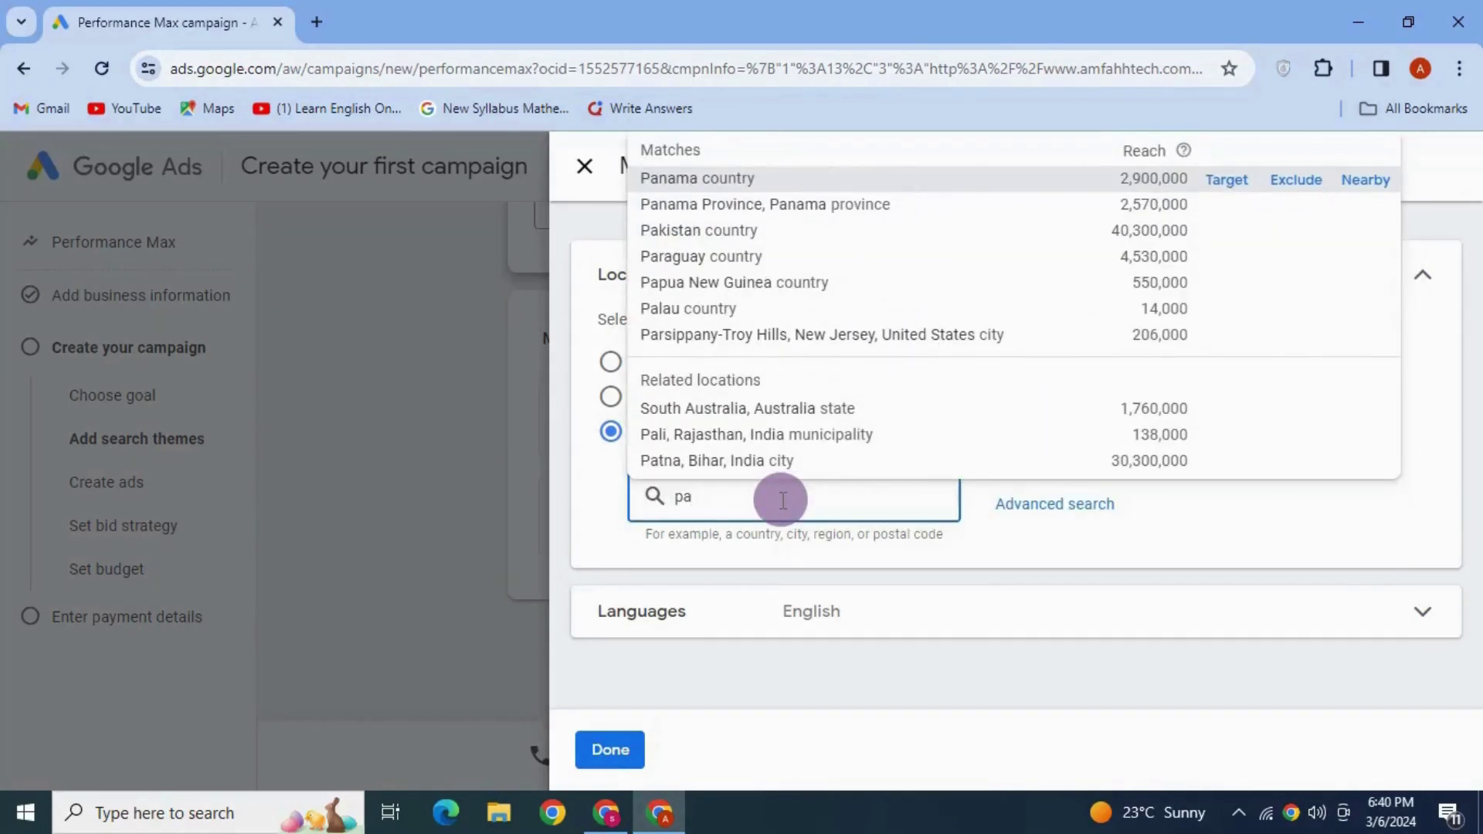
text(kis)
key(Return)
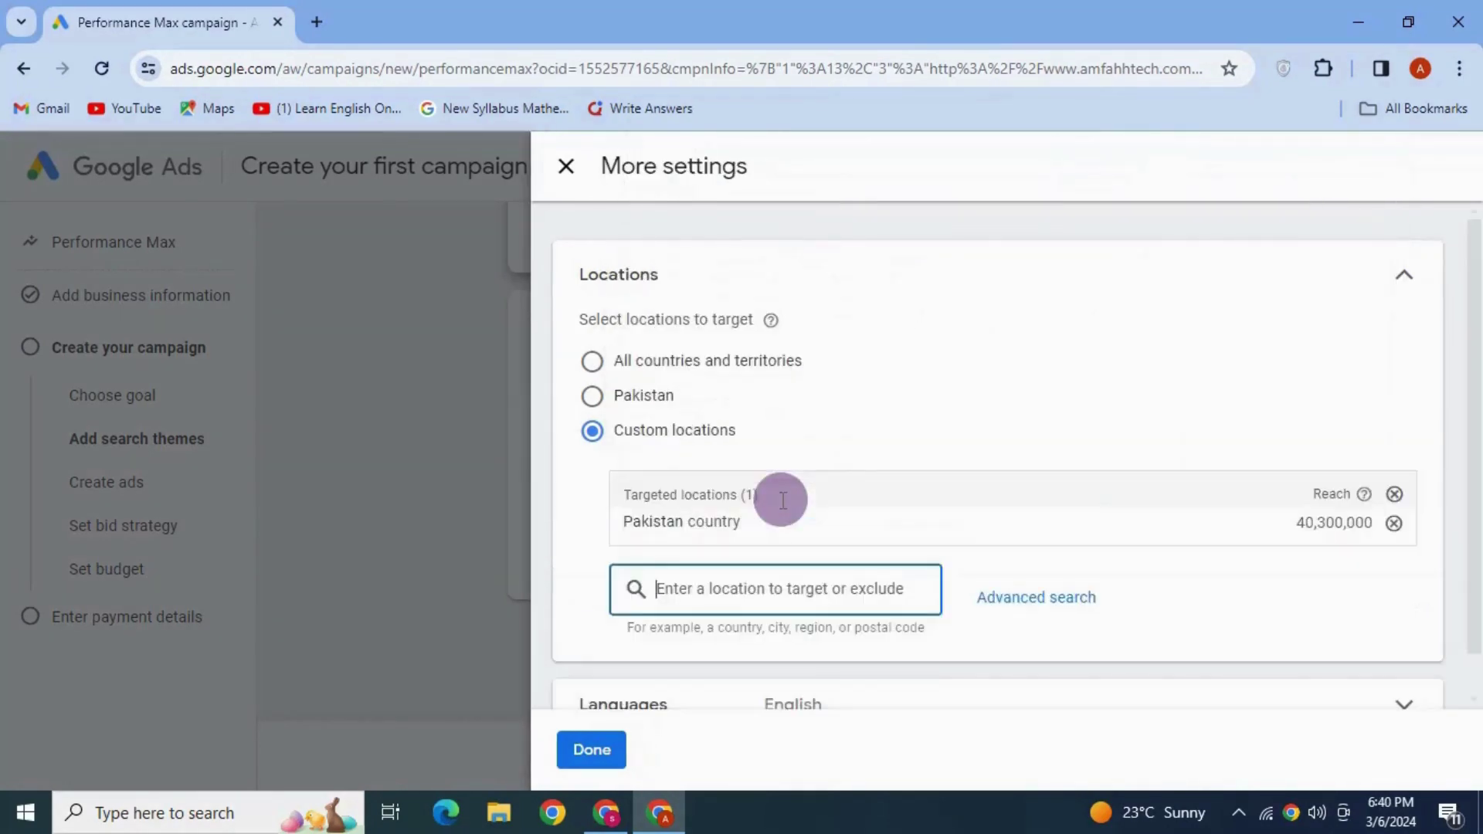
text(uni)
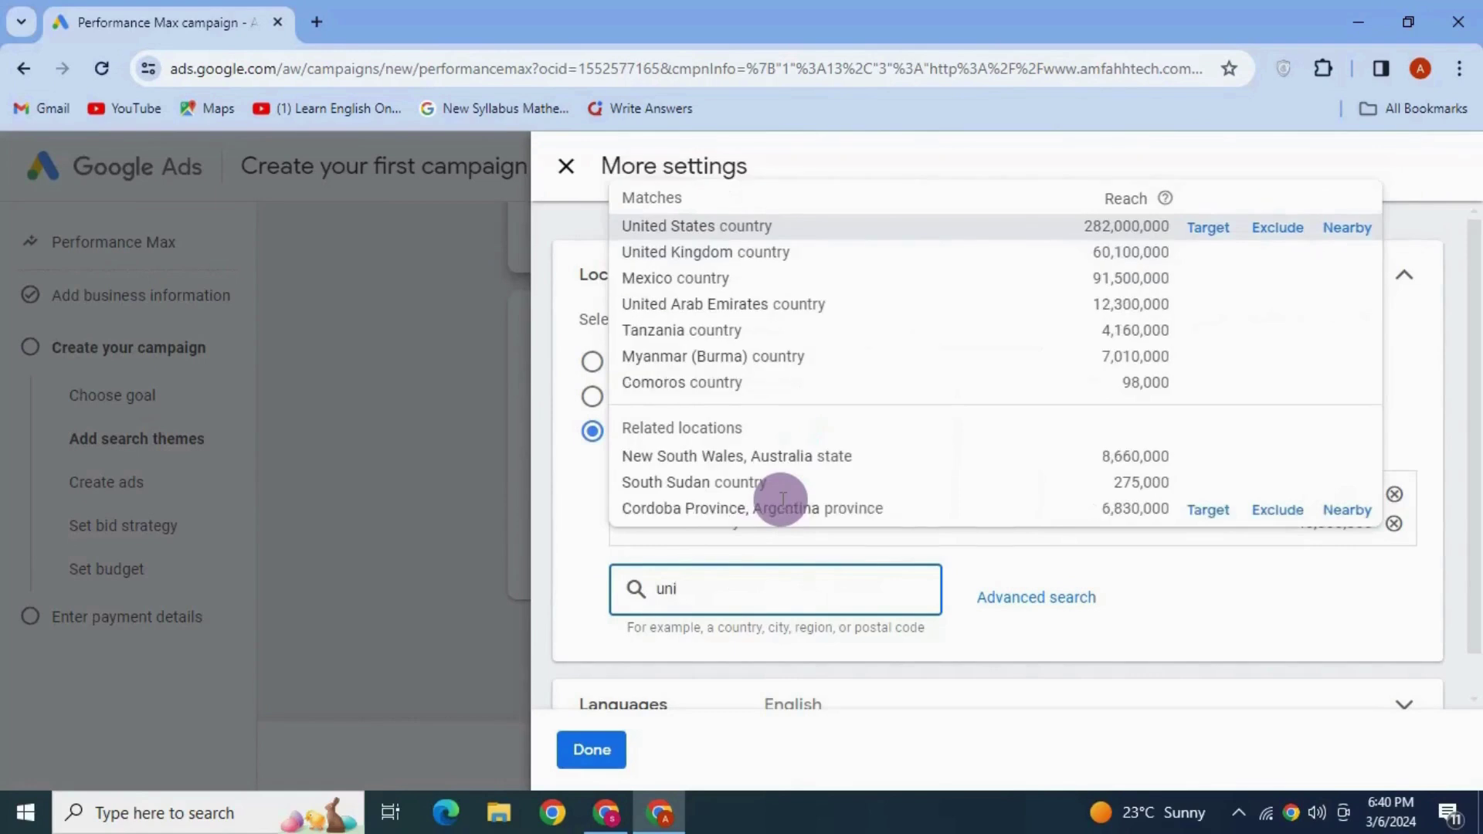
key(Return)
text(un)
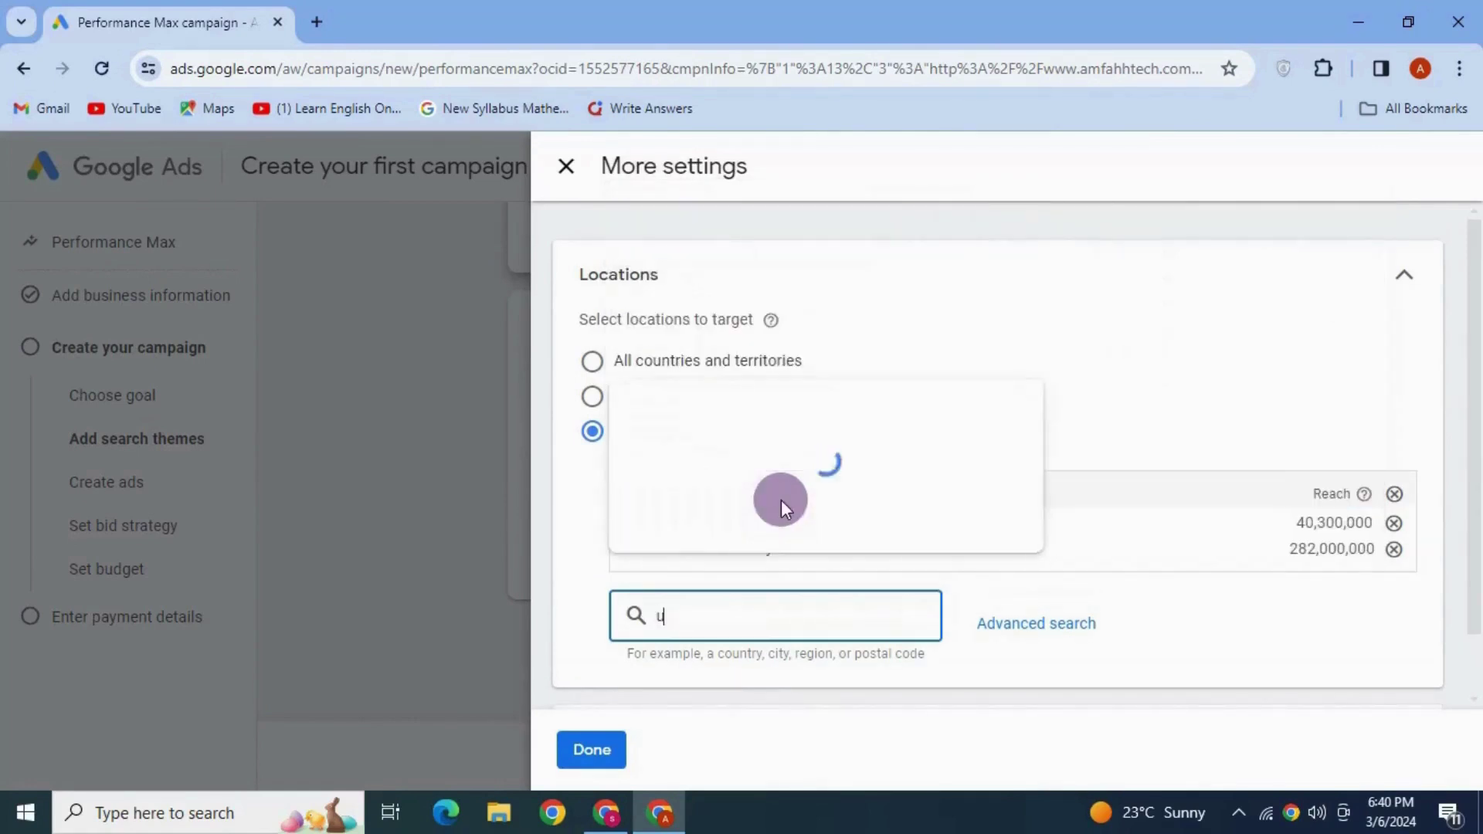
key(Down)
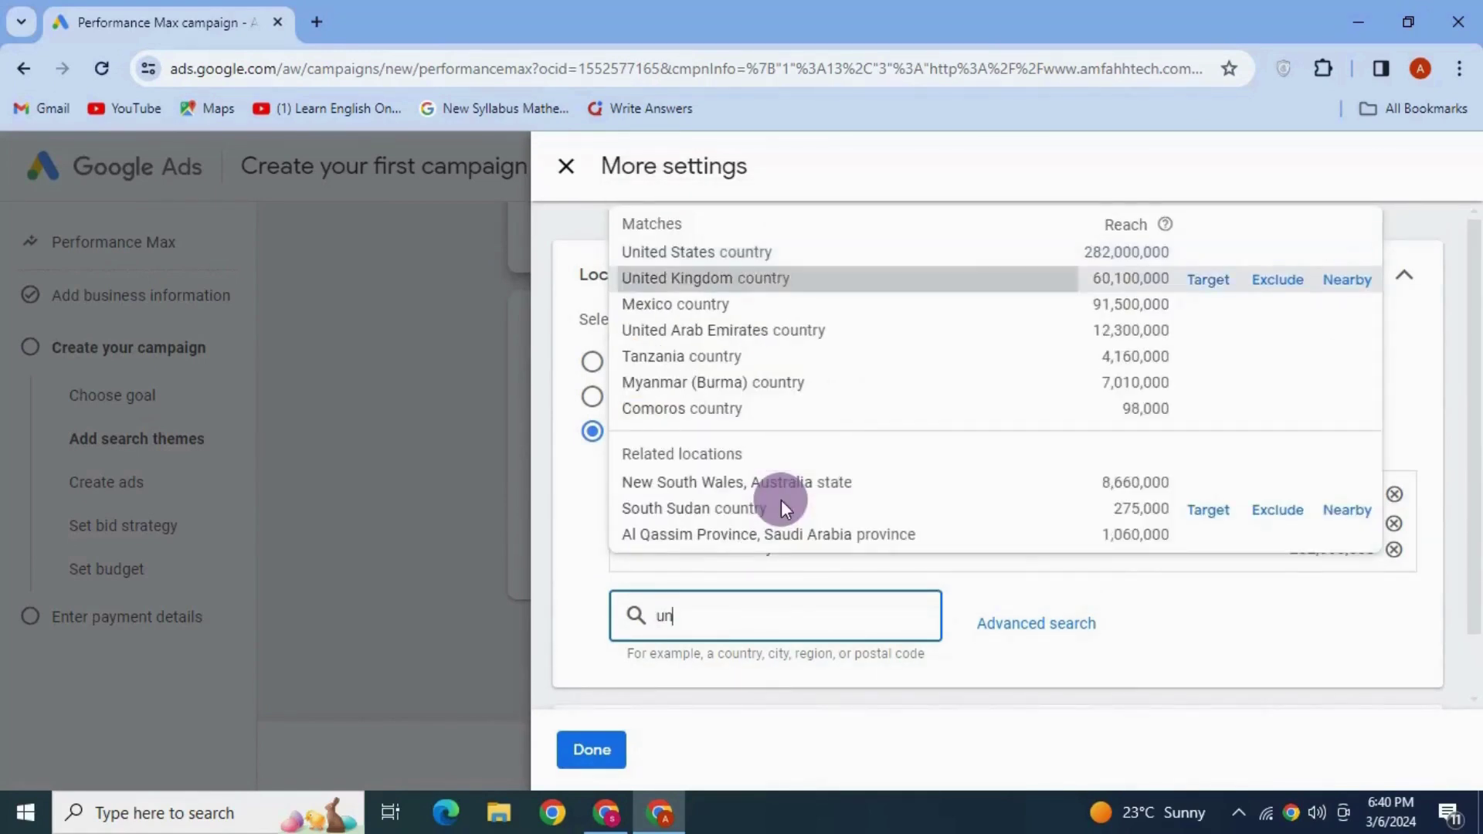
key(Return)
text(un)
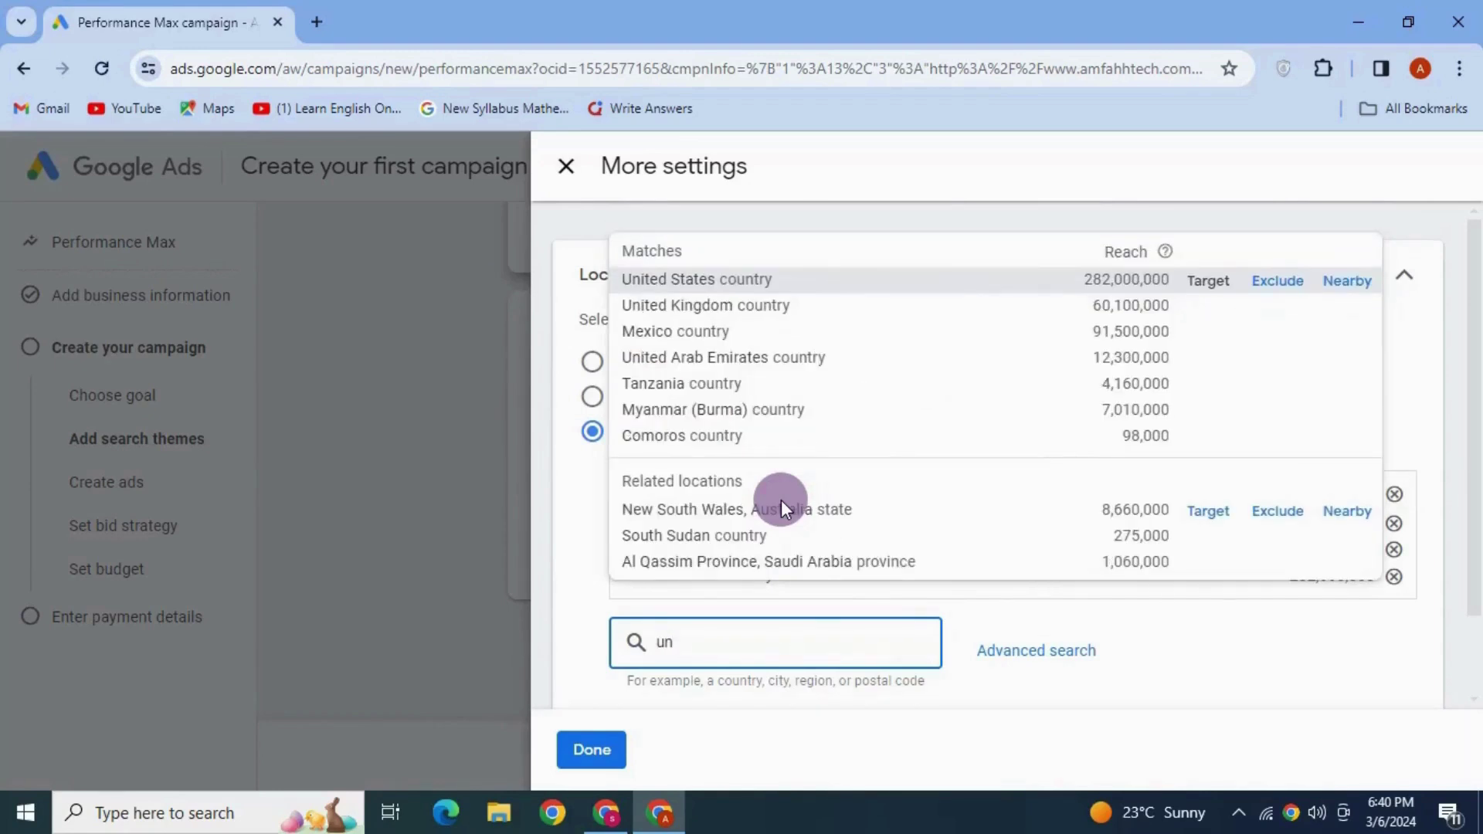
key(Down)
key(Down)
key(Down)
key(Return)
text(in)
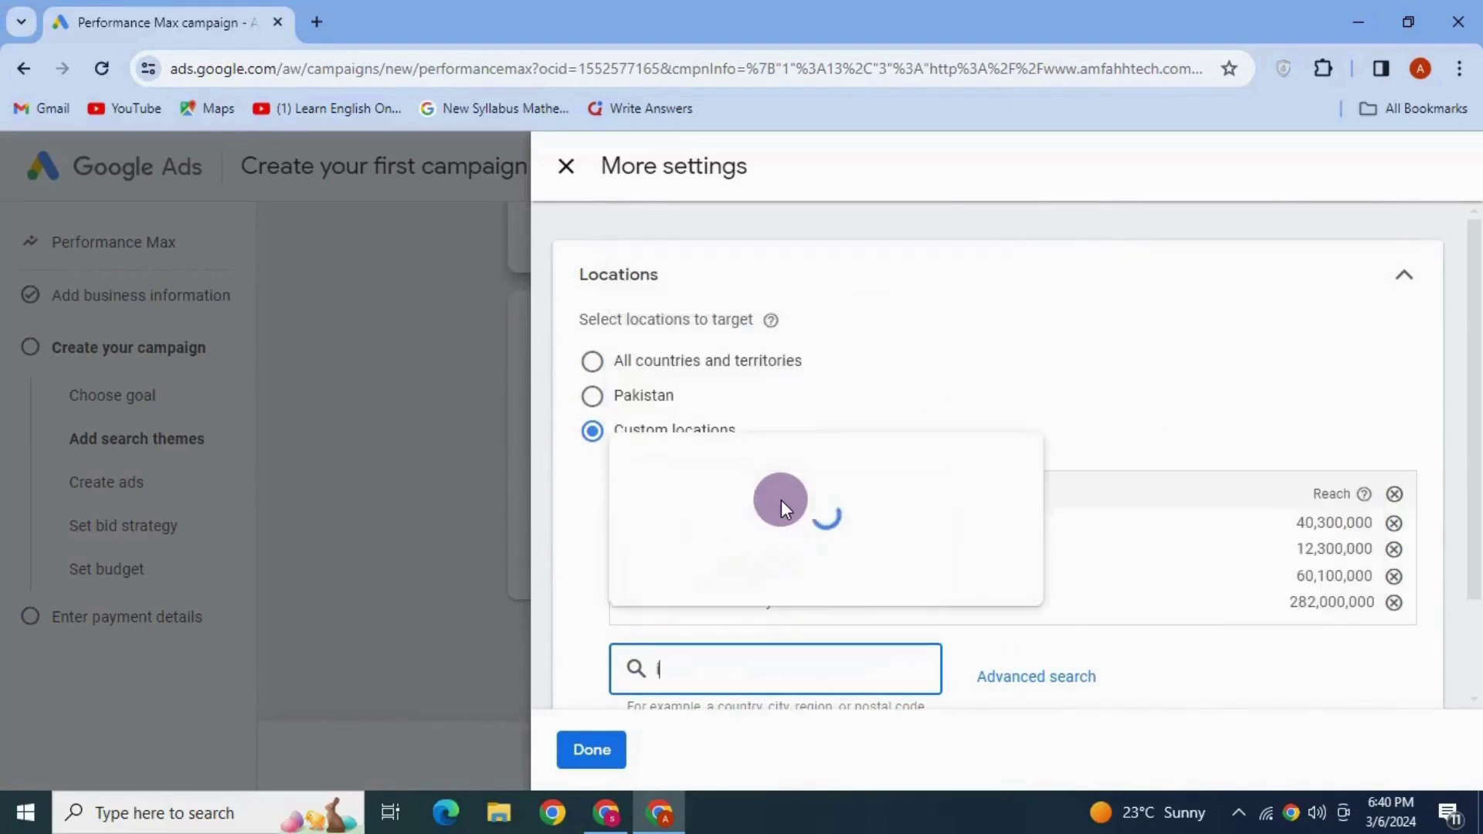
click(781, 499)
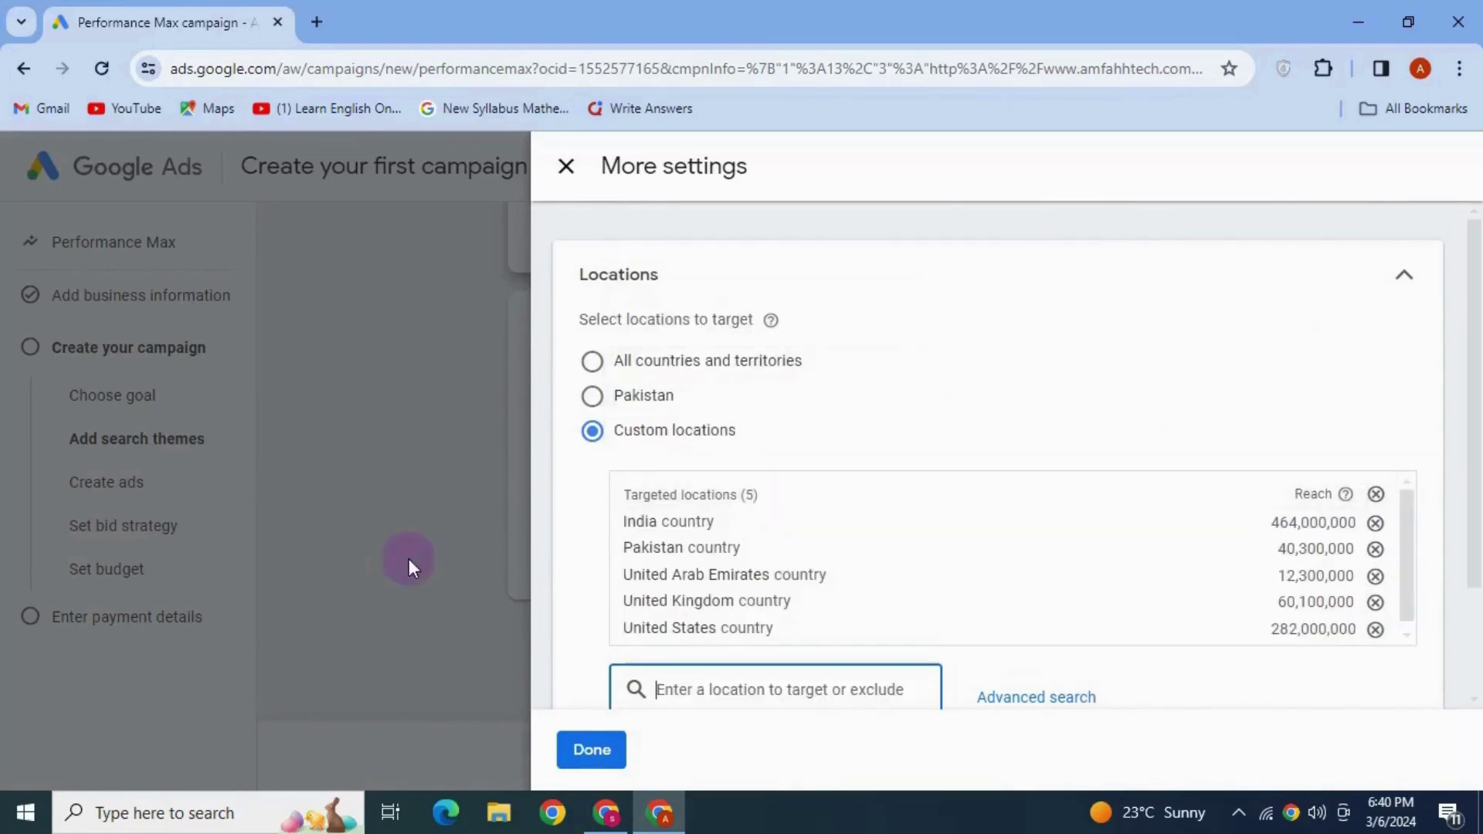
Step: Add Urdu and Hindi alongside English as campaign languages and close More settings
scroll(604, 581, down, 2)
click(1388, 670)
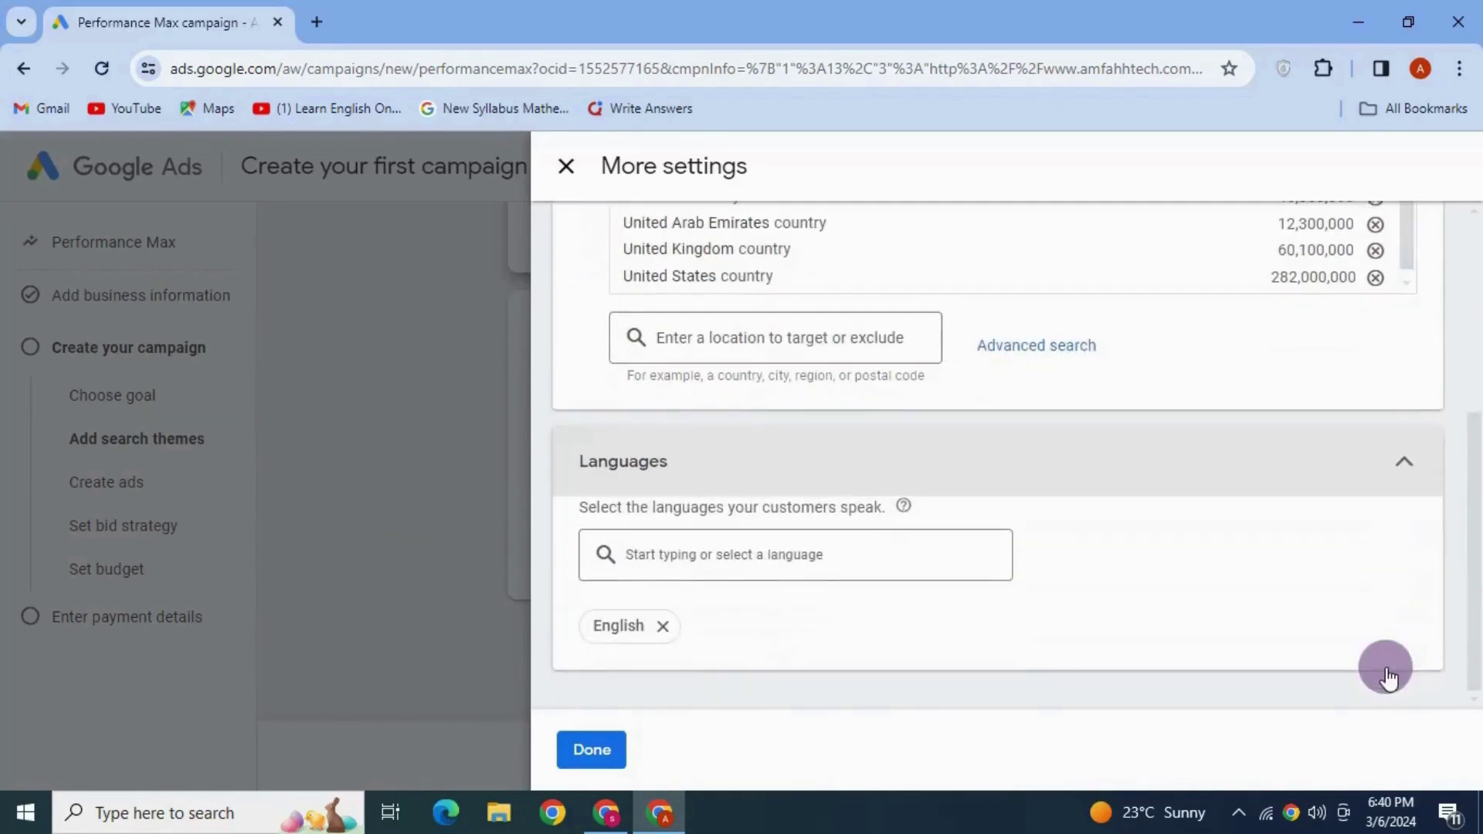
click(763, 558)
text(u)
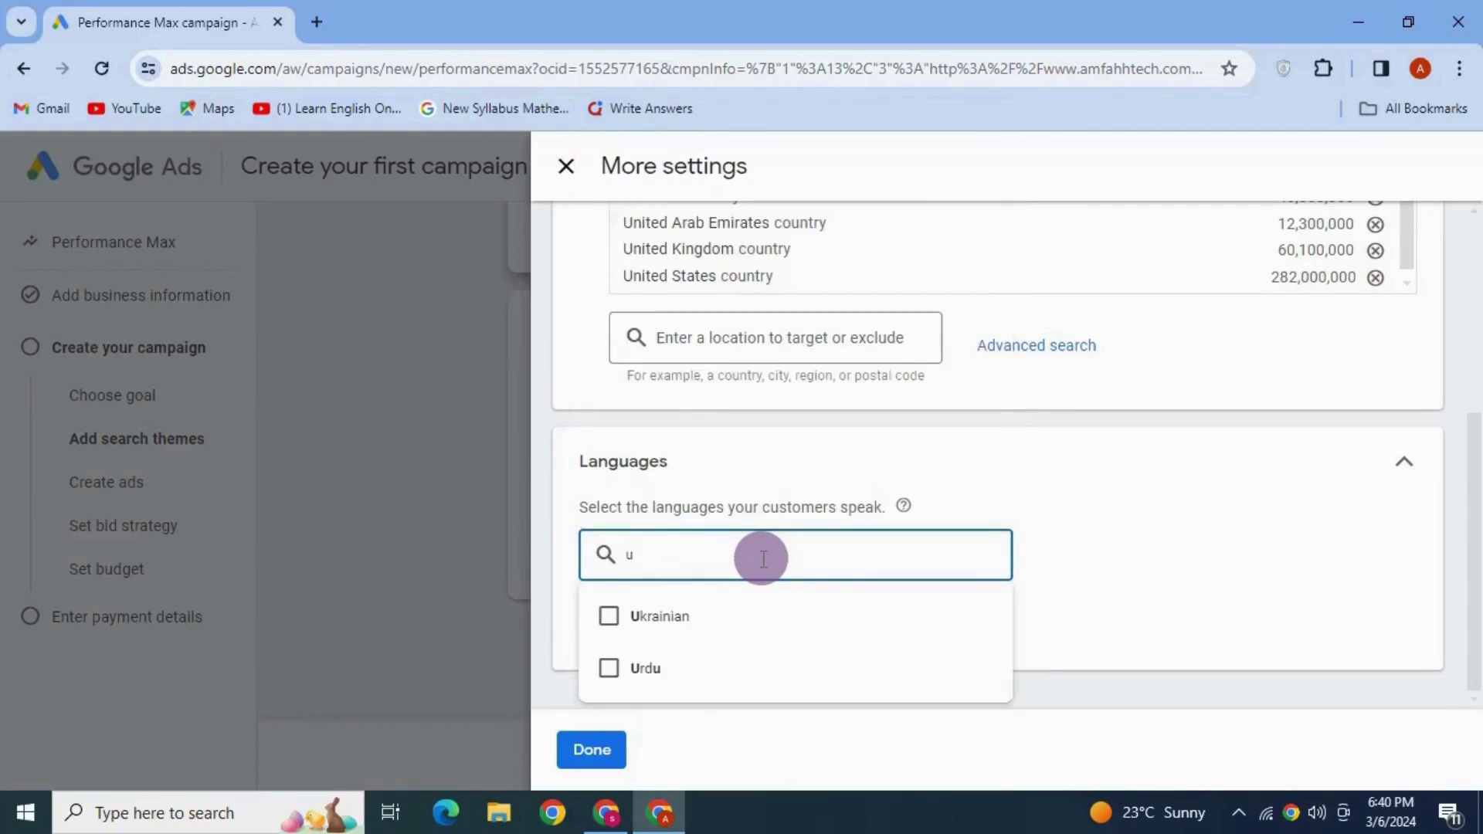
click(609, 668)
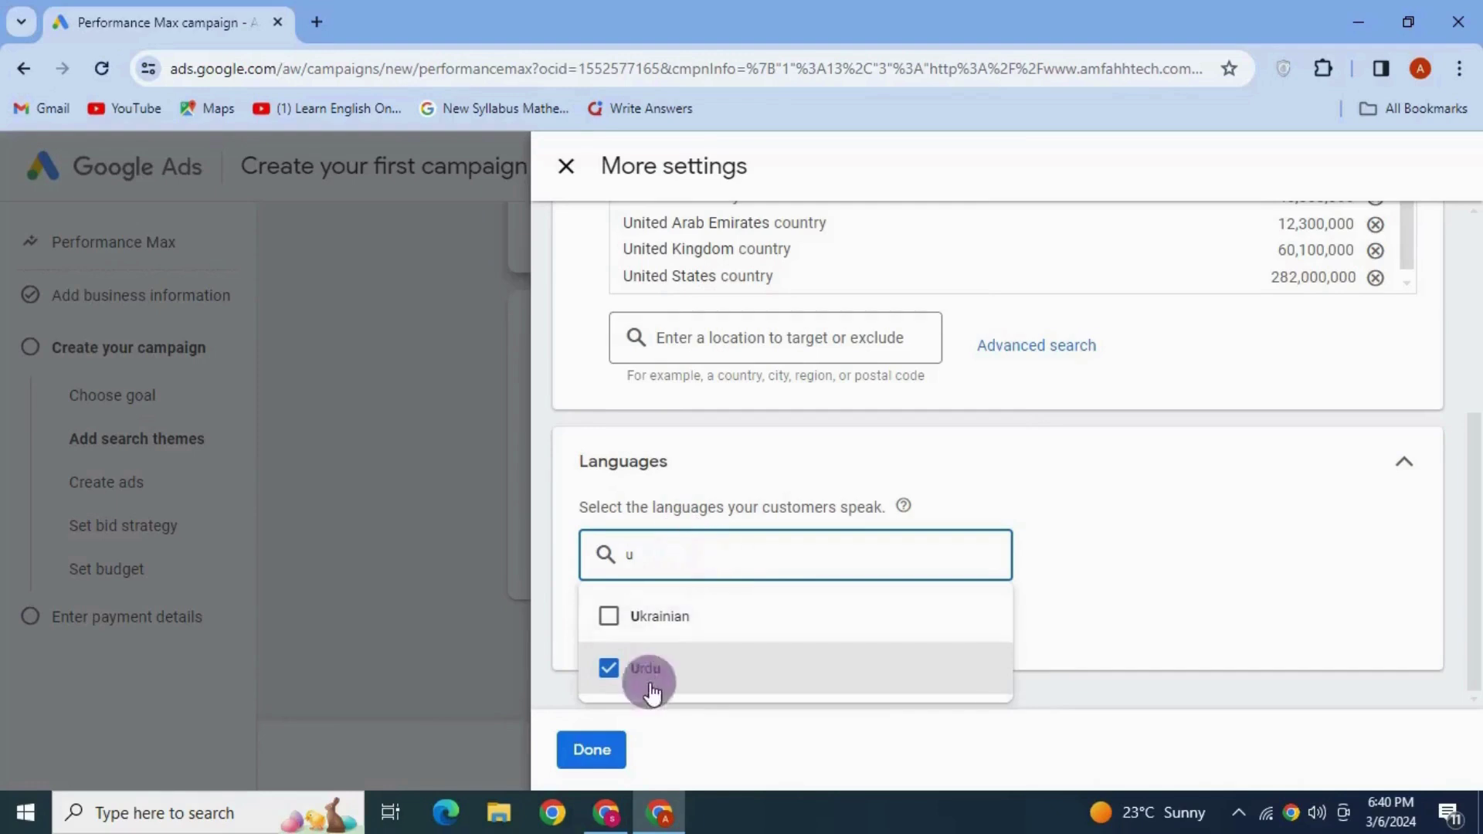
key(BackSpace)
text(hin)
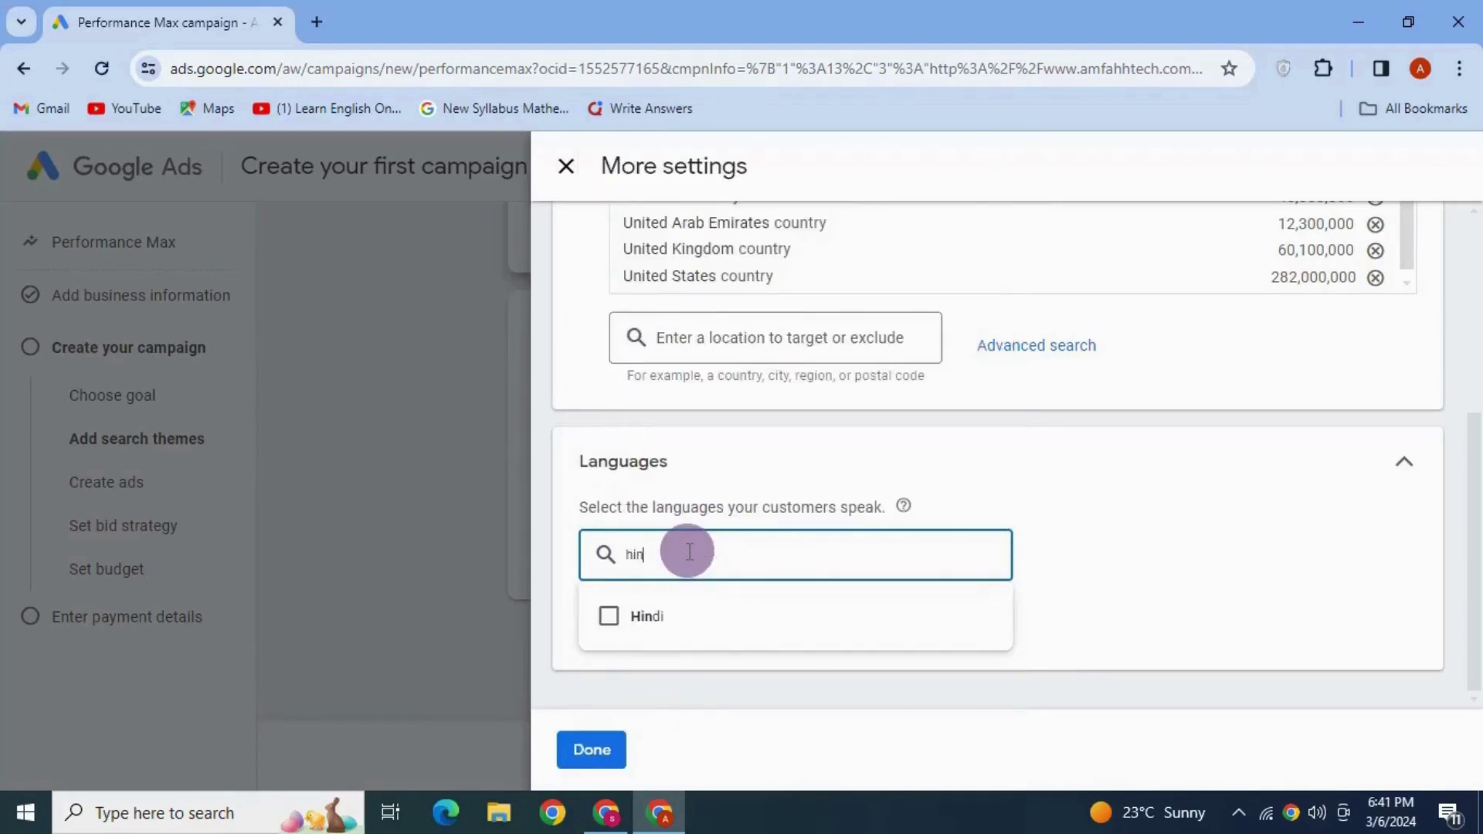
click(610, 616)
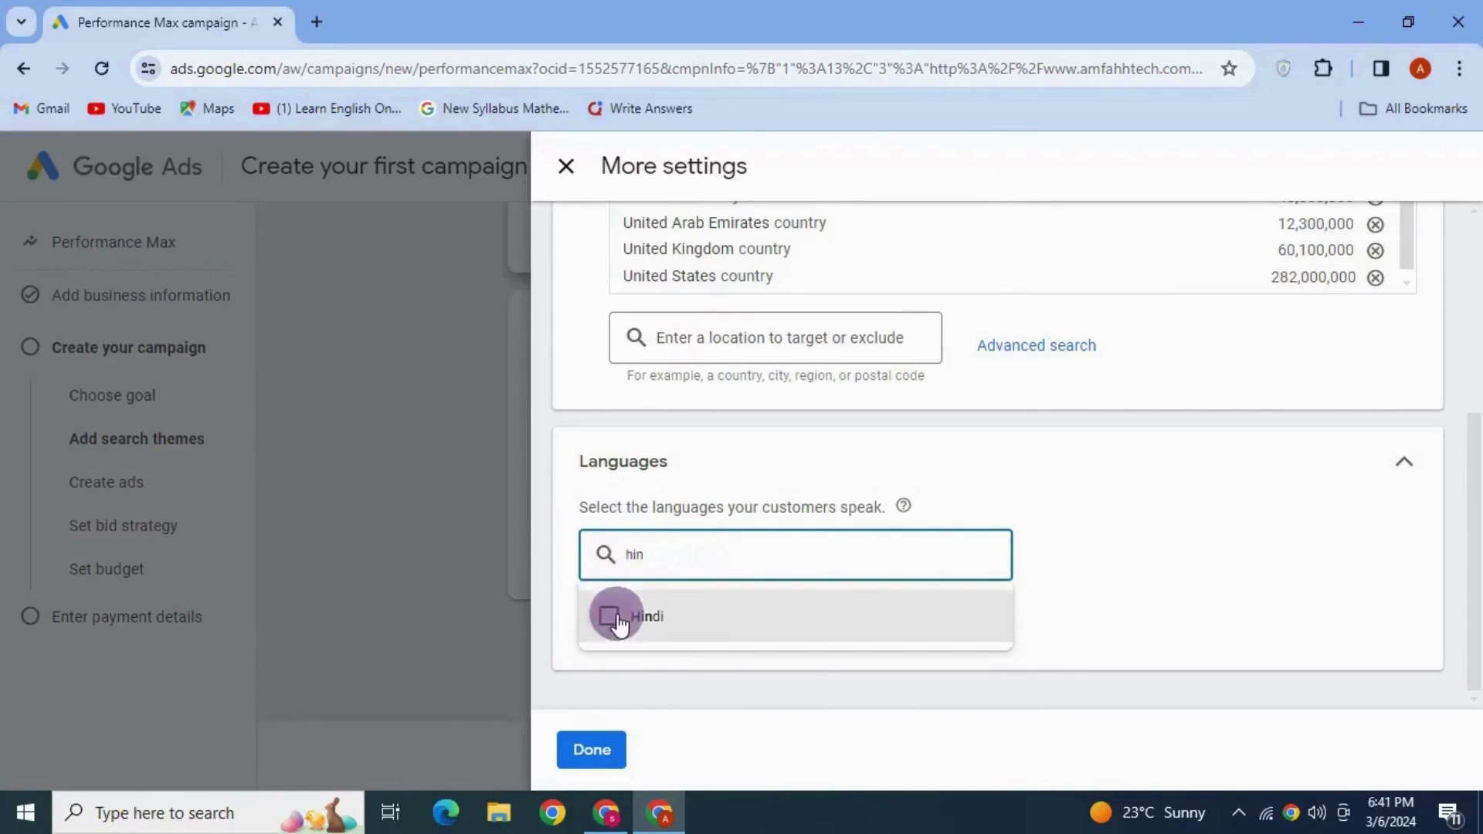
click(914, 740)
click(568, 752)
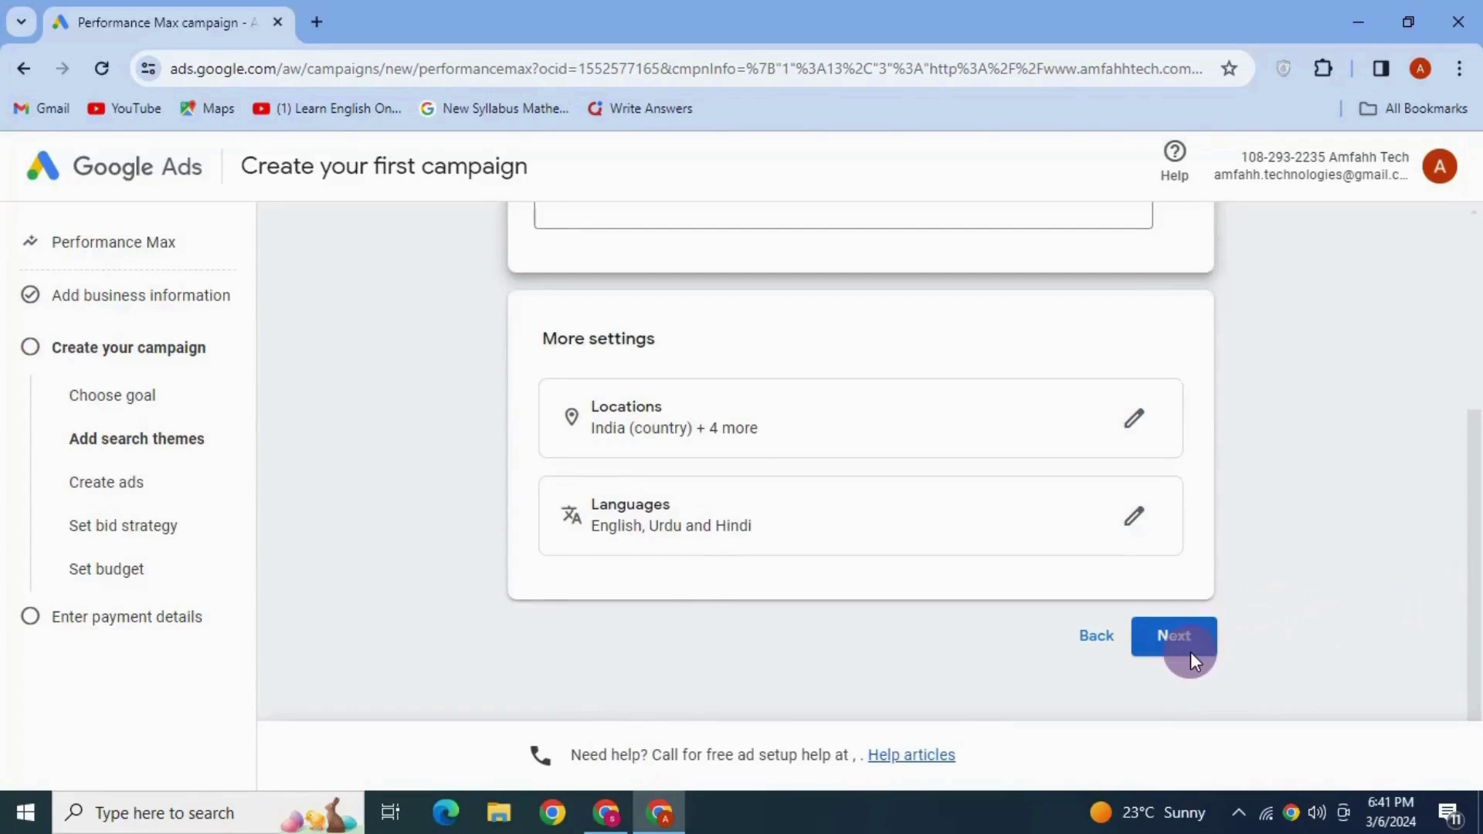
click(1189, 650)
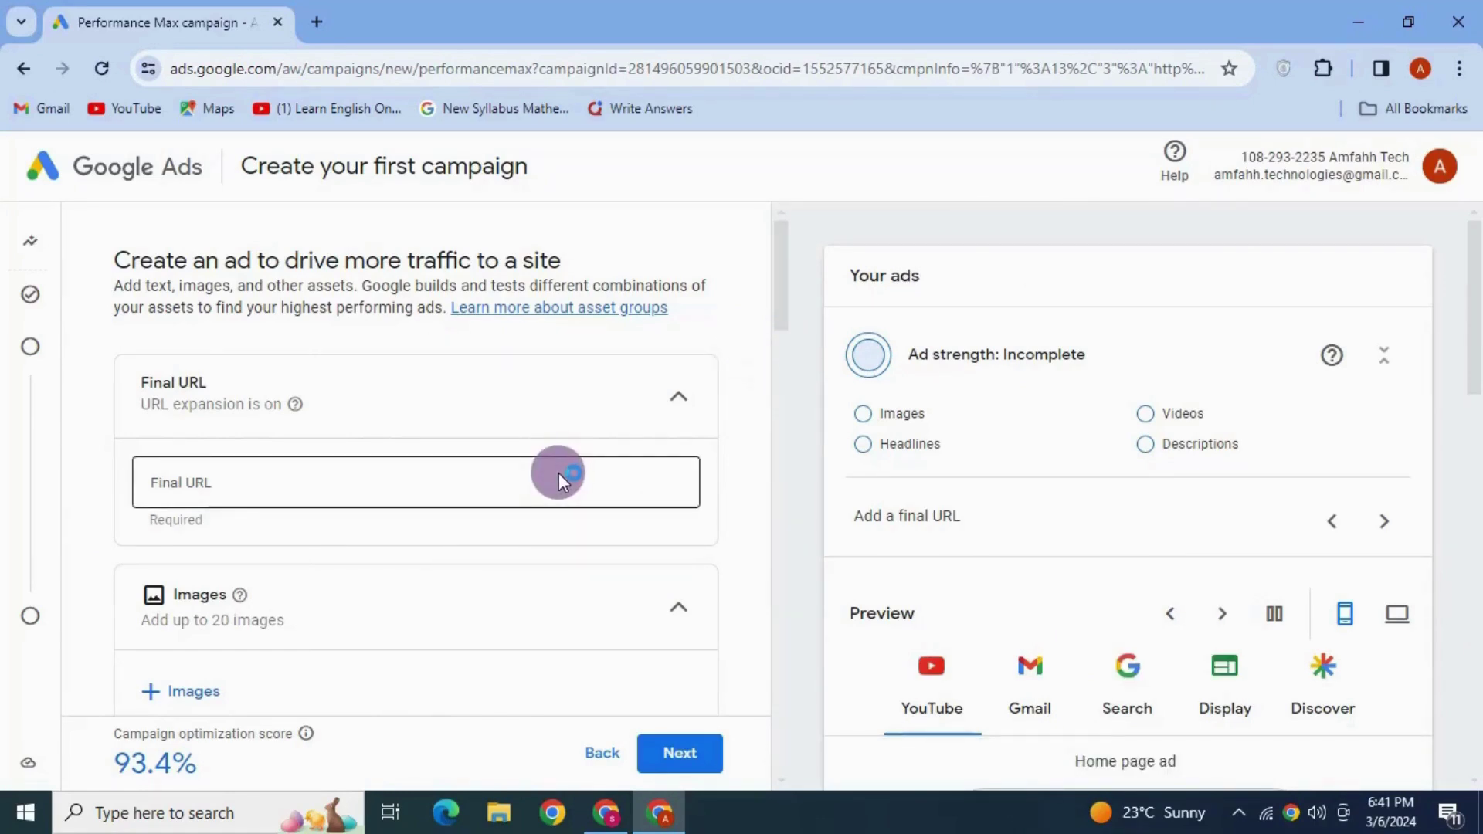
click(275, 487)
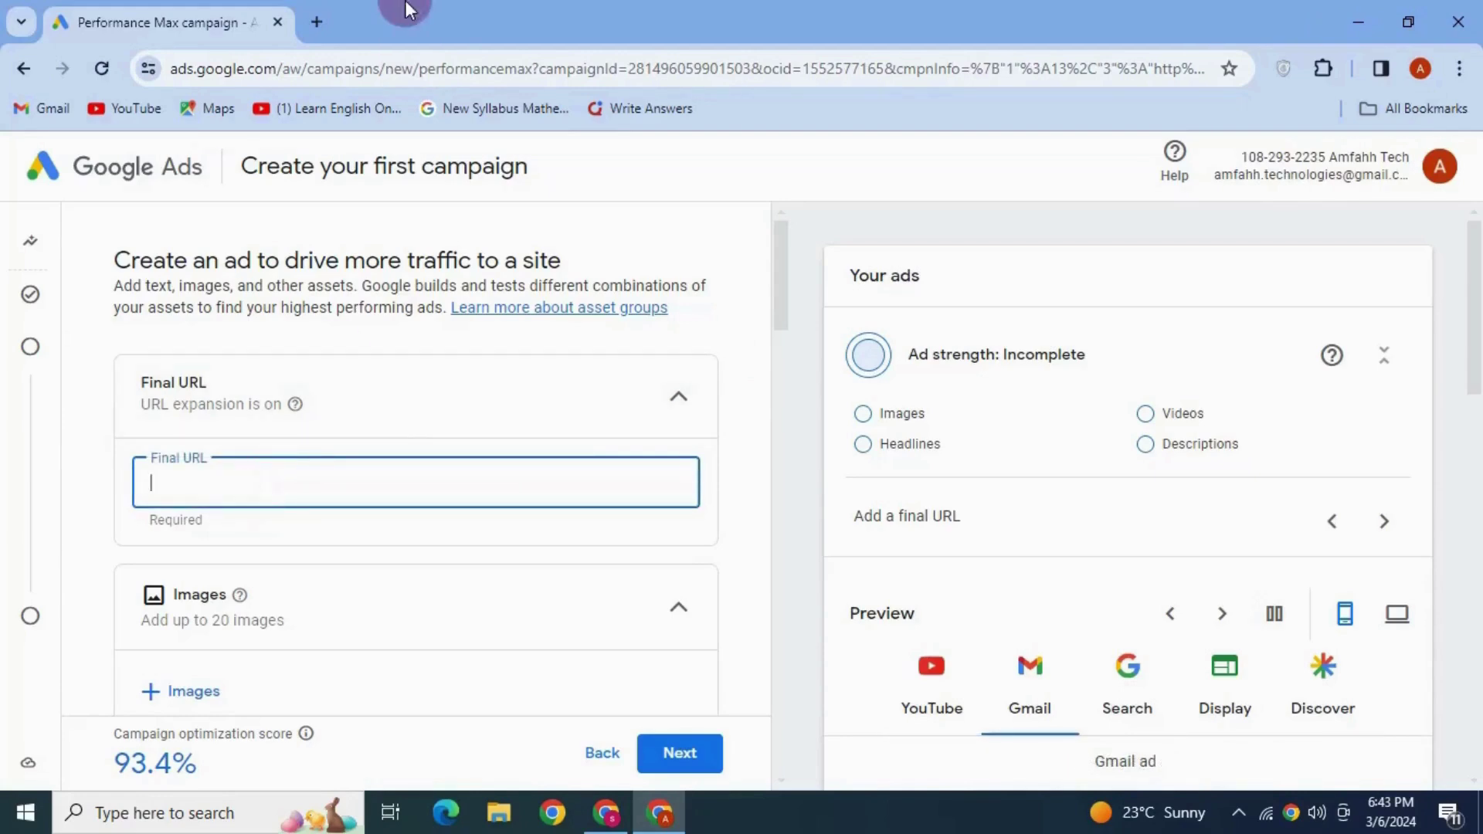
click(312, 24)
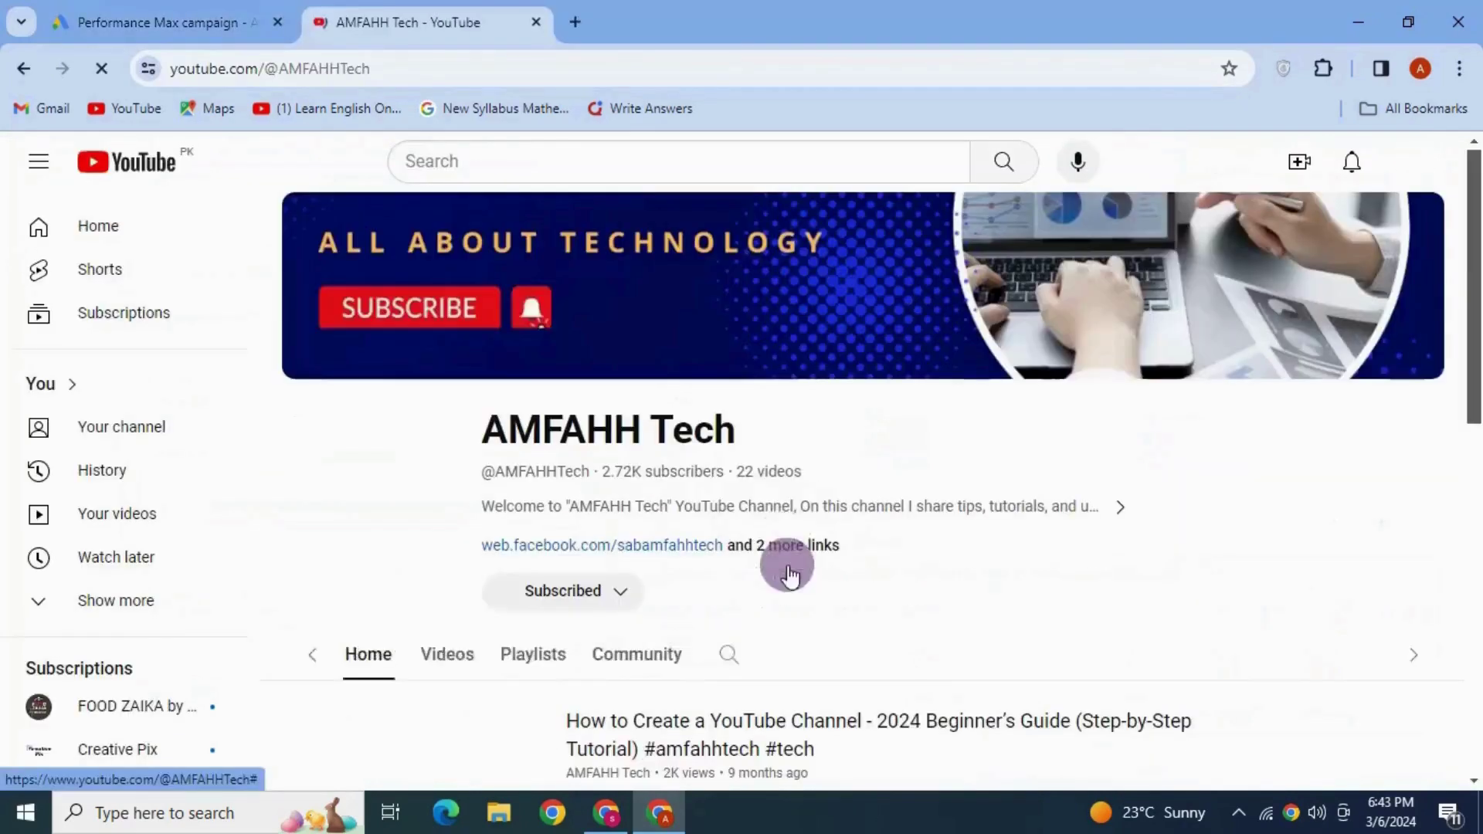
click(259, 71)
right_click(259, 71)
click(381, 271)
click(247, 22)
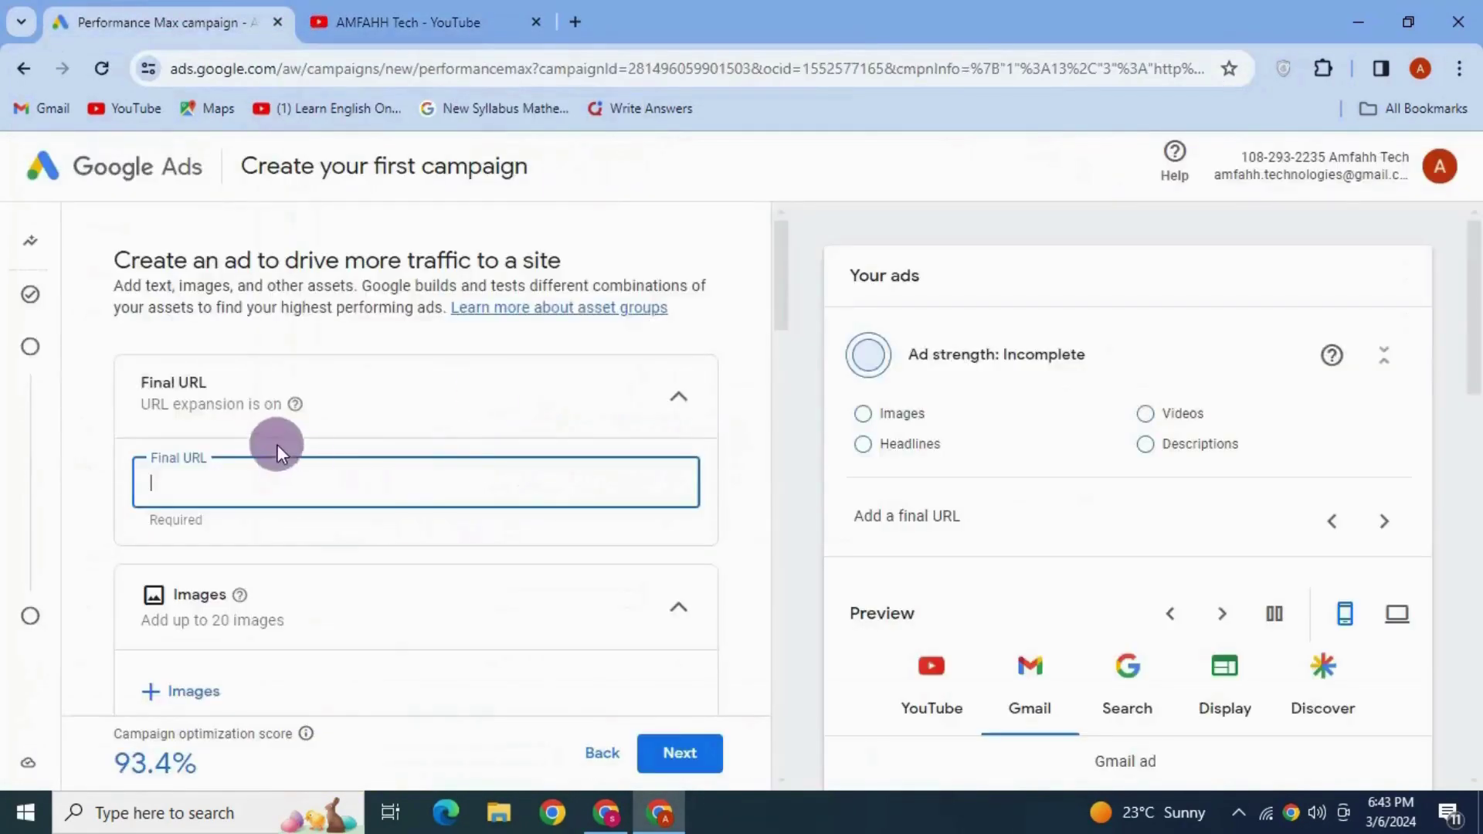
key(ctrl+v)
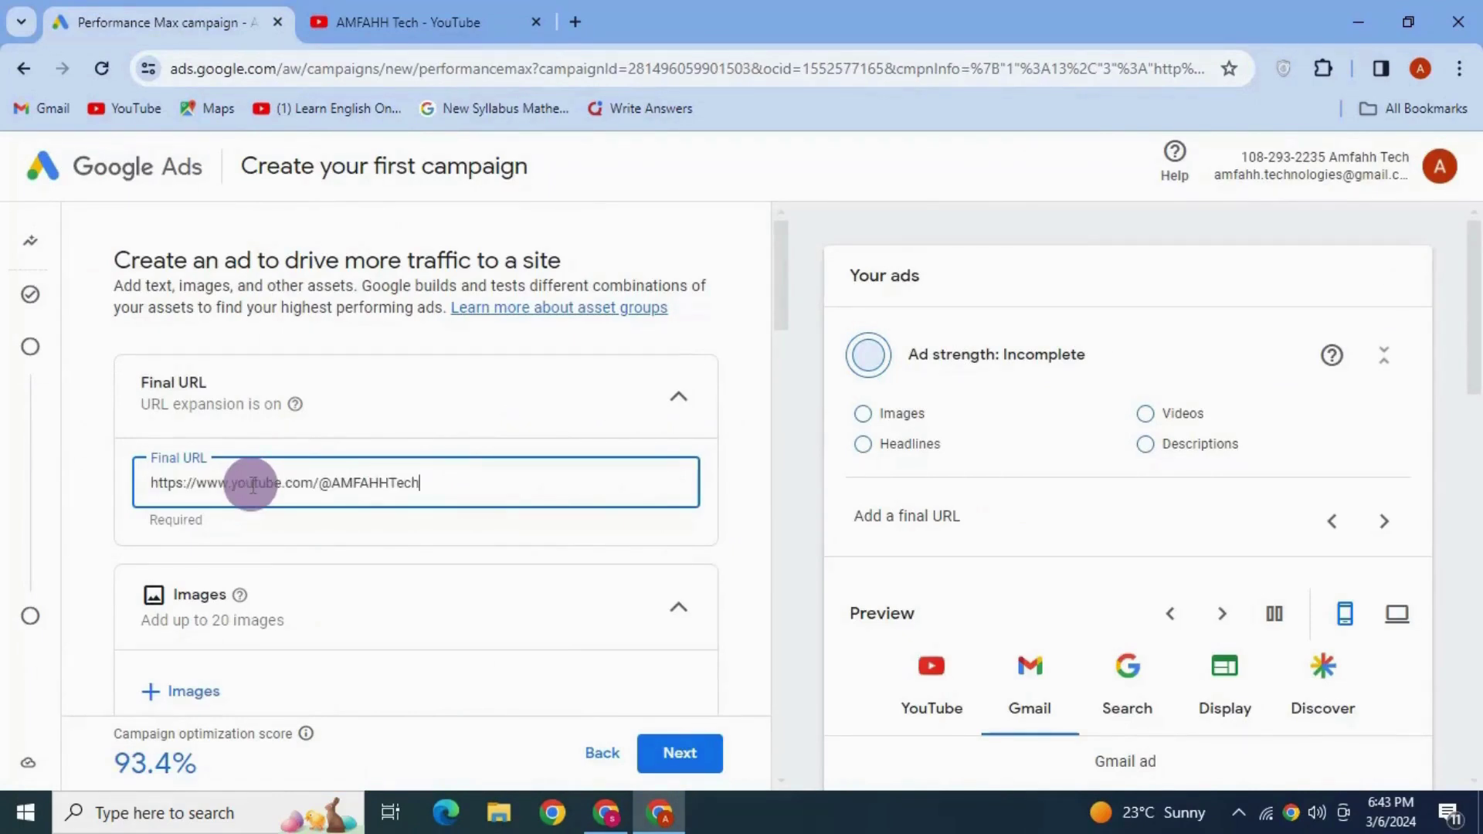
click(754, 505)
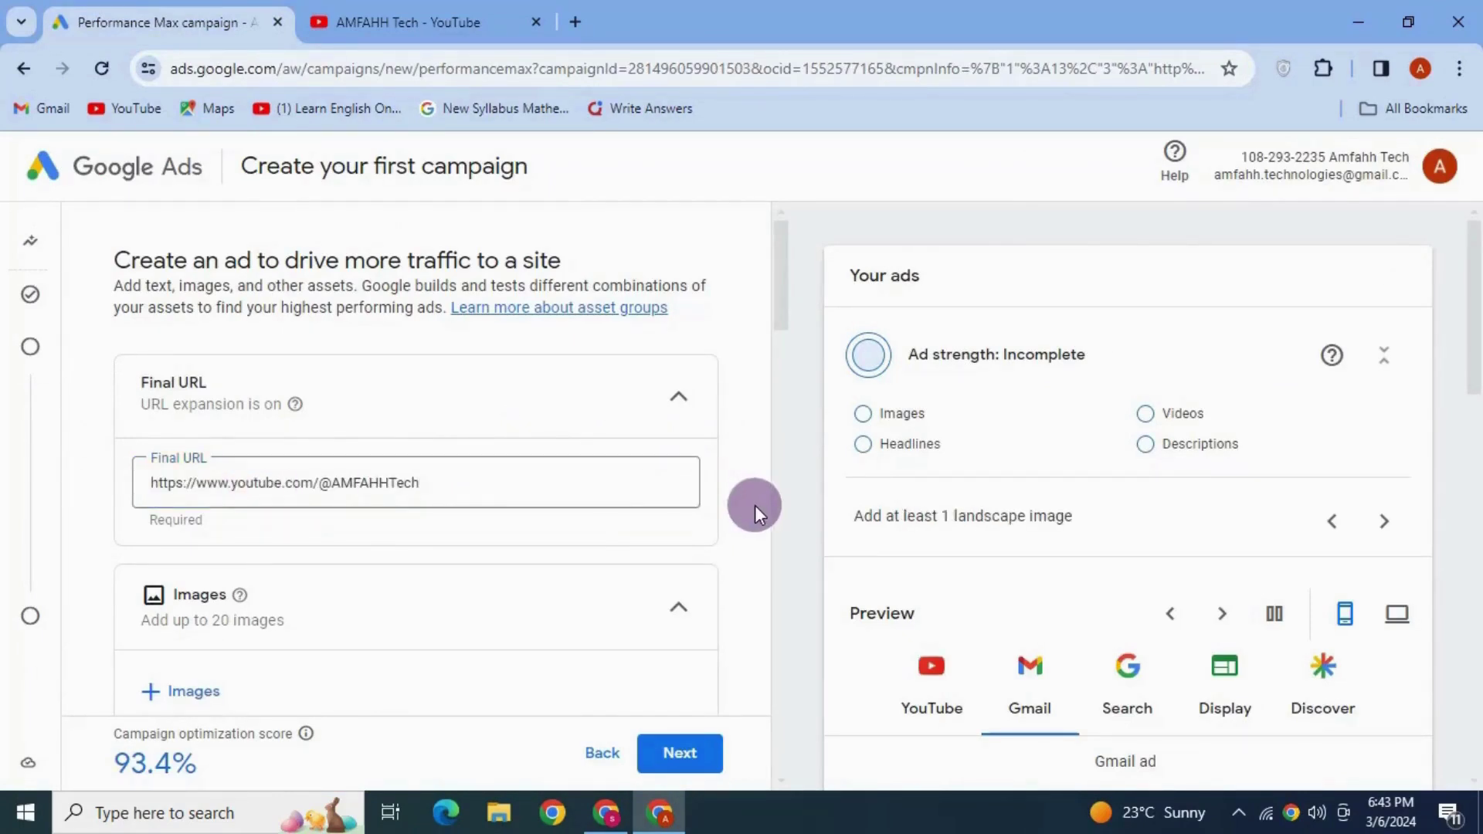
scroll(754, 505, down, 1)
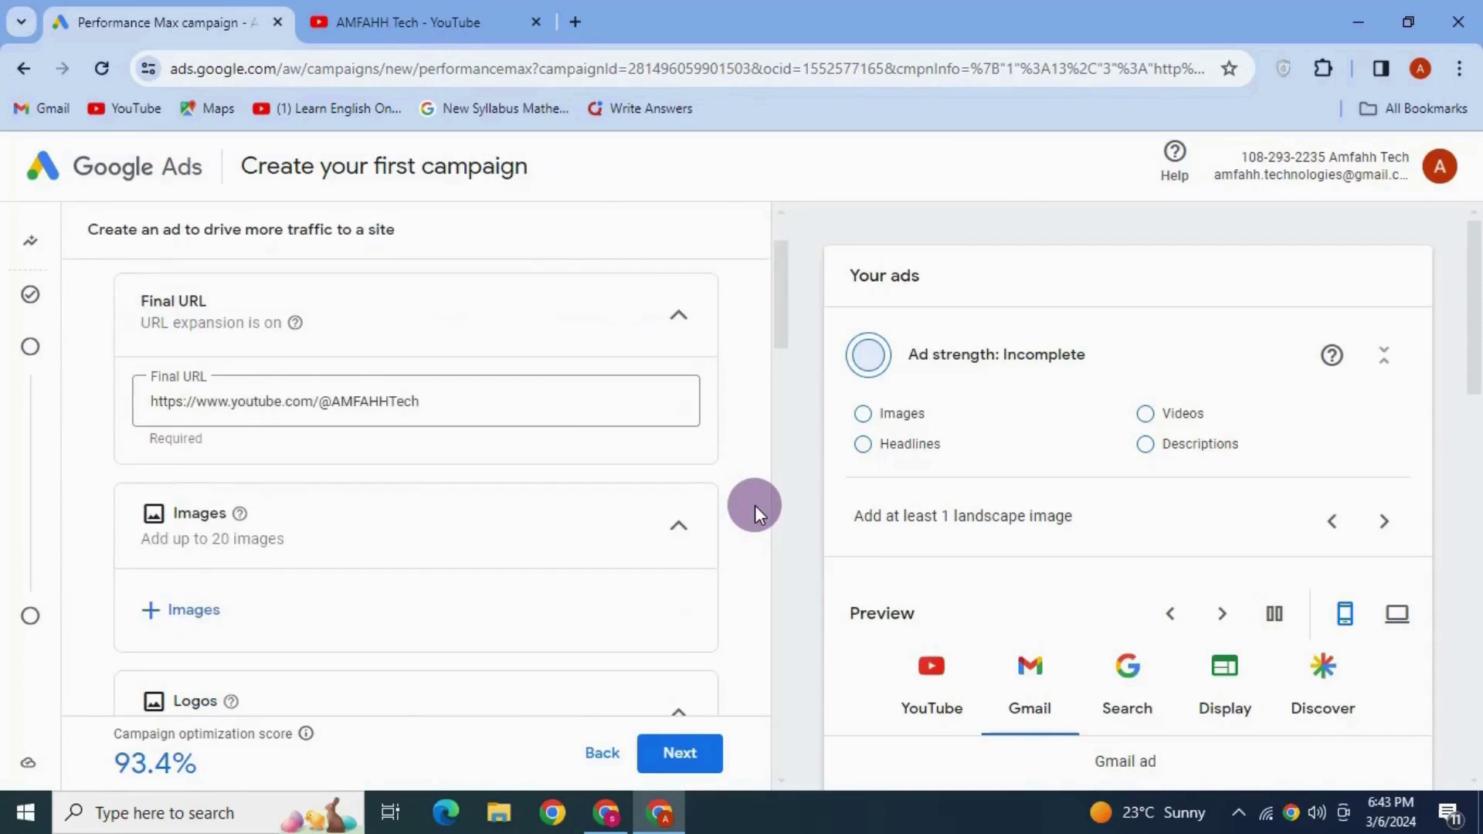
Step: Choose + Images, then Upload from computer to open the Open file dialog
click(214, 630)
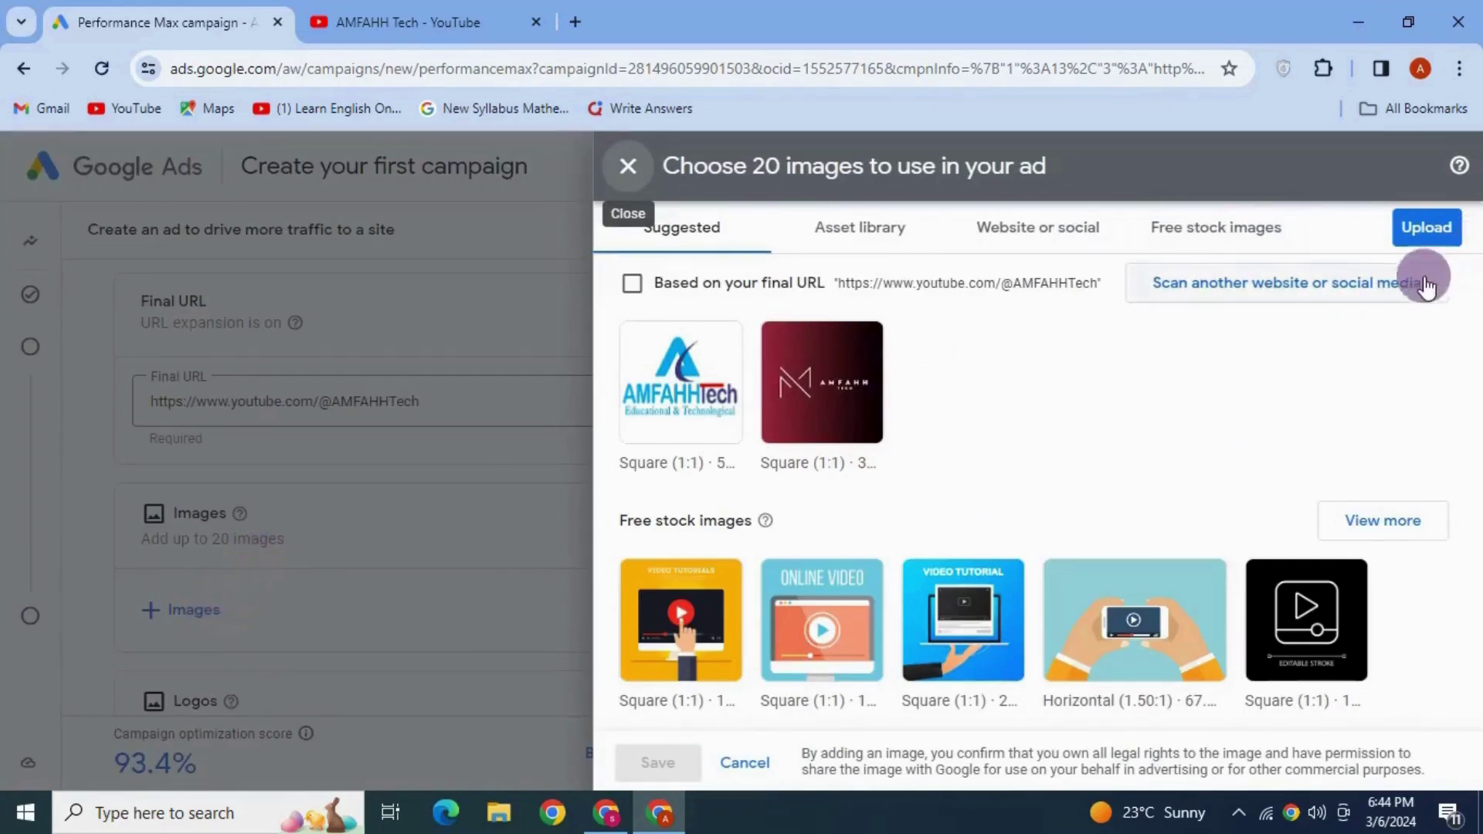
click(1420, 251)
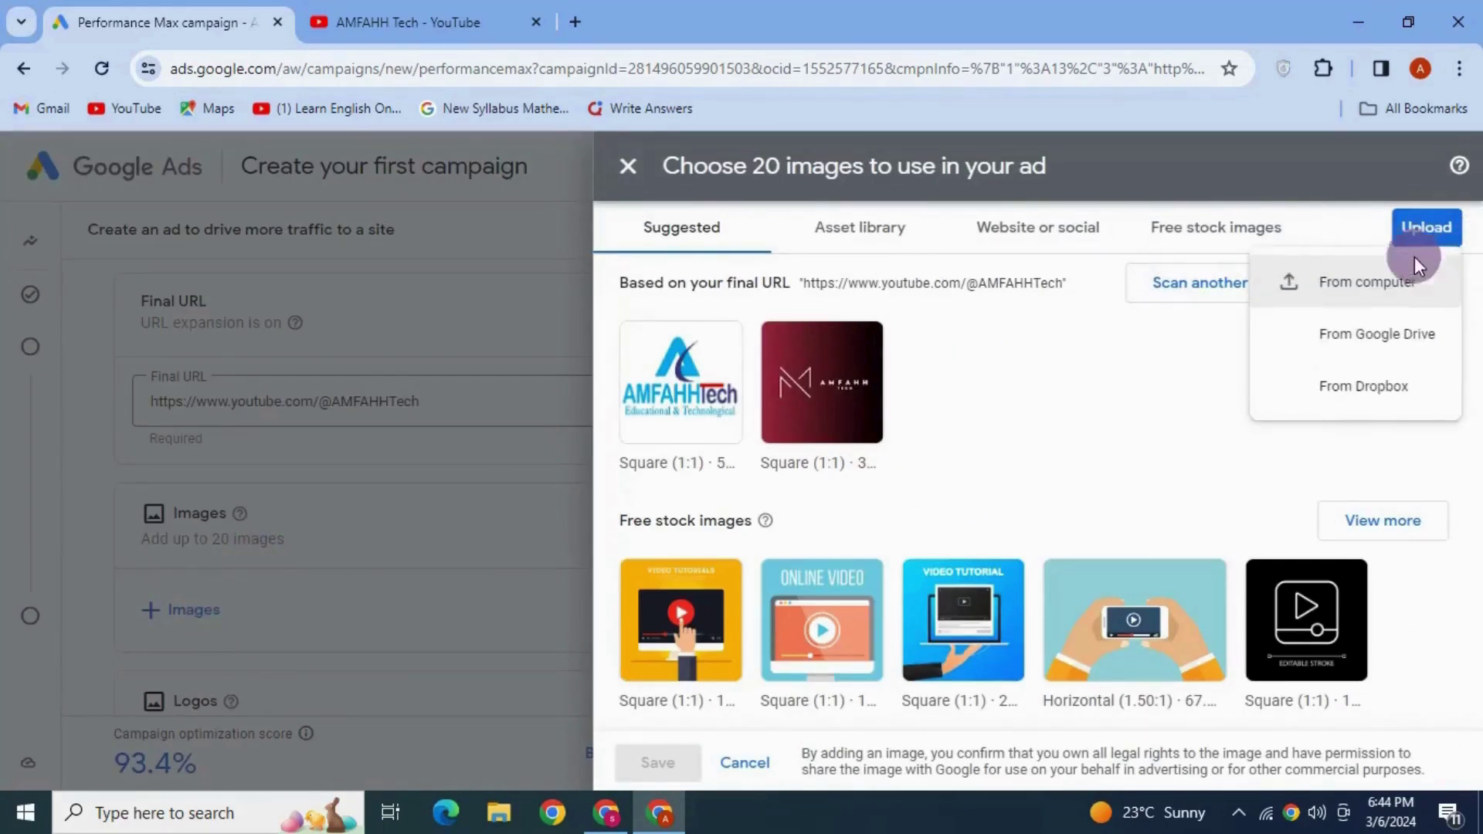
click(1401, 295)
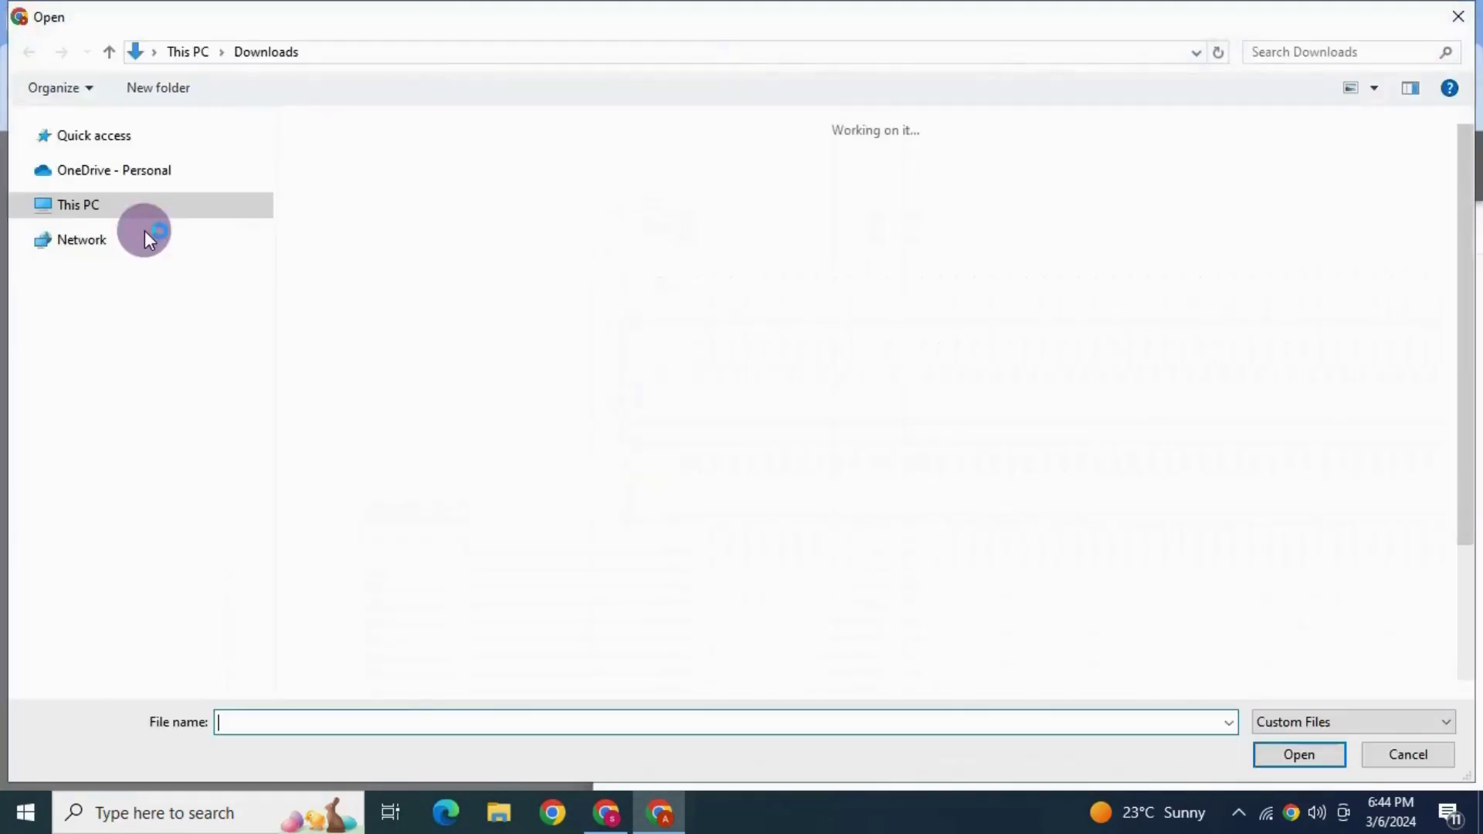
Step: Select ten Downloads thumbnails (add payment, campaign, outro, subtitle, seo, Yellow Blue and others) and upload them
click(476, 220)
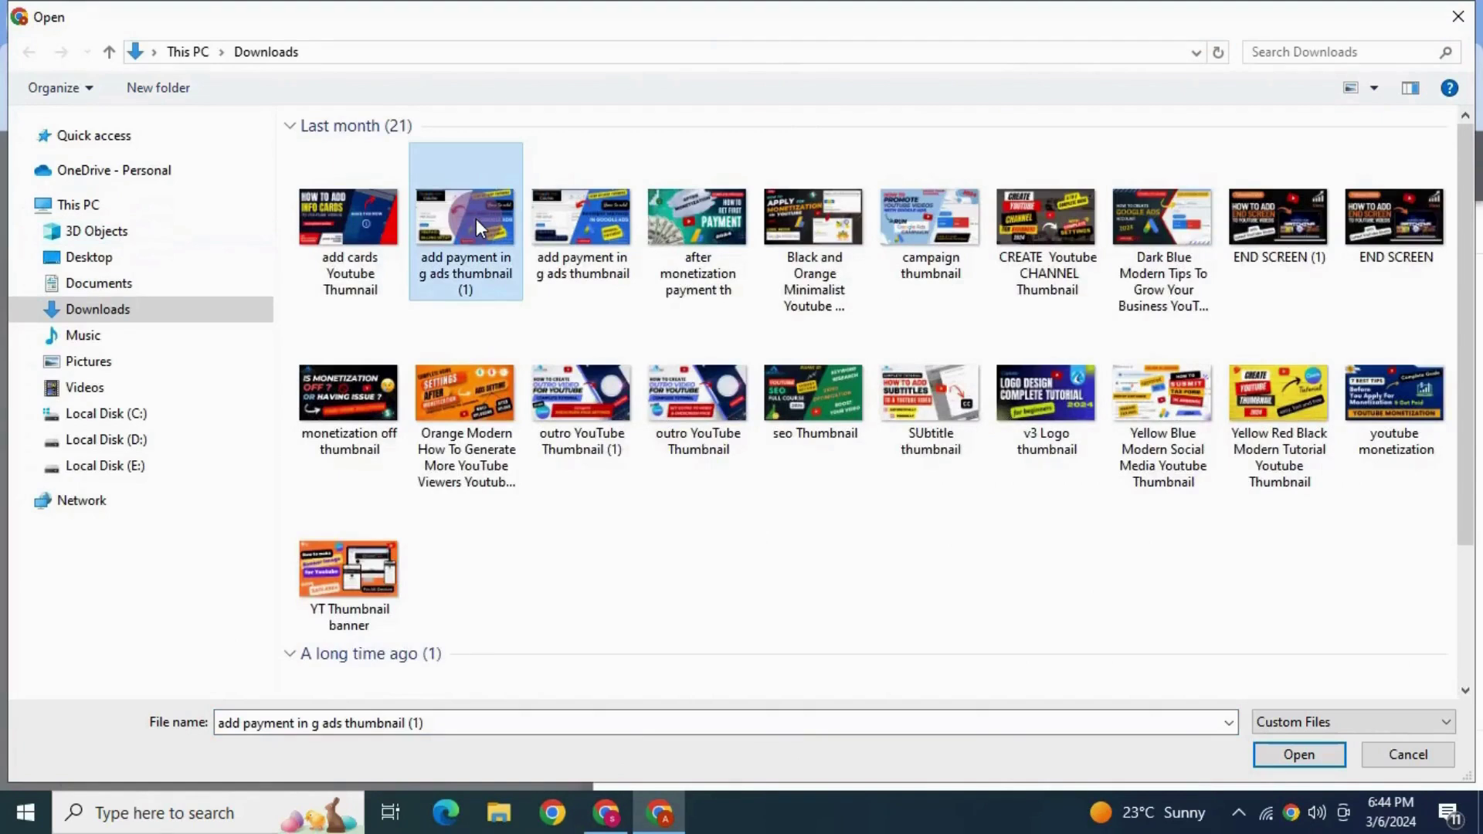
ctrl+click(969, 227)
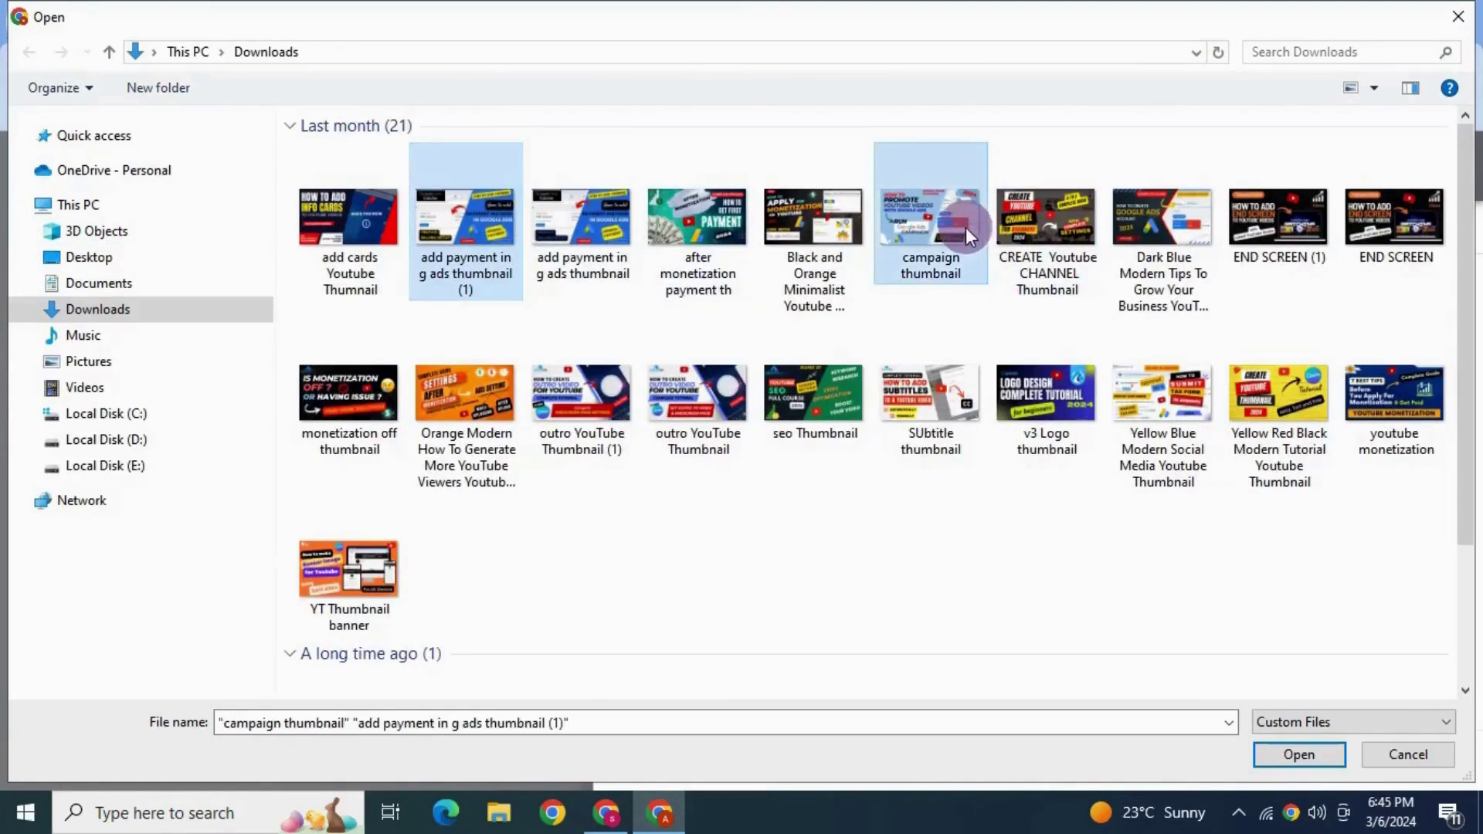
ctrl+click(563, 382)
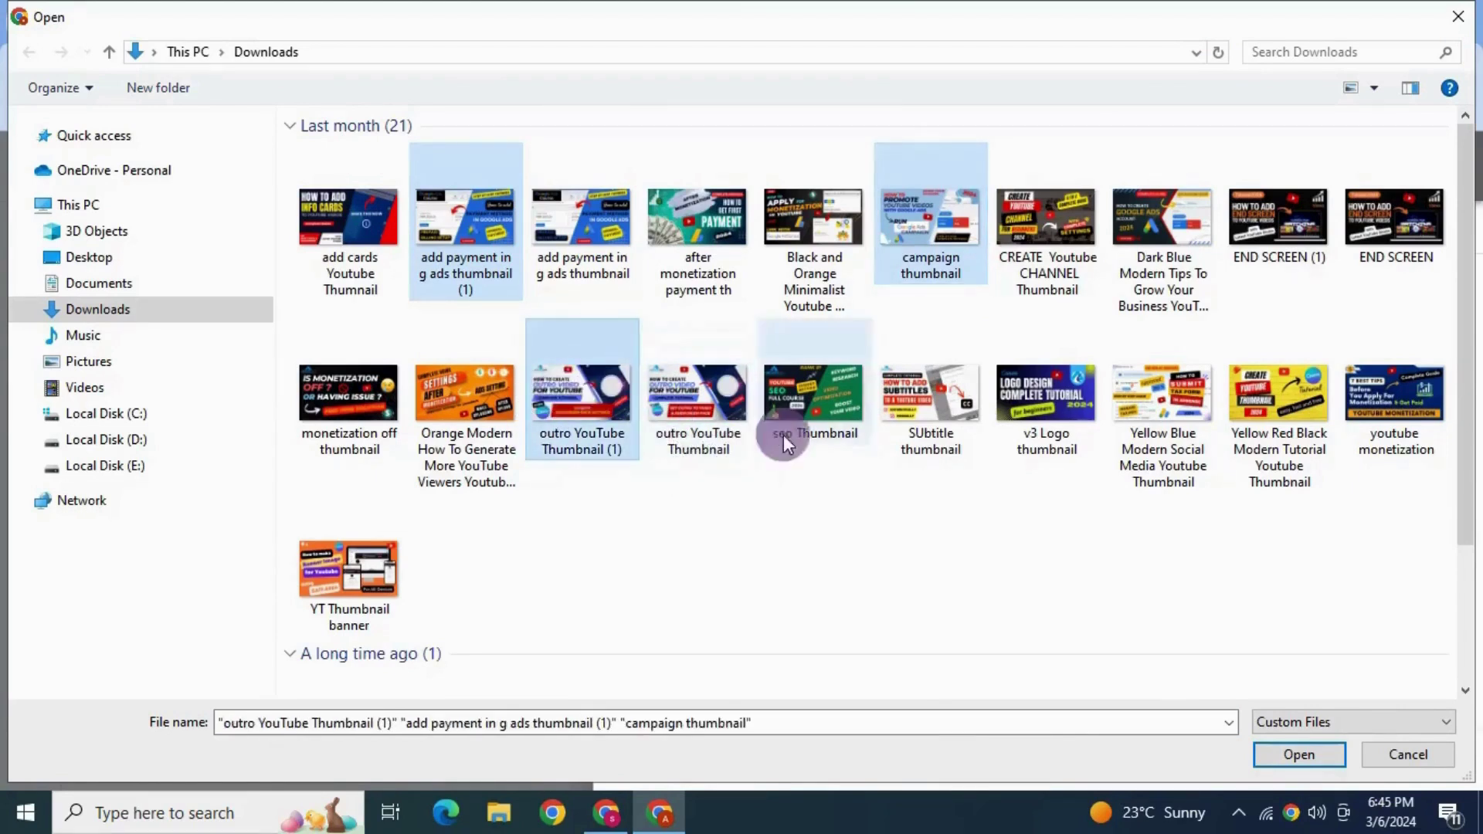
ctrl+click(958, 410)
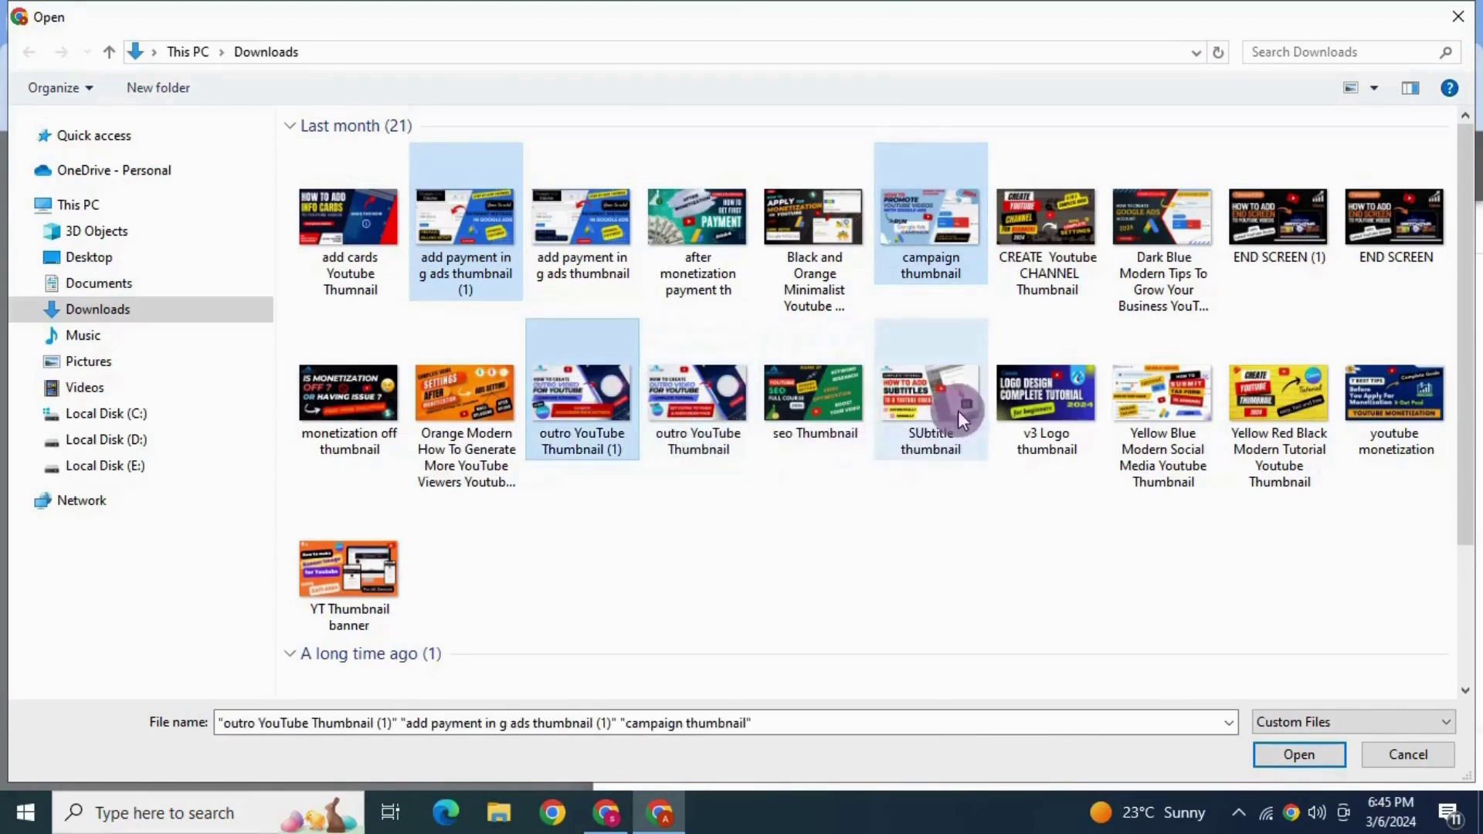
ctrl+click(811, 395)
ctrl+click(1152, 411)
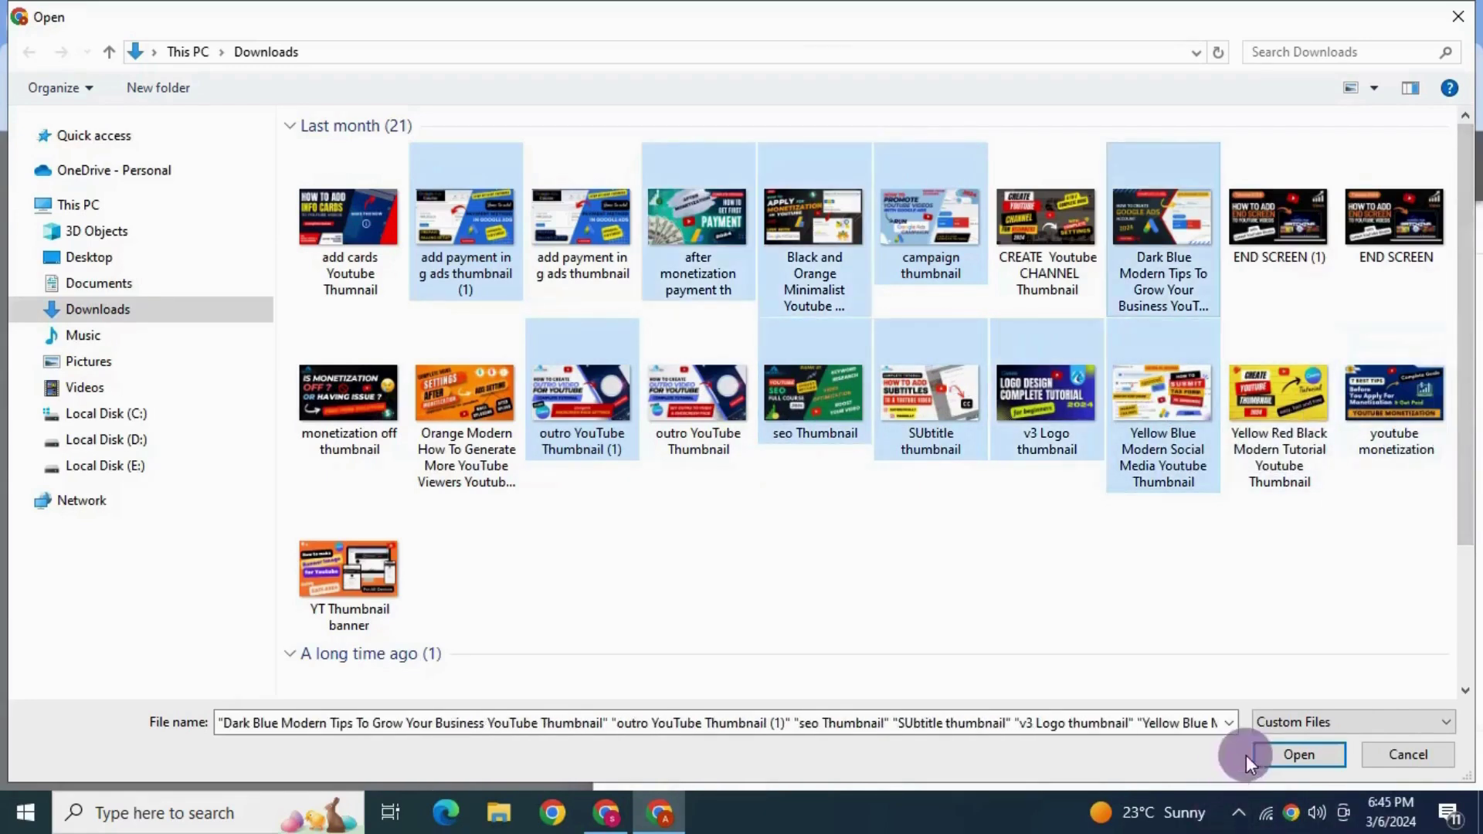
click(1305, 753)
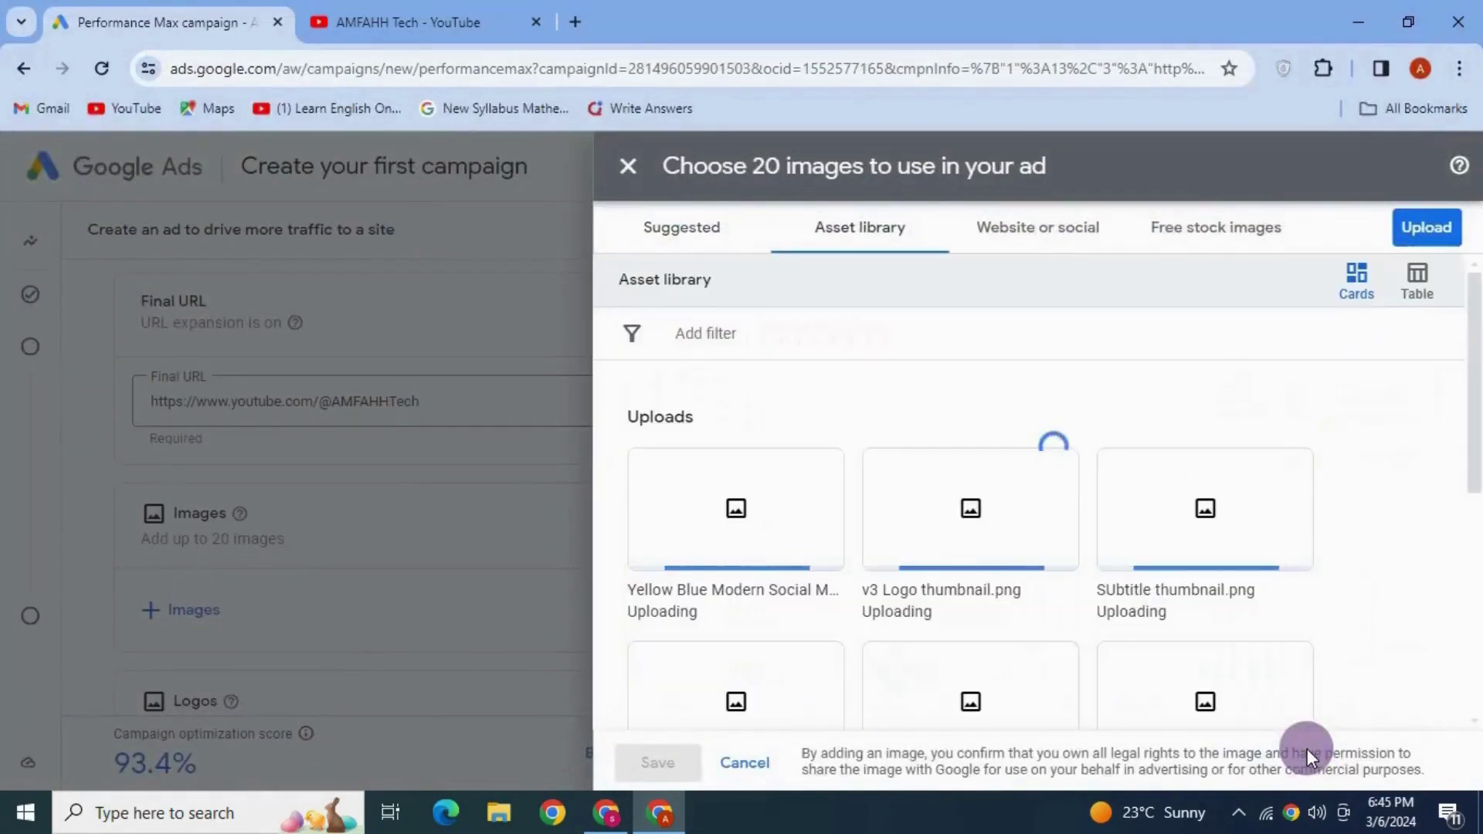
Step: Scroll the image picker while the uploads fill all 20 ad image slots
scroll(1073, 607, down, 3)
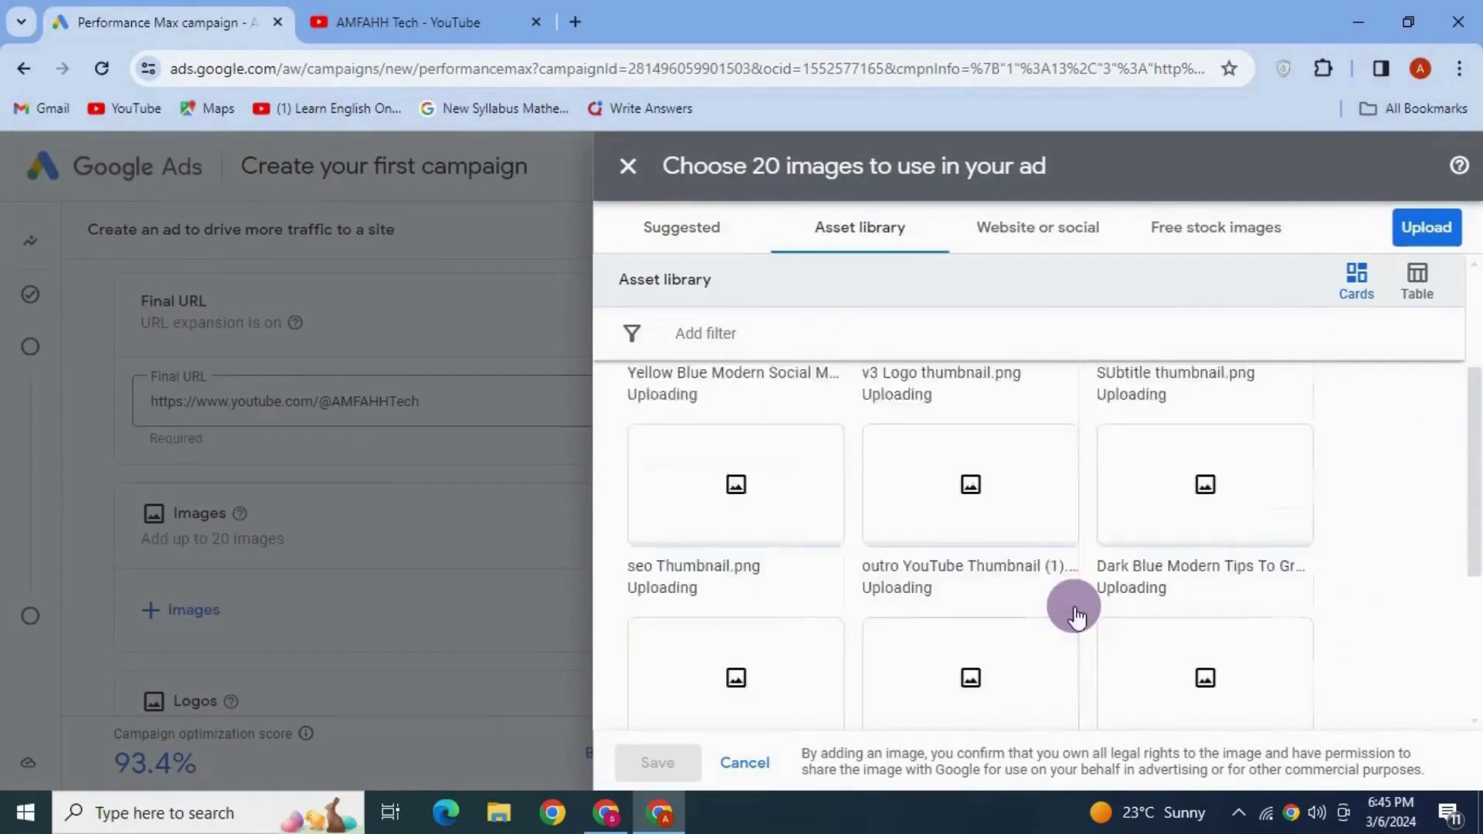
scroll(1076, 615, down, 2)
scroll(1075, 616, down, 3)
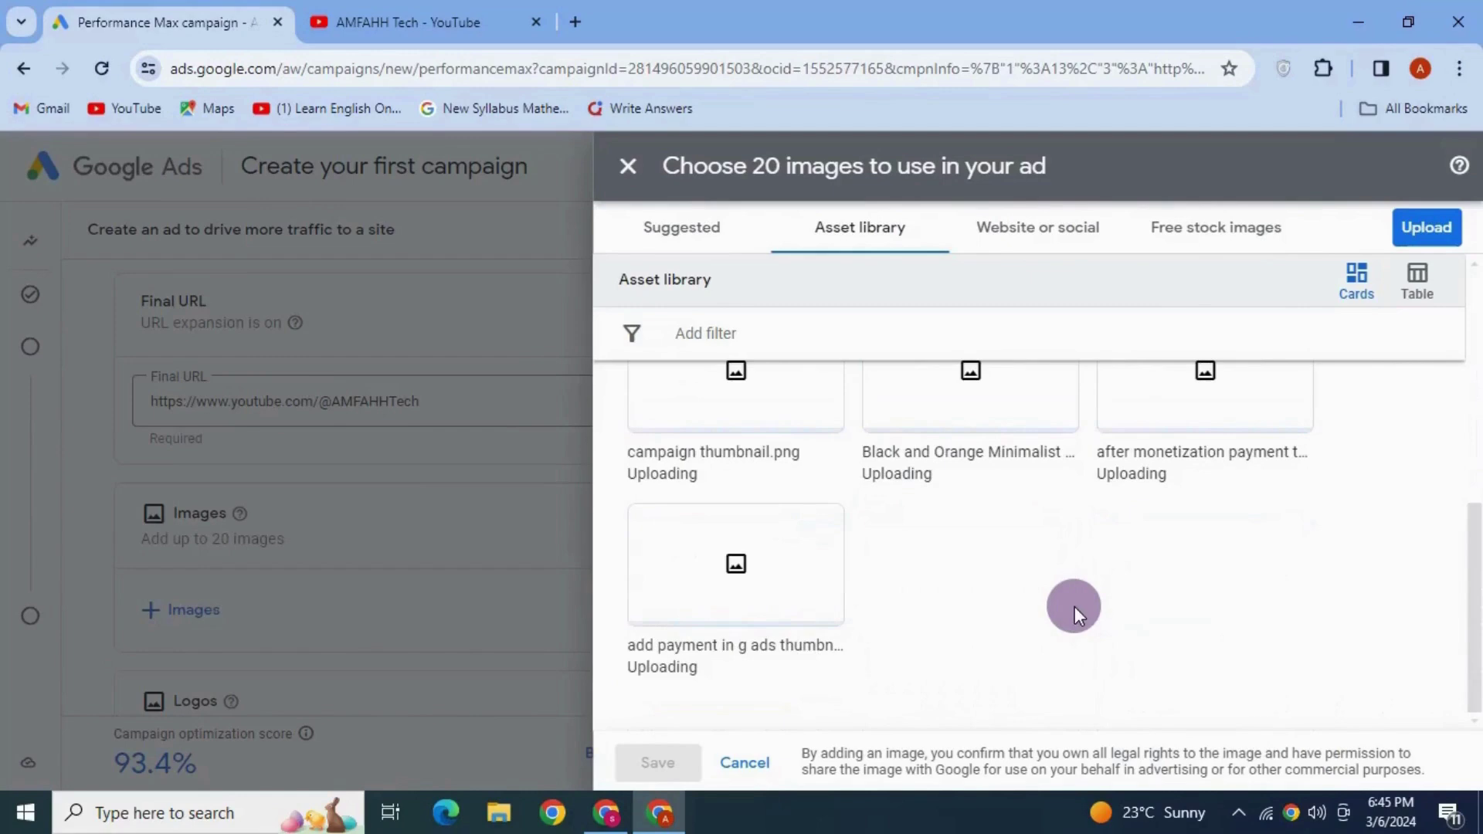
scroll(1073, 606, up, 5)
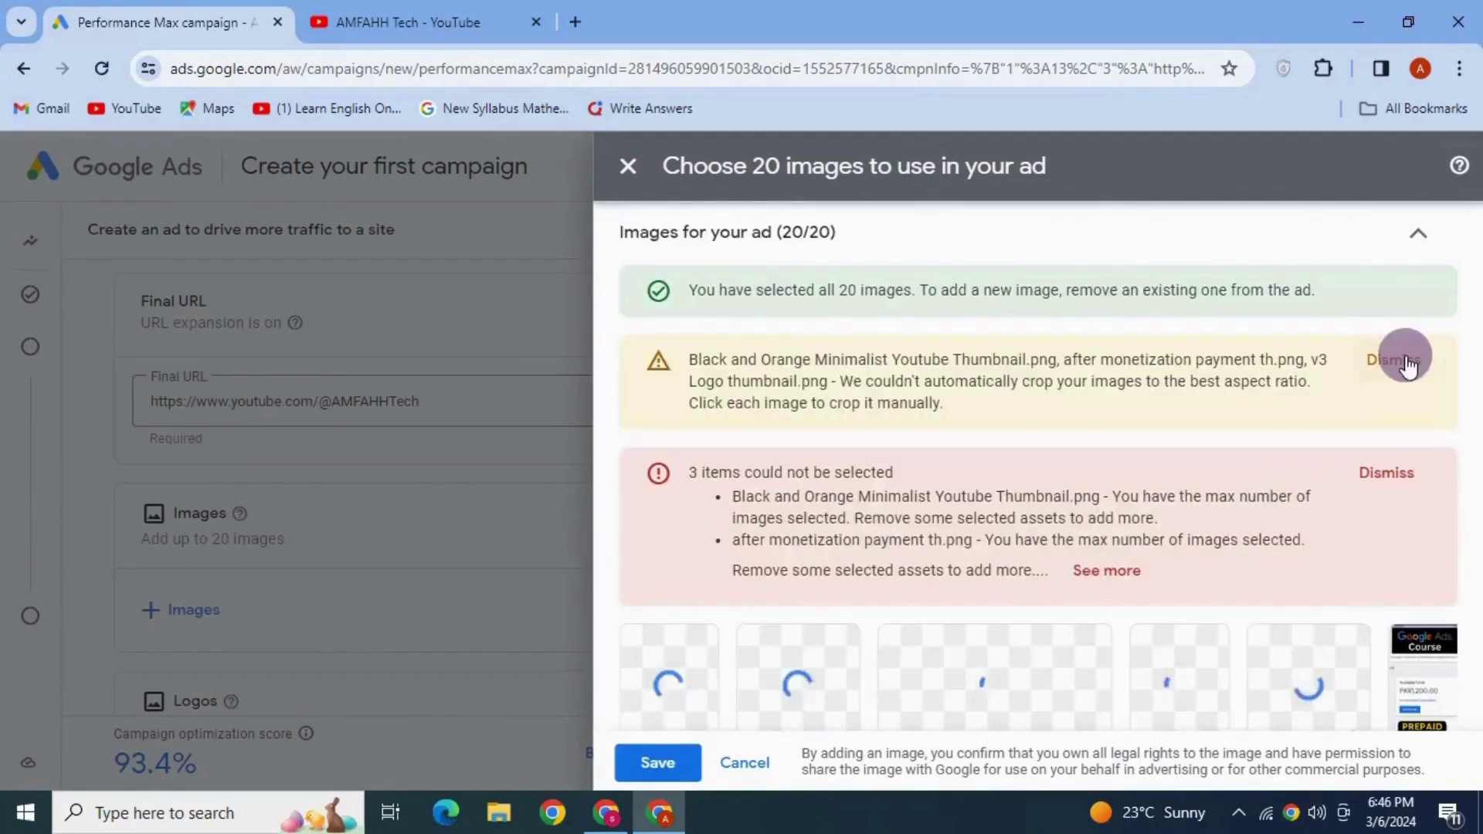
Step: Crop the subtitles tutorial thumbnail for 1.91:1, 1:1 and 4:5 and apply all three ratios
scroll(1010, 690, down, 1)
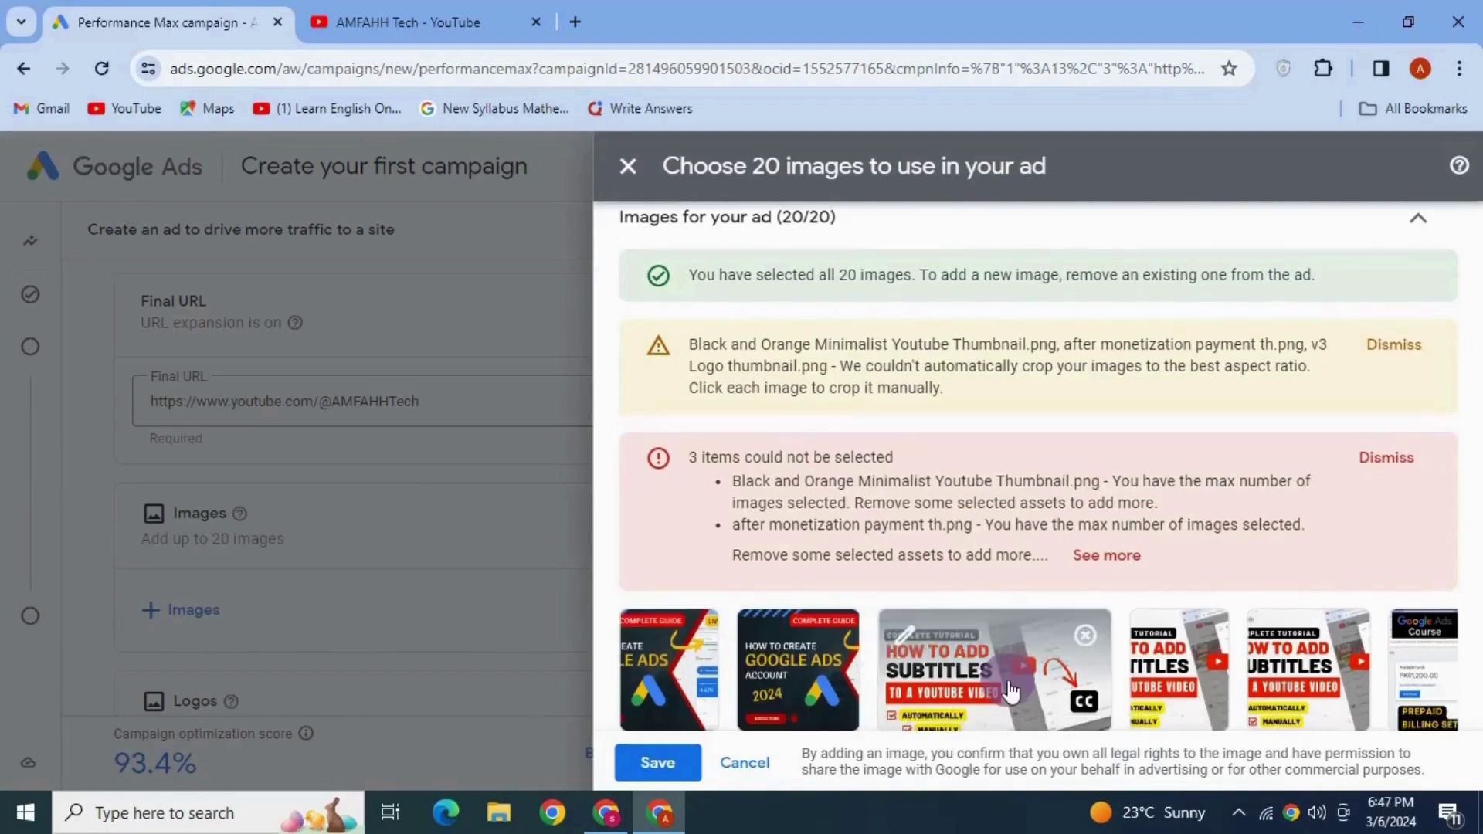
click(1166, 691)
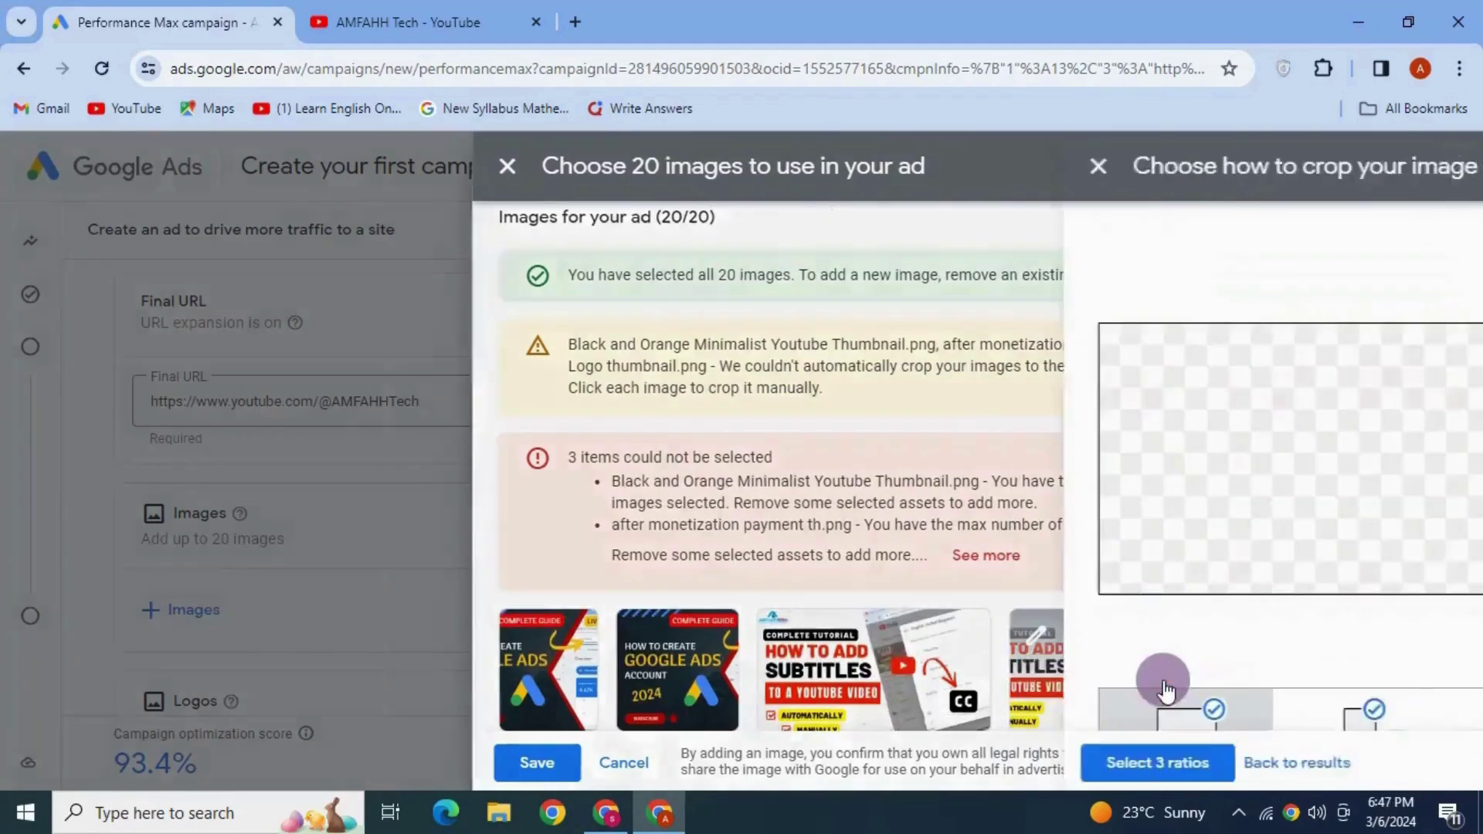
drag(954, 533, 894, 586)
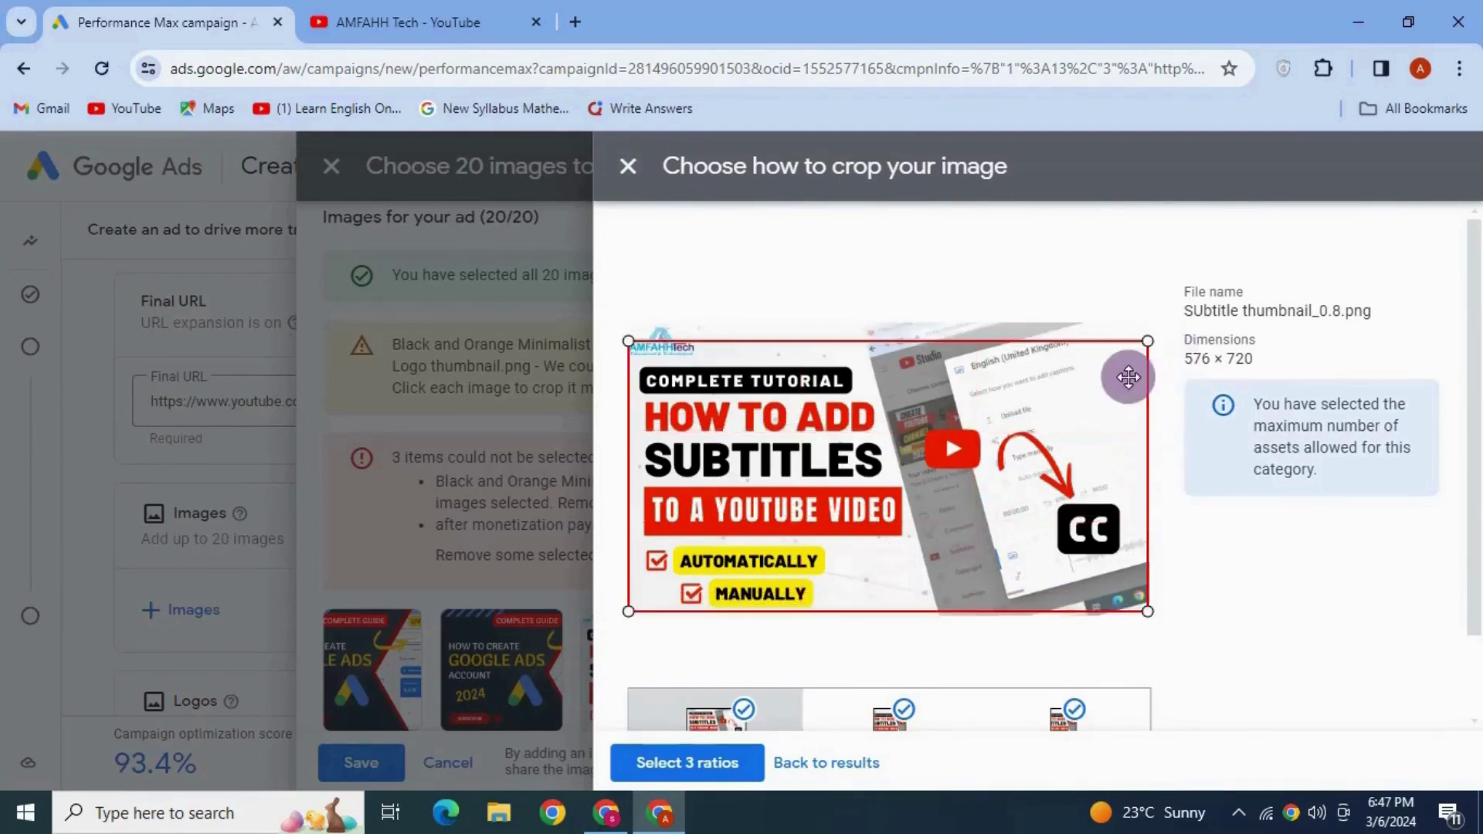
drag(1150, 348, 1119, 407)
scroll(811, 705, down, 1)
click(924, 641)
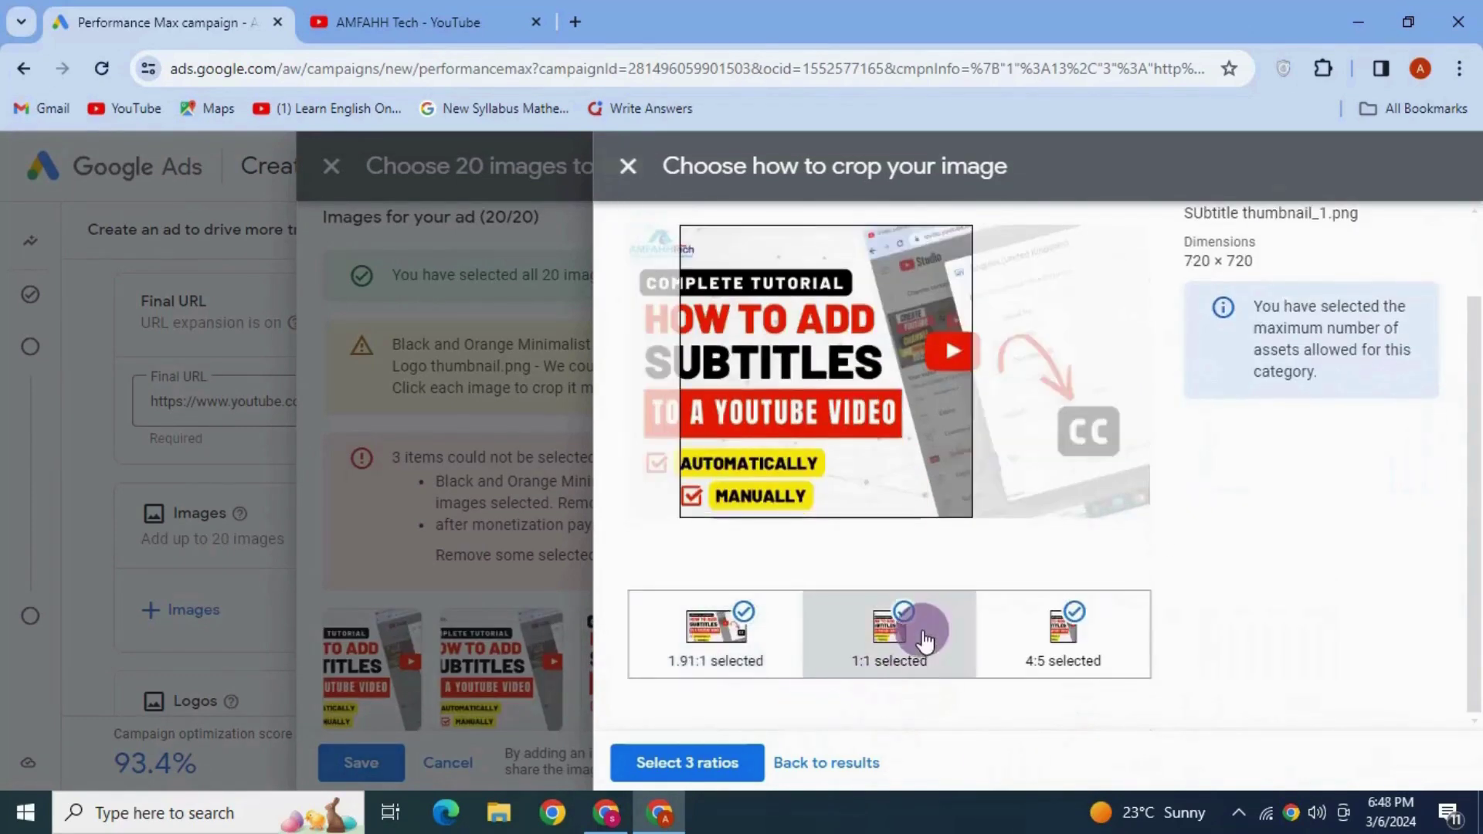
drag(739, 488, 808, 461)
click(1057, 663)
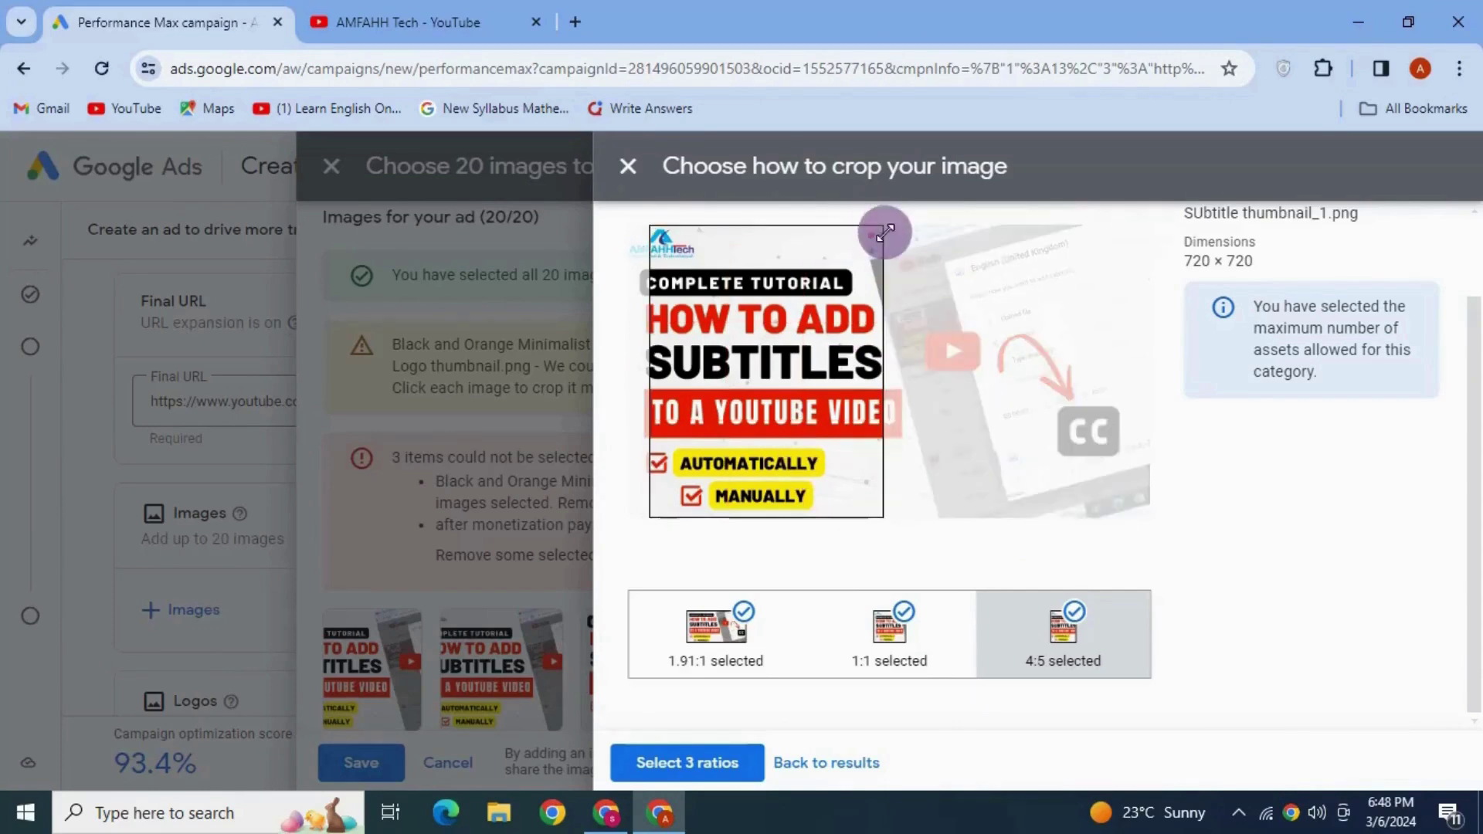
click(696, 762)
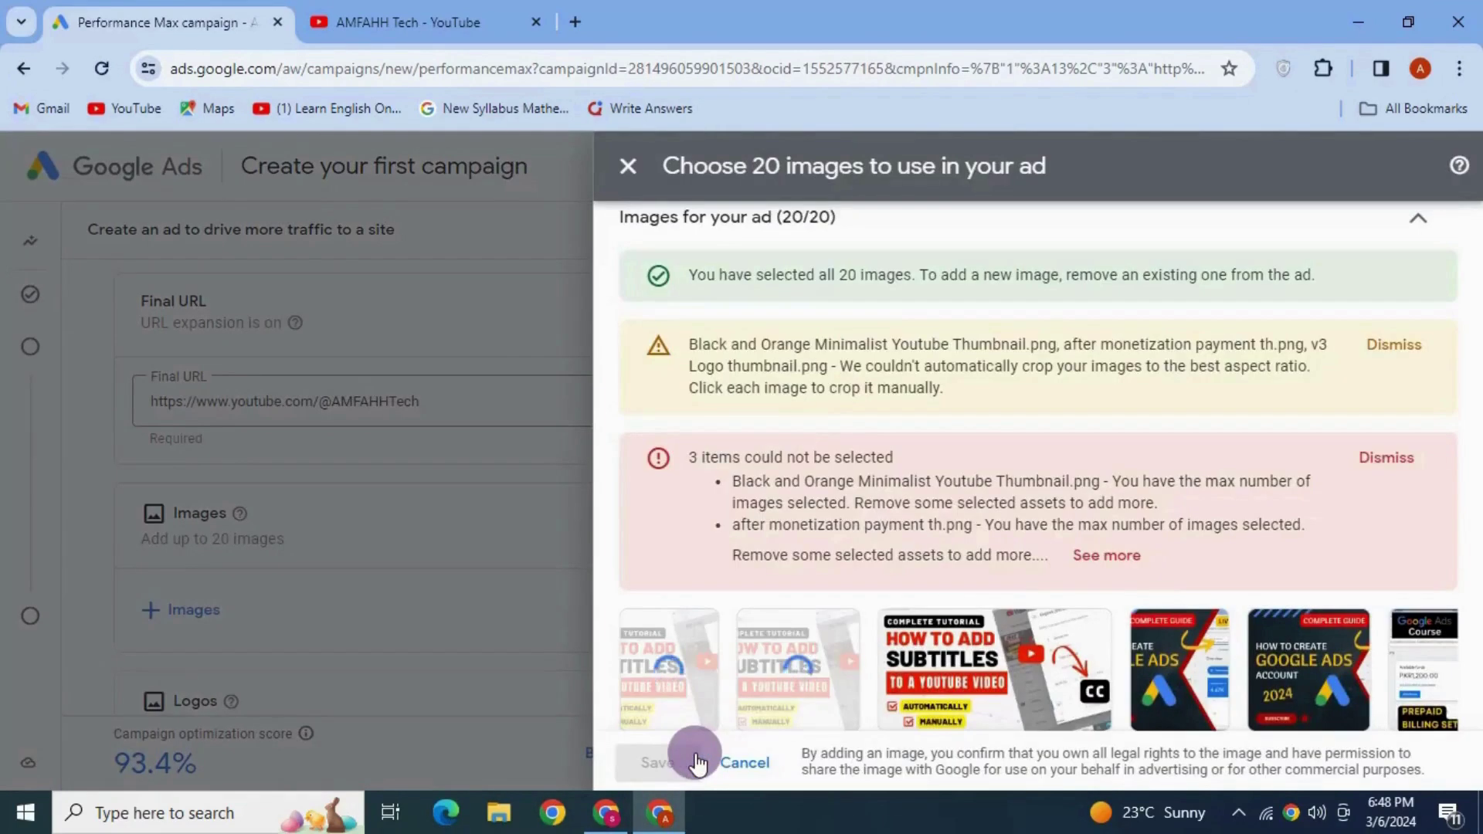
Step: Crop the Google Ads account thumbnail for 4:5, apply two ratios, and save the 20 images
click(1180, 695)
scroll(893, 407, down, 1)
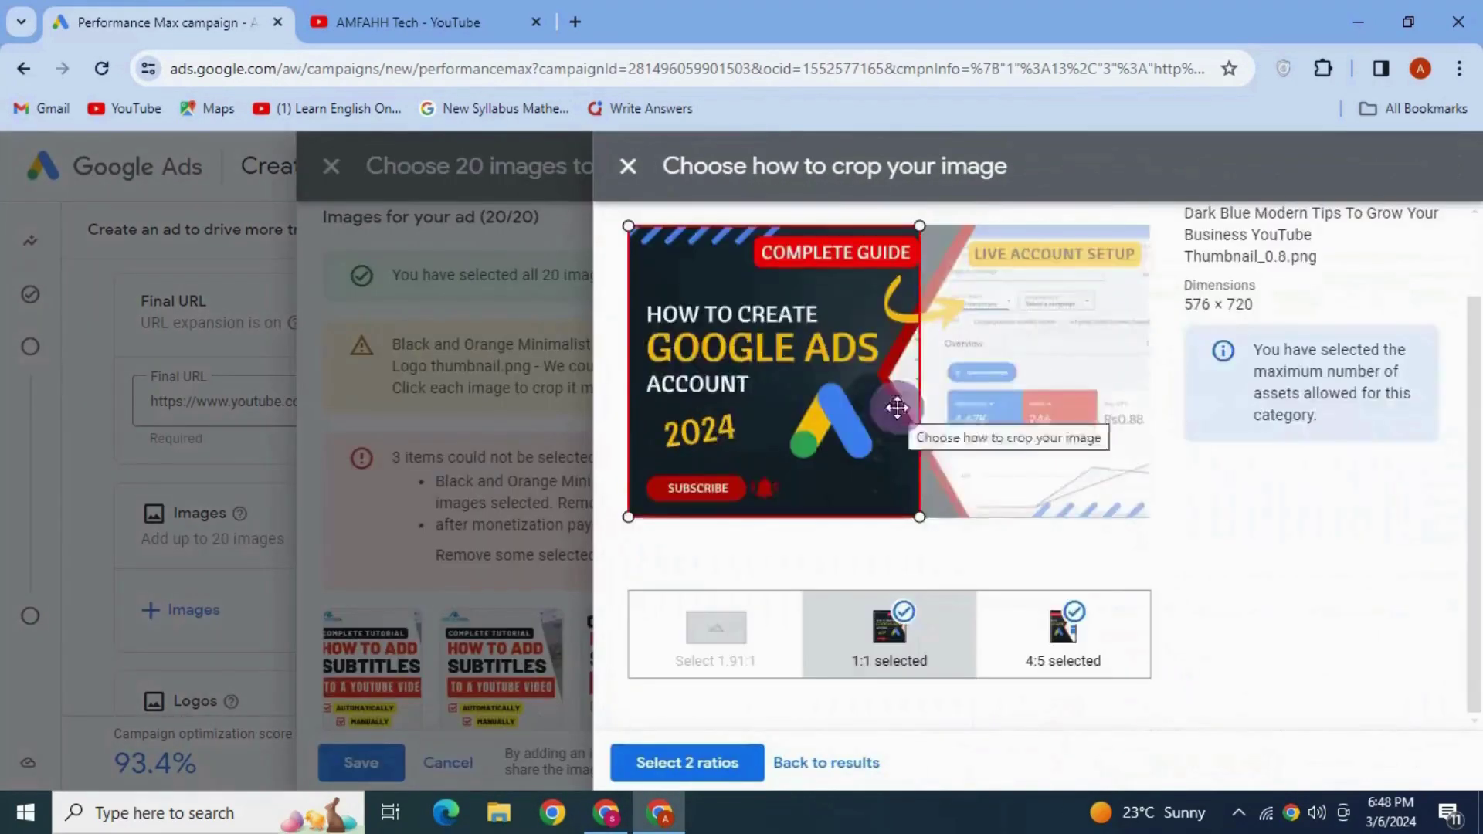
click(1066, 628)
drag(893, 430, 756, 418)
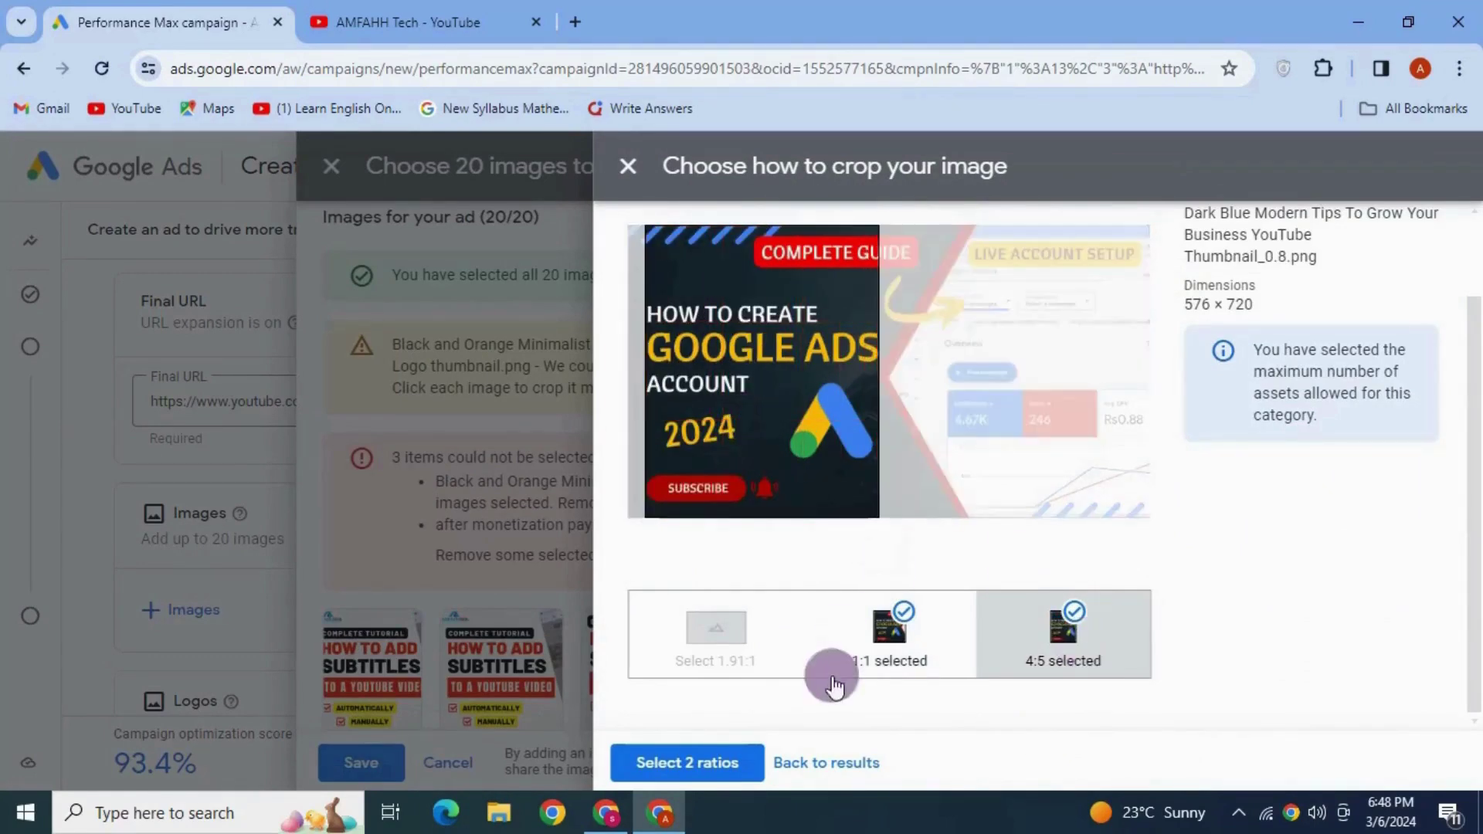
click(724, 766)
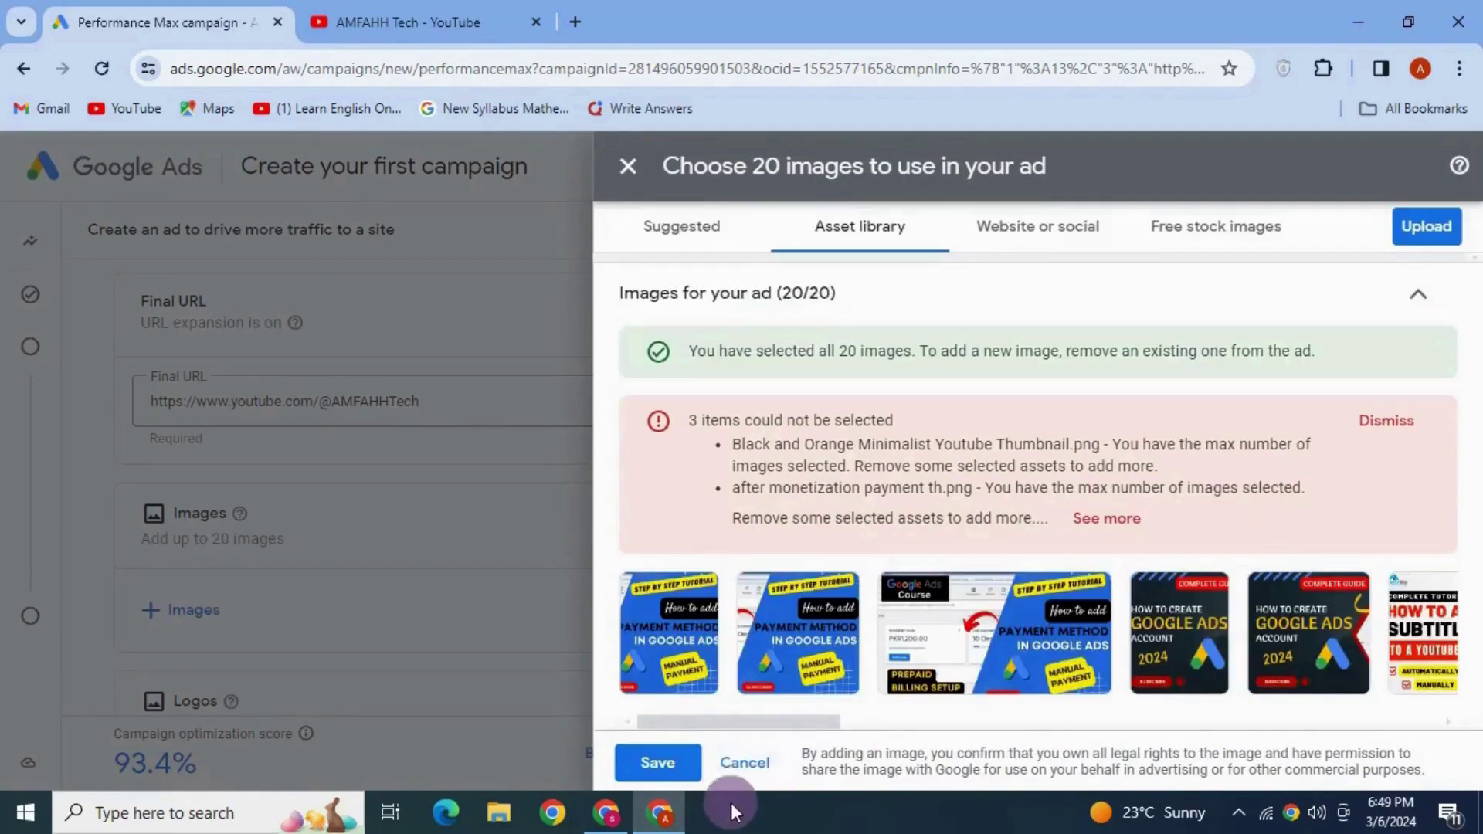
click(672, 763)
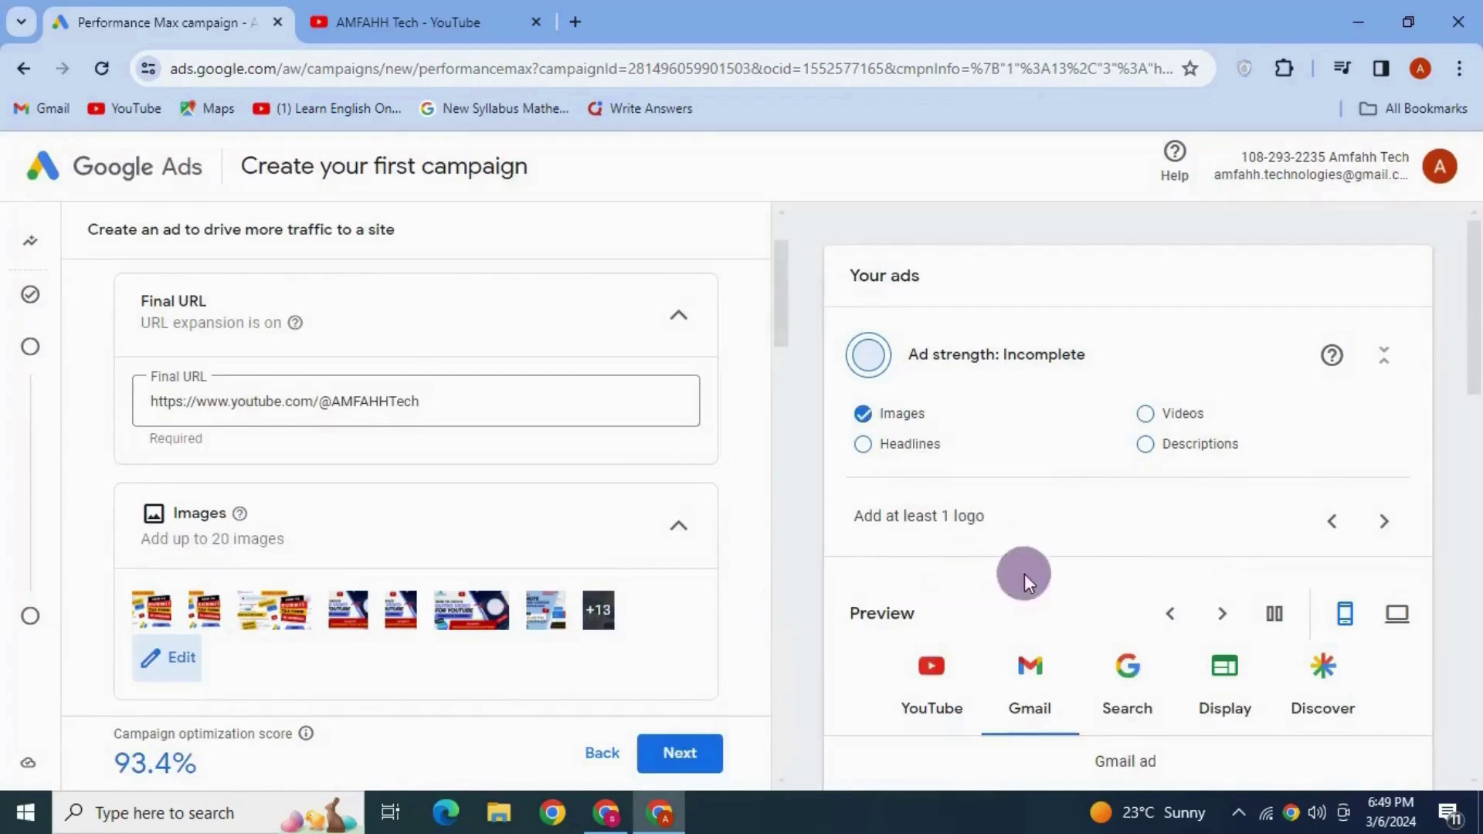
Step: Upload AMFAHHtech LOGO_jpg from the Desktop and save both logos to the ad
scroll(484, 436, down, 3)
scroll(531, 359, down, 3)
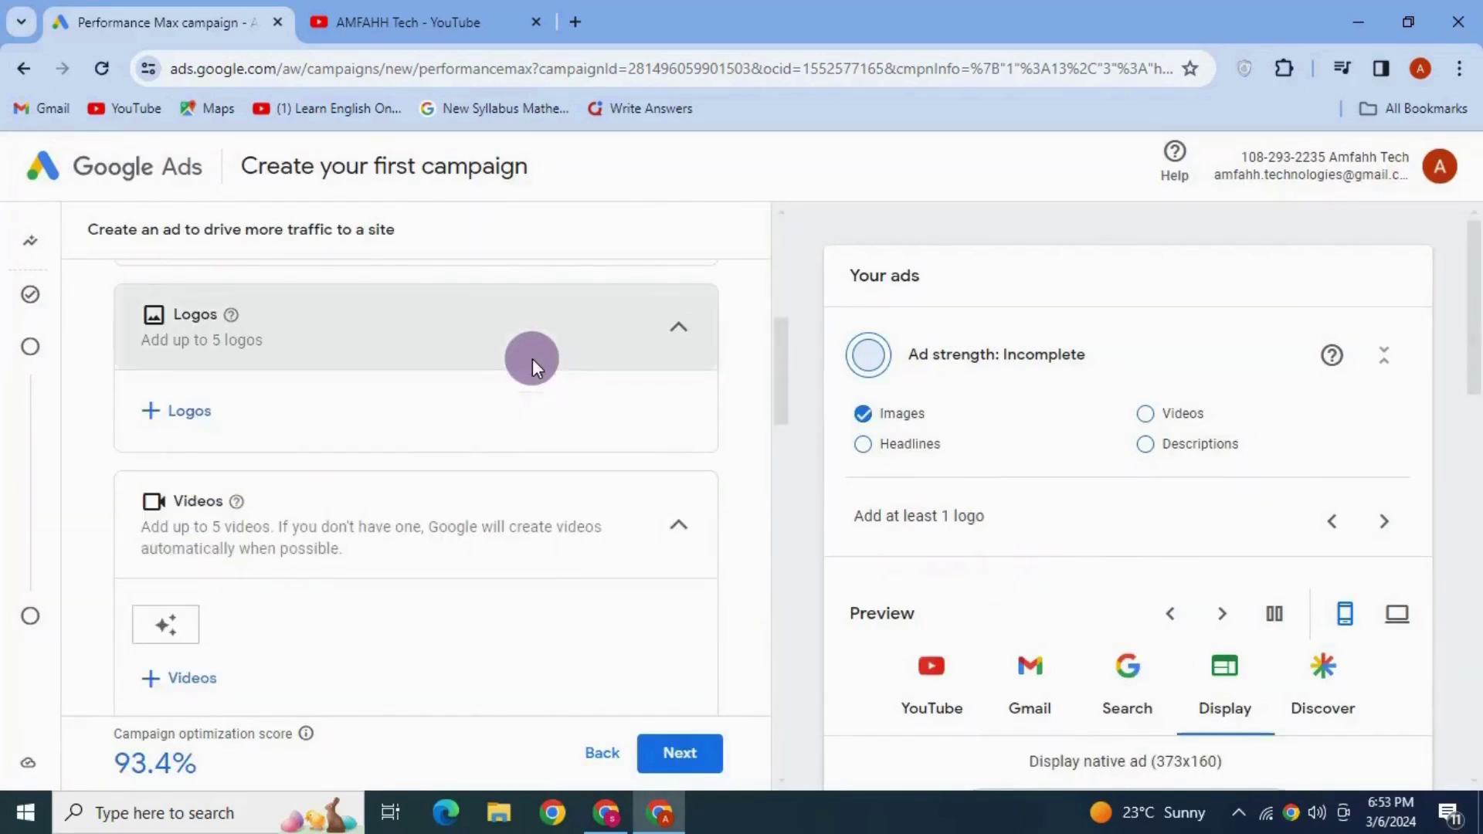
click(193, 412)
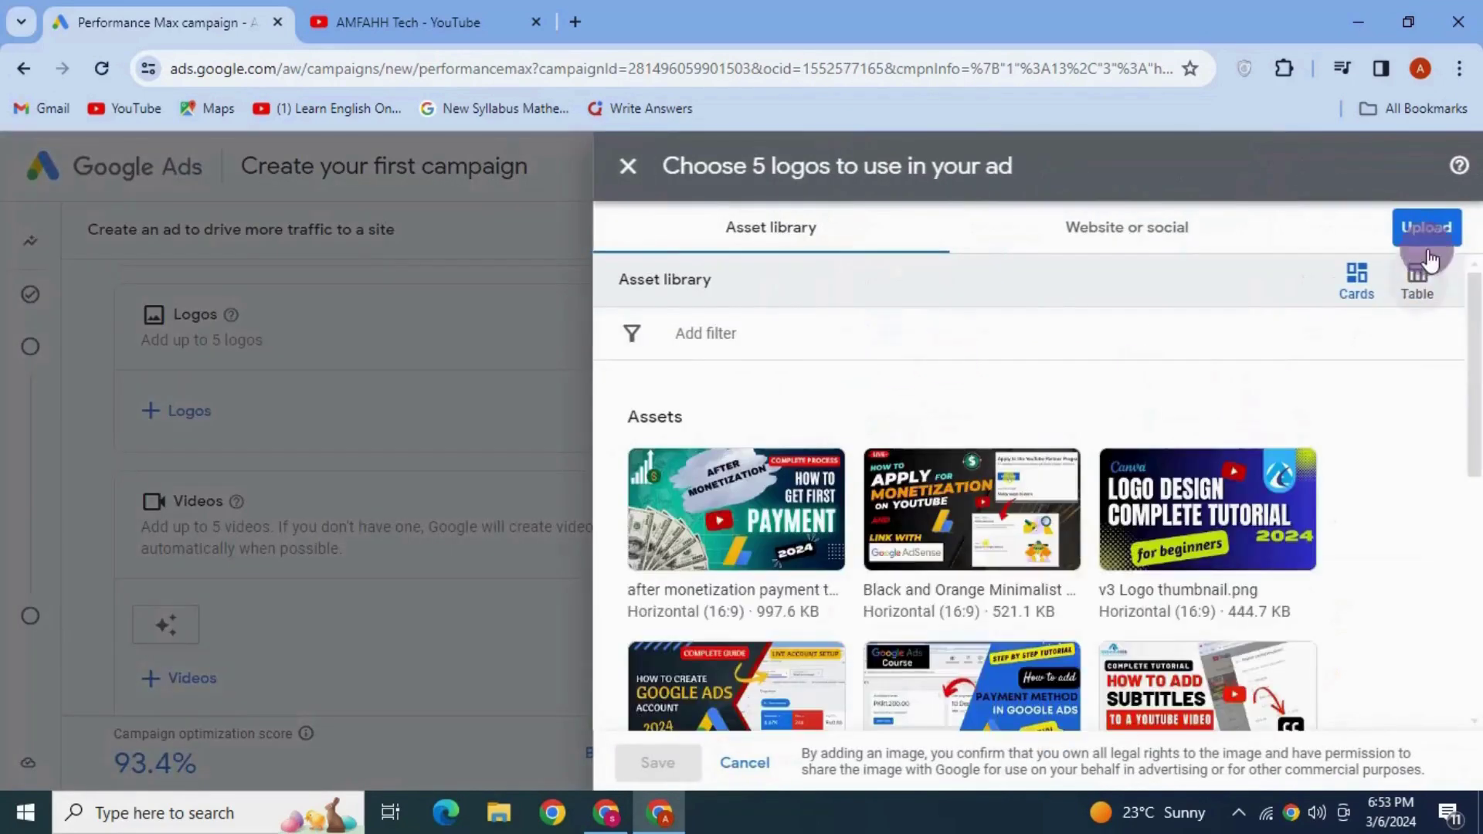
click(1435, 229)
click(1397, 285)
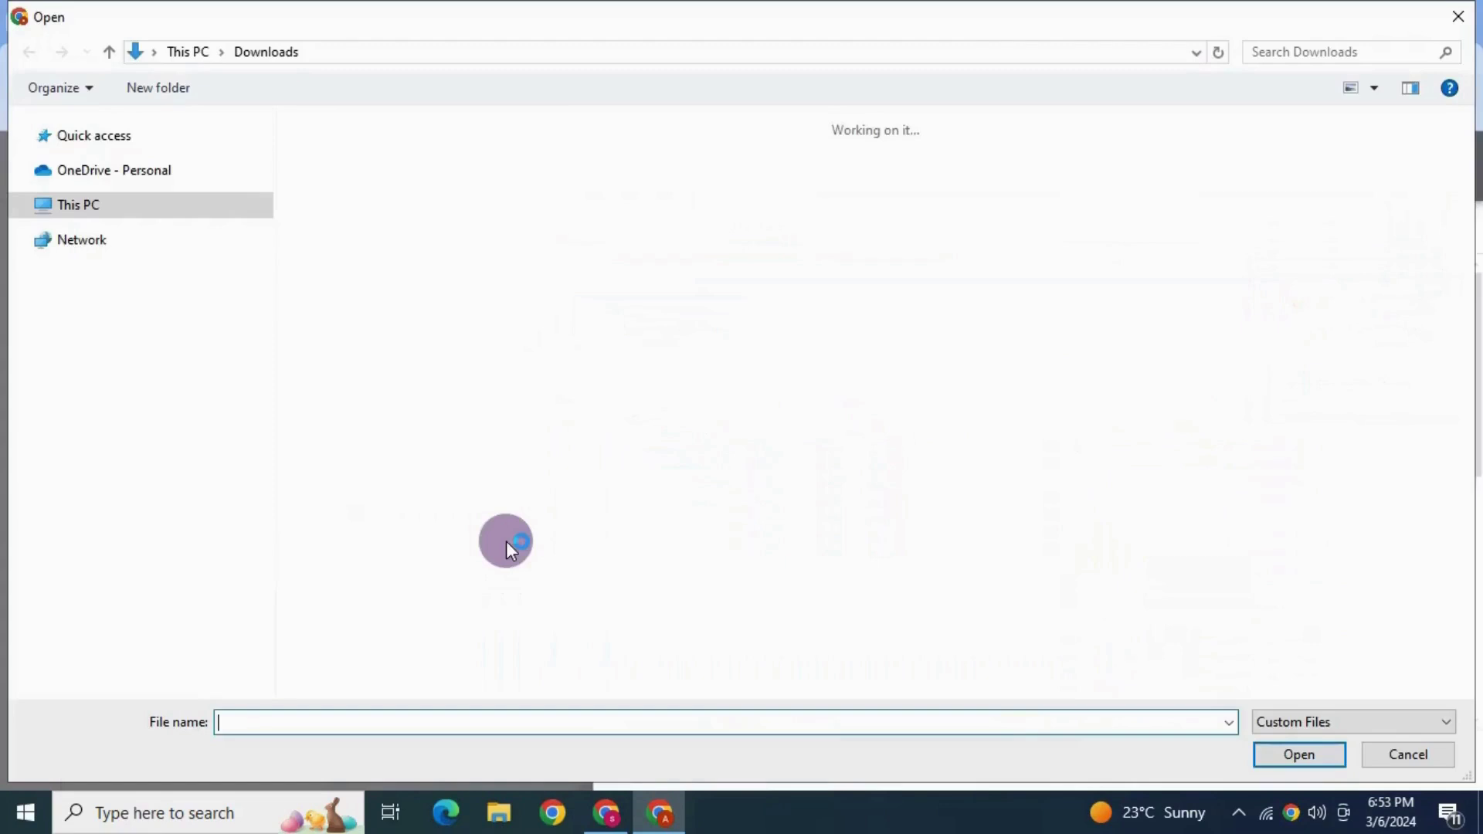
click(89, 258)
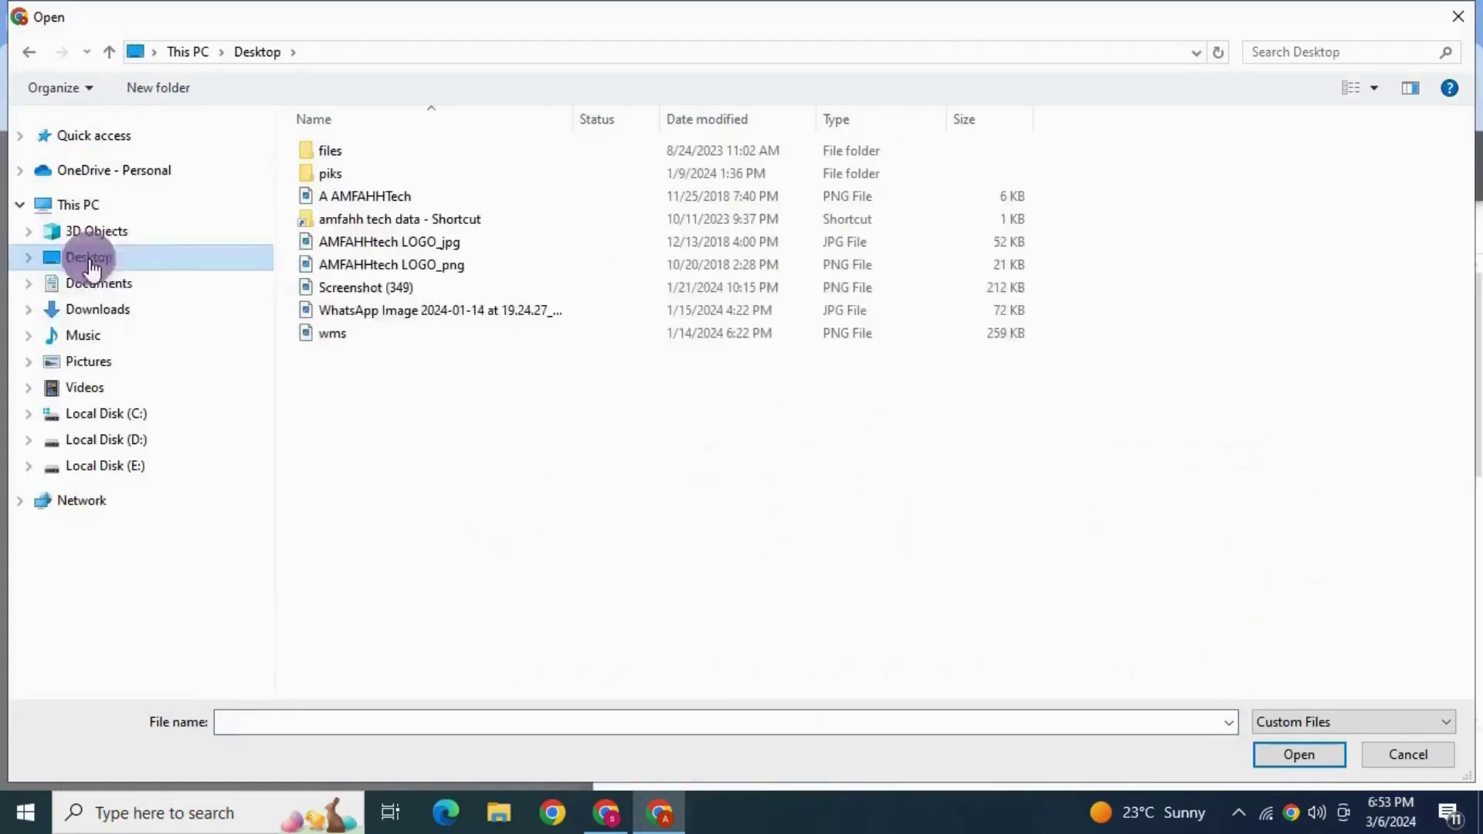
click(515, 247)
click(1319, 752)
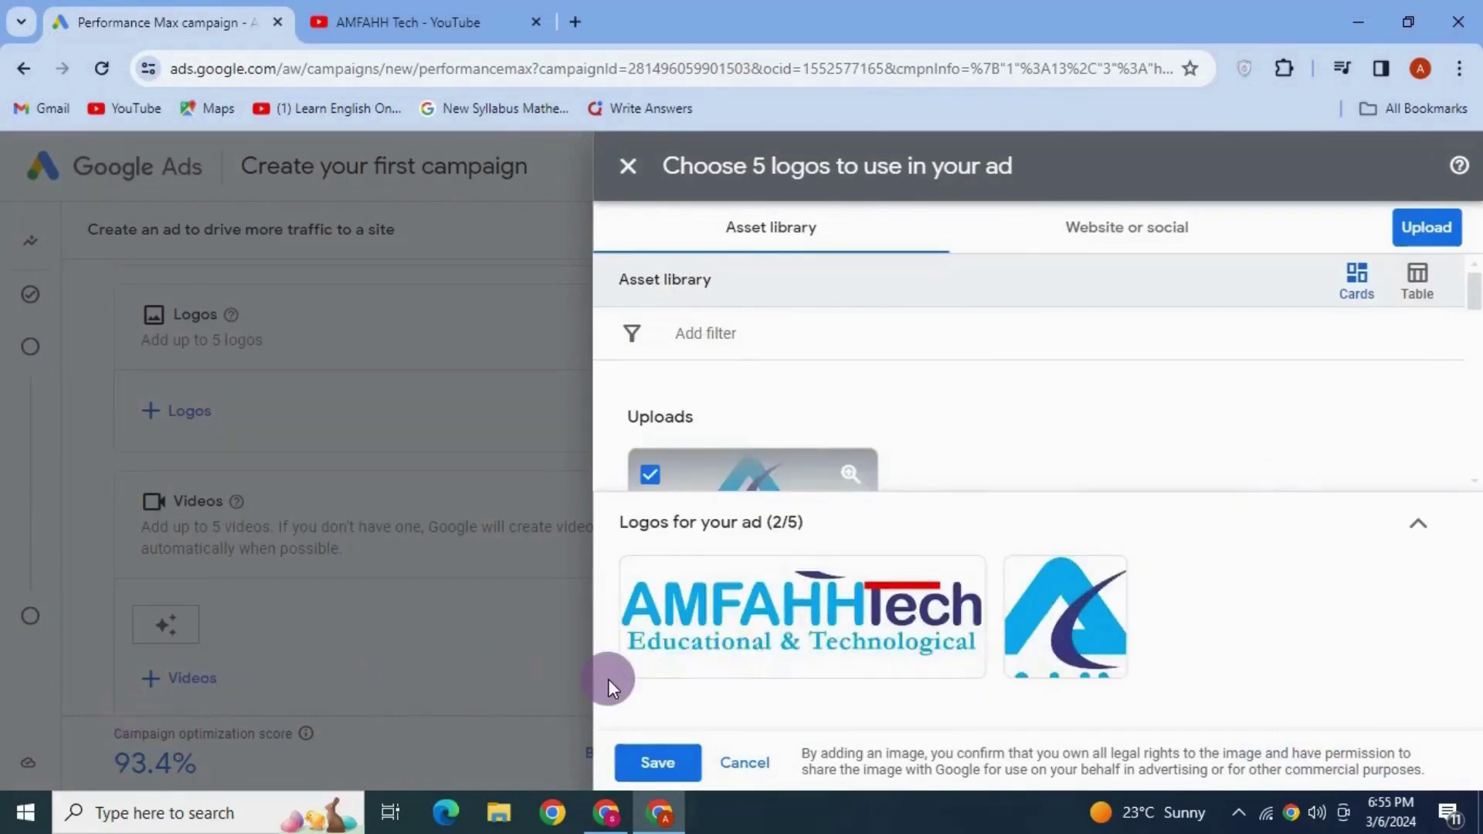
click(640, 763)
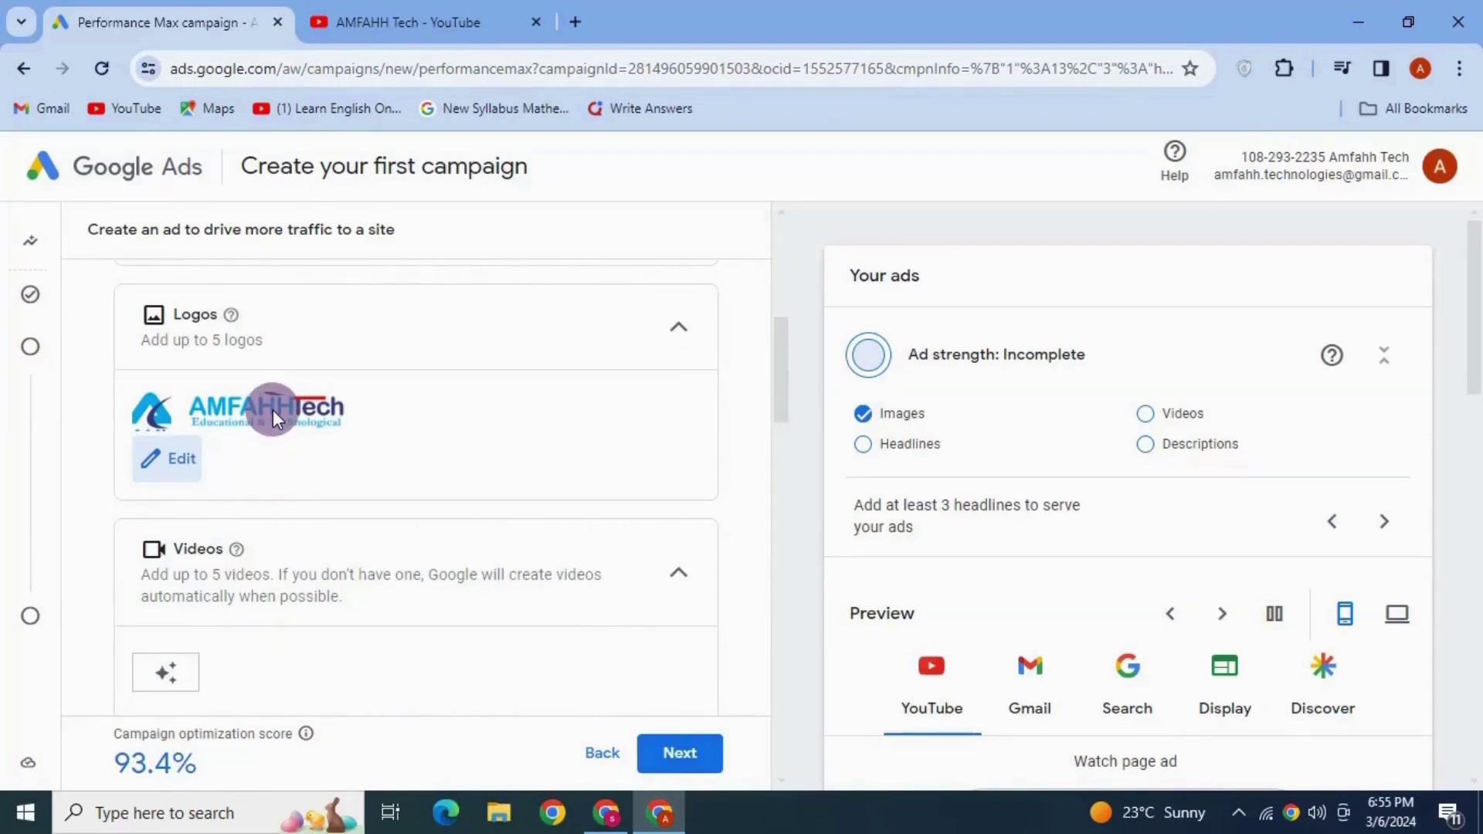
scroll(272, 410, down, 3)
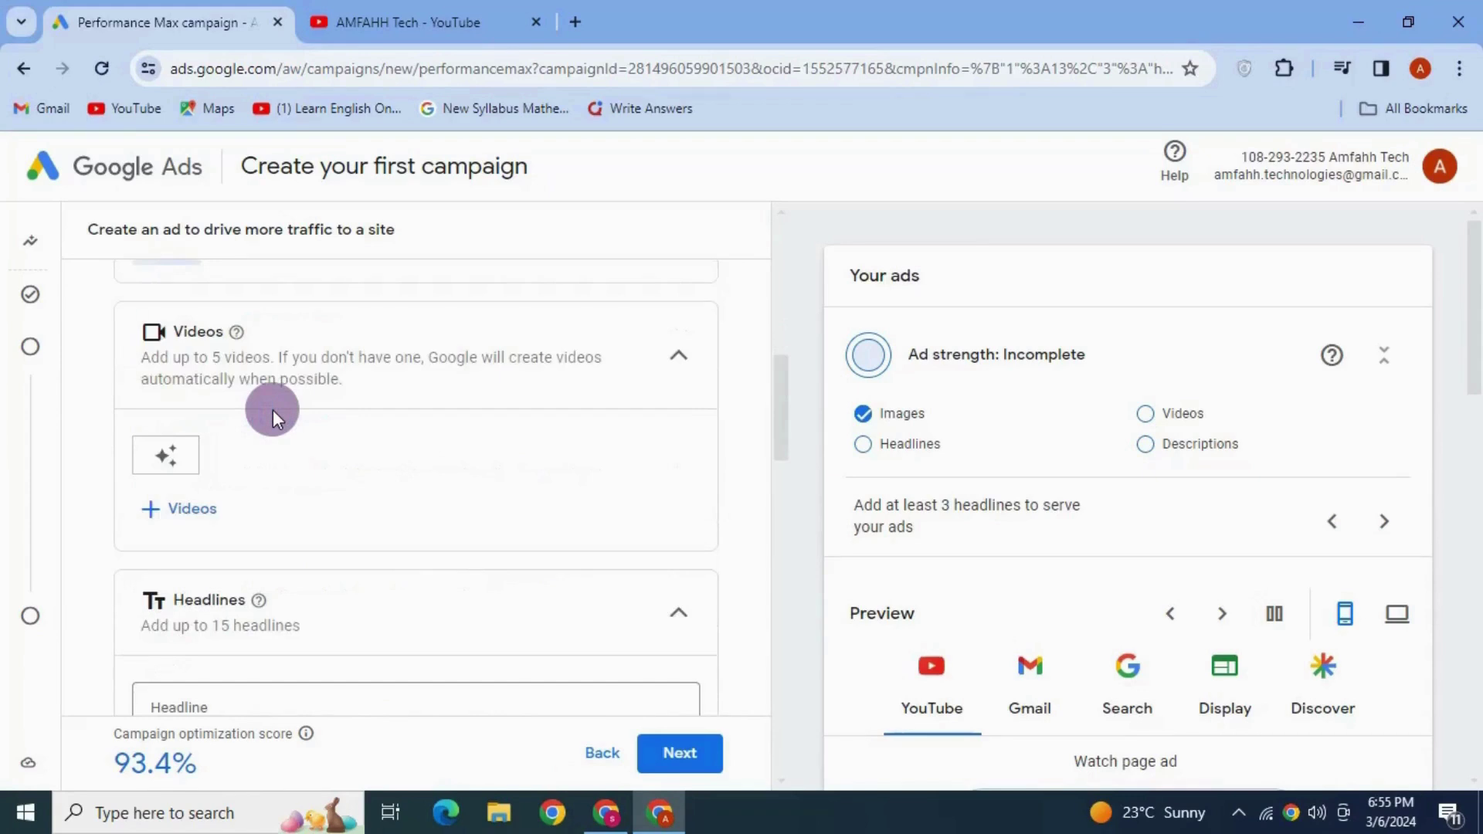
Step: Enter the first two headlines: AMFAHH TECH and TECH YOUTUBE CHANNEL
scroll(272, 409, up, 1)
scroll(272, 410, down, 4)
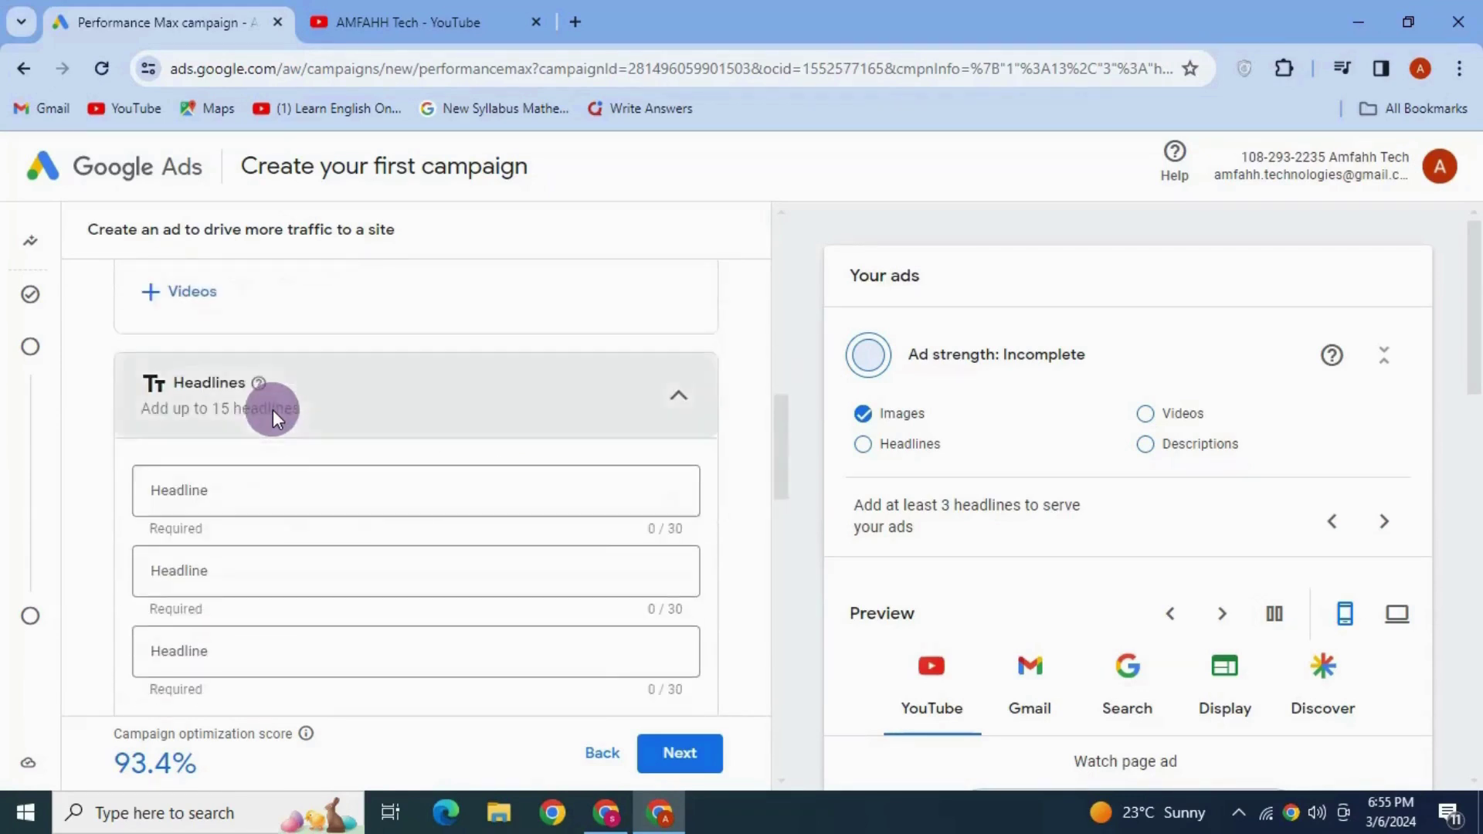
click(272, 485)
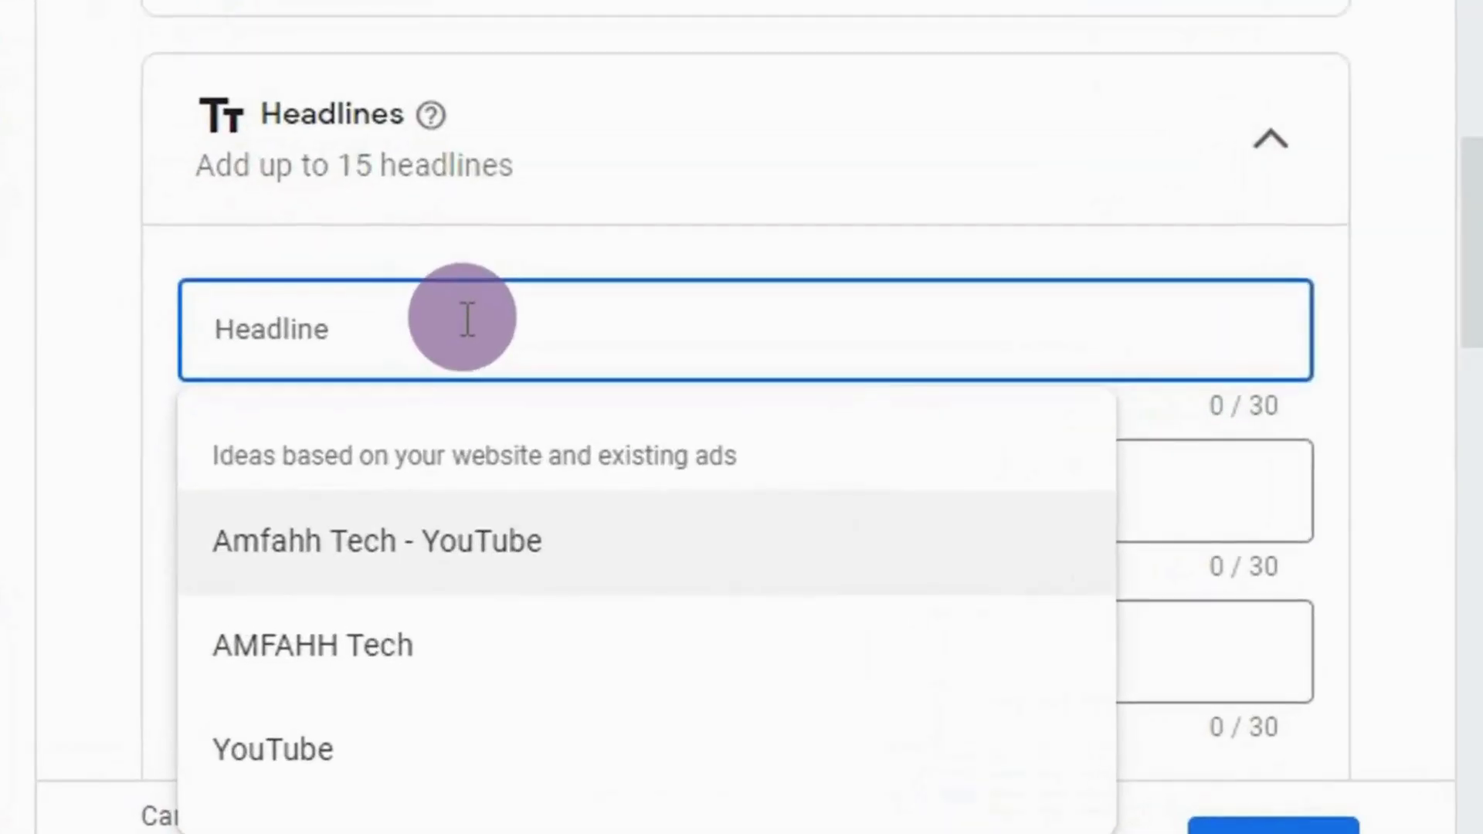
text(AMFAHH TECH)
click(1425, 455)
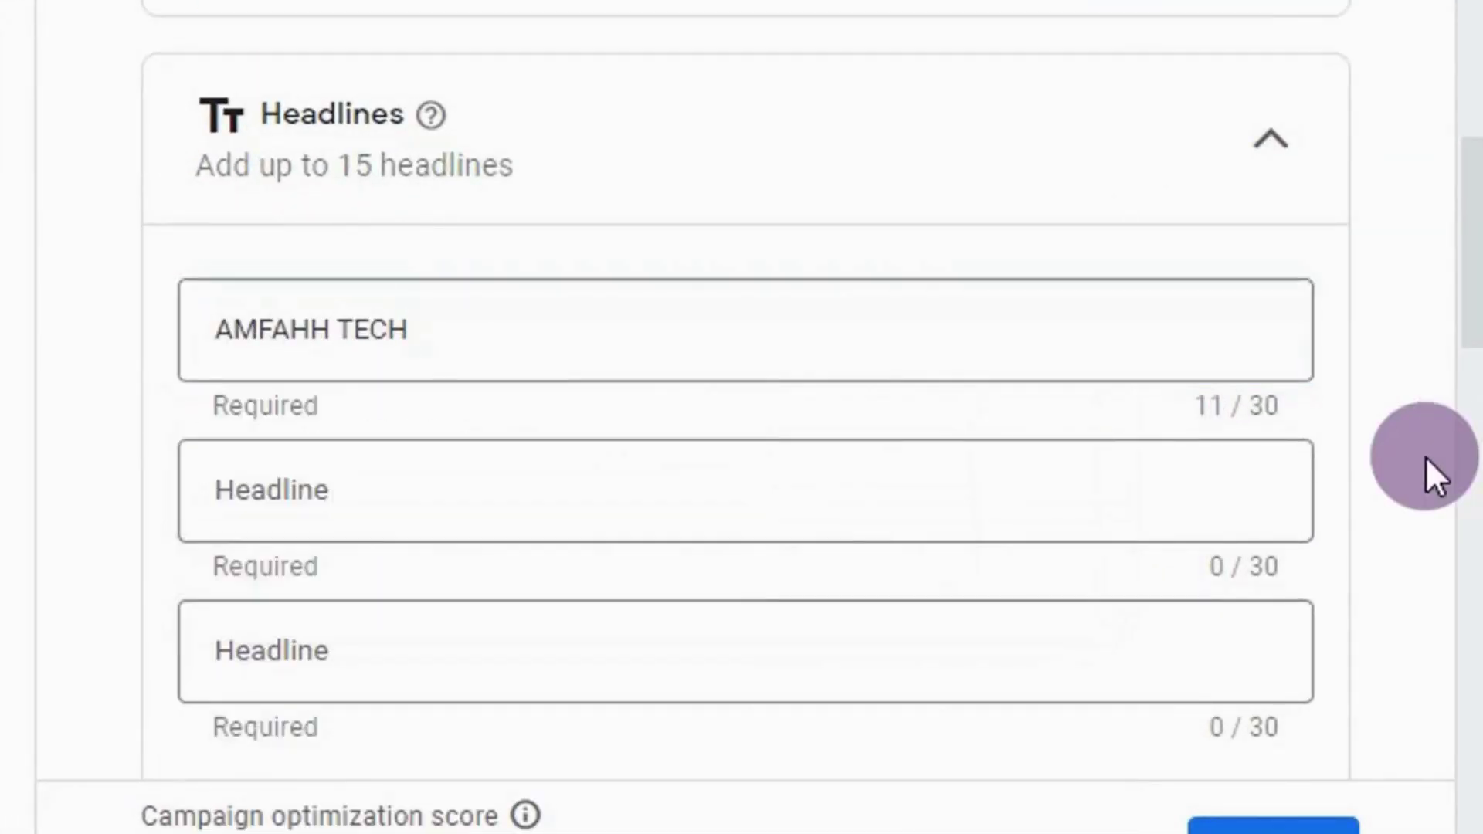
click(641, 512)
text(TECH YOUTUBE CHA)
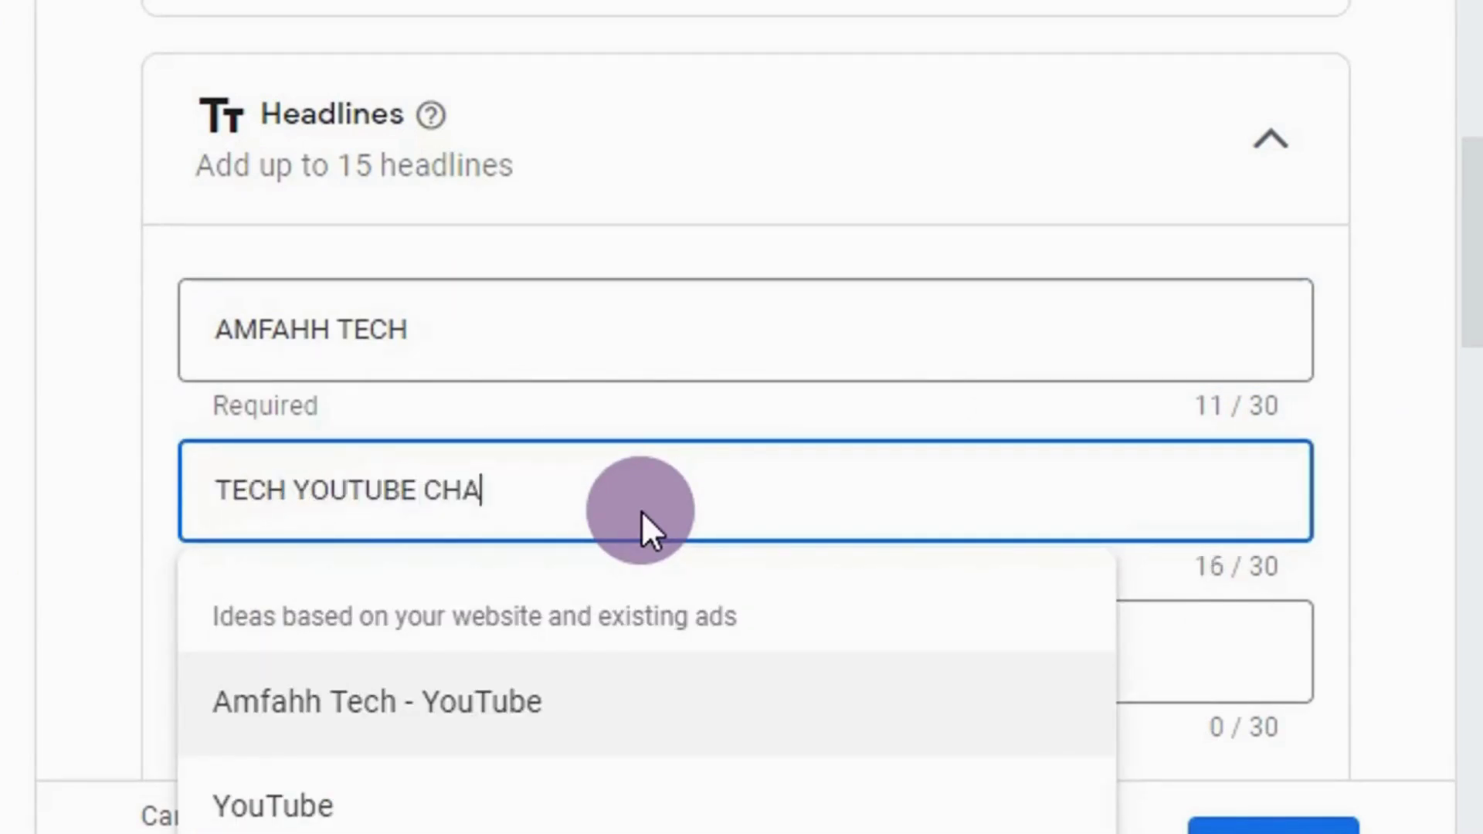
text(NNEL)
Step: Add the third and fourth headlines: LEARN ONLINE and EARN ONLINE
click(530, 651)
text(LEARN ONLINE)
click(1457, 606)
scroll(429, 613, down, 3)
click(430, 613)
text(EARN ONLINE)
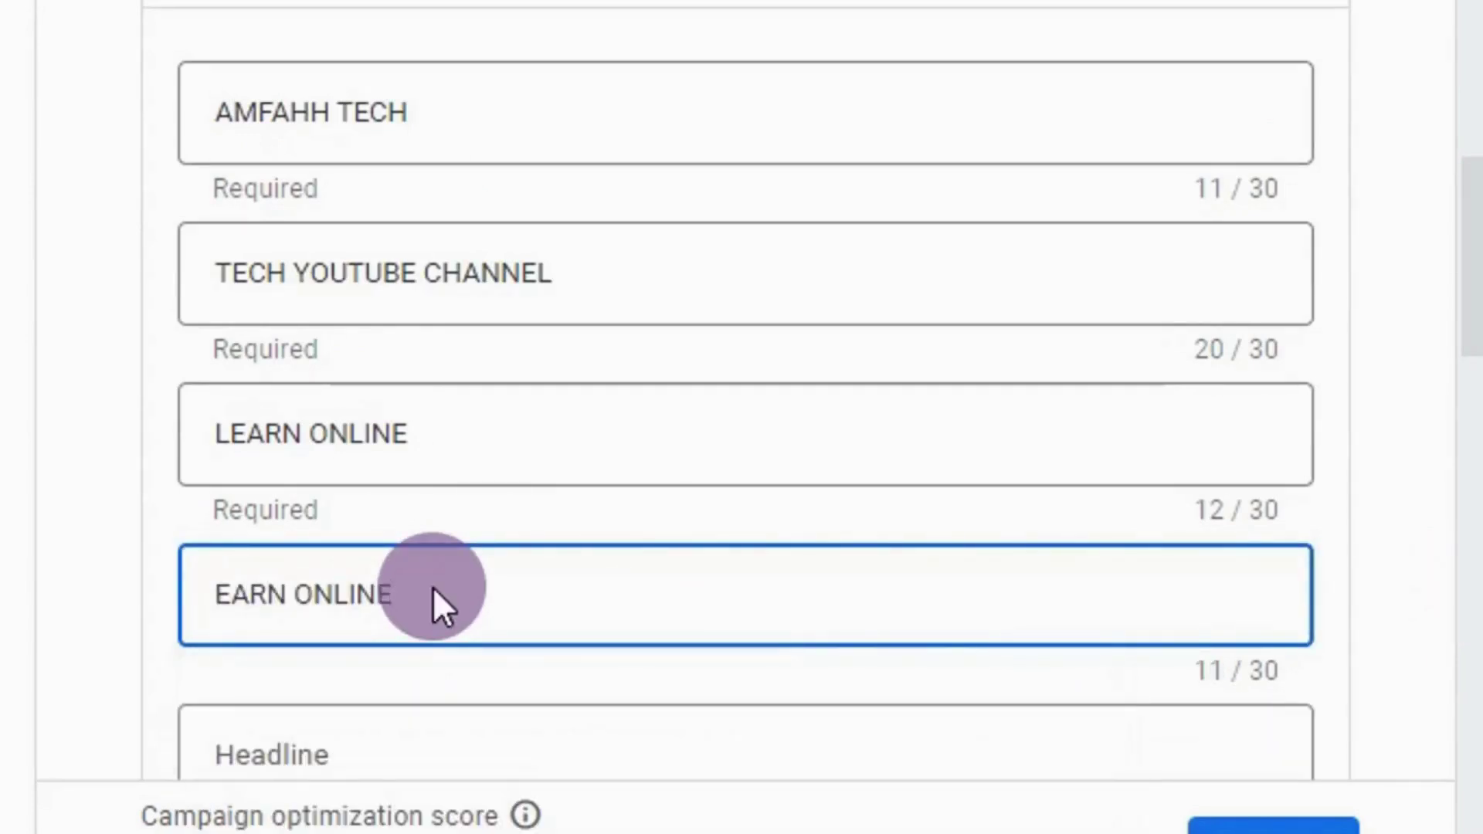
click(100, 709)
scroll(100, 709, down, 3)
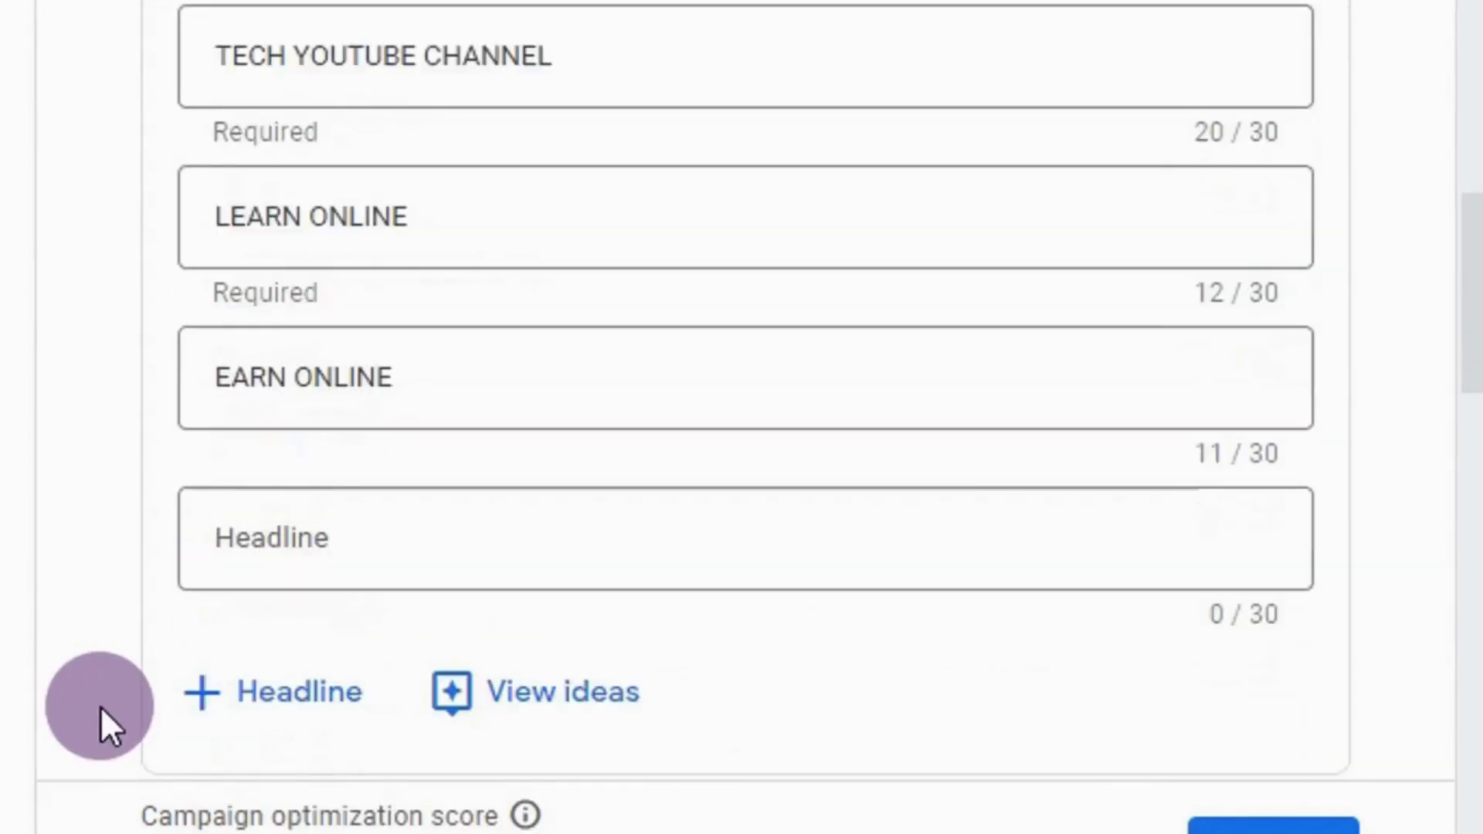
scroll(100, 706, down, 8)
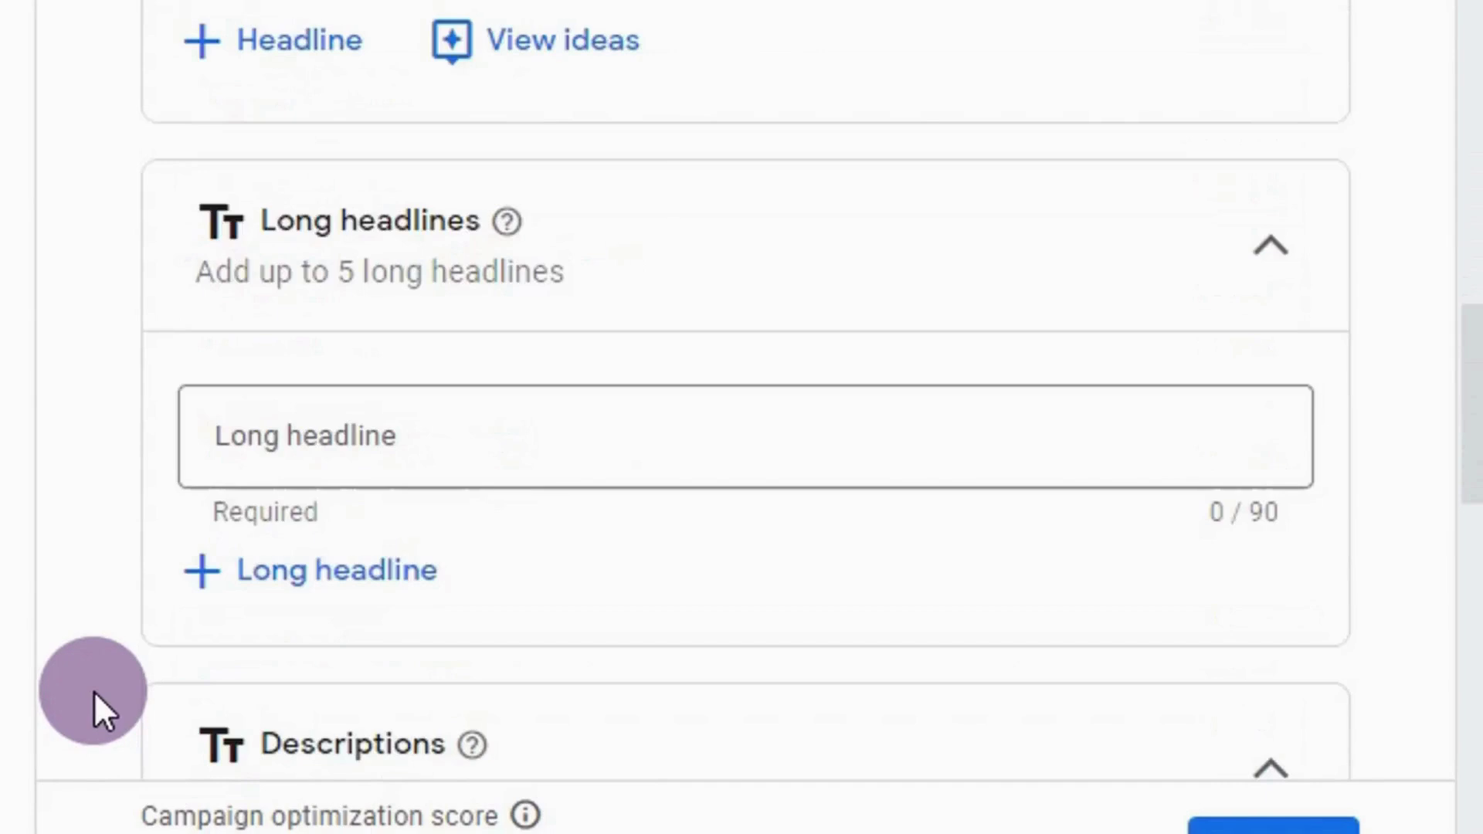
Step: Paste the prepared long headline and prefix it with 'Here,'
click(887, 437)
text(I share tips, tutorials, and useful tools to become  a productive digital creator!)
key(Home)
text(Here,)
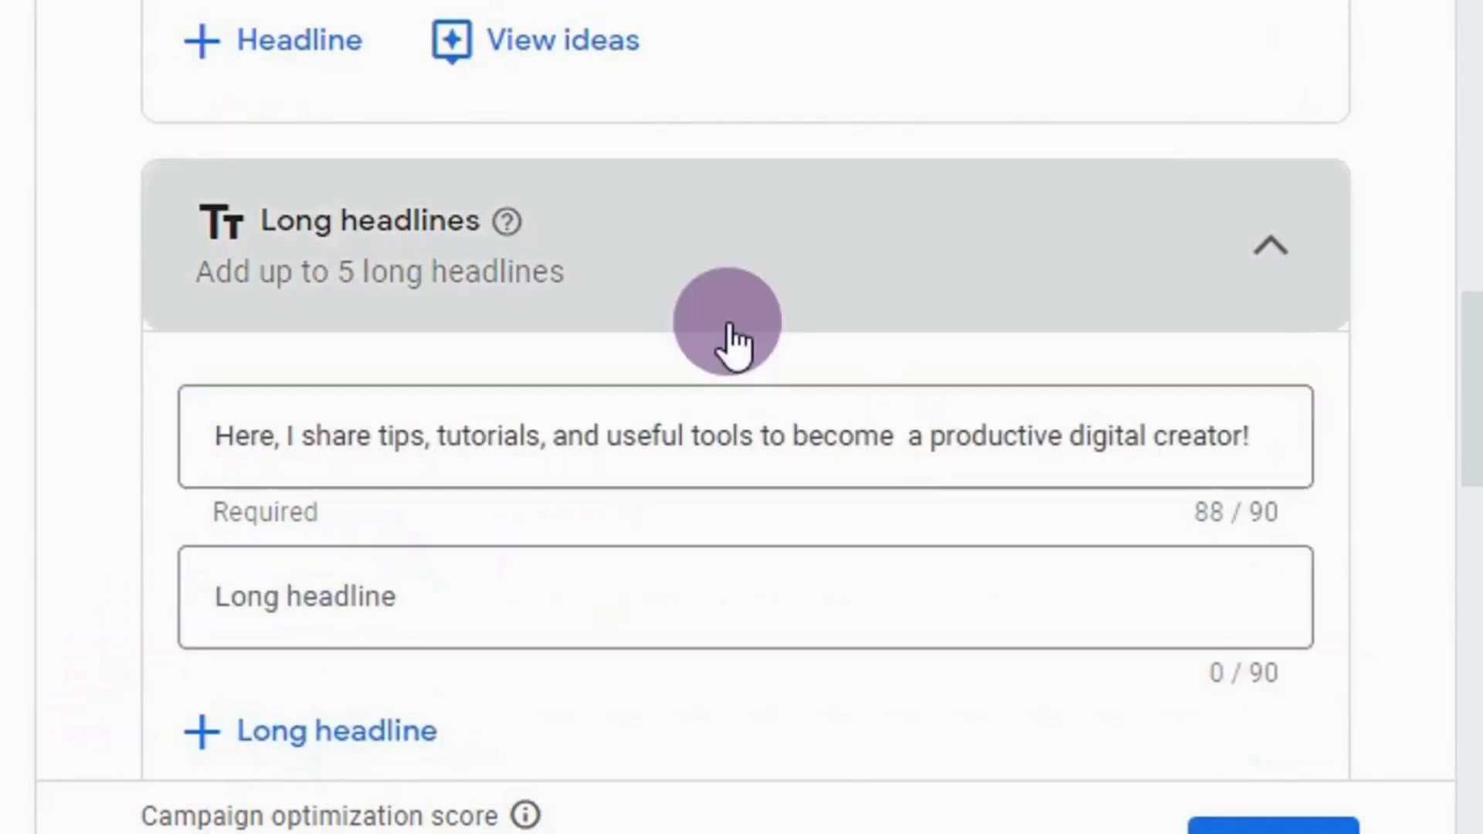
scroll(810, 476, down, 3)
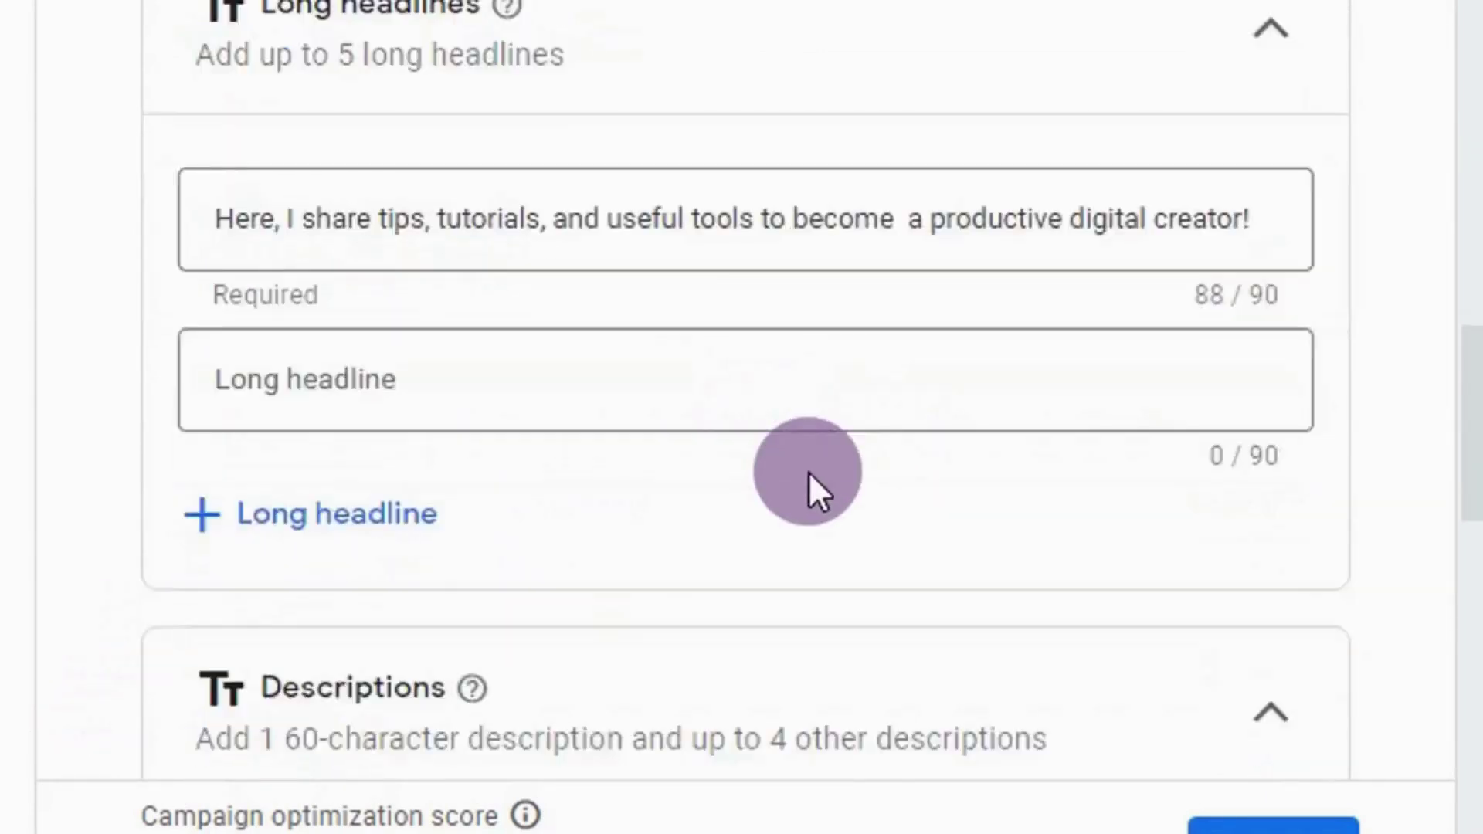
scroll(809, 471, down, 3)
scroll(809, 471, down, 6)
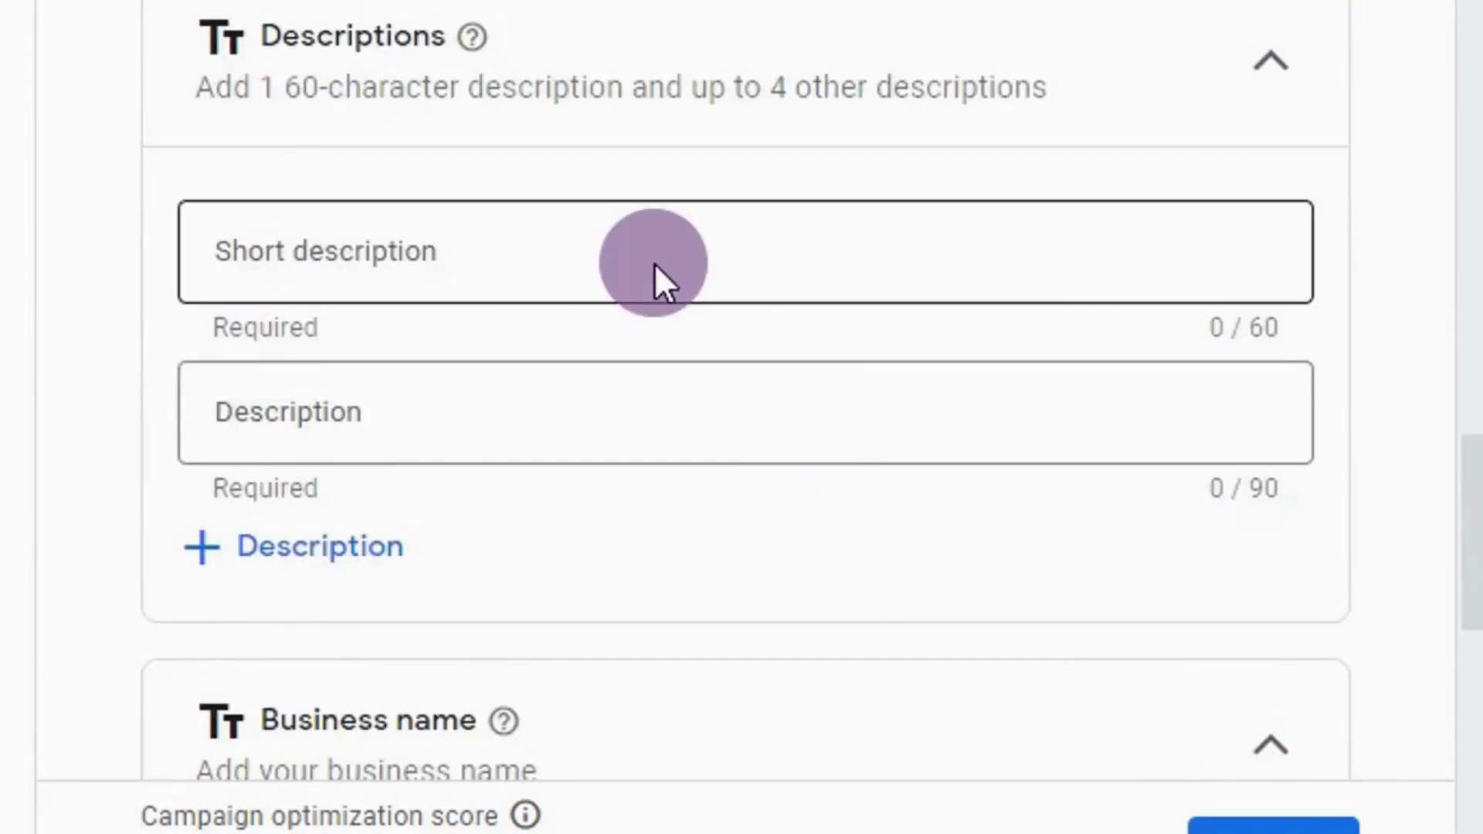
Step: Paste the IT products description and the 'Target audiences: Beginners, Advanced users and Experts.' description
click(655, 262)
text(This Channel specializes in IT products and implementation.)
click(440, 401)
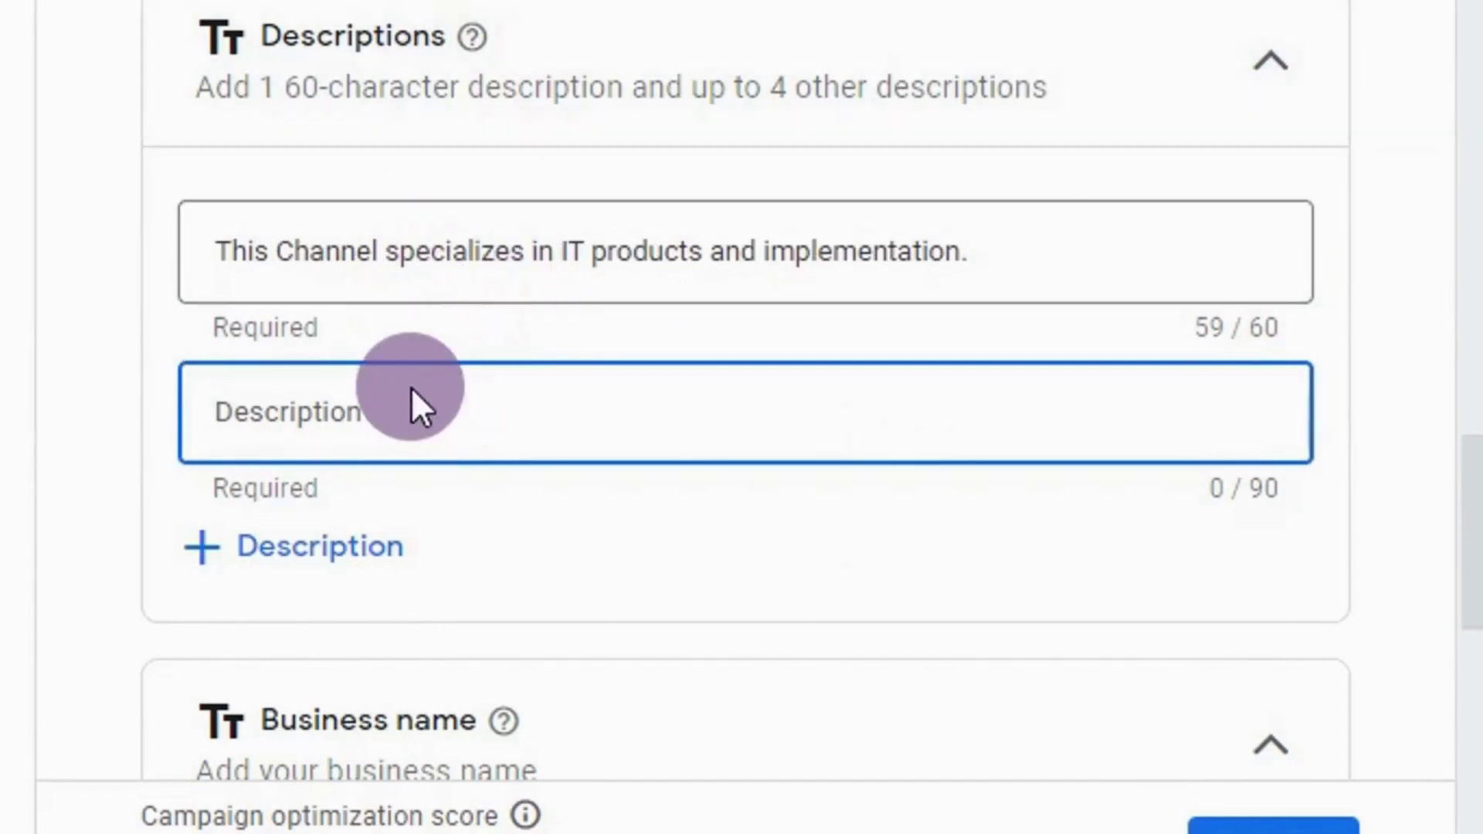
text(Target audiences: Beginners, Advanced users and Experts.)
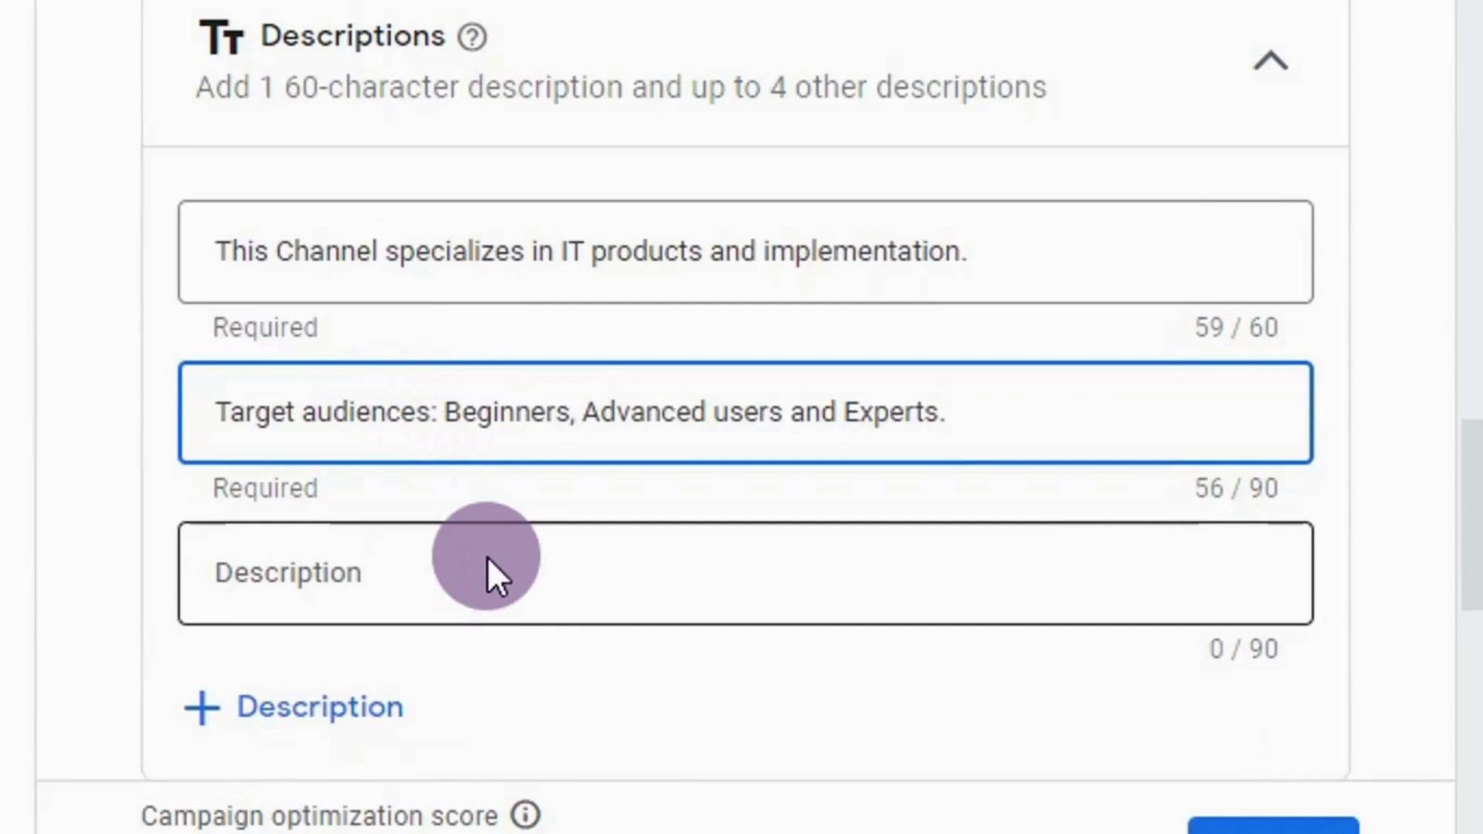
click(1359, 415)
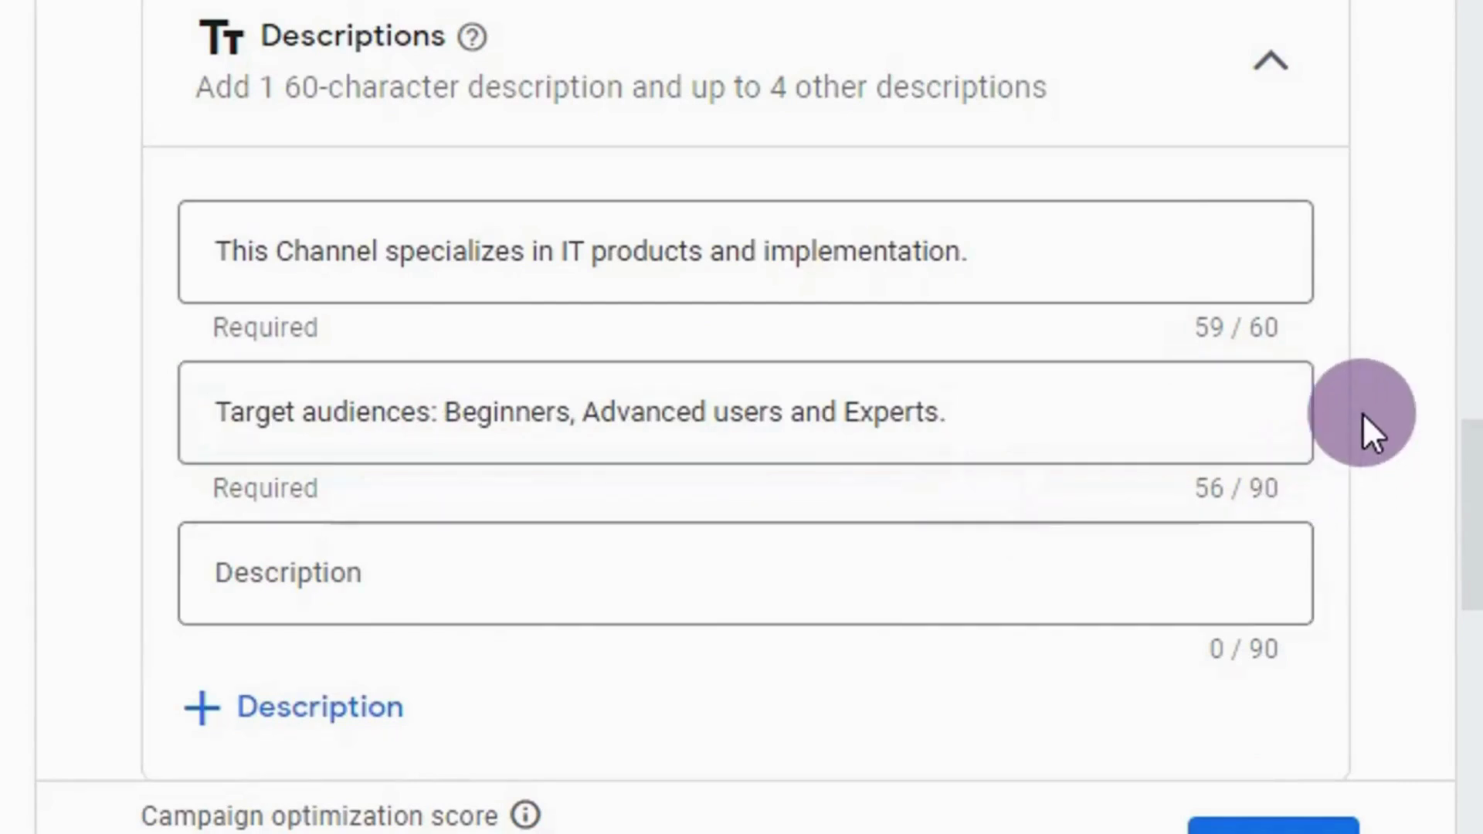
scroll(1362, 414, down, 5)
scroll(1362, 414, down, 3)
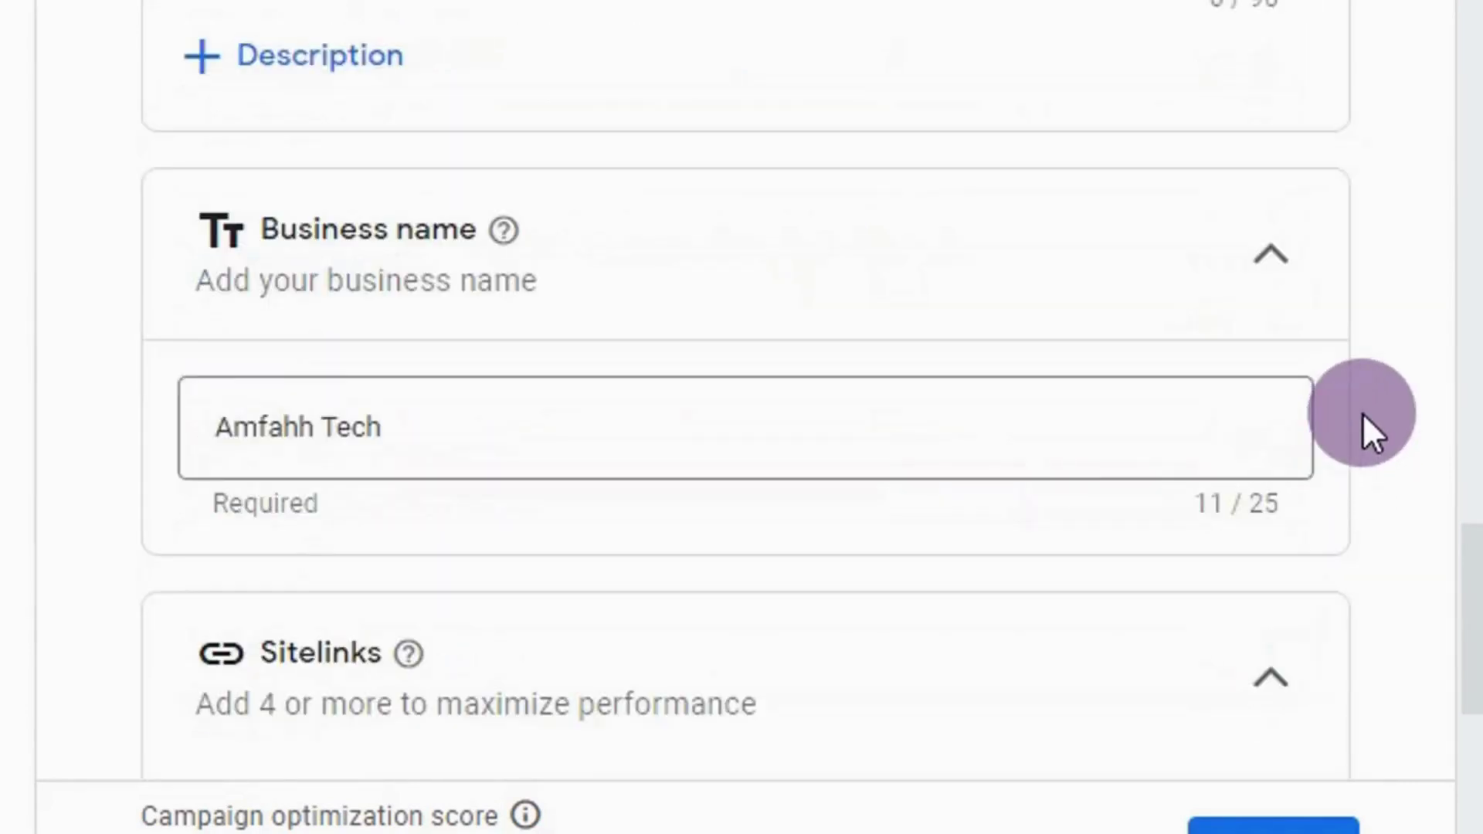
Step: Choose Subscribe as the ad's call to action and continue to the bid strategy step
click(606, 405)
scroll(605, 404, down, 5)
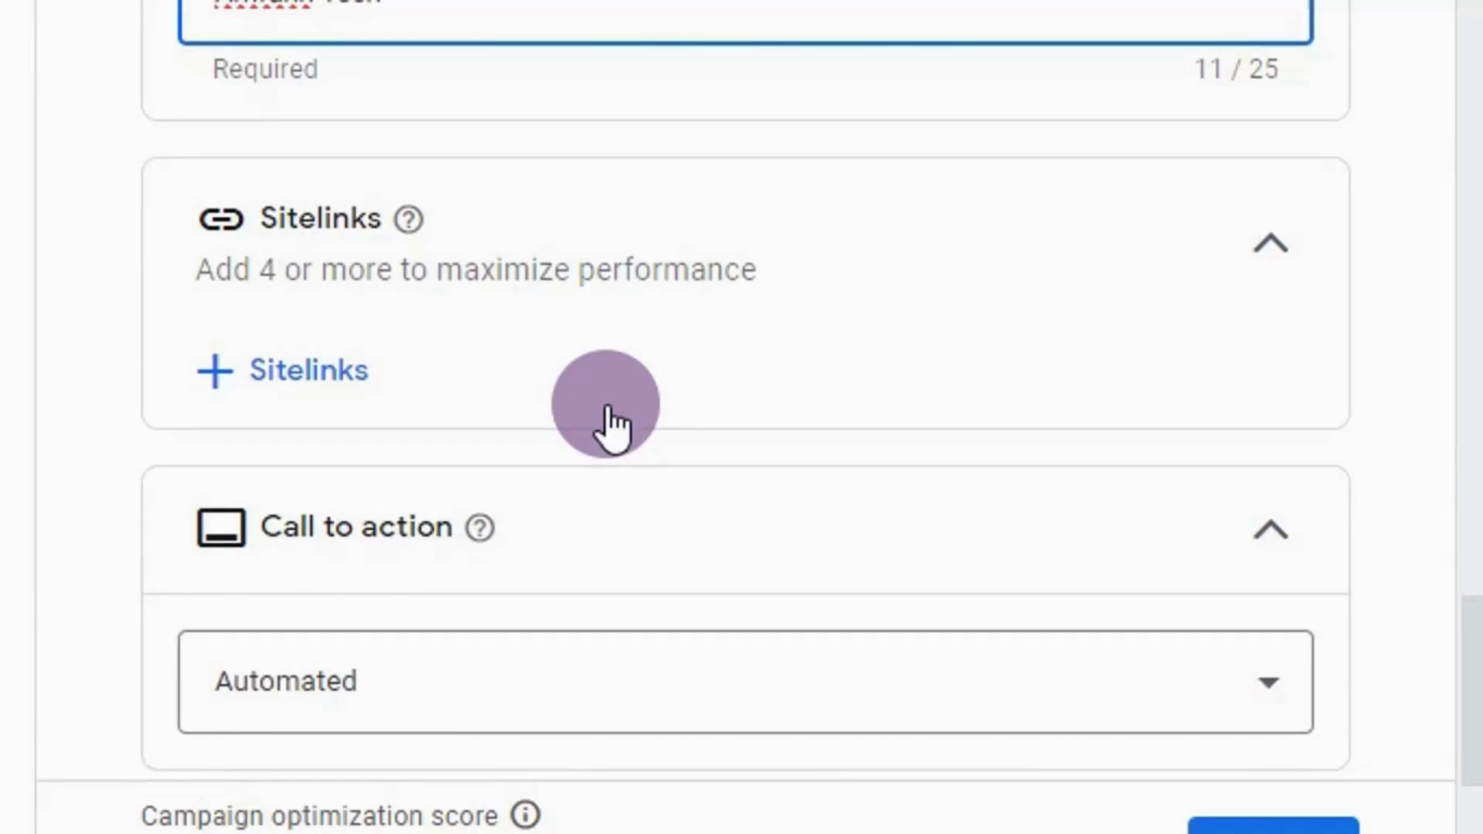
scroll(607, 410, down, 5)
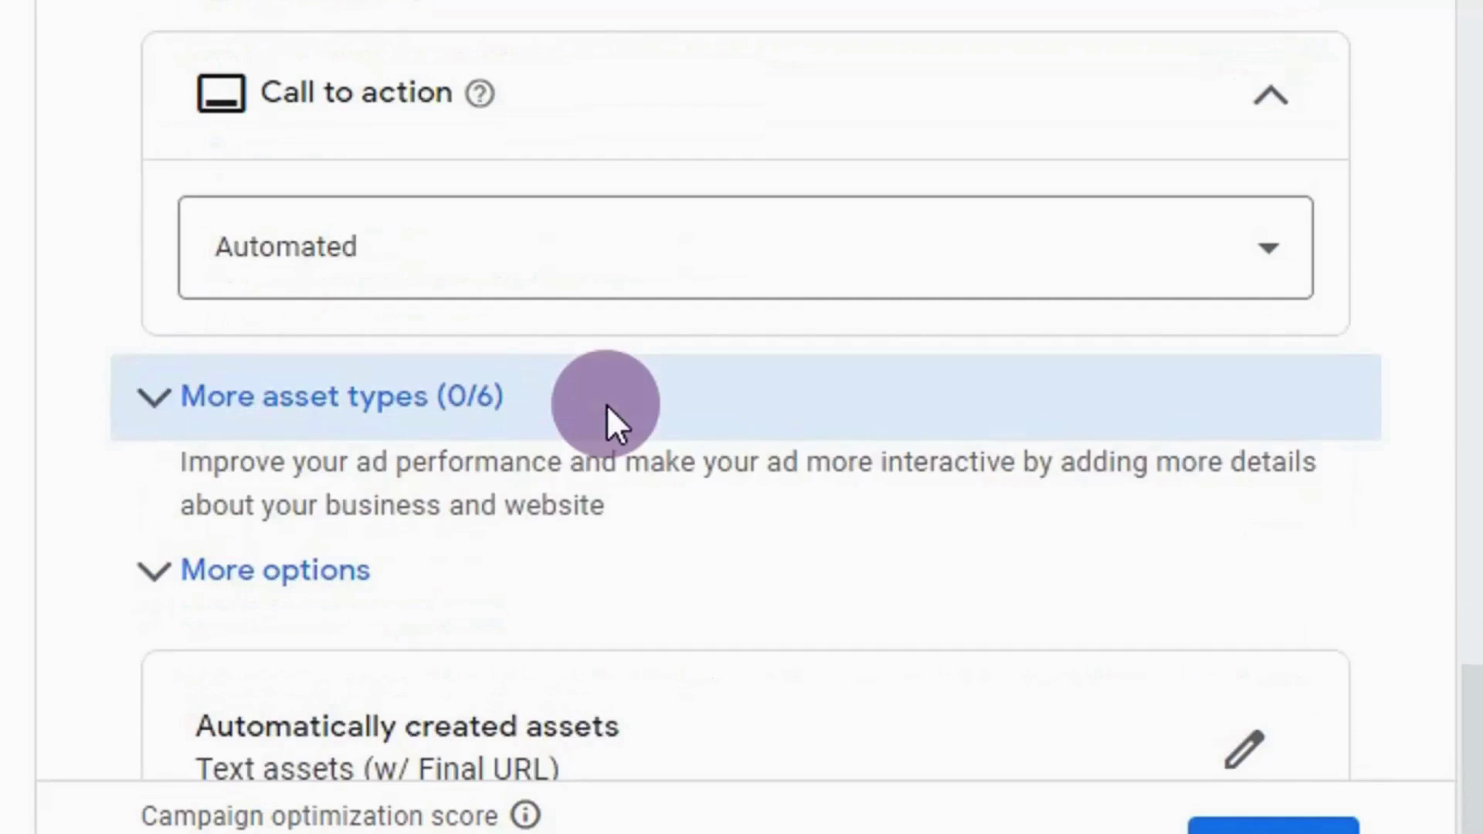
click(619, 308)
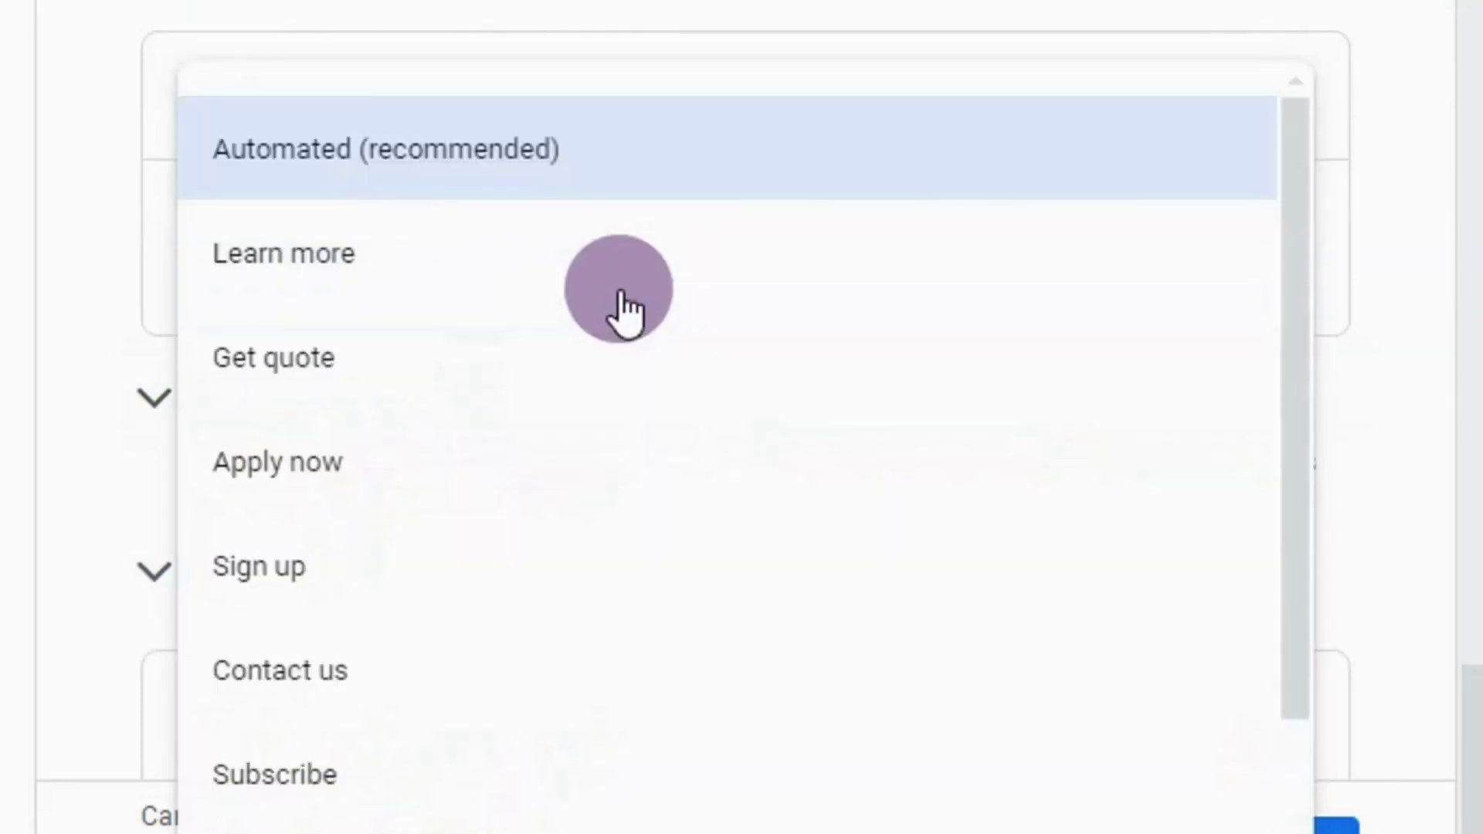
scroll(503, 442, down, 3)
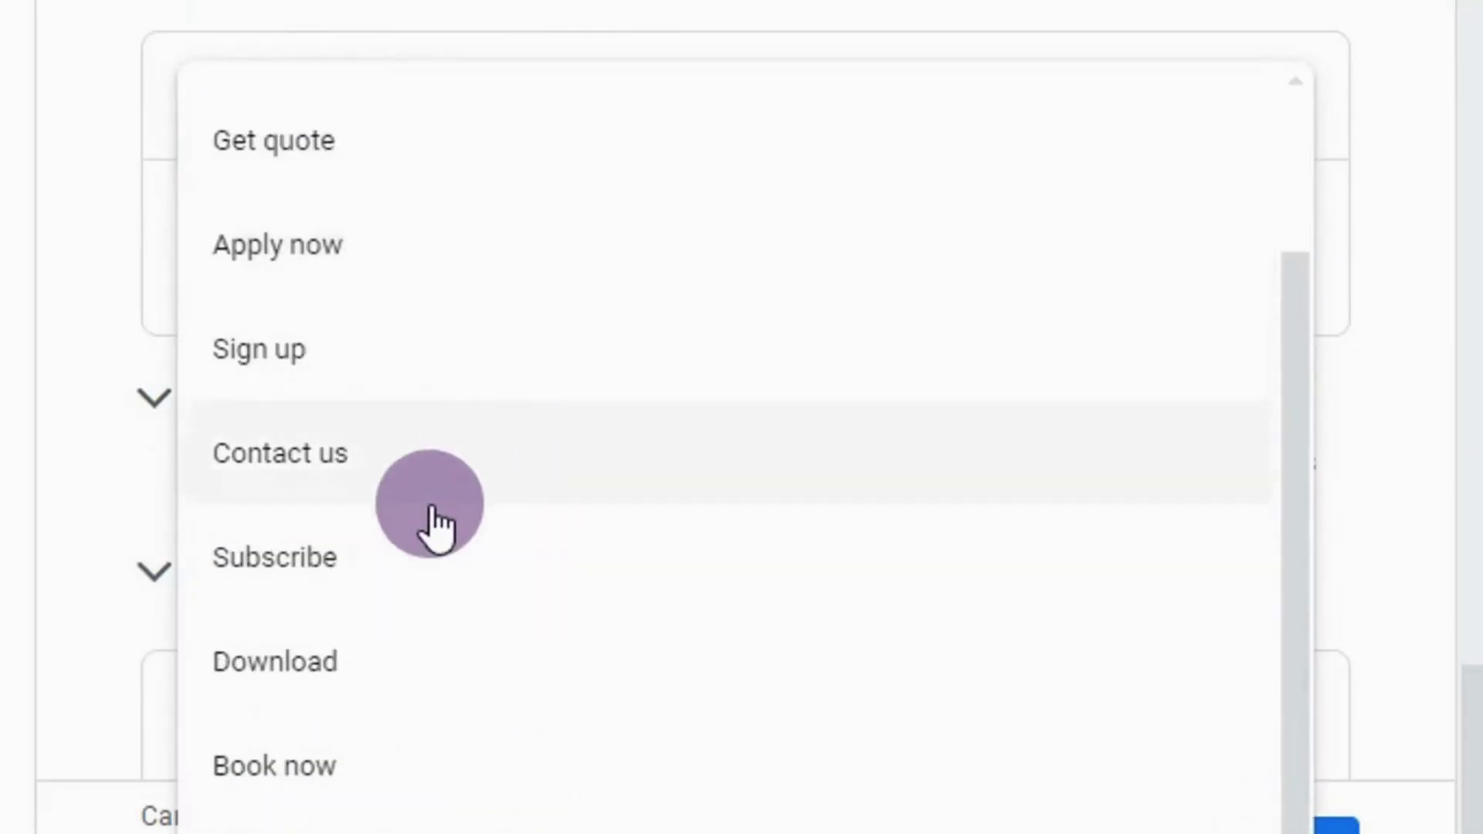
click(374, 557)
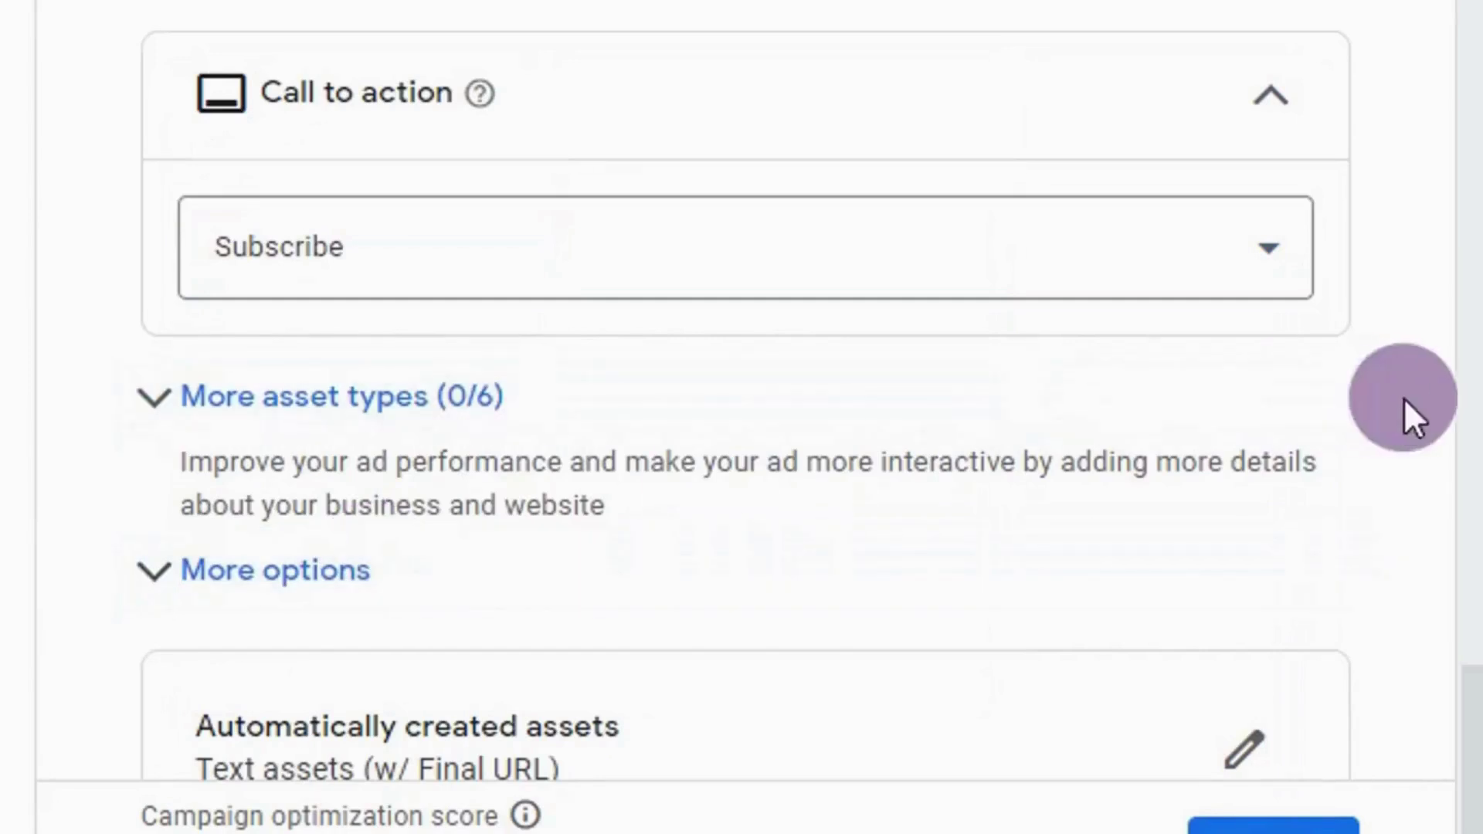
scroll(1406, 414, down, 1)
scroll(1474, 424, down, 2)
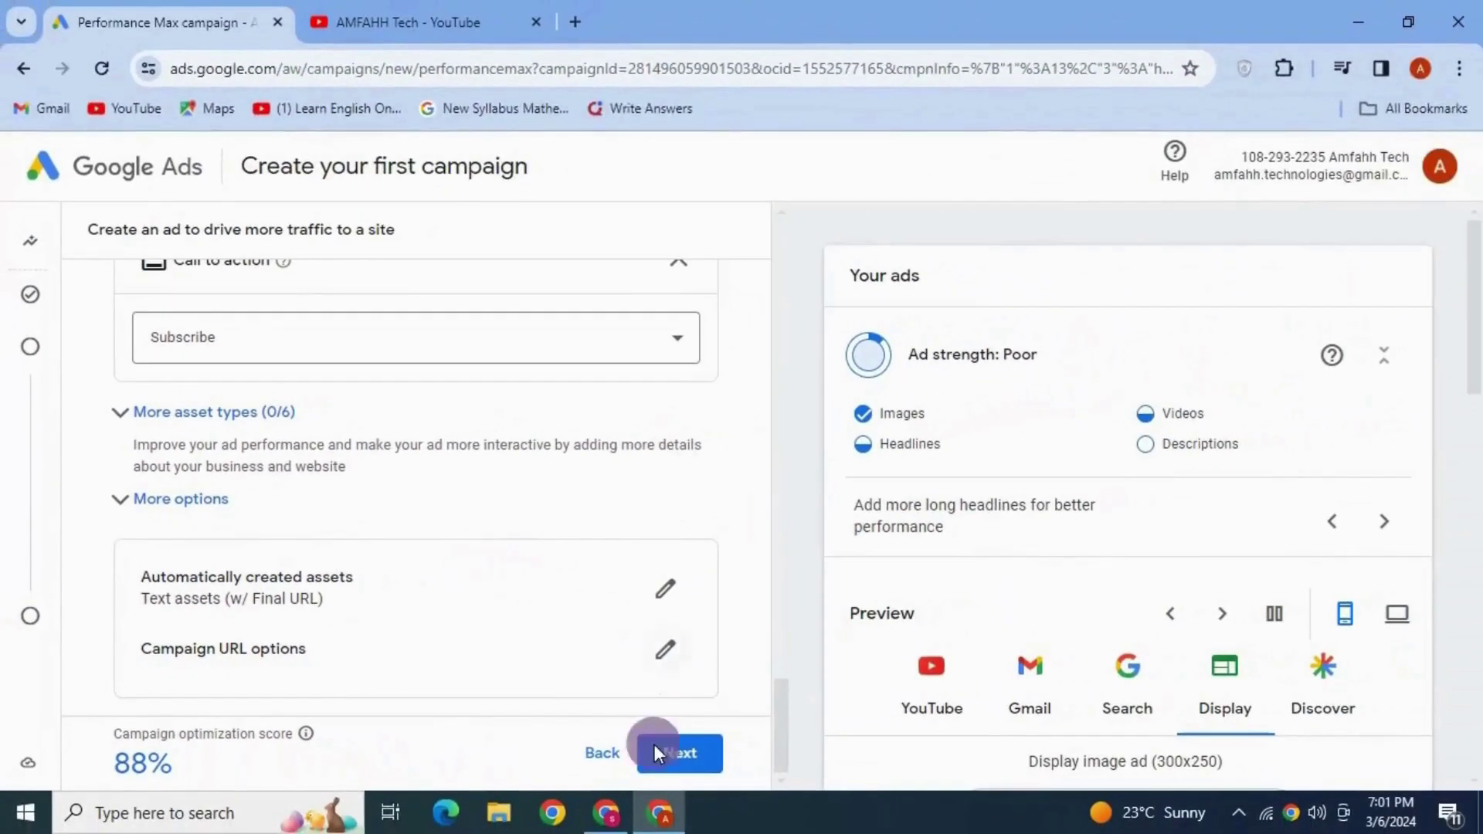
click(699, 769)
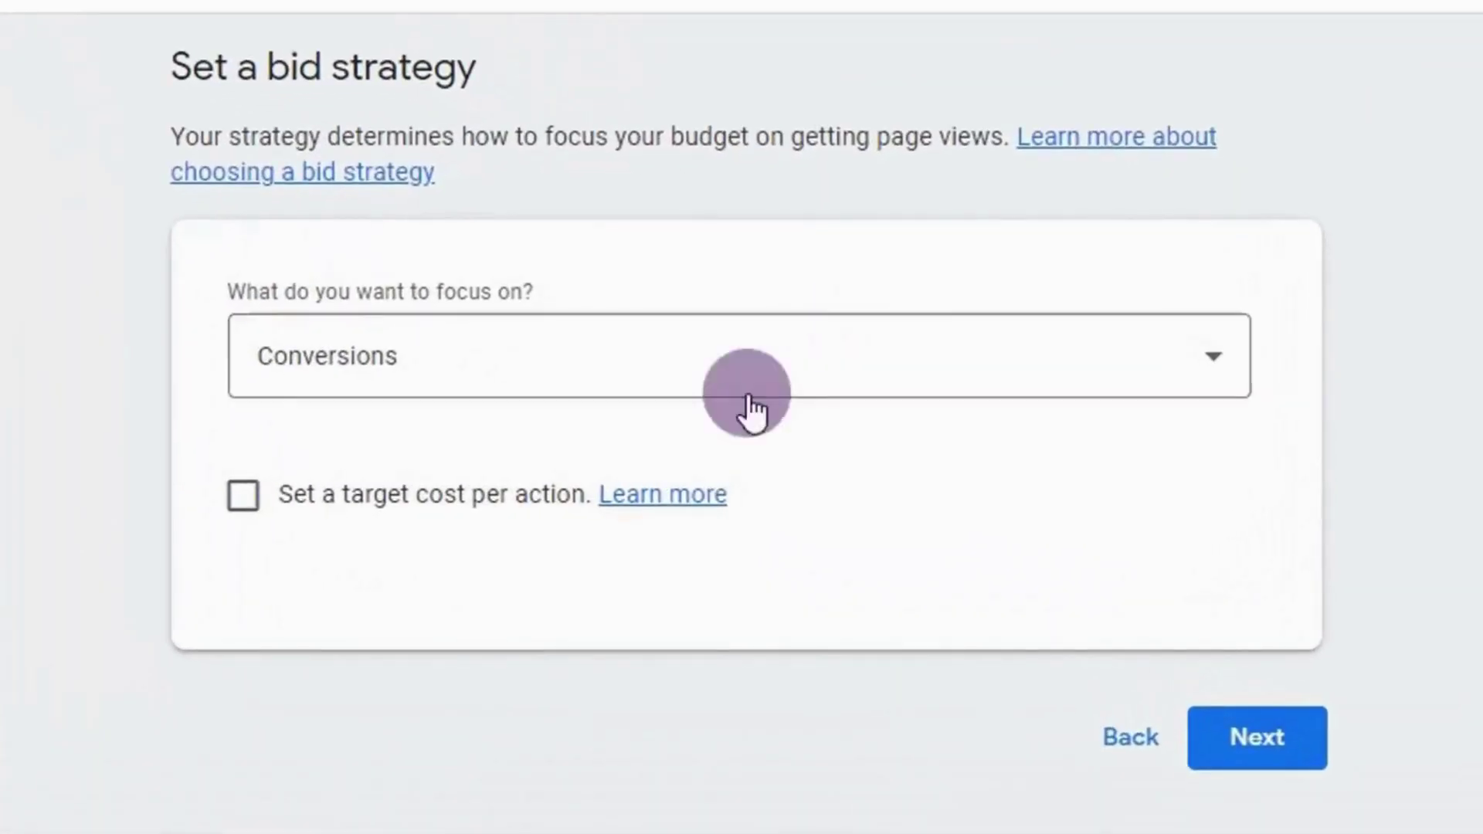
Step: Enable a target cost per action of PKR 3.00 and continue to the budget step
click(245, 496)
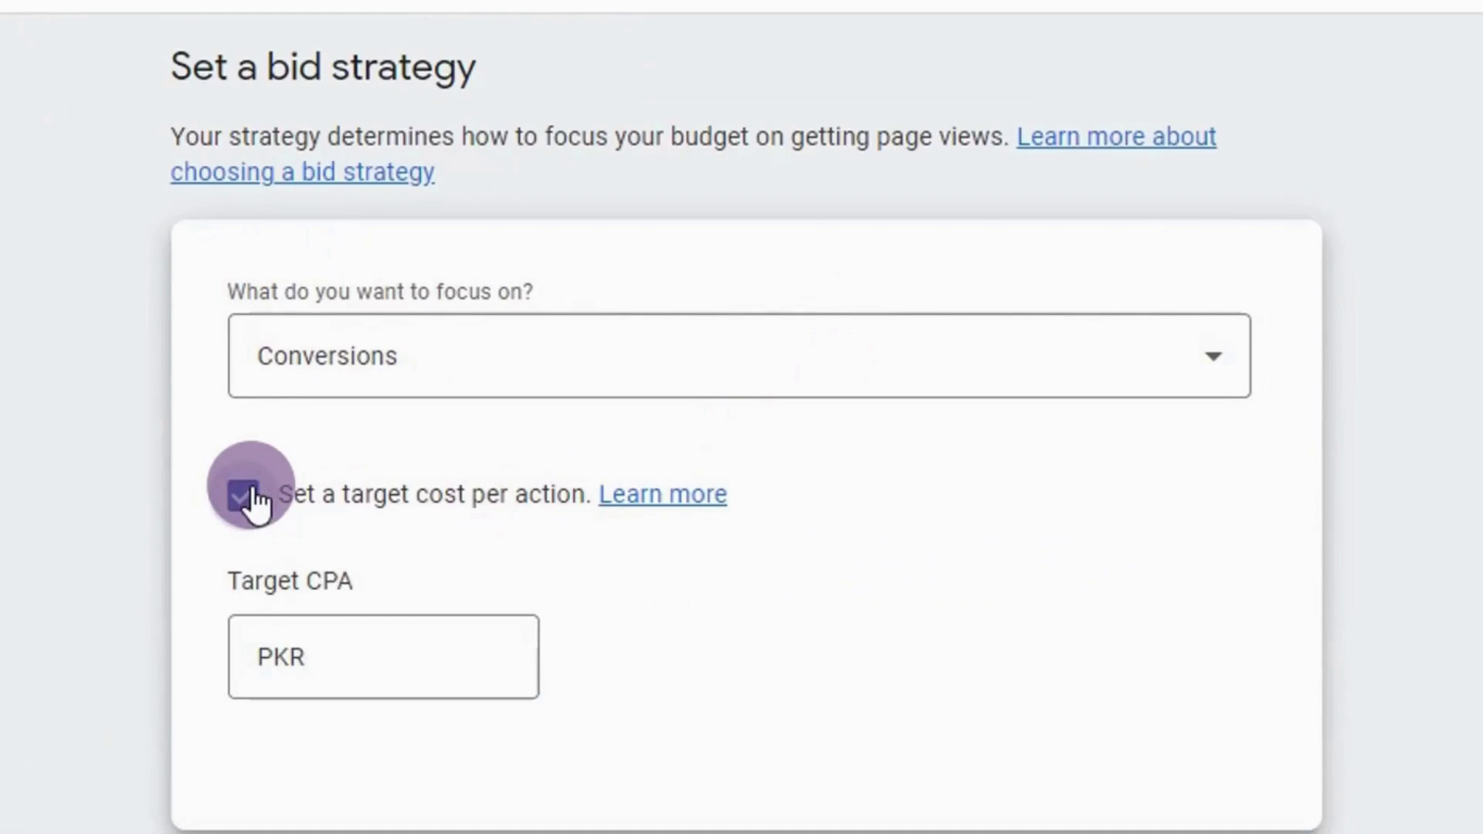
click(431, 662)
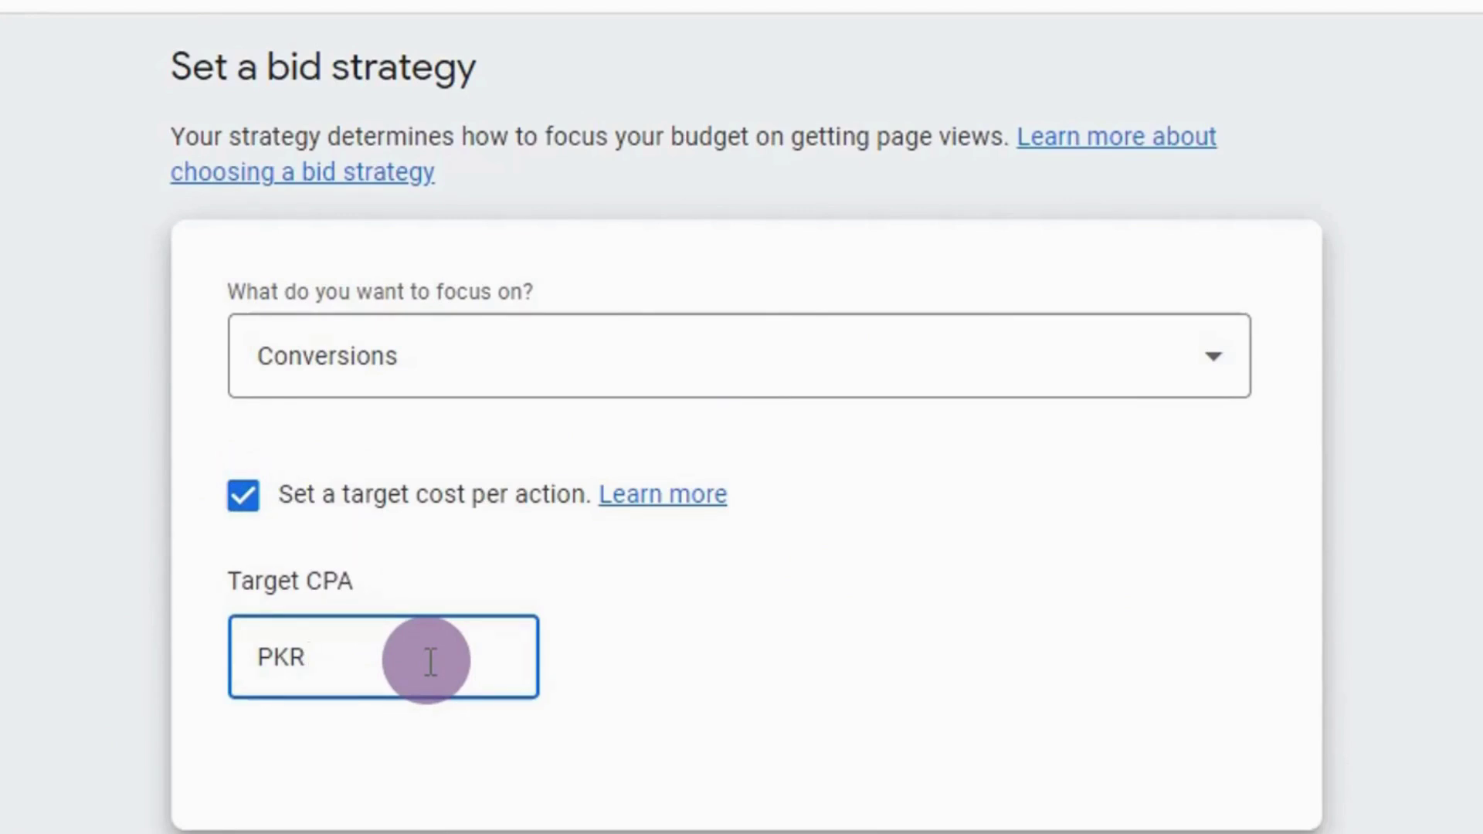
text(3)
key(Tab)
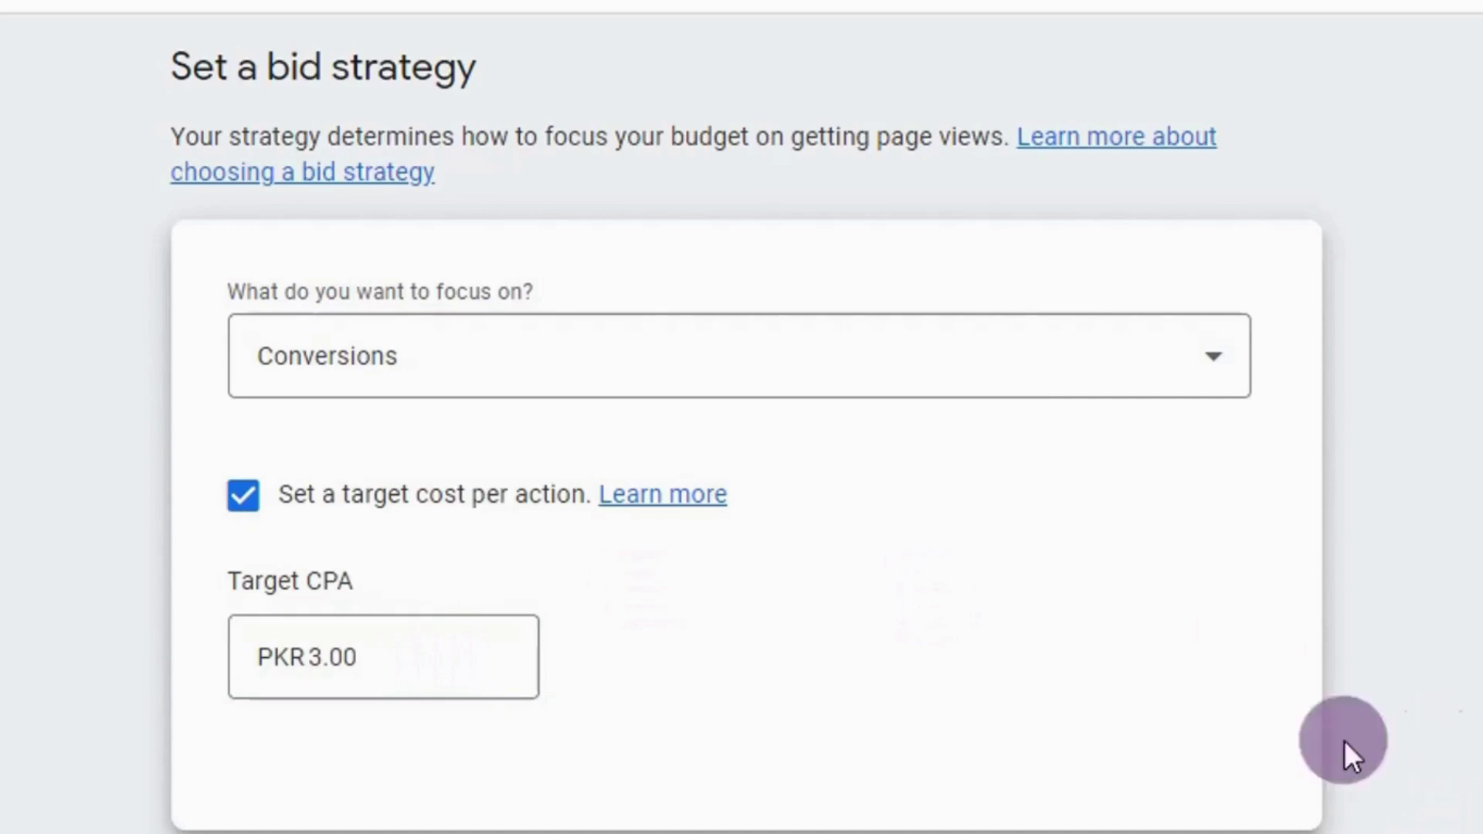
scroll(1055, 681, down, 3)
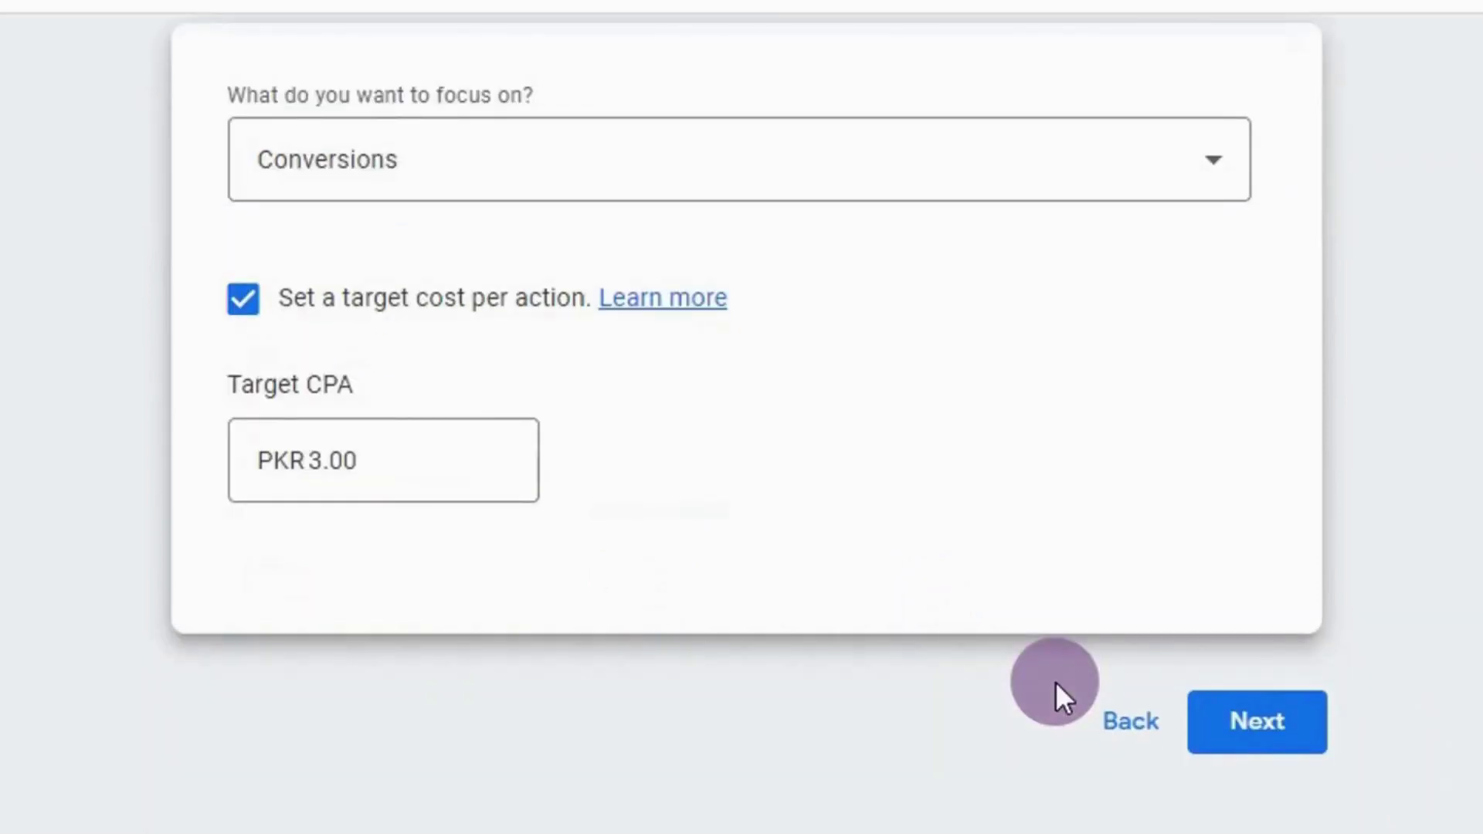
click(1304, 759)
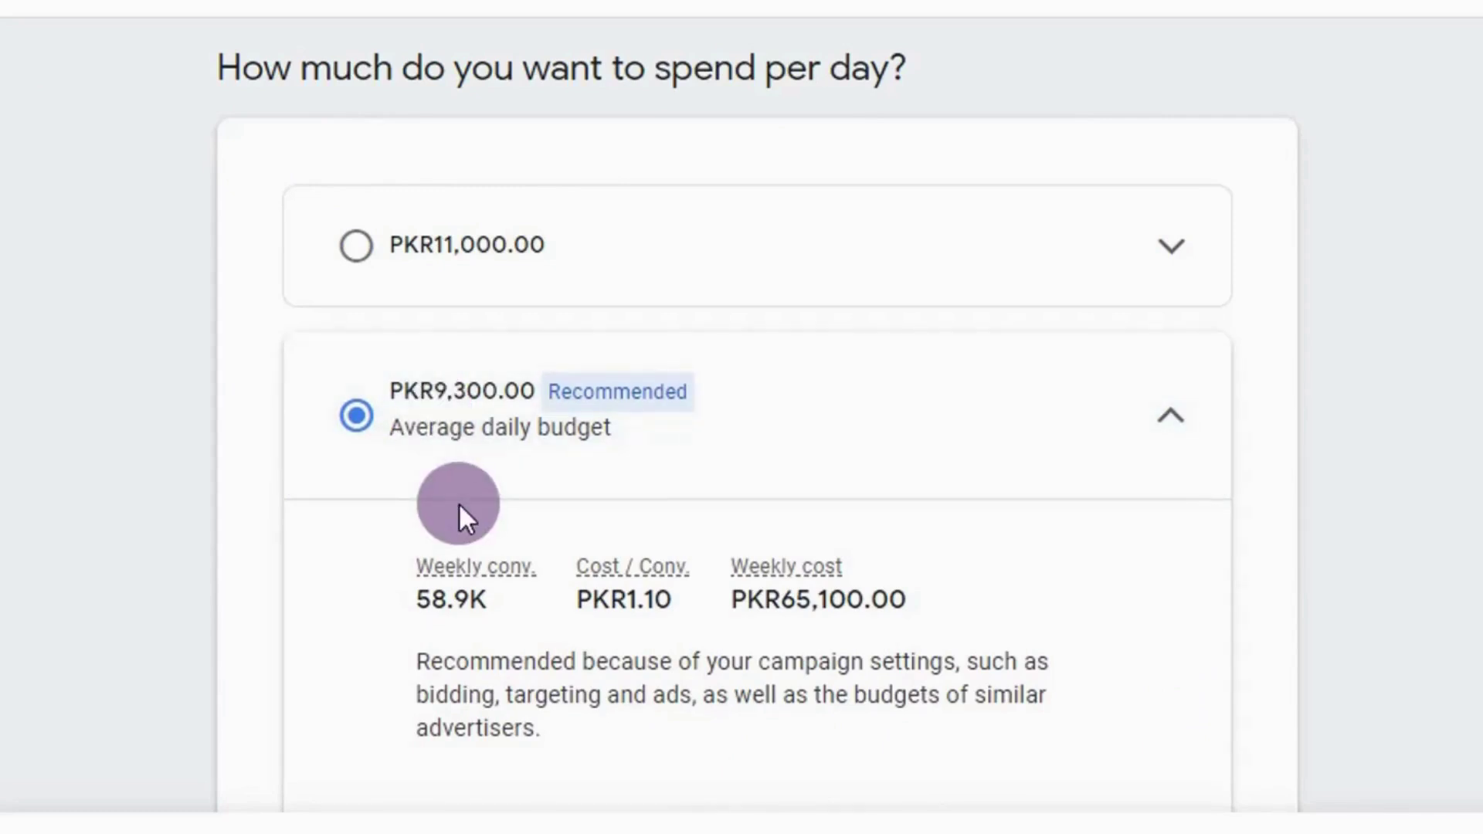
Step: Select the custom PKR9,300.00 daily budget and continue to account and payment details
scroll(459, 503, down, 3)
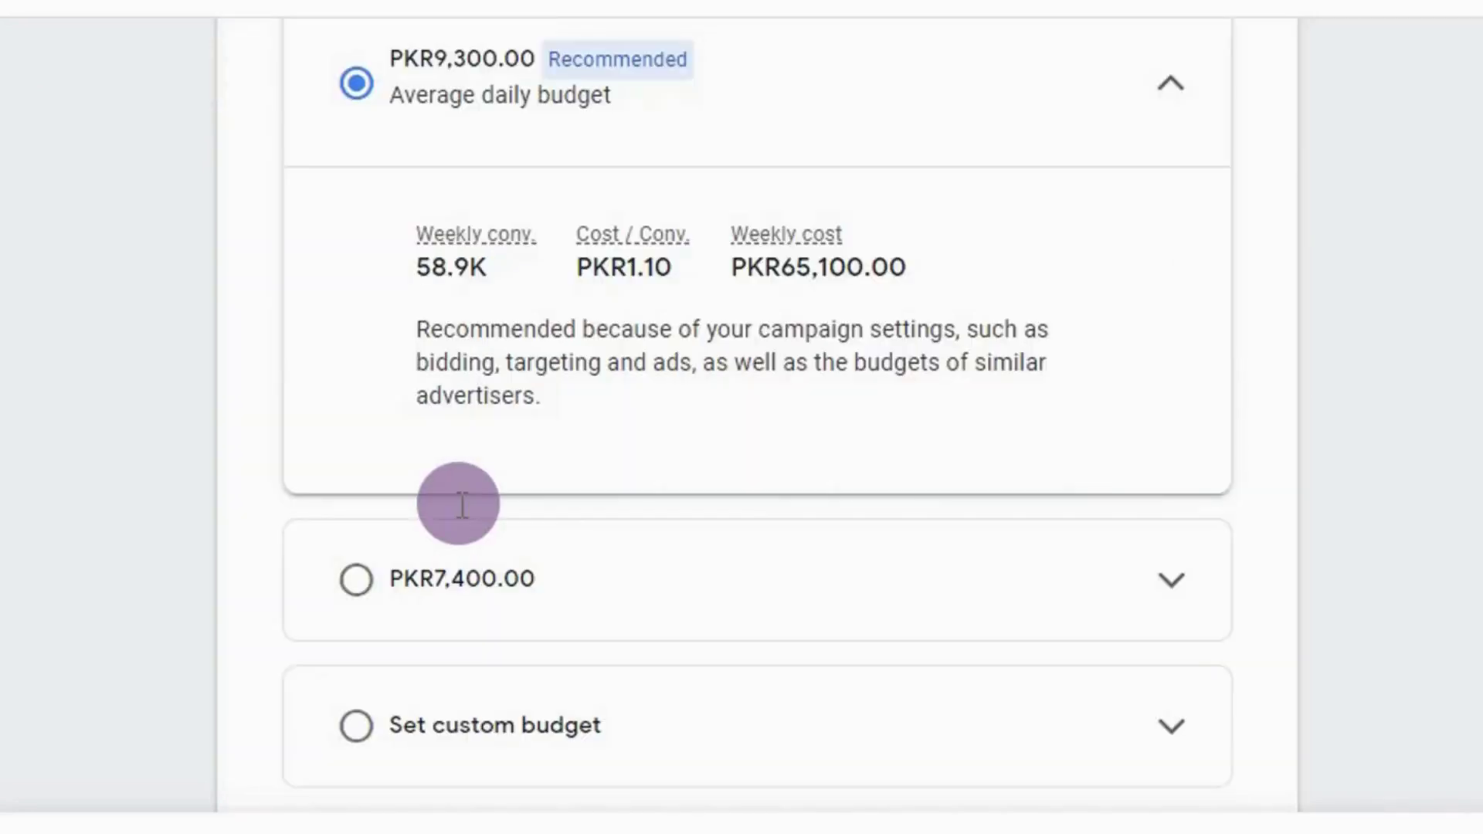
scroll(458, 502, down, 3)
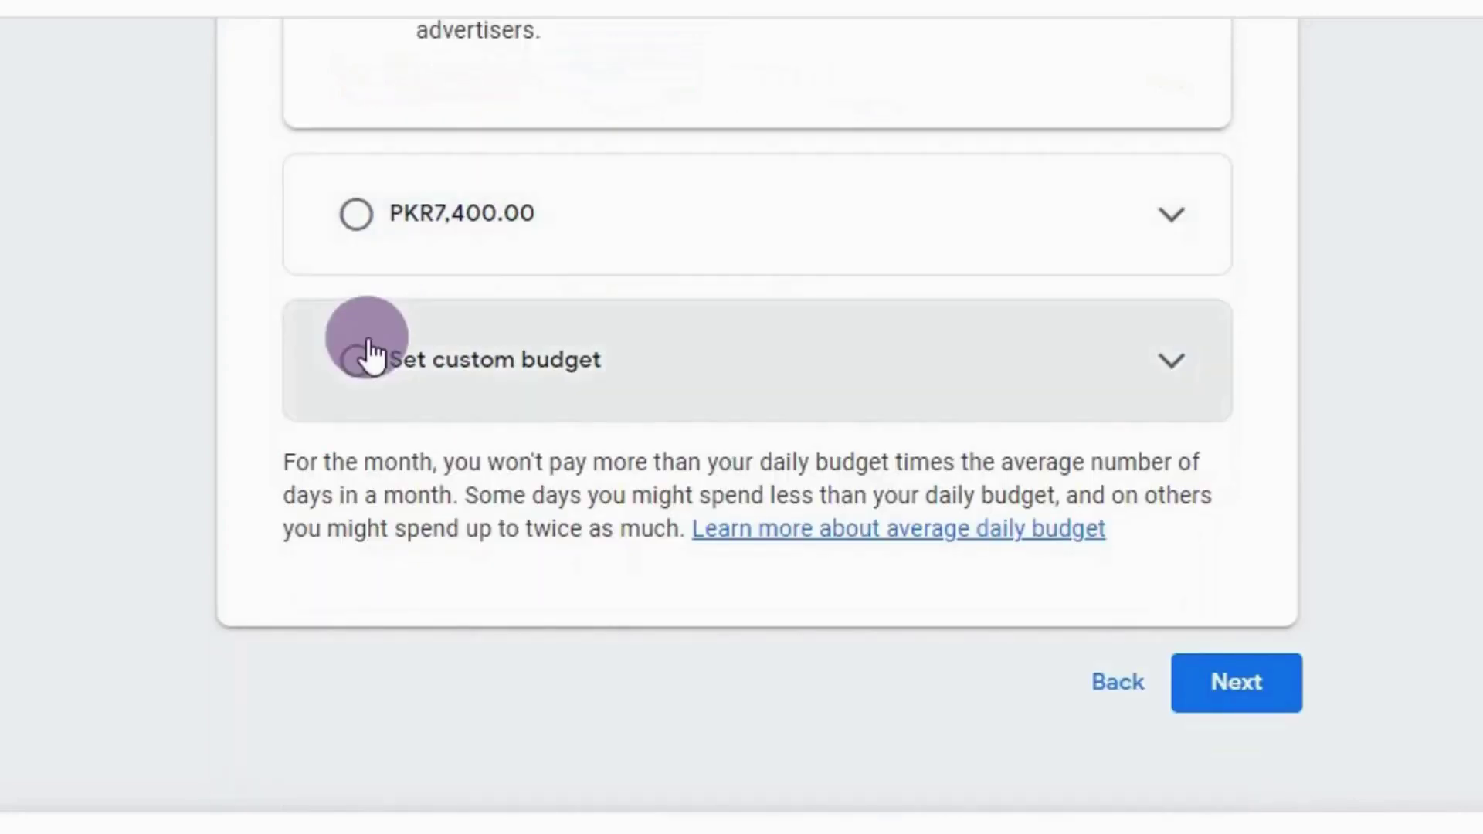
click(356, 360)
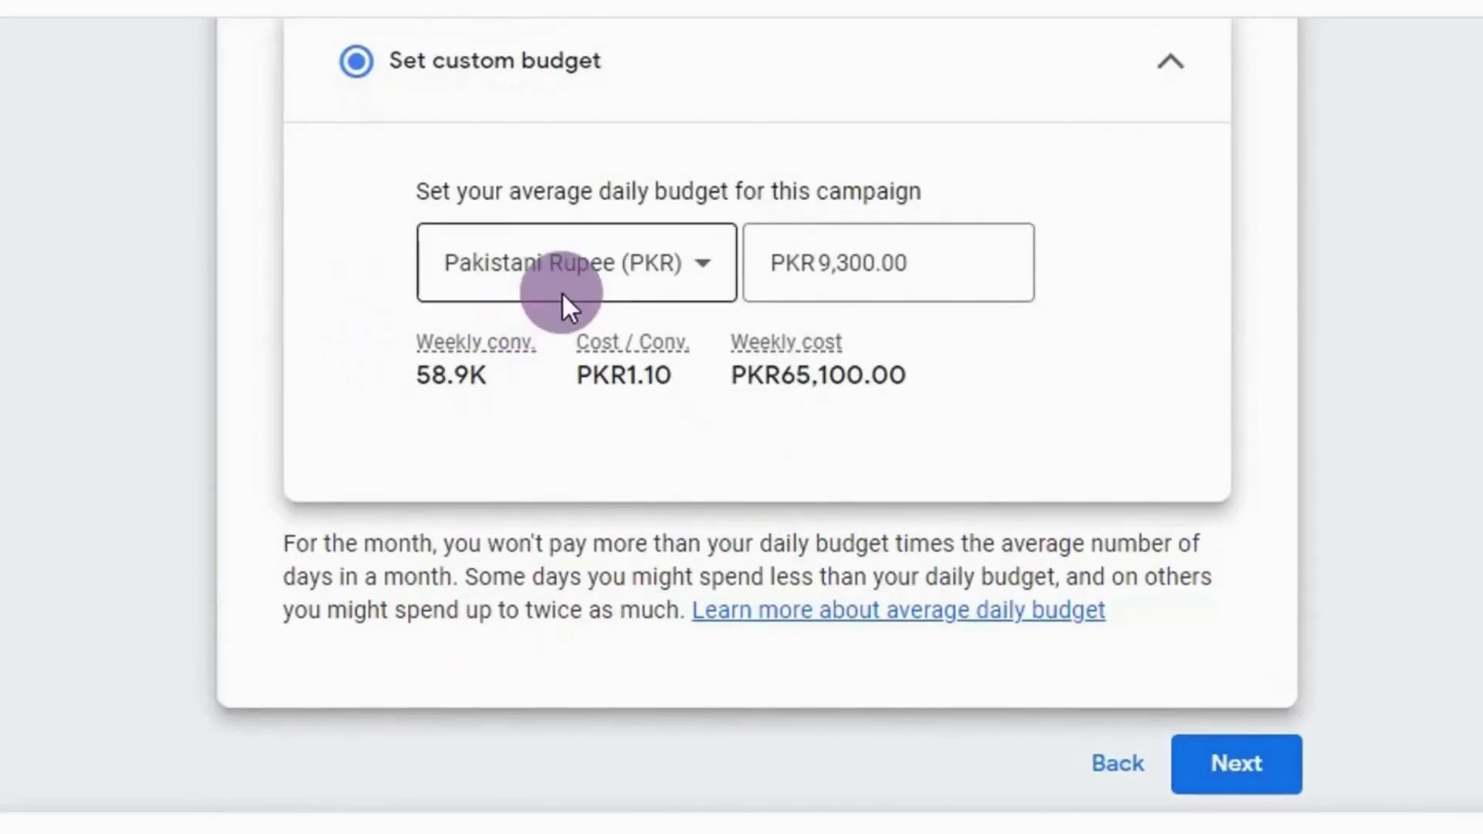
click(1187, 62)
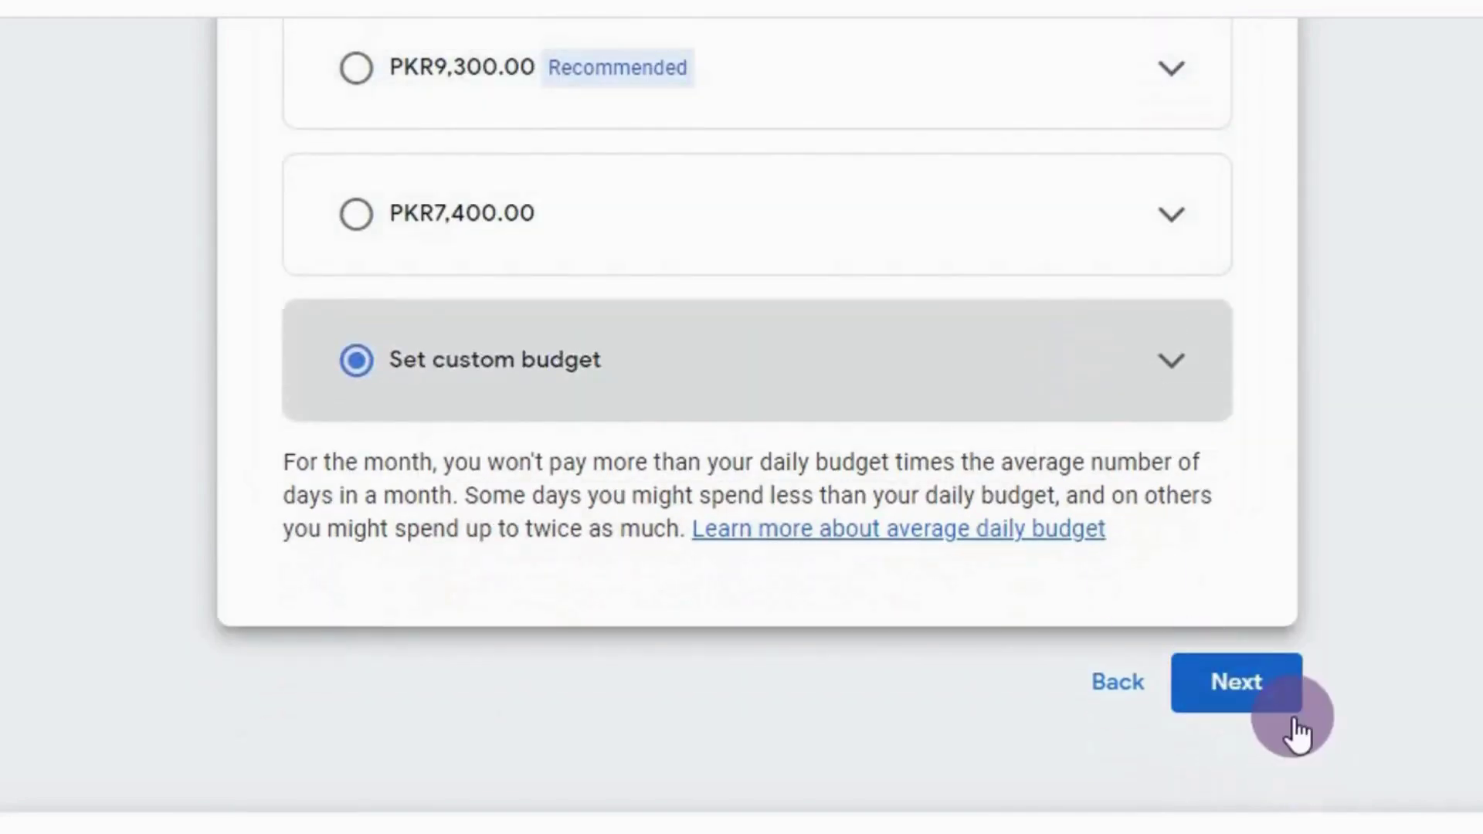
click(1274, 707)
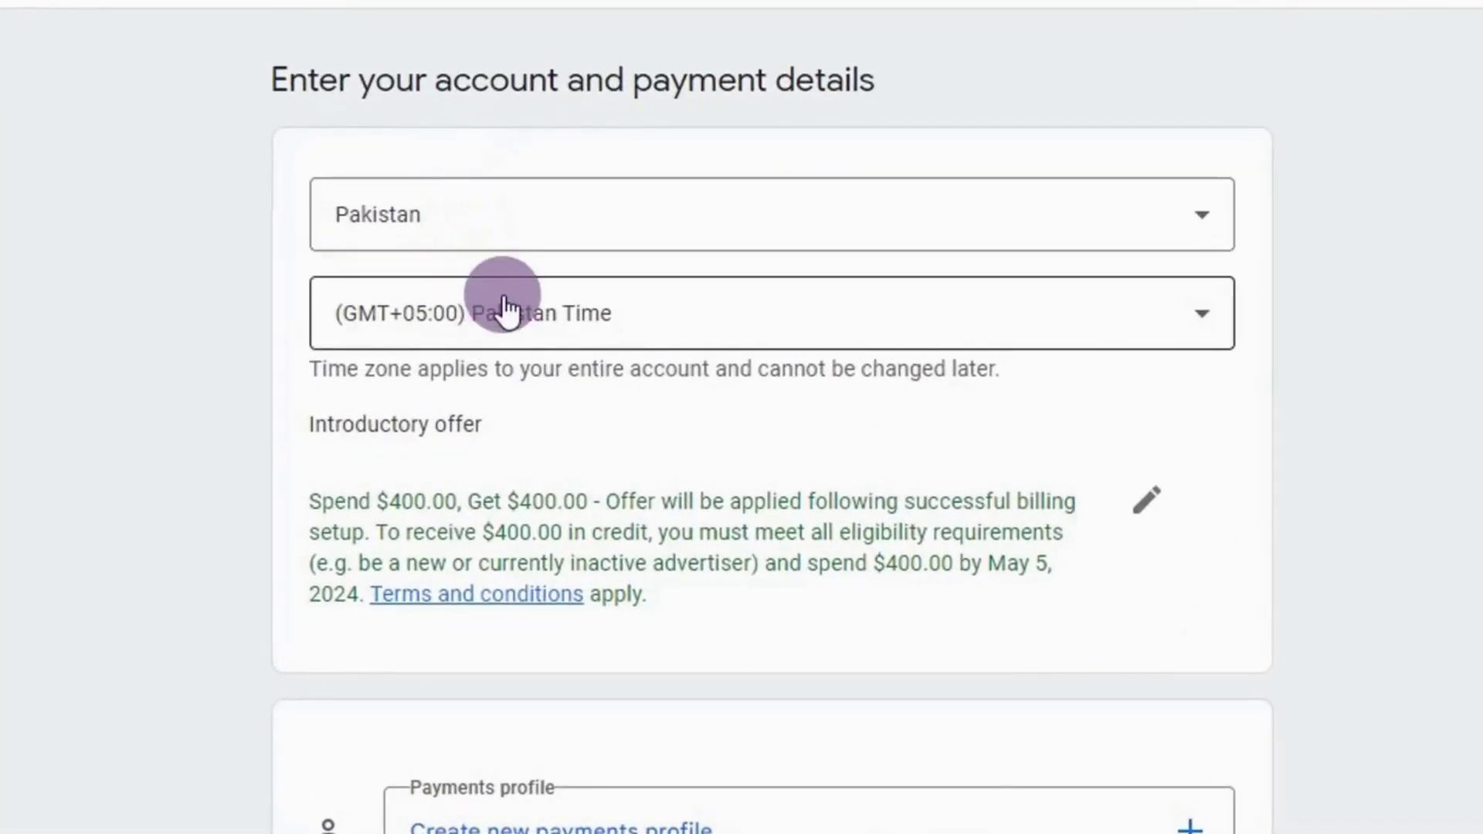
Step: Start a new Organization payments profile named AMFAHH TECH with legal name Amfahh Tech
scroll(1468, 321, down, 3)
scroll(772, 417, down, 4)
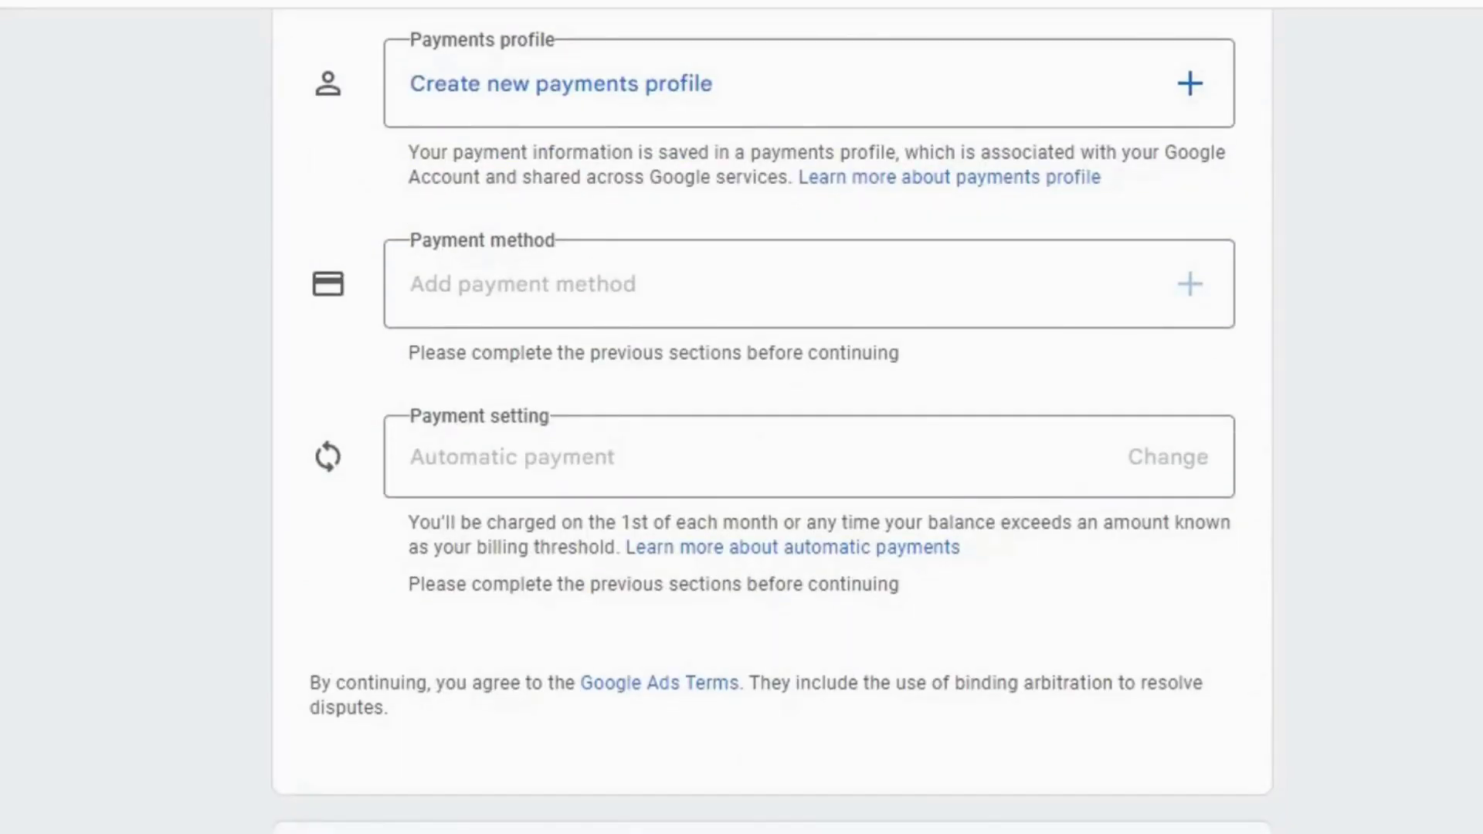
click(1184, 84)
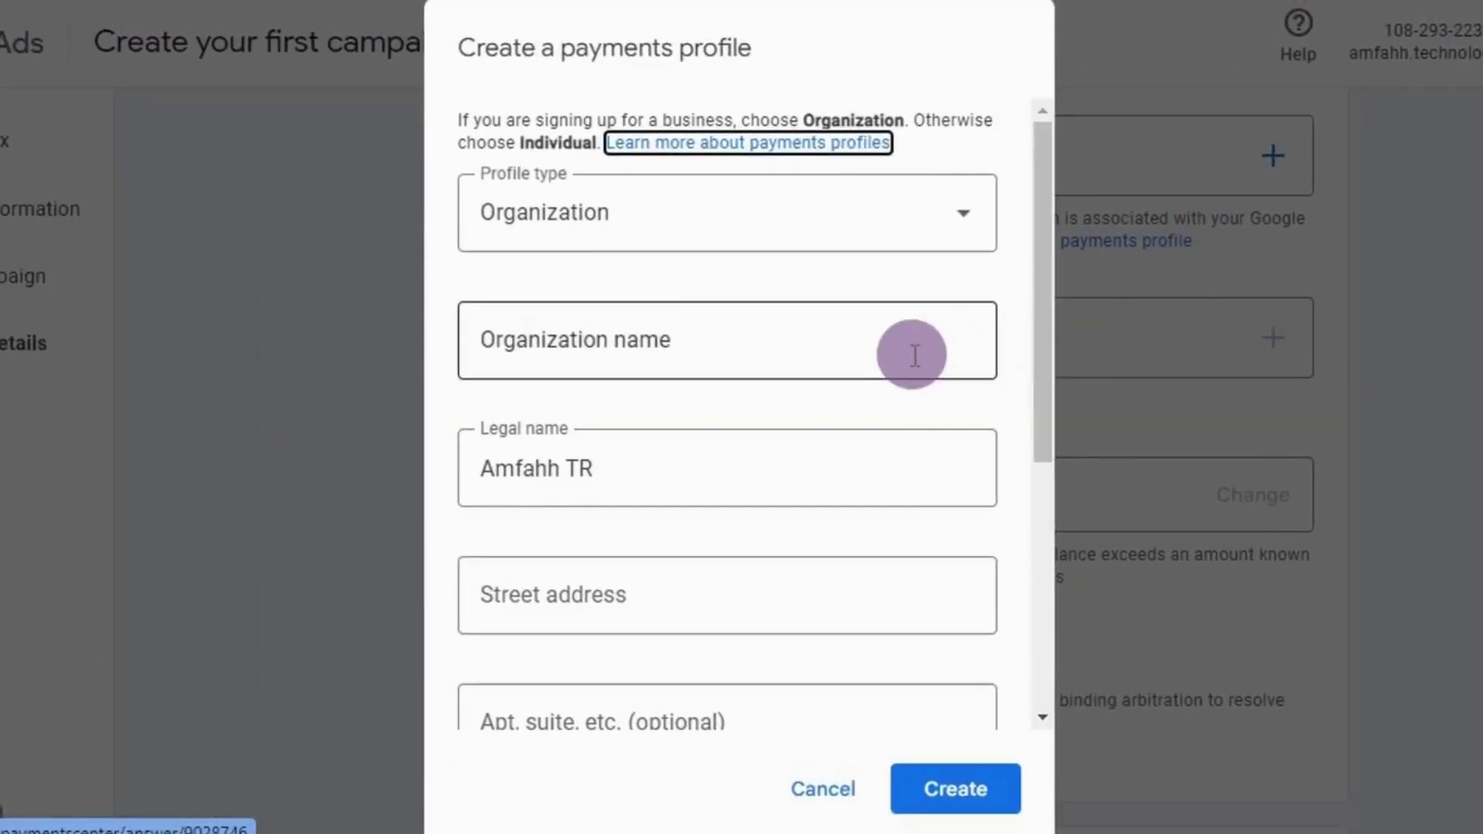
scroll(914, 355, down, 5)
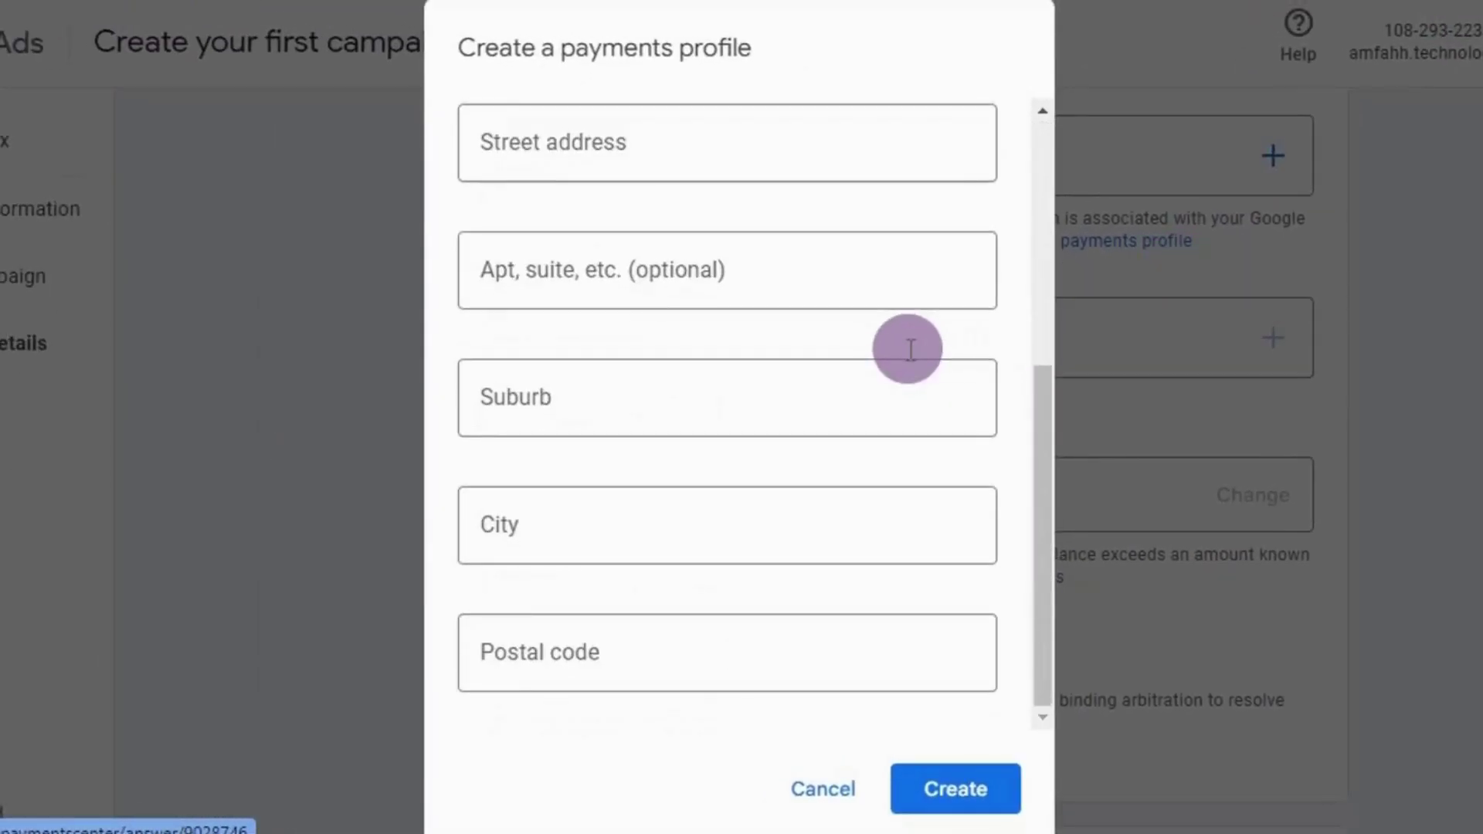
scroll(909, 349, up, 5)
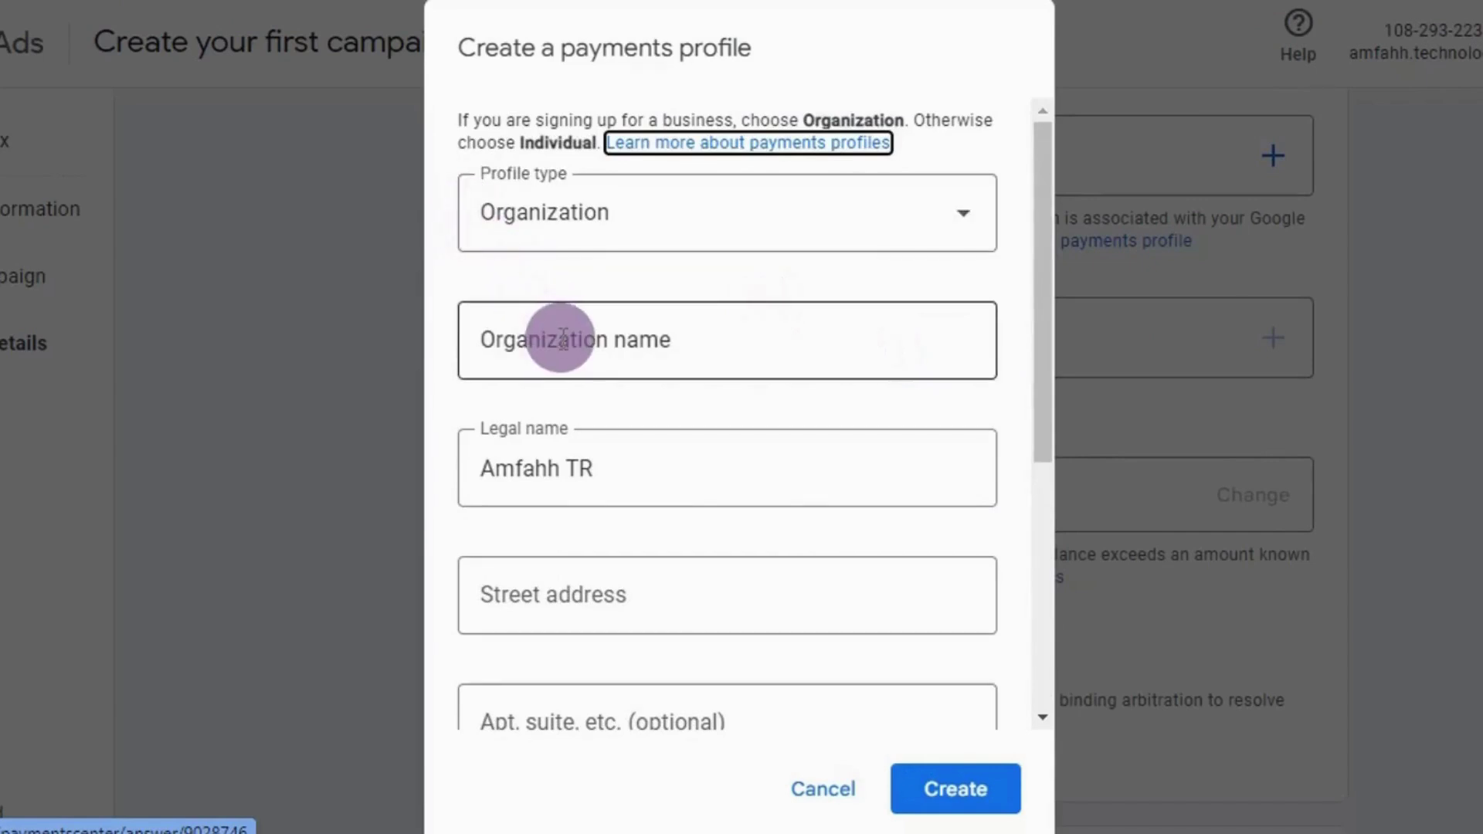
click(578, 213)
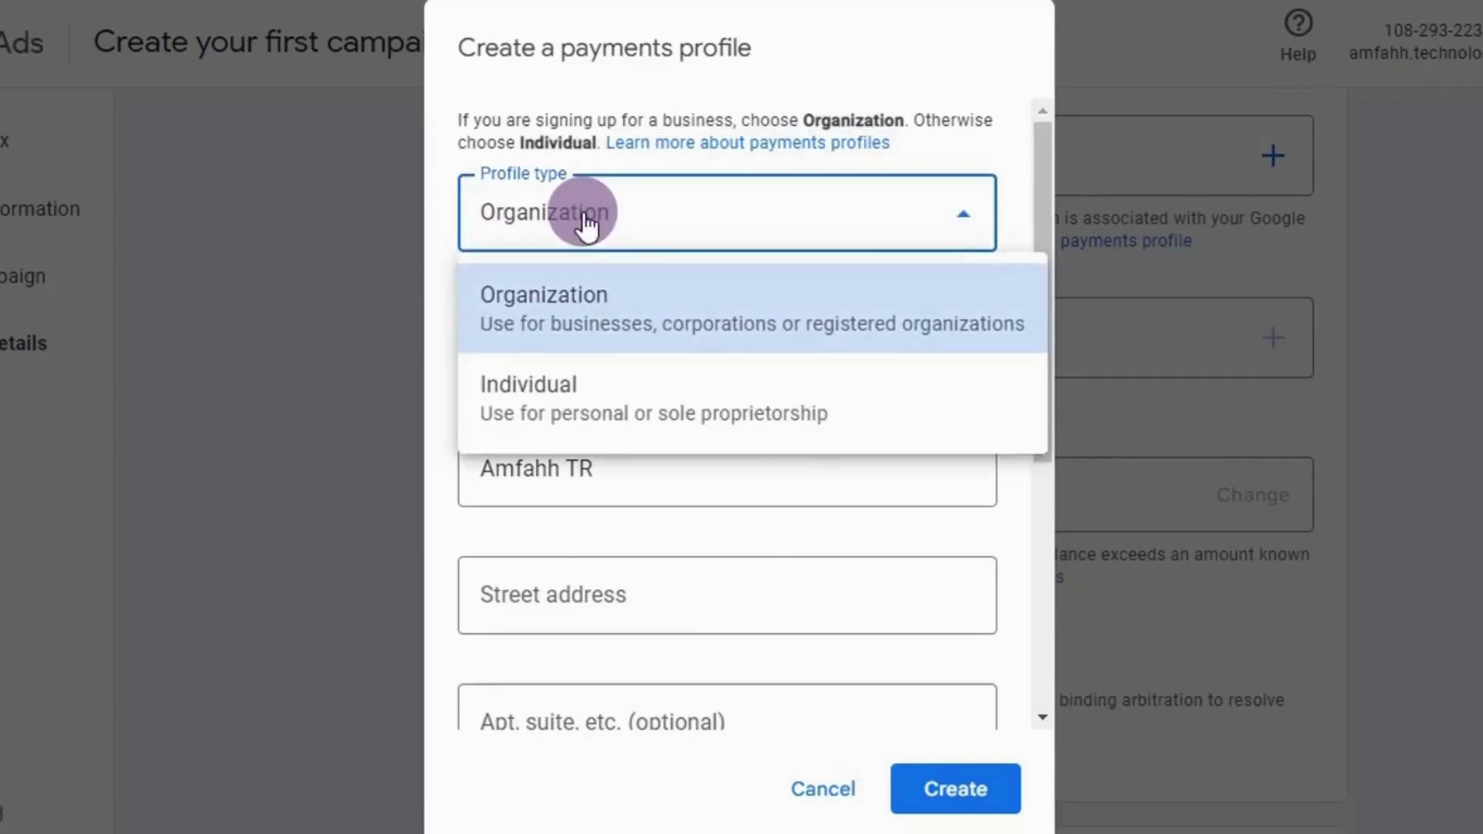
click(791, 307)
click(775, 346)
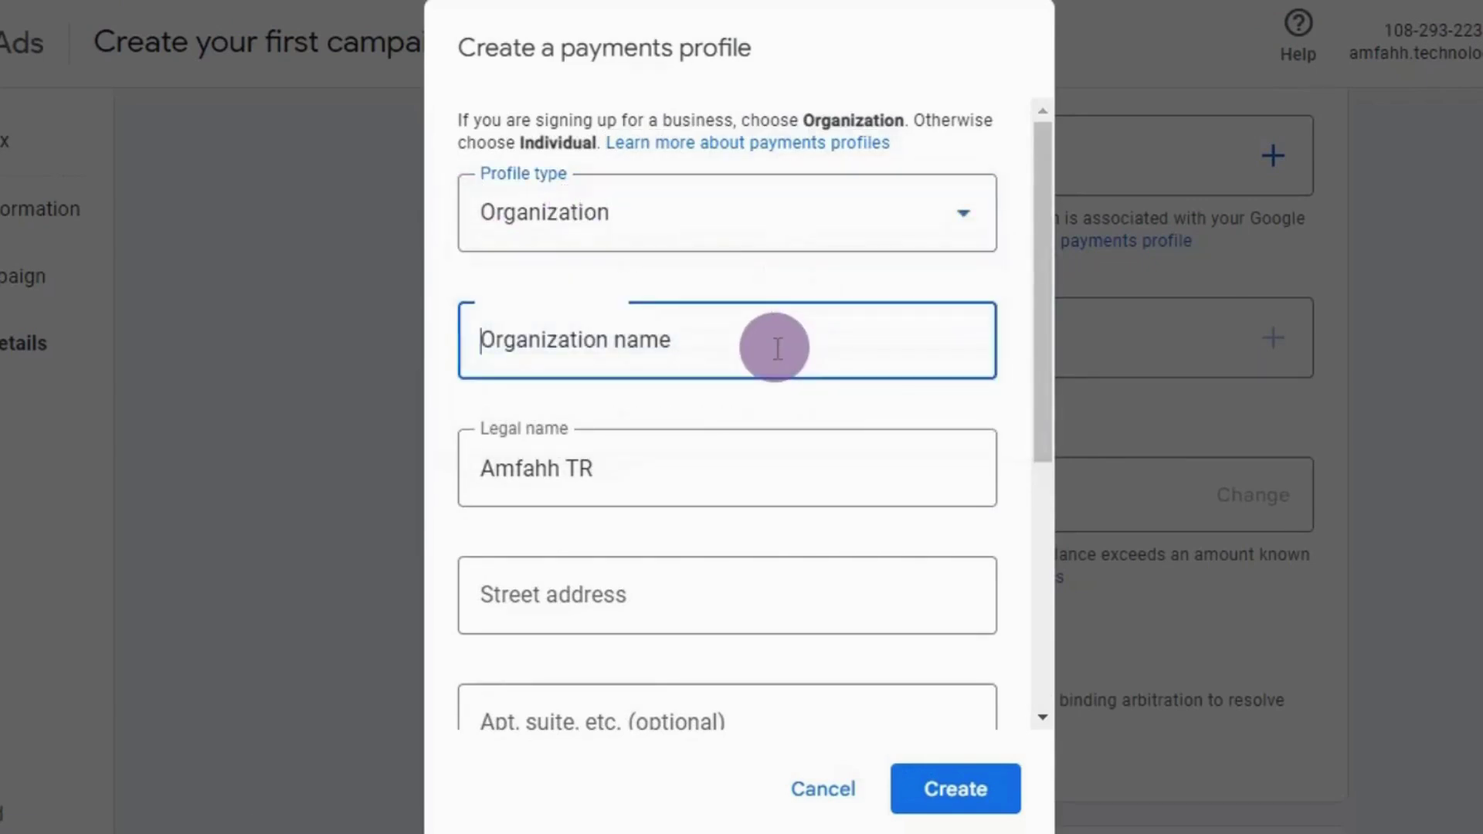
text(AMFA)
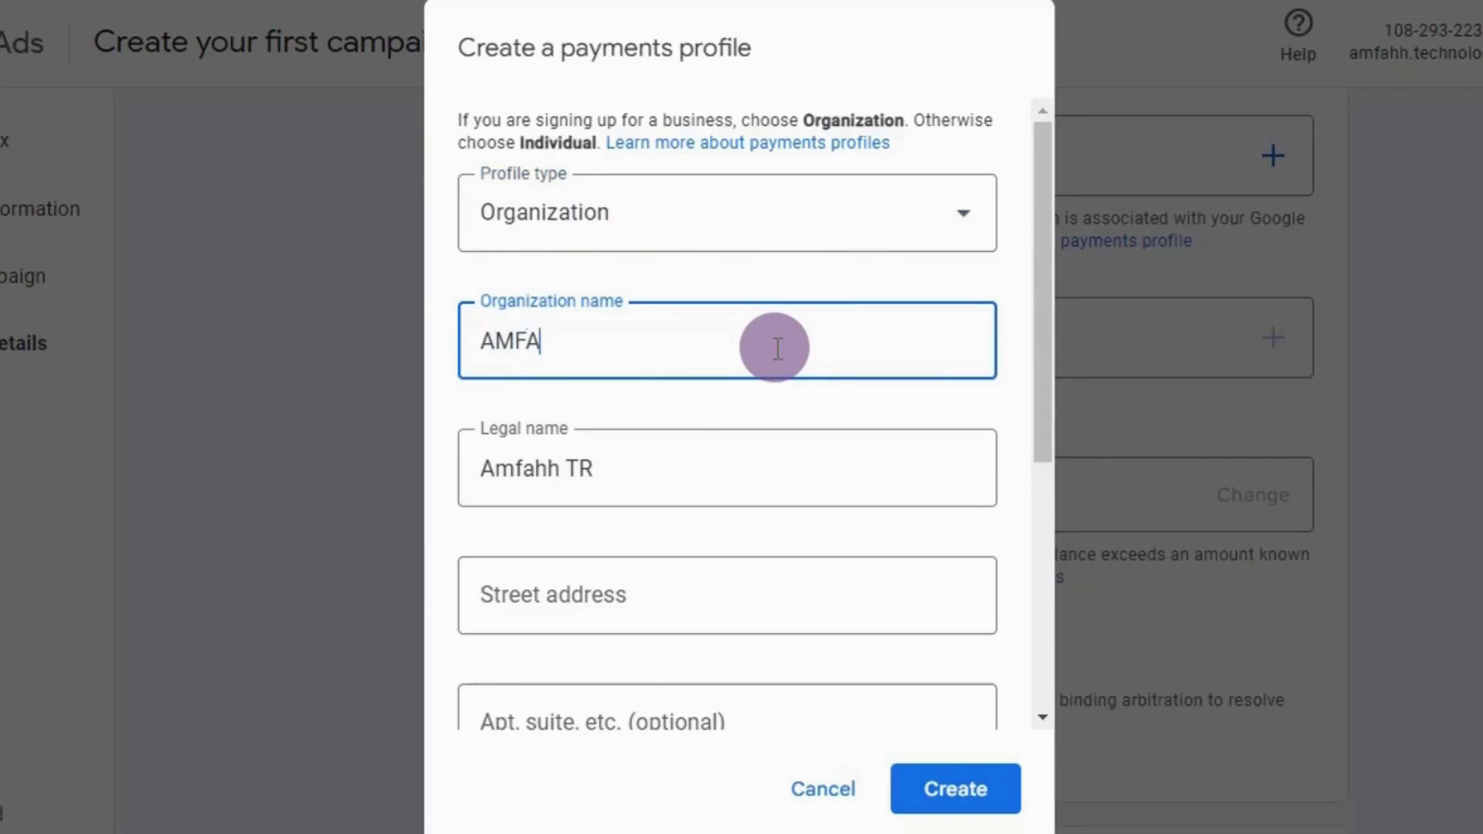
text(HH TECH)
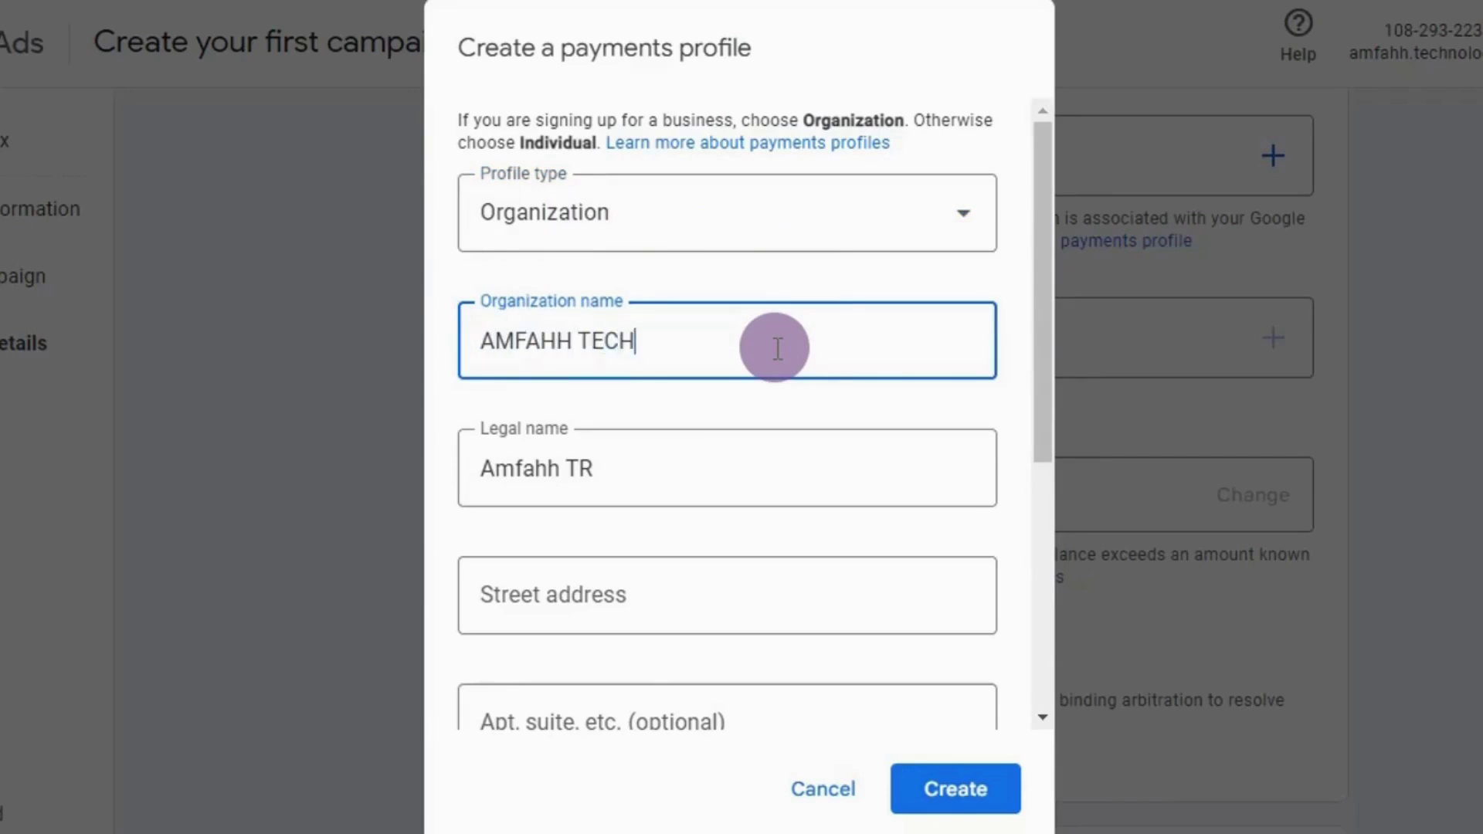
key(Tab)
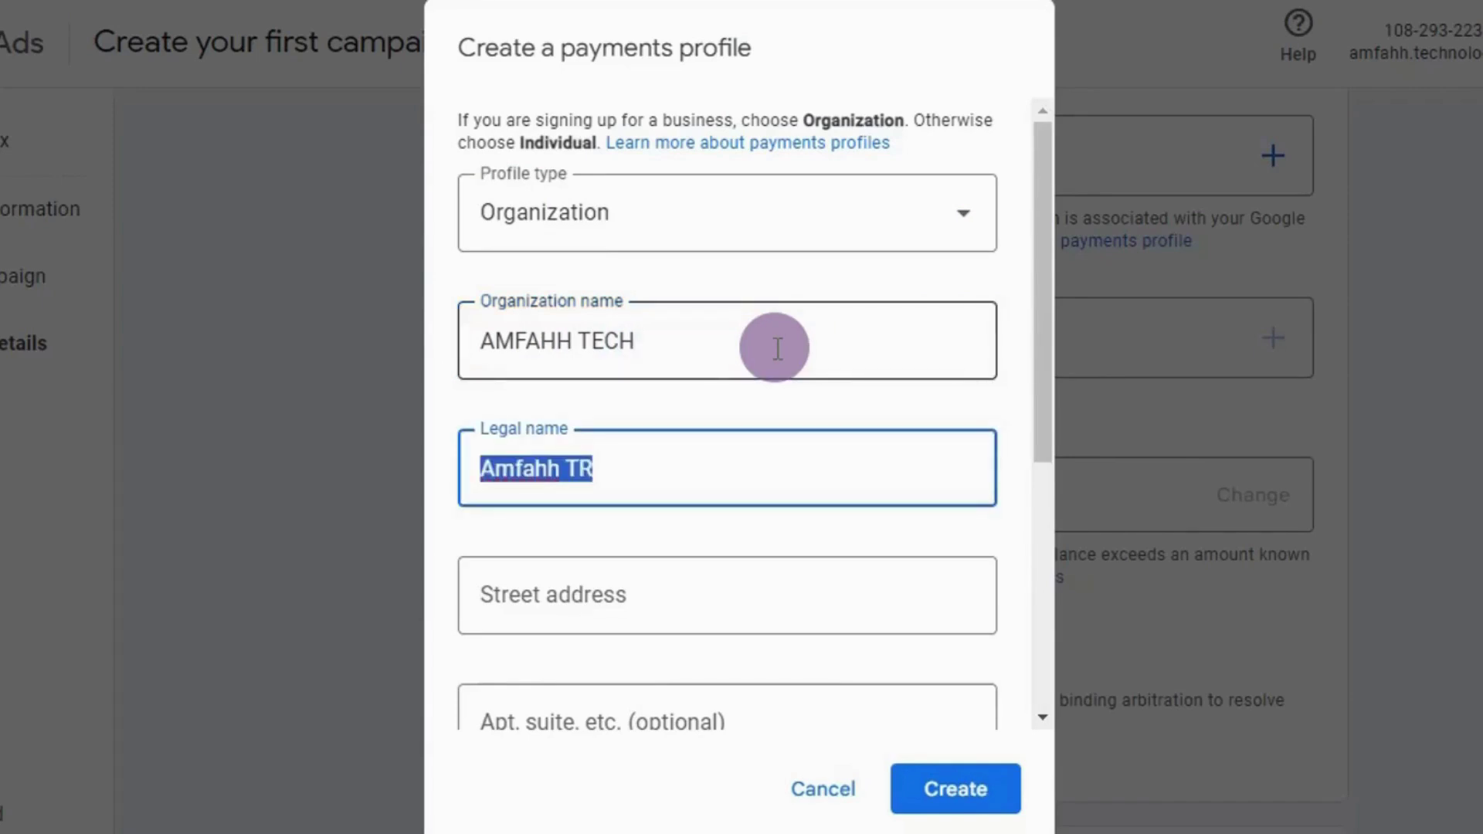
text(Amfahh Te)
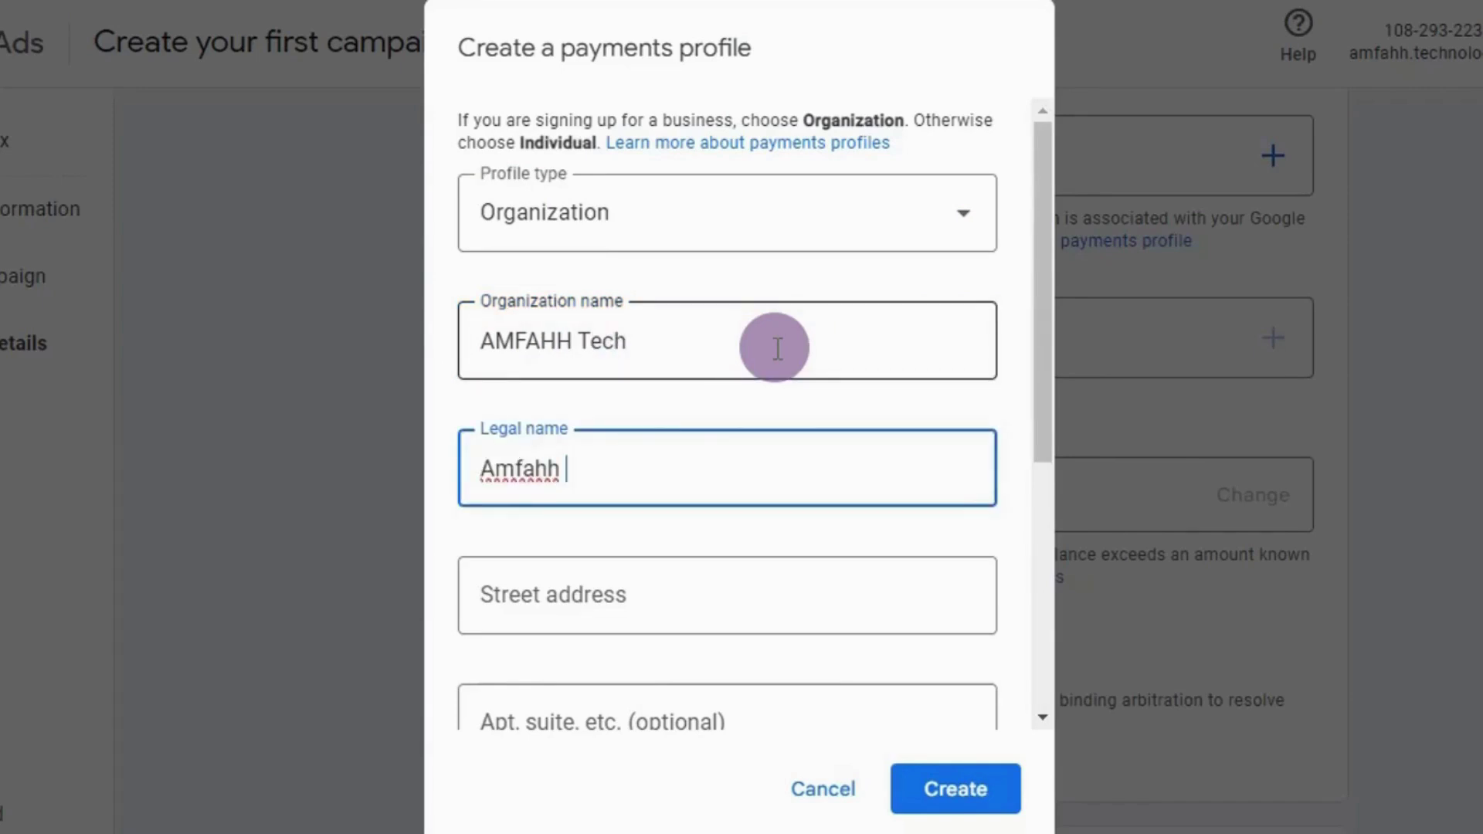
text(ch)
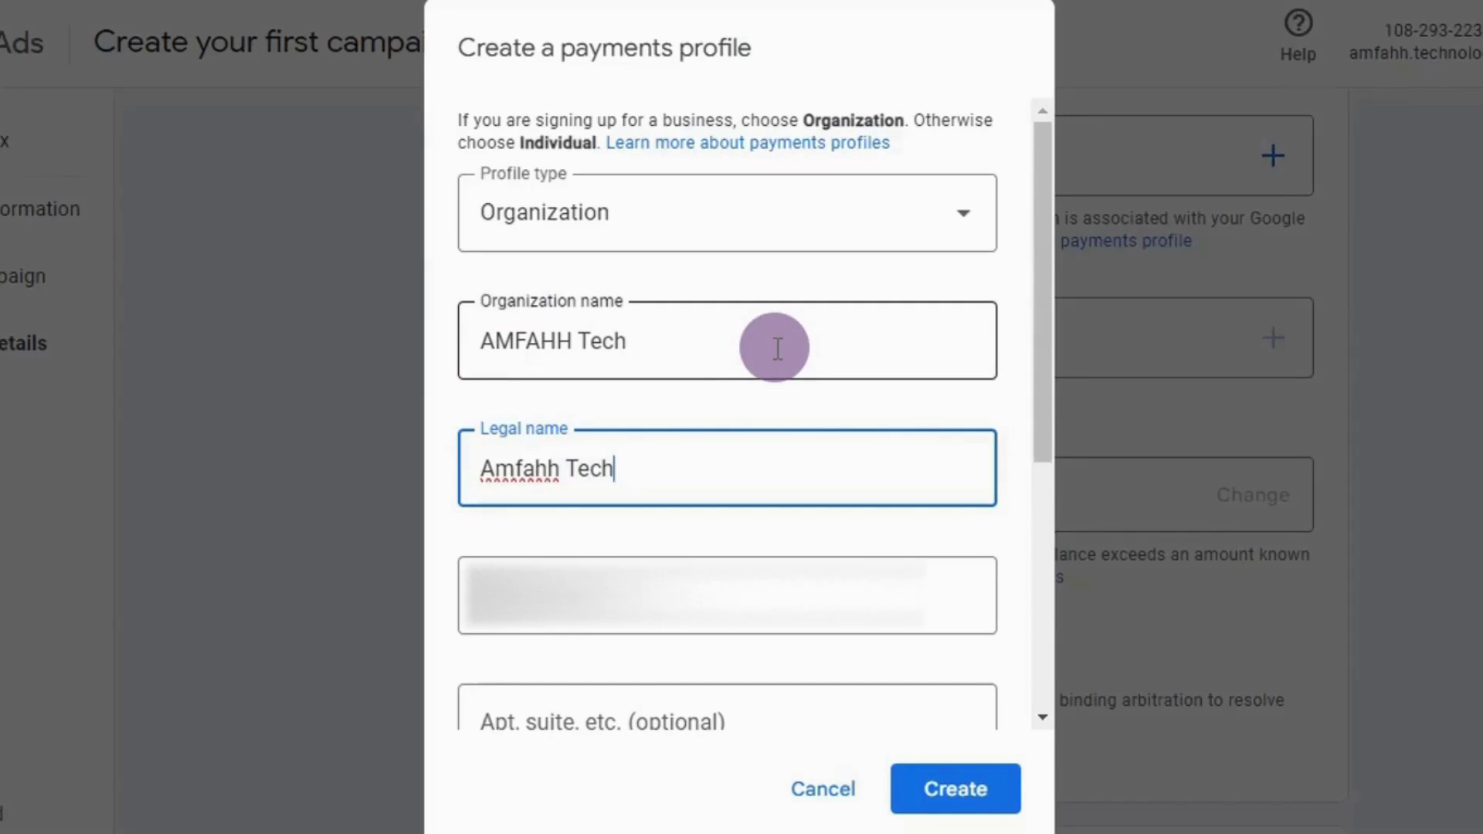
Step: Fill in the business street address, city and postal code, then create the profile
click(826, 595)
text(408 Safari)
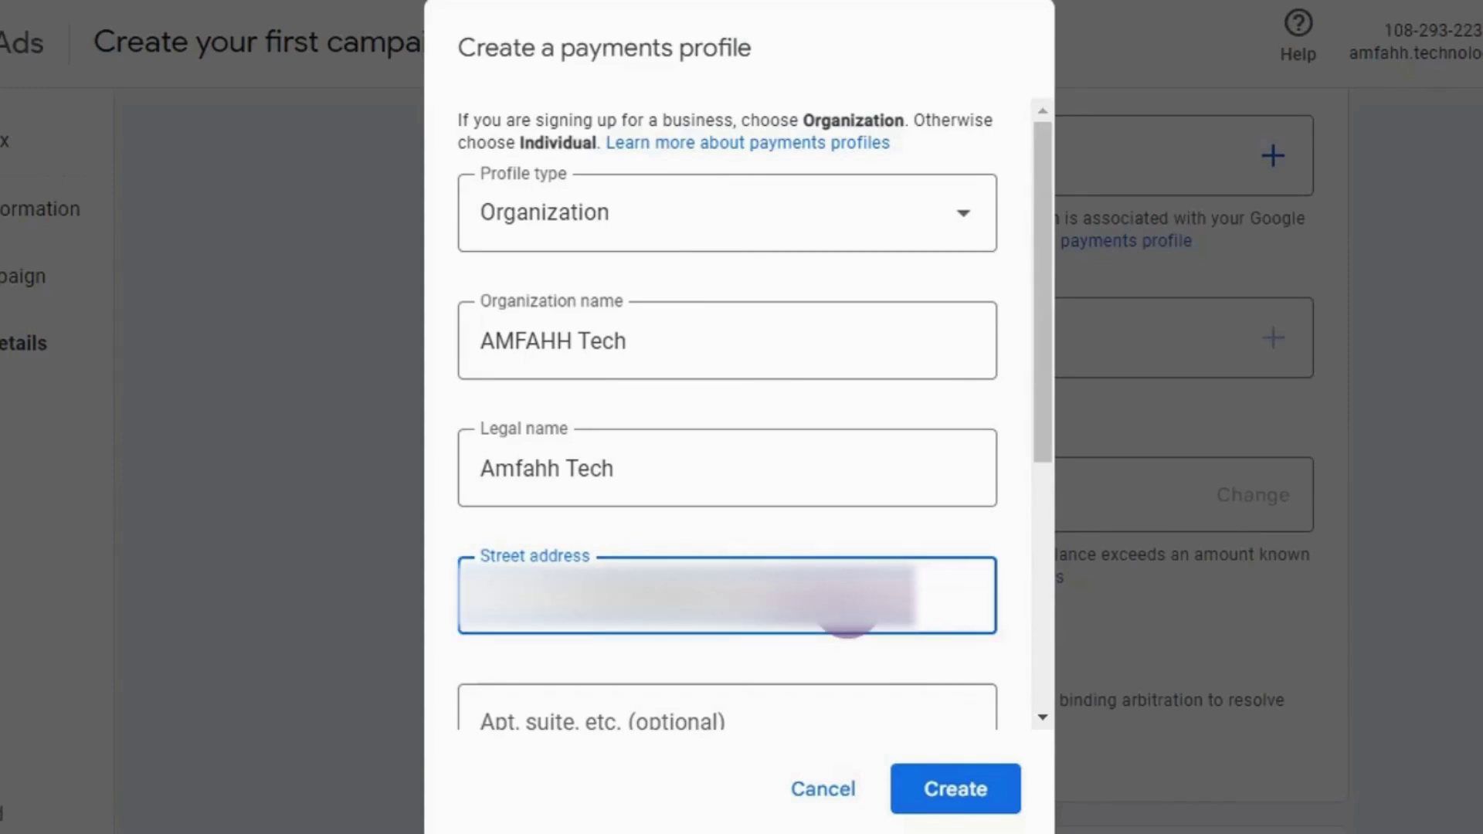
drag(1052, 417, 1050, 705)
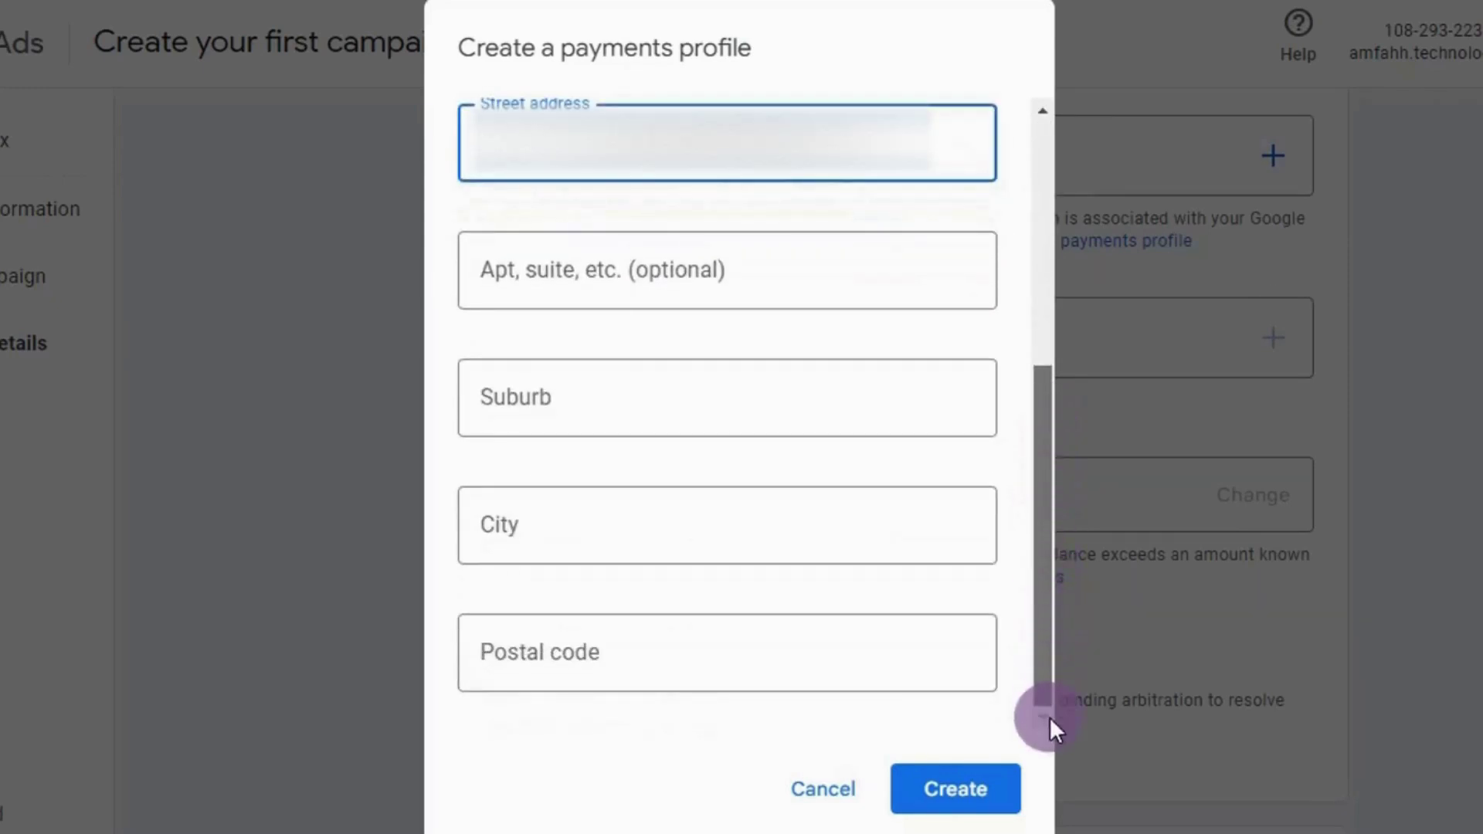
click(638, 522)
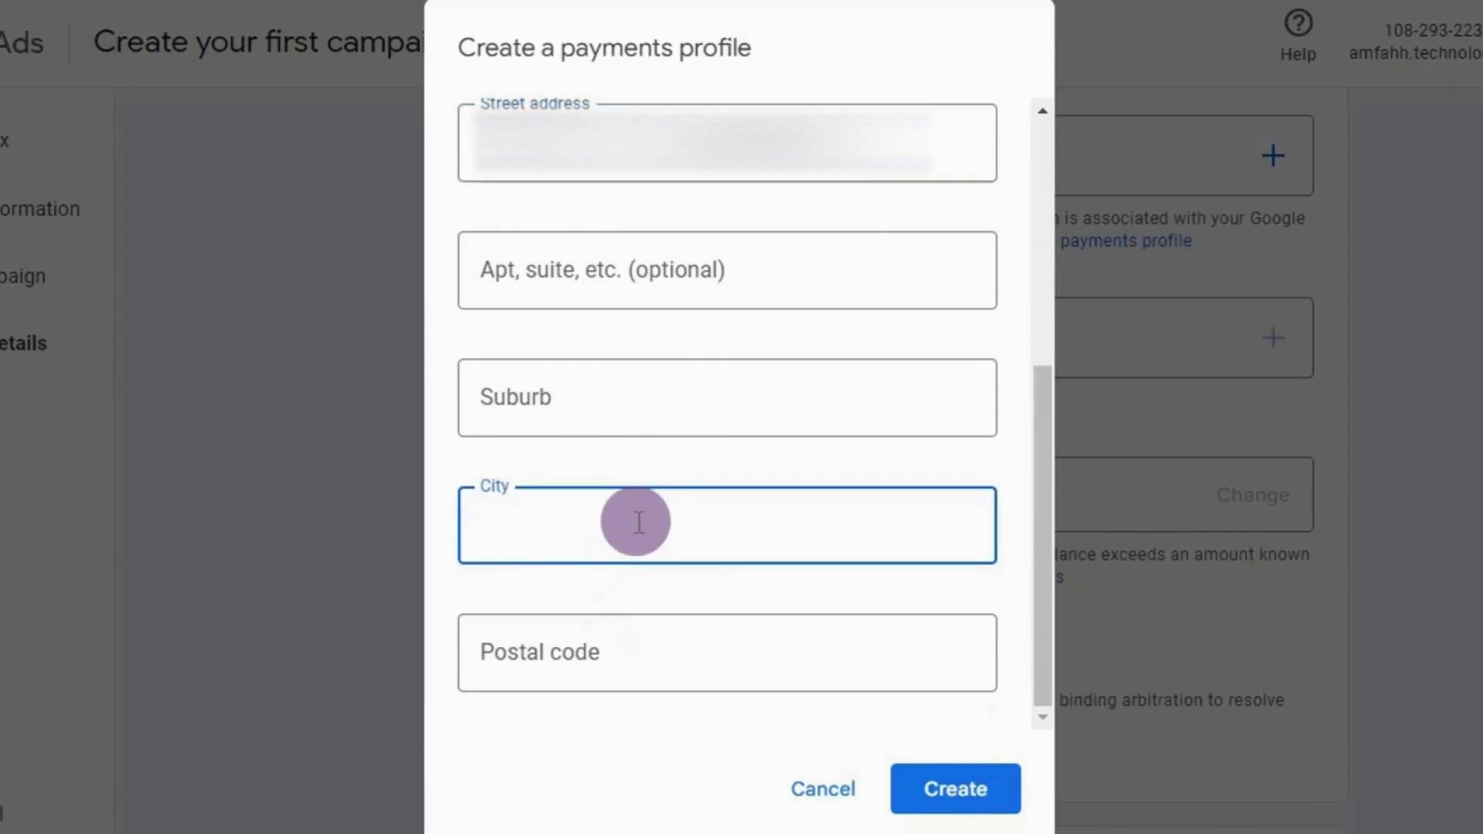
text(lahore)
click(698, 652)
text(54600)
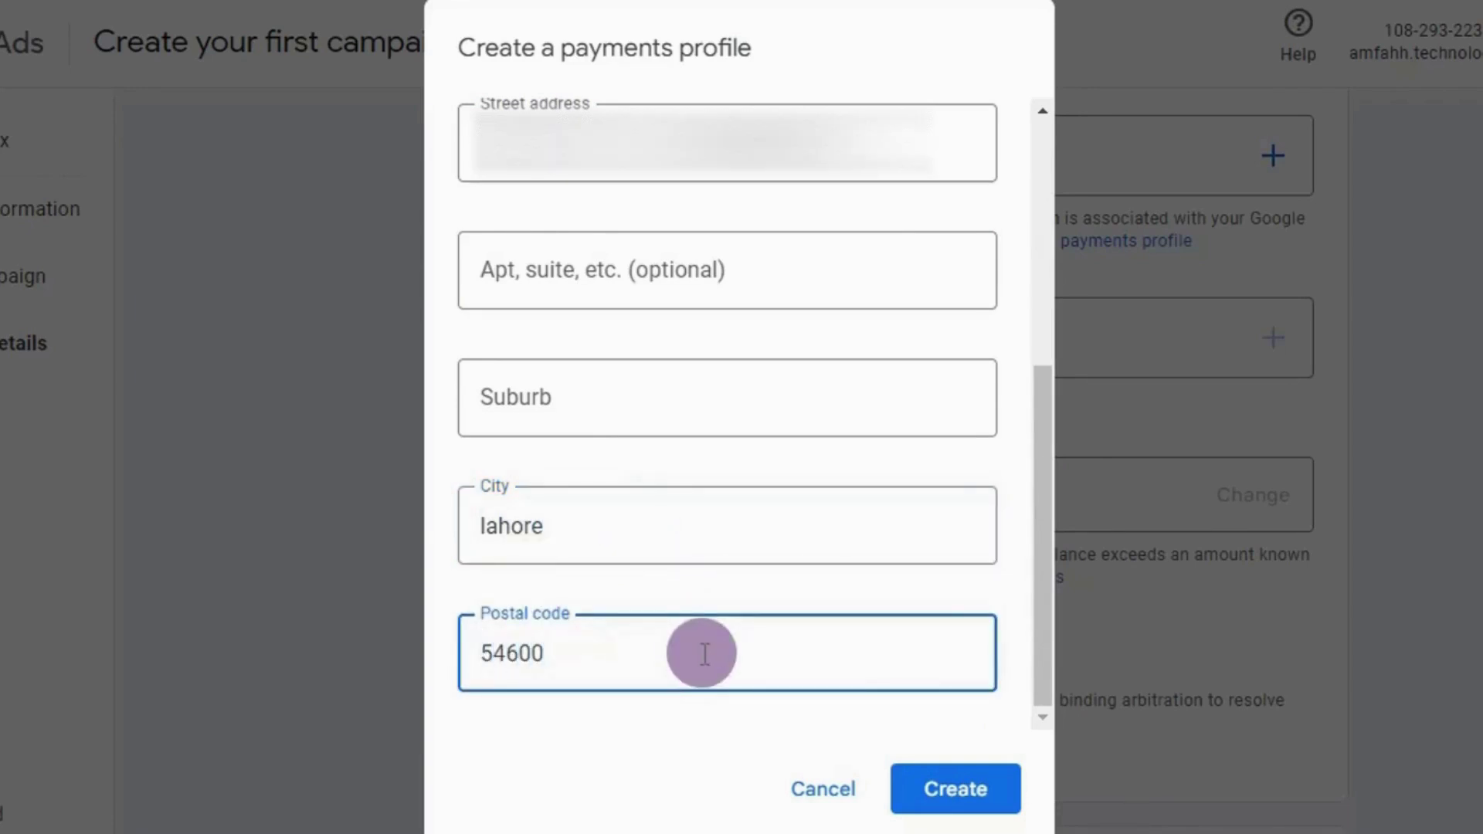
click(954, 782)
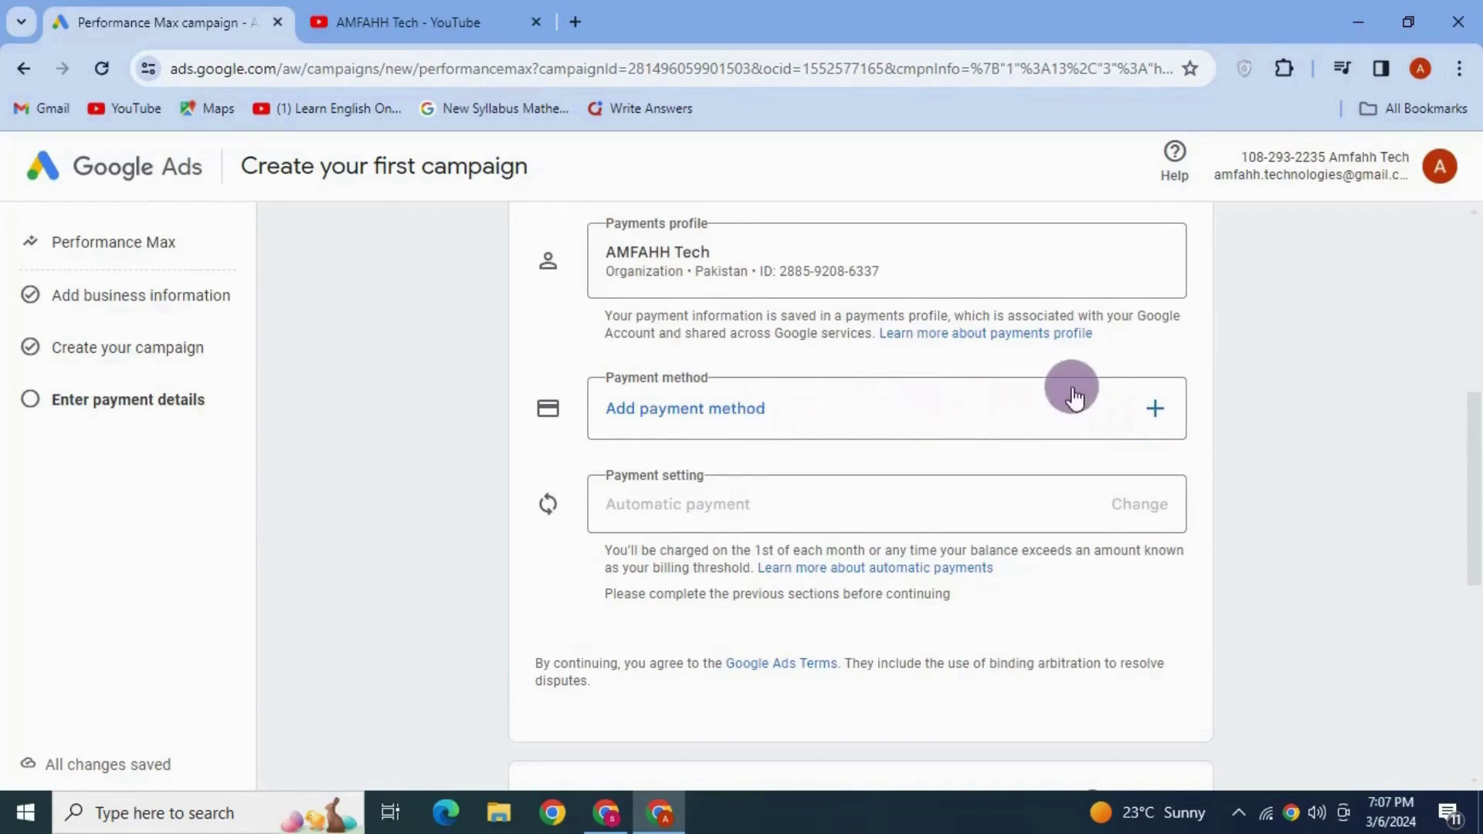
Step: Add a Visa credit card as the payment method, entering the card details and saving it
click(1156, 408)
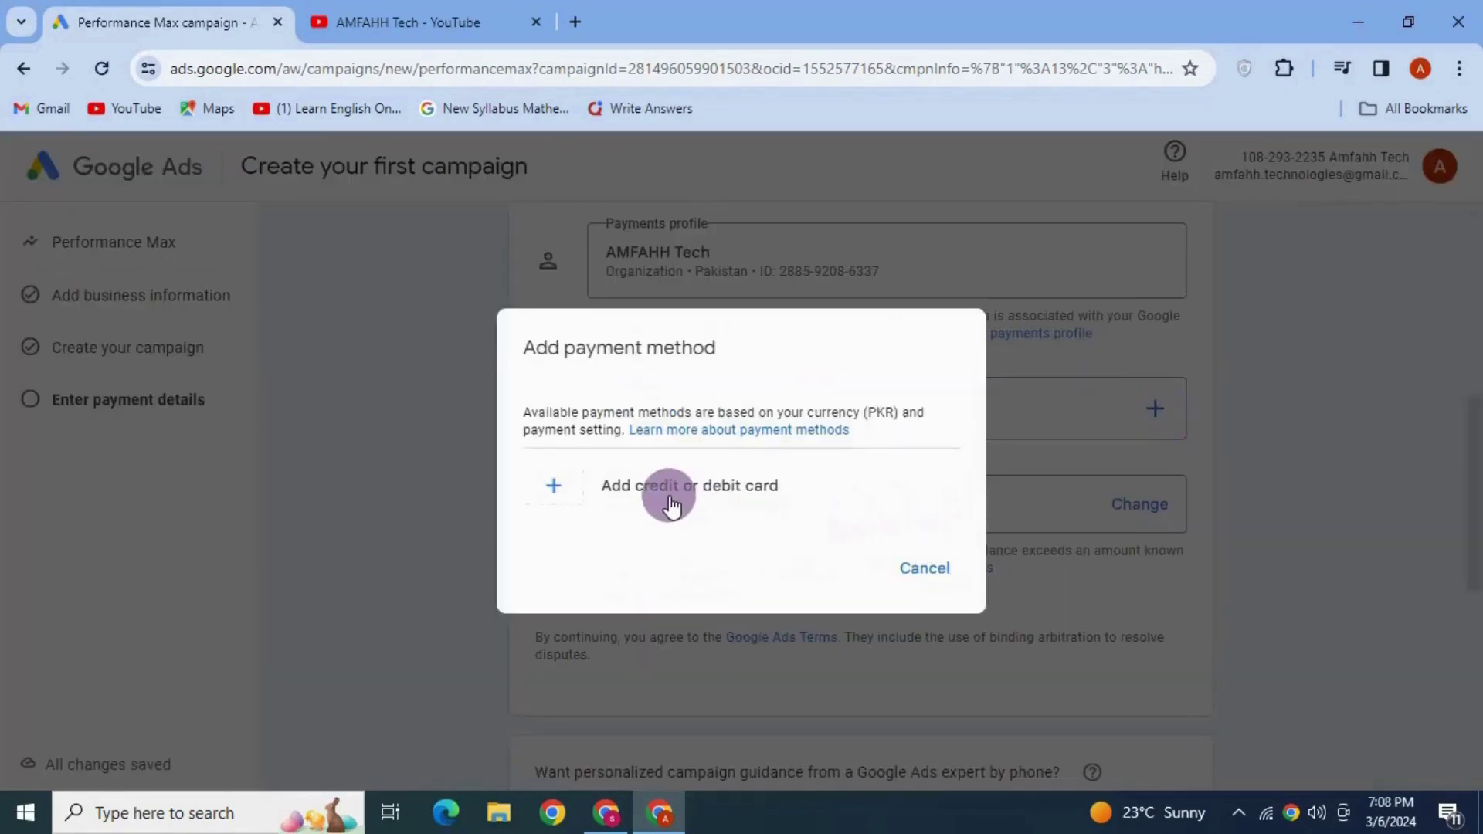
click(558, 488)
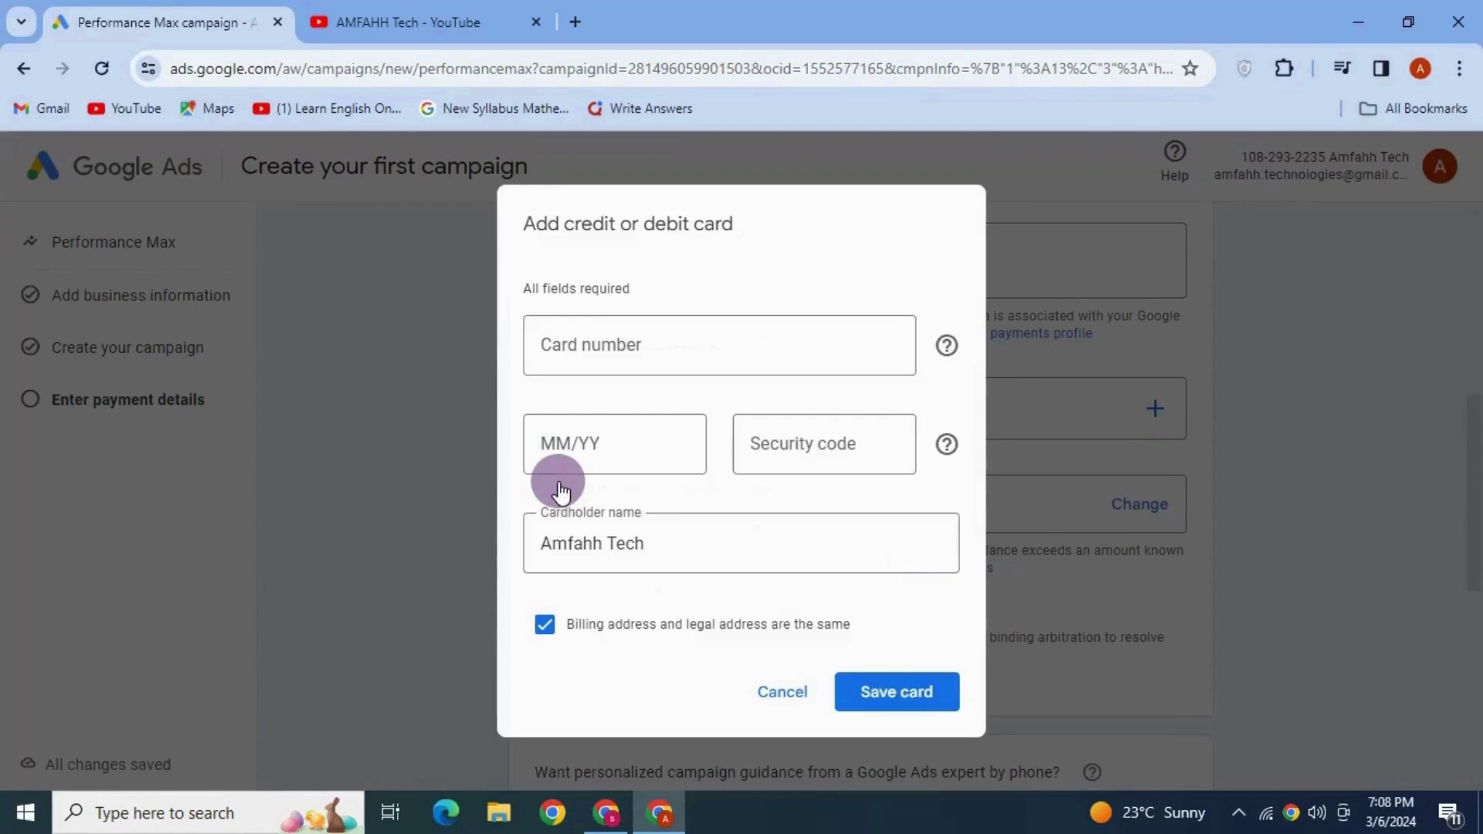
click(866, 346)
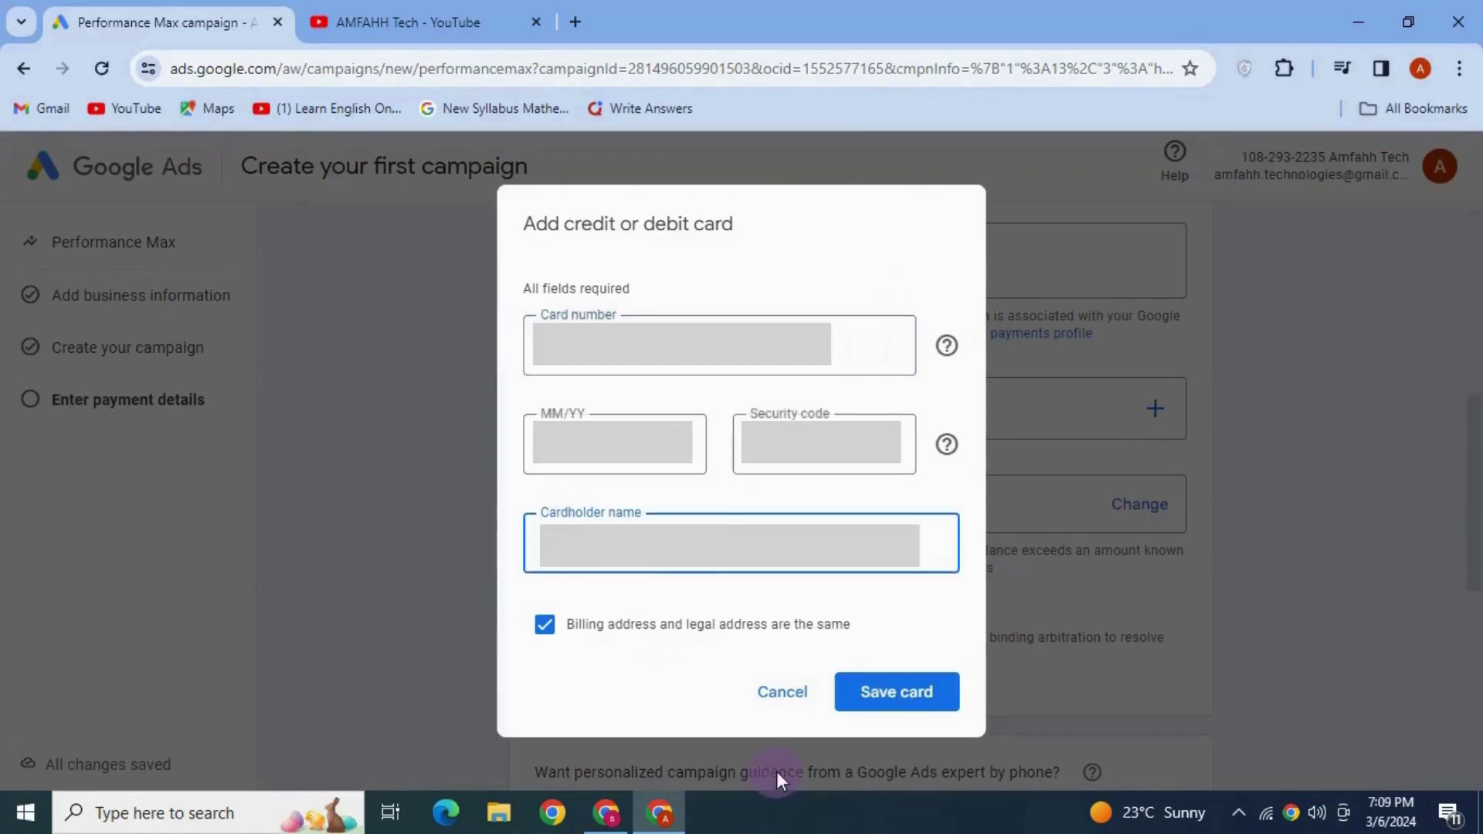
click(887, 705)
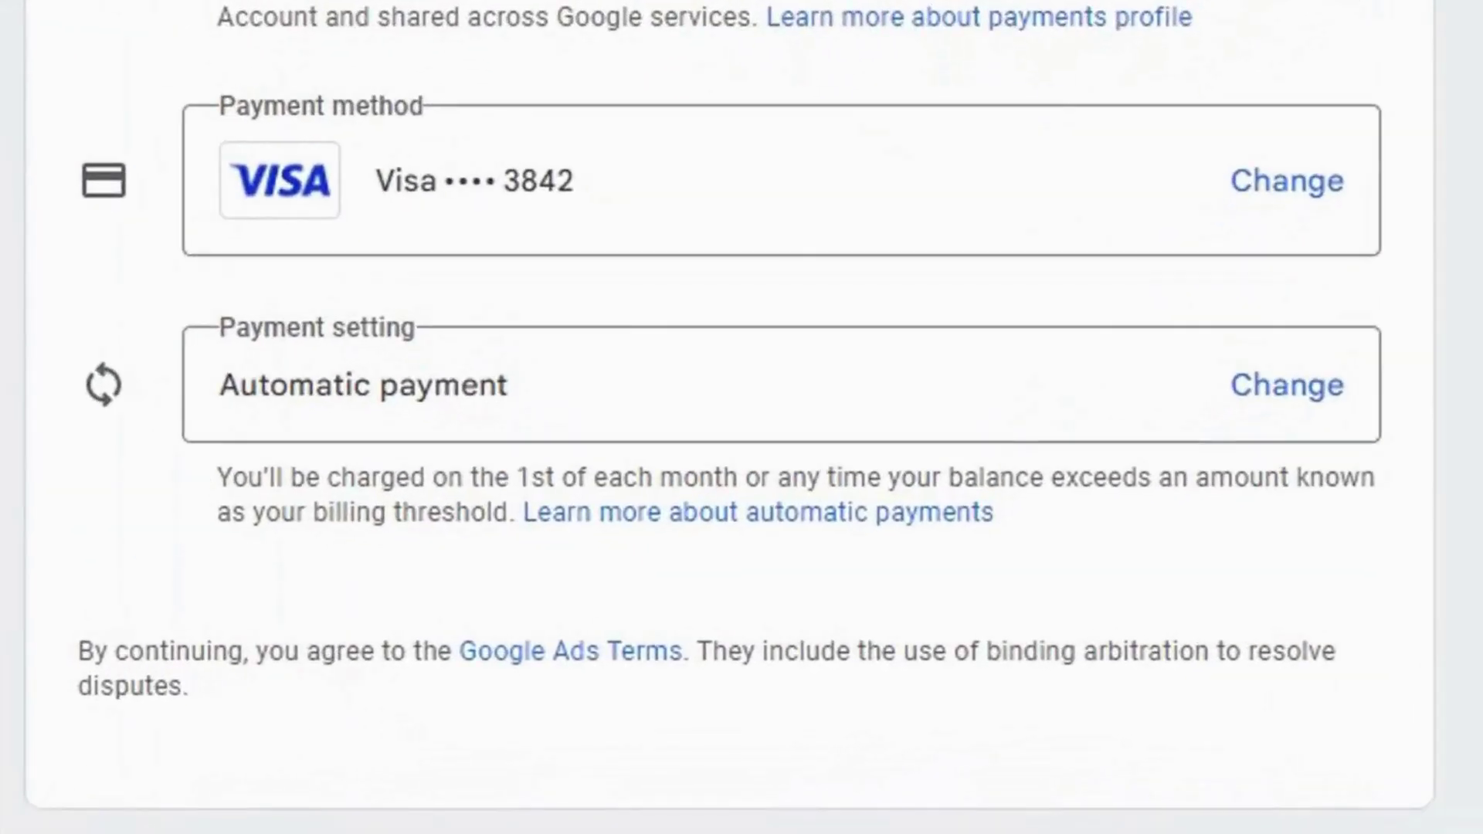
Step: Switch the payment setting to manual payments with a PKR 10,000 amount
click(1266, 404)
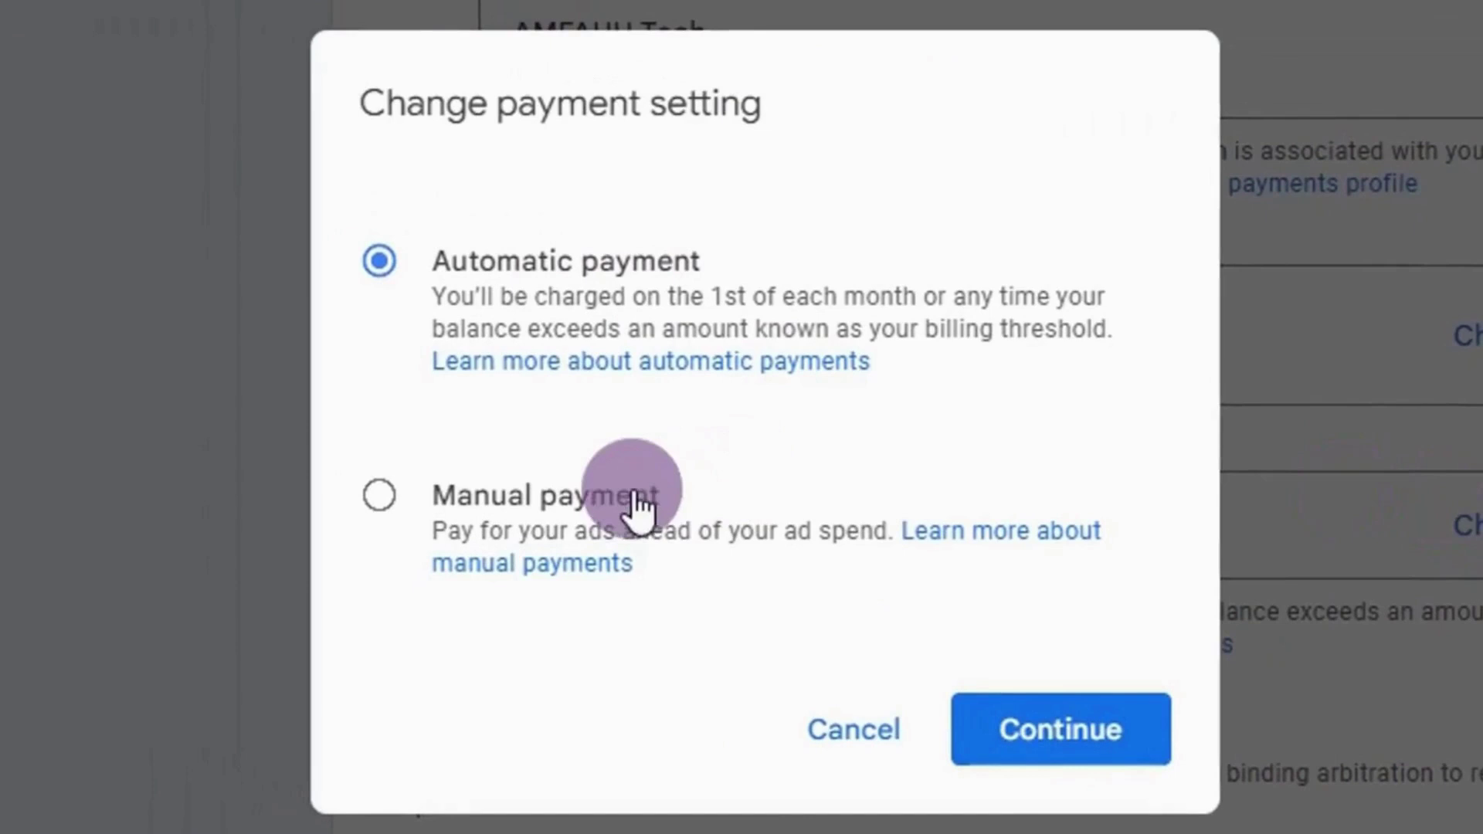
click(575, 483)
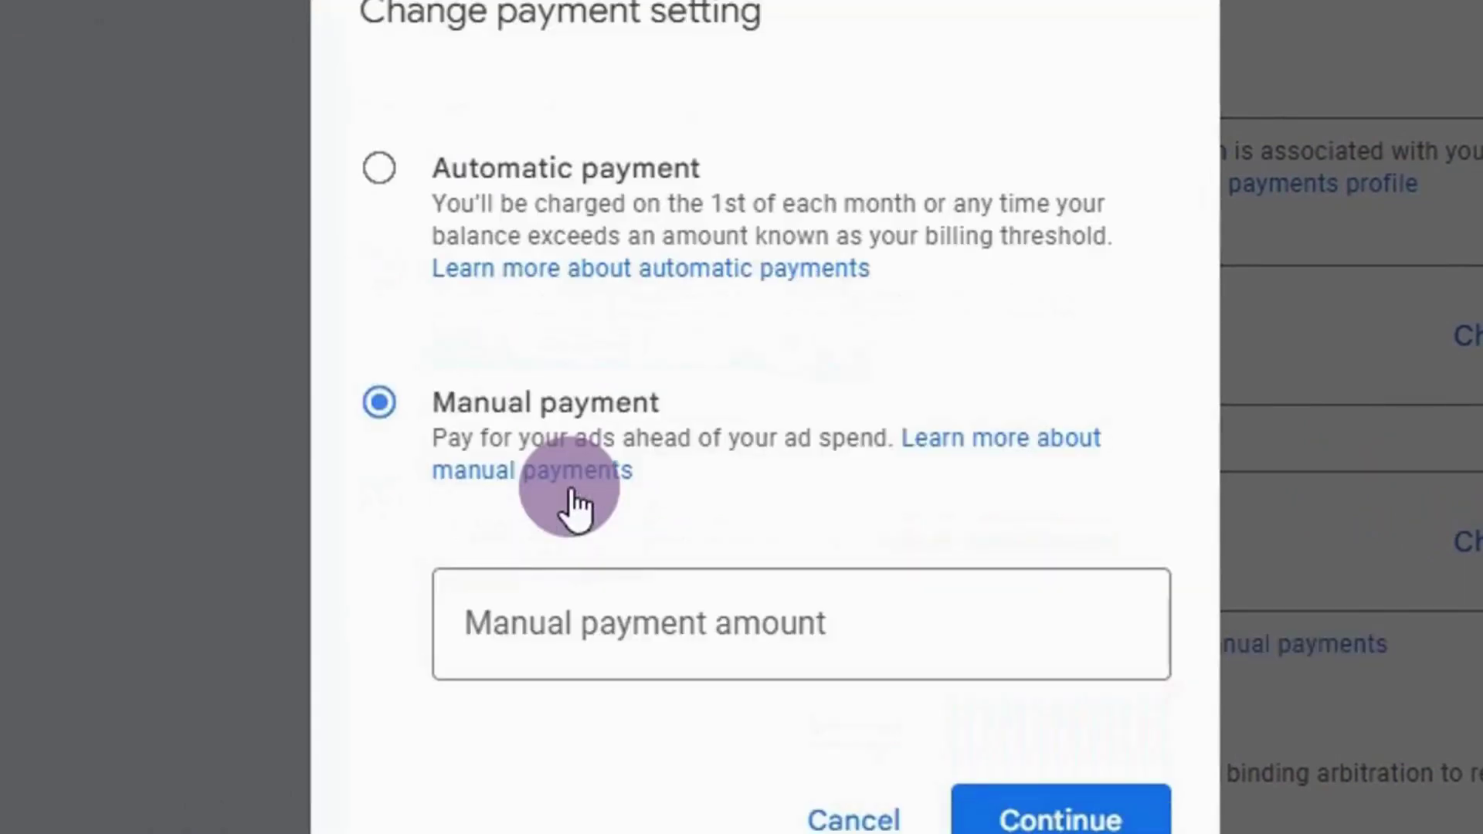
click(616, 614)
text(10,0)
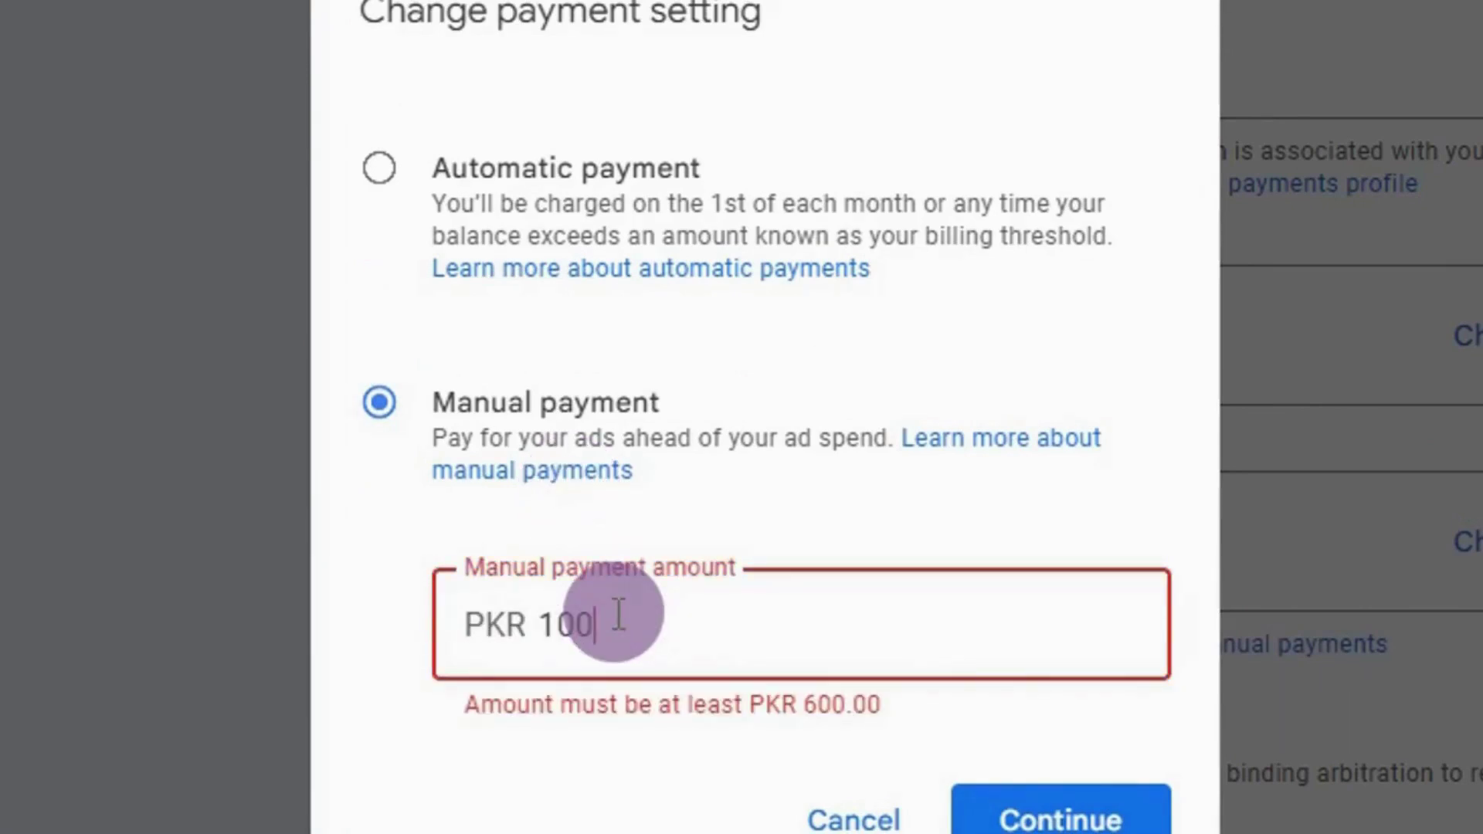
text(00)
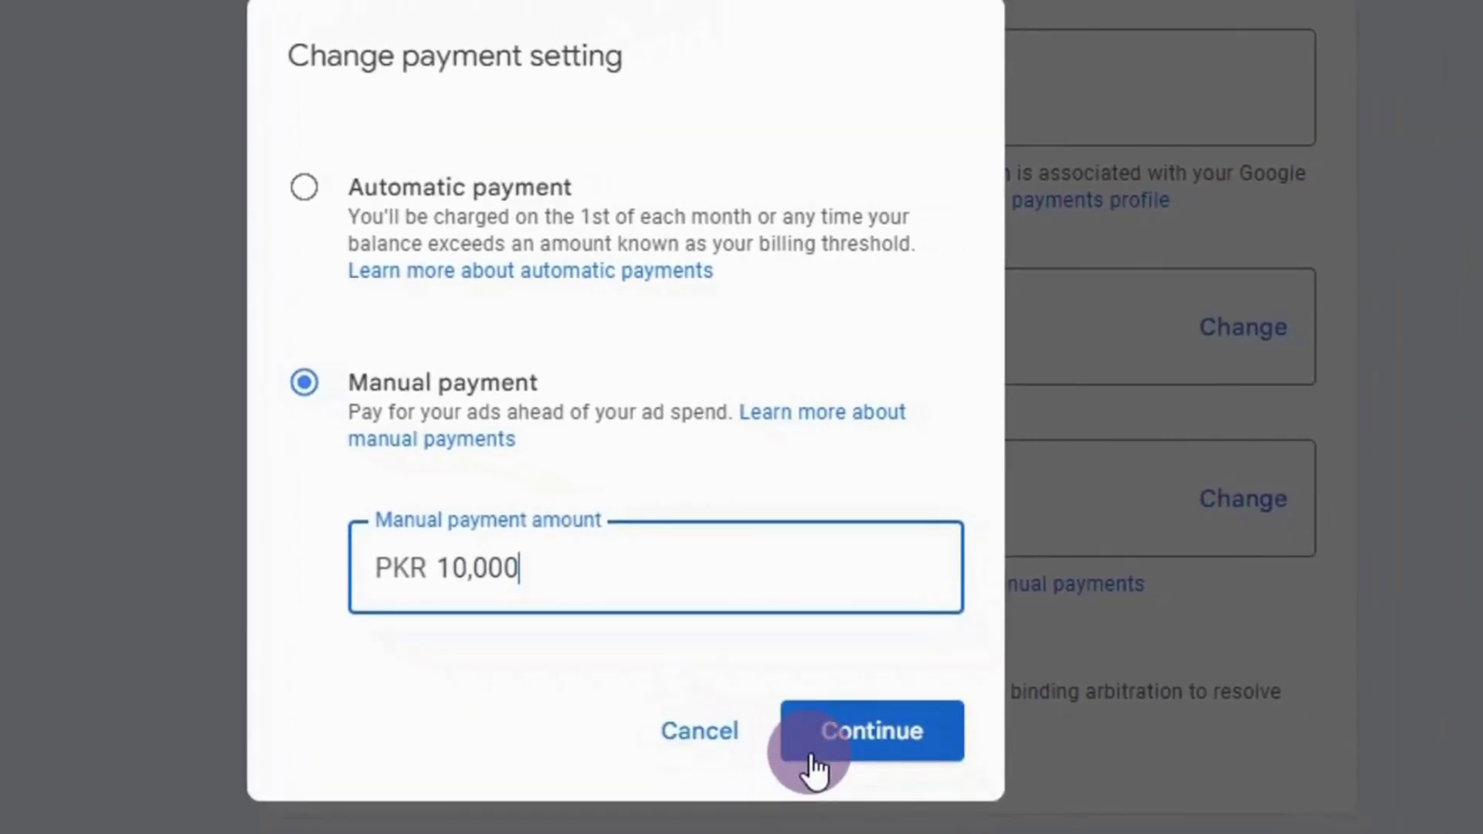
click(813, 767)
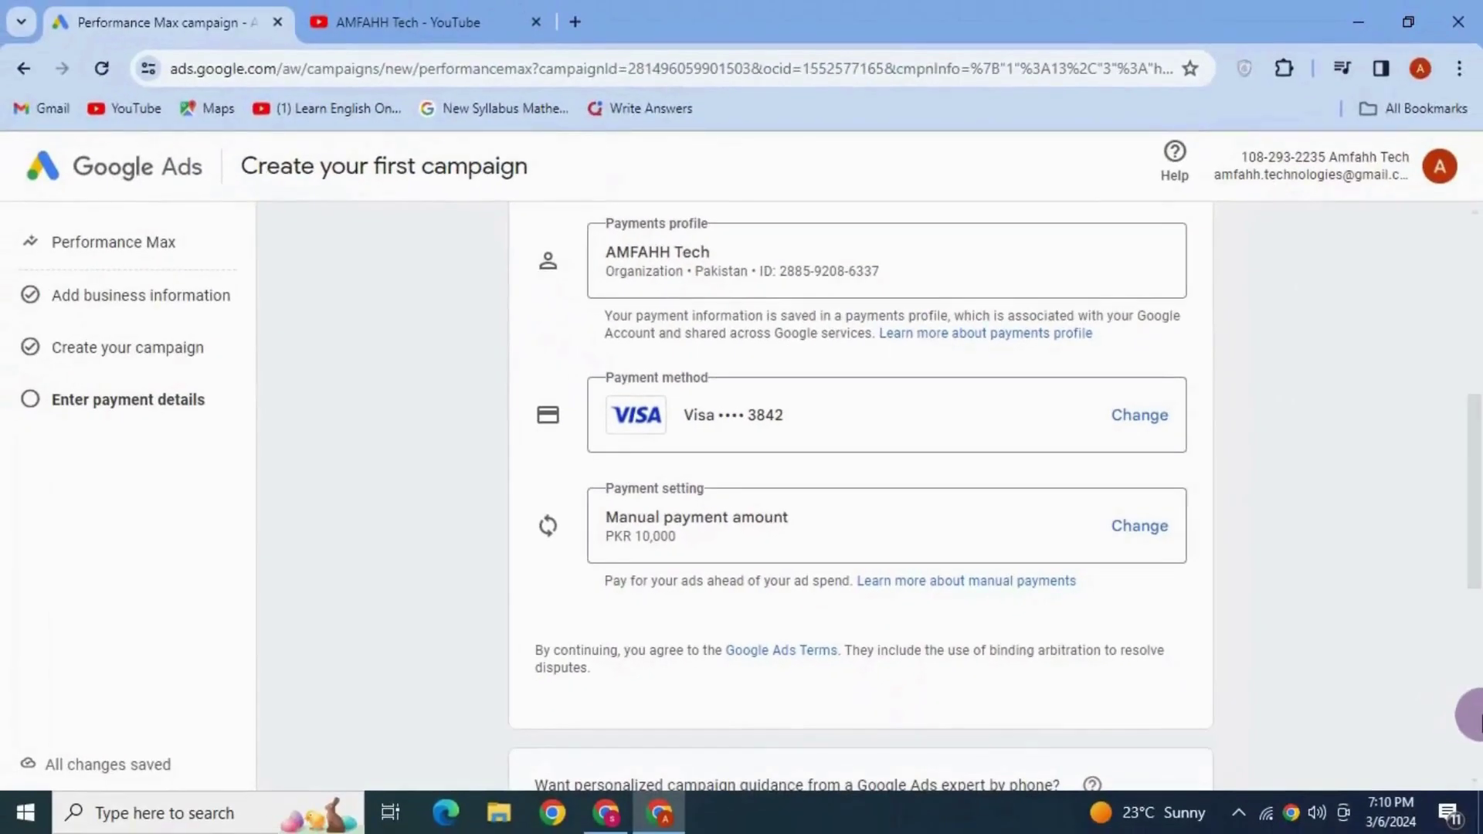
Step: Decline personalised phone guidance and email tips and offers
scroll(1460, 714, down, 6)
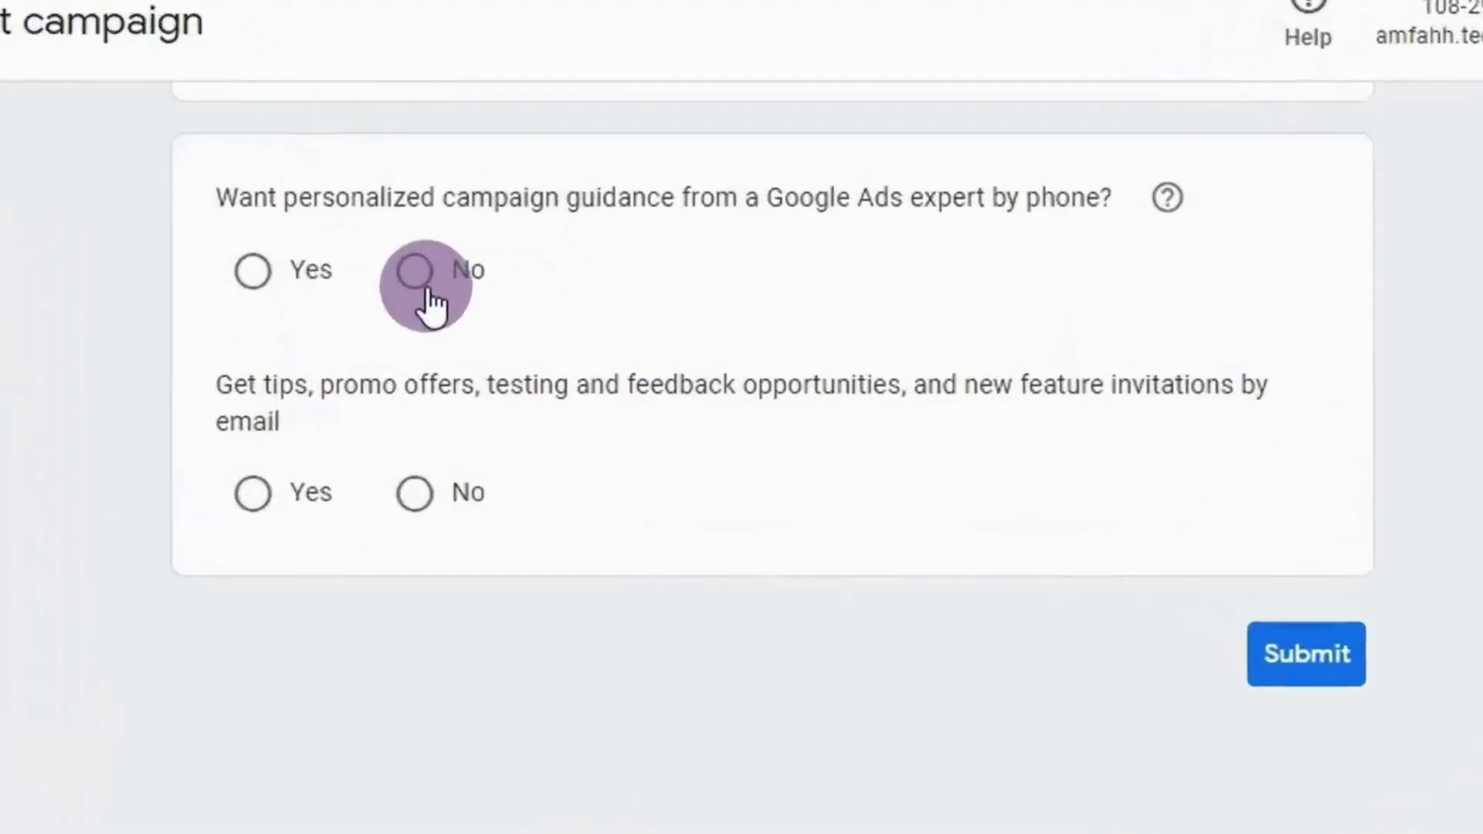
click(318, 255)
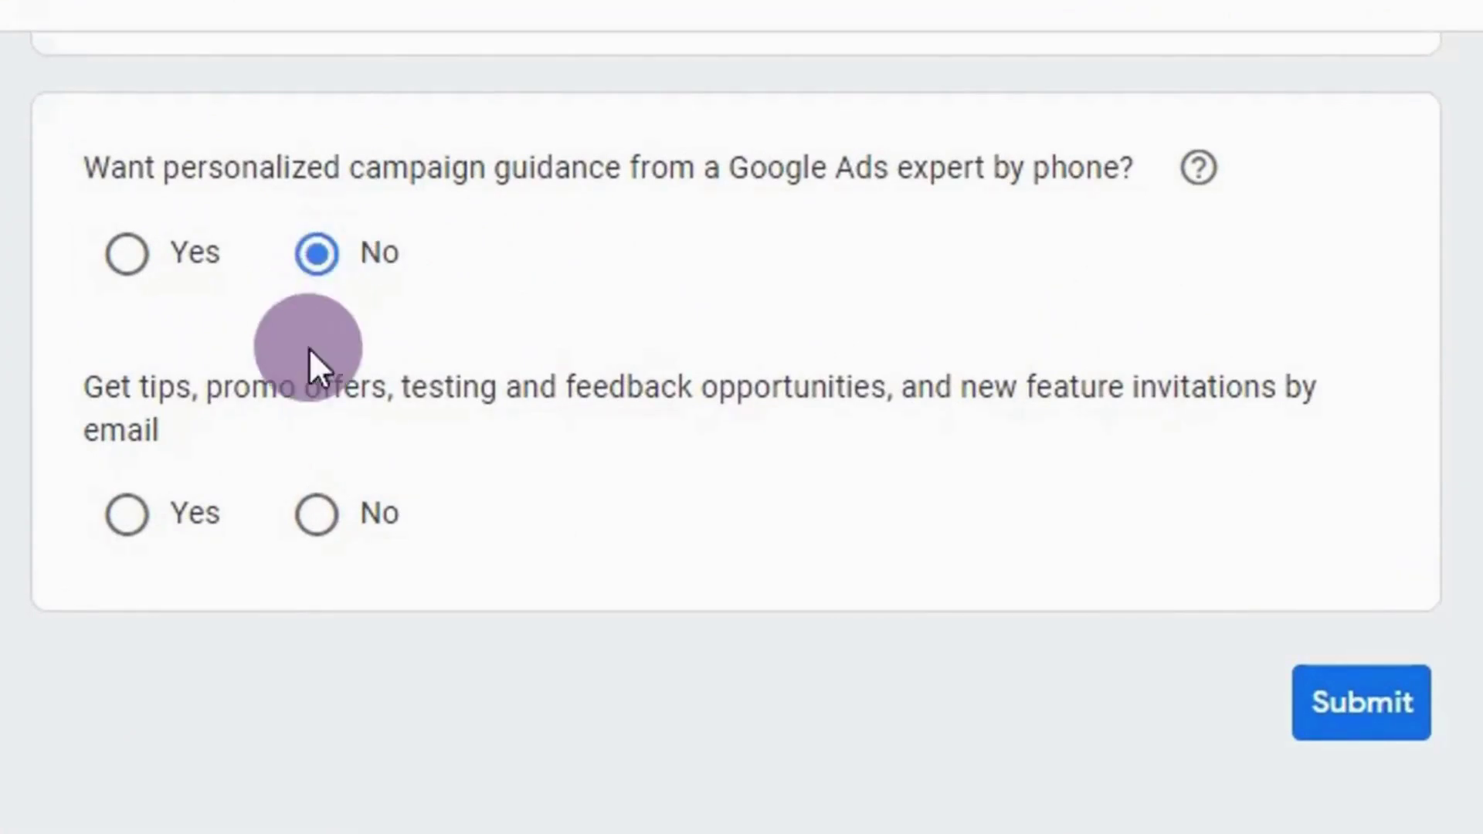
click(317, 514)
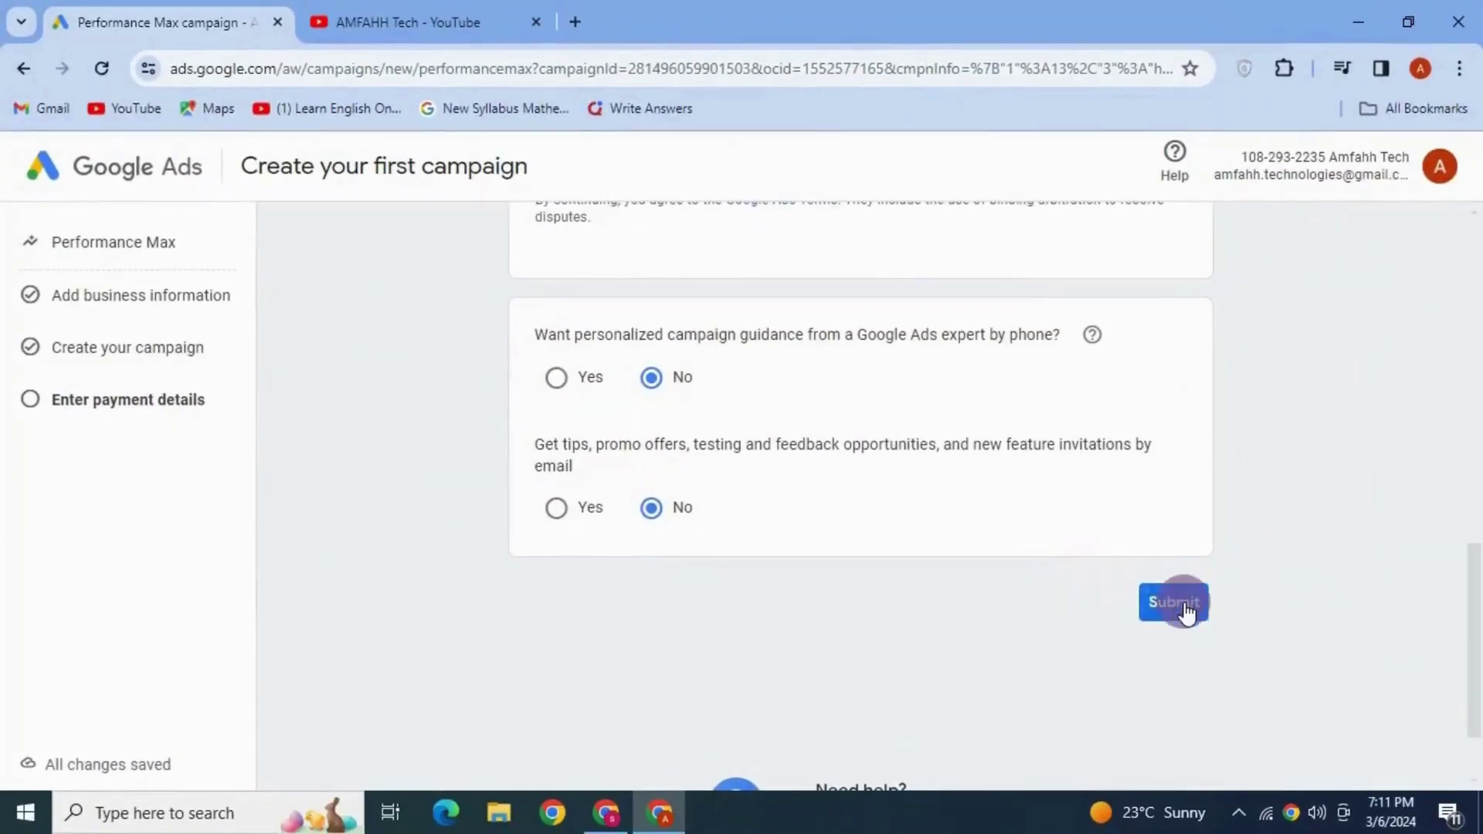
Step: Submit the campaign and payment details, then continue from the You're all set! screen to the account
click(1185, 610)
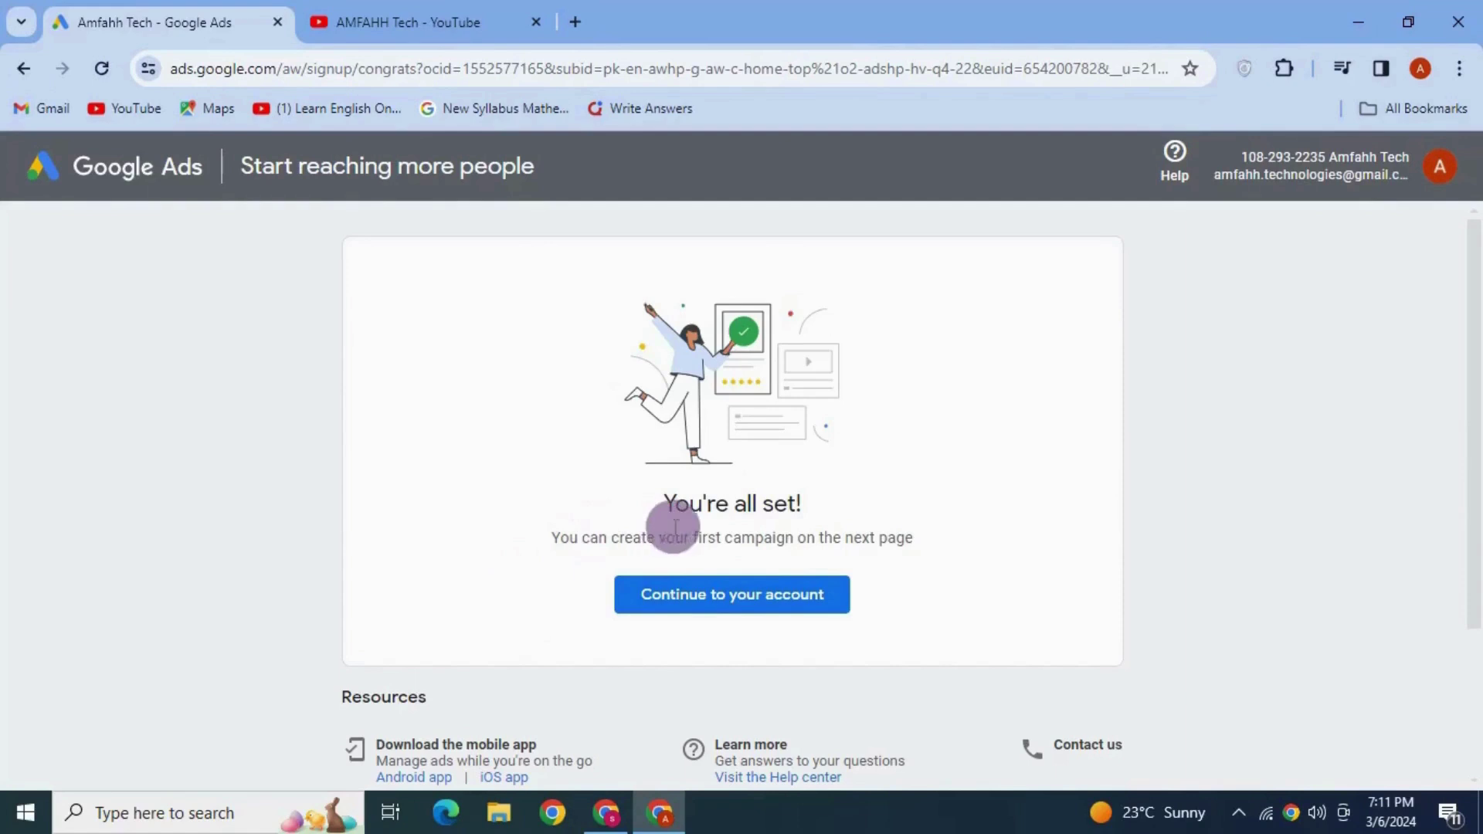
drag(661, 502, 835, 523)
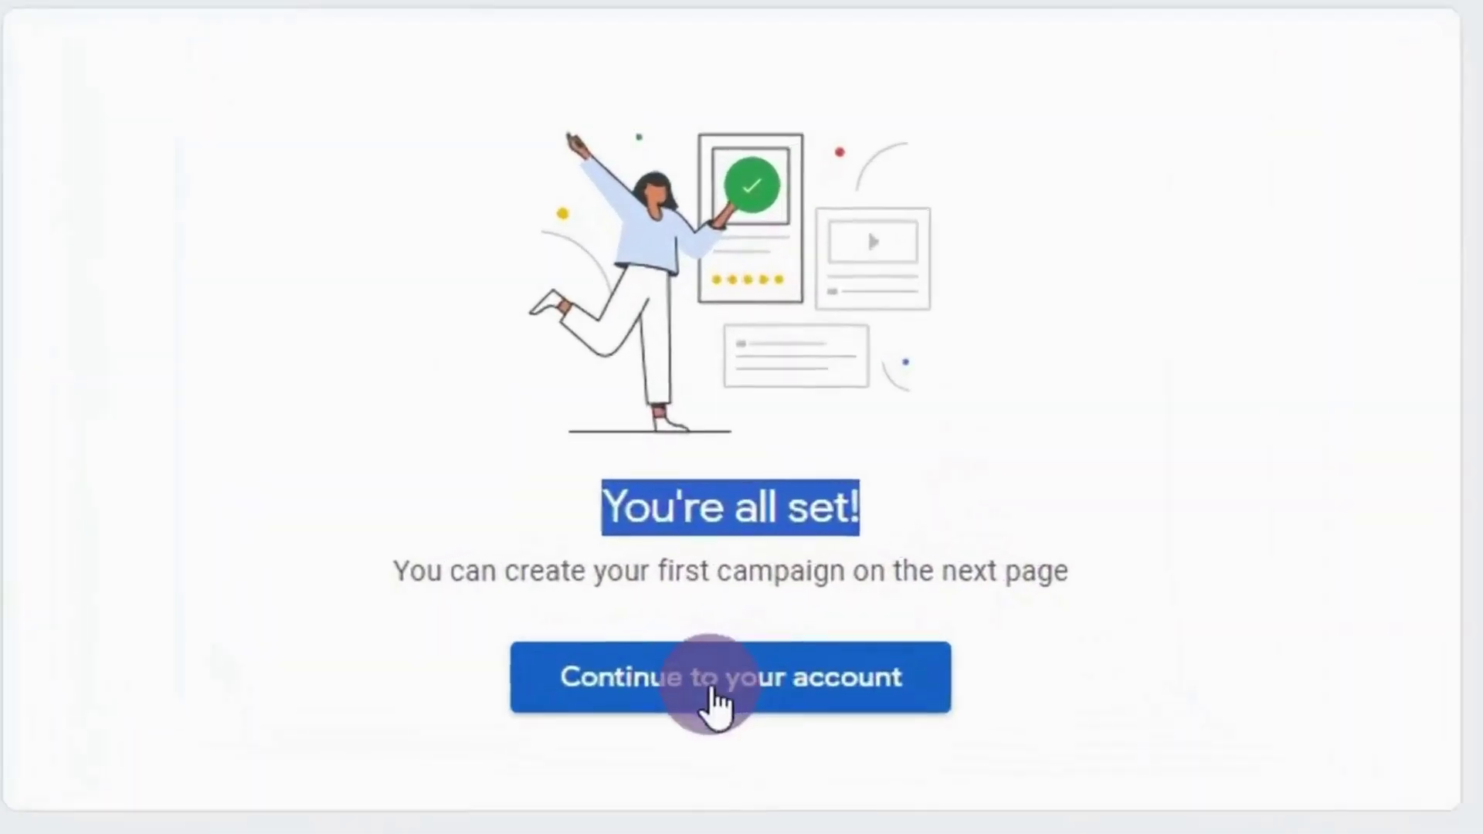
click(652, 604)
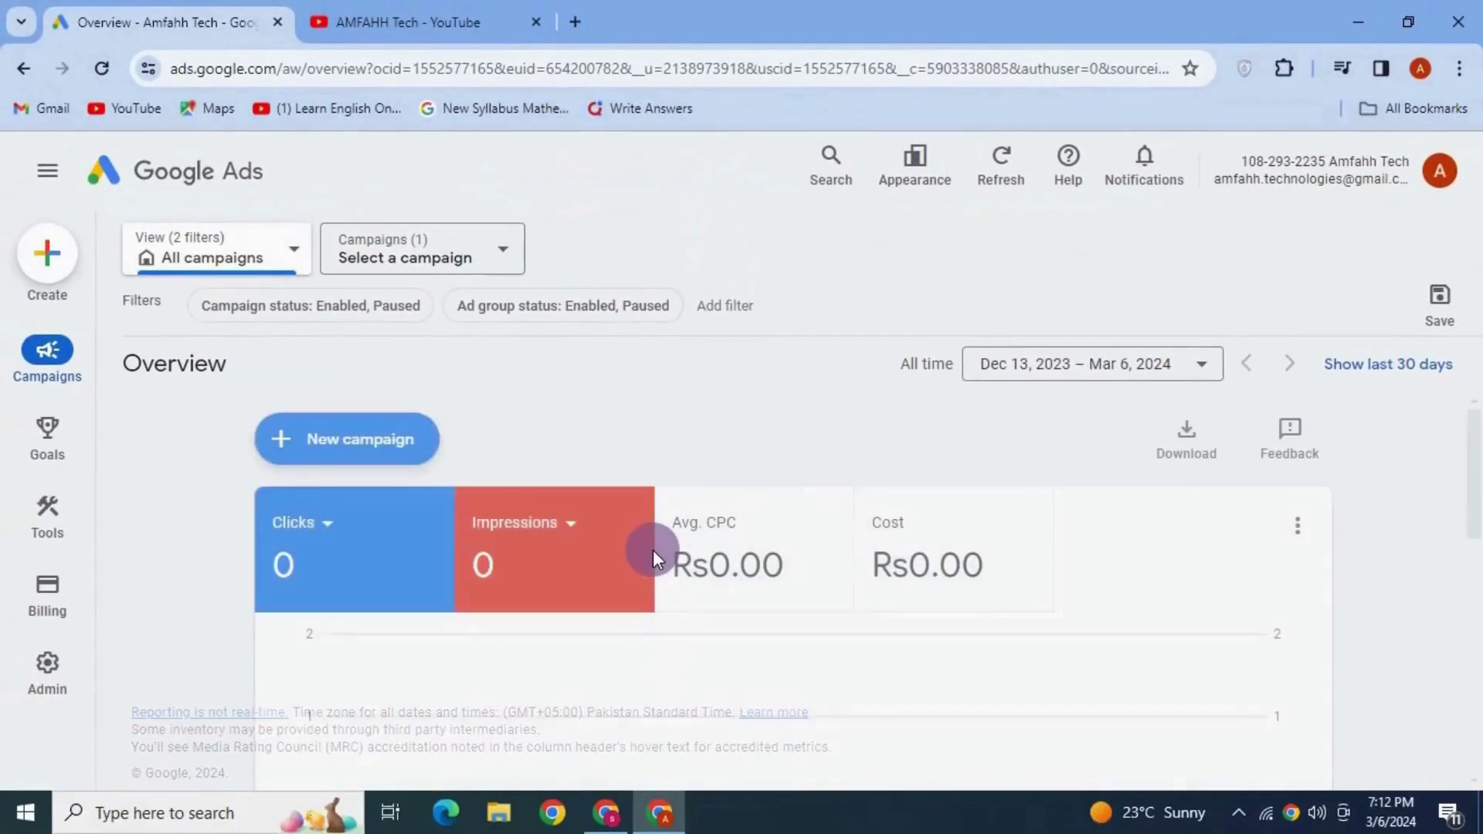
Step: Show Campaign #1's overview and find its asset groups under review
click(406, 261)
click(429, 462)
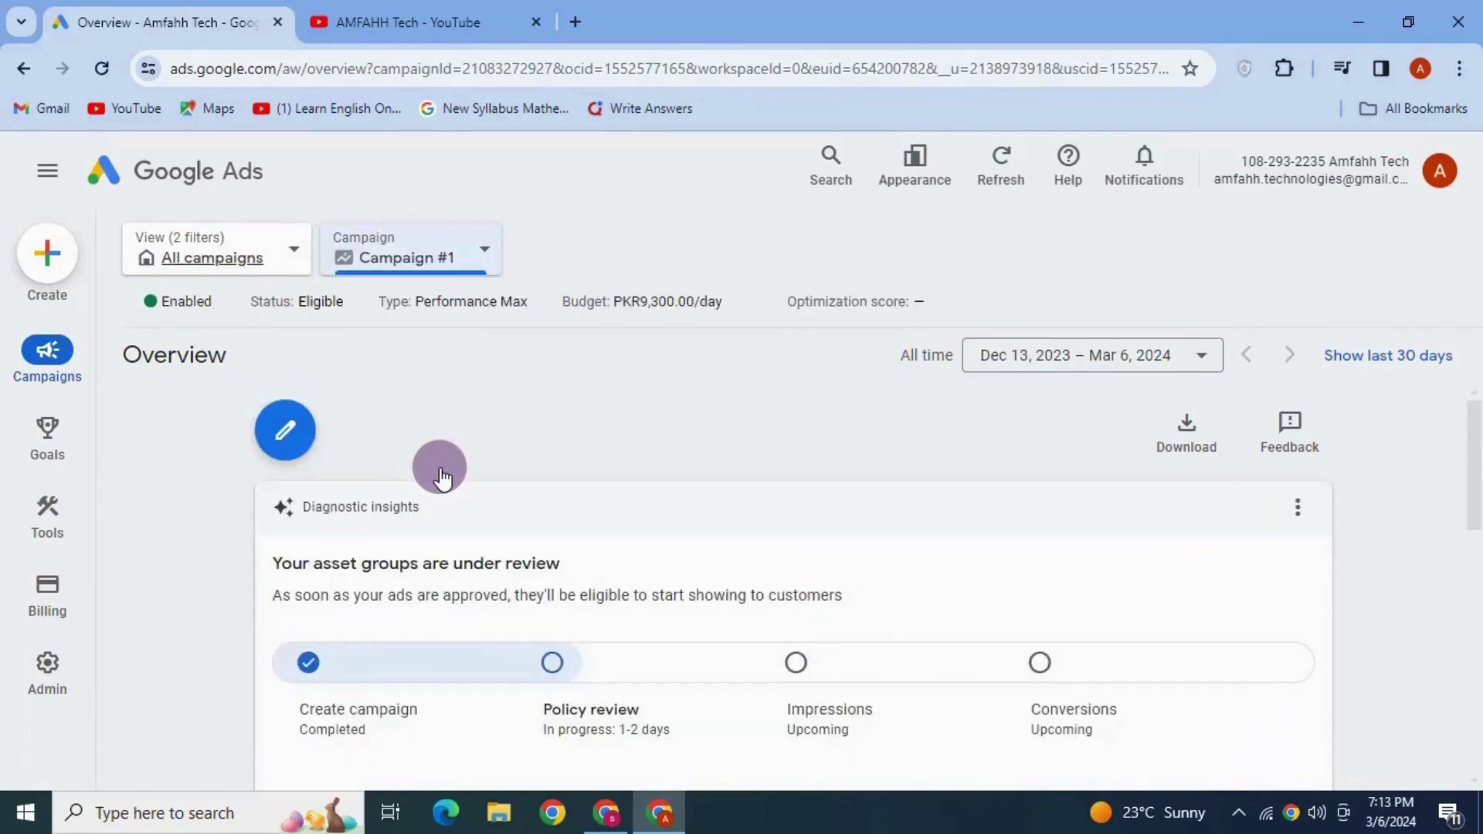
scroll(441, 476, down, 2)
drag(272, 452, 578, 470)
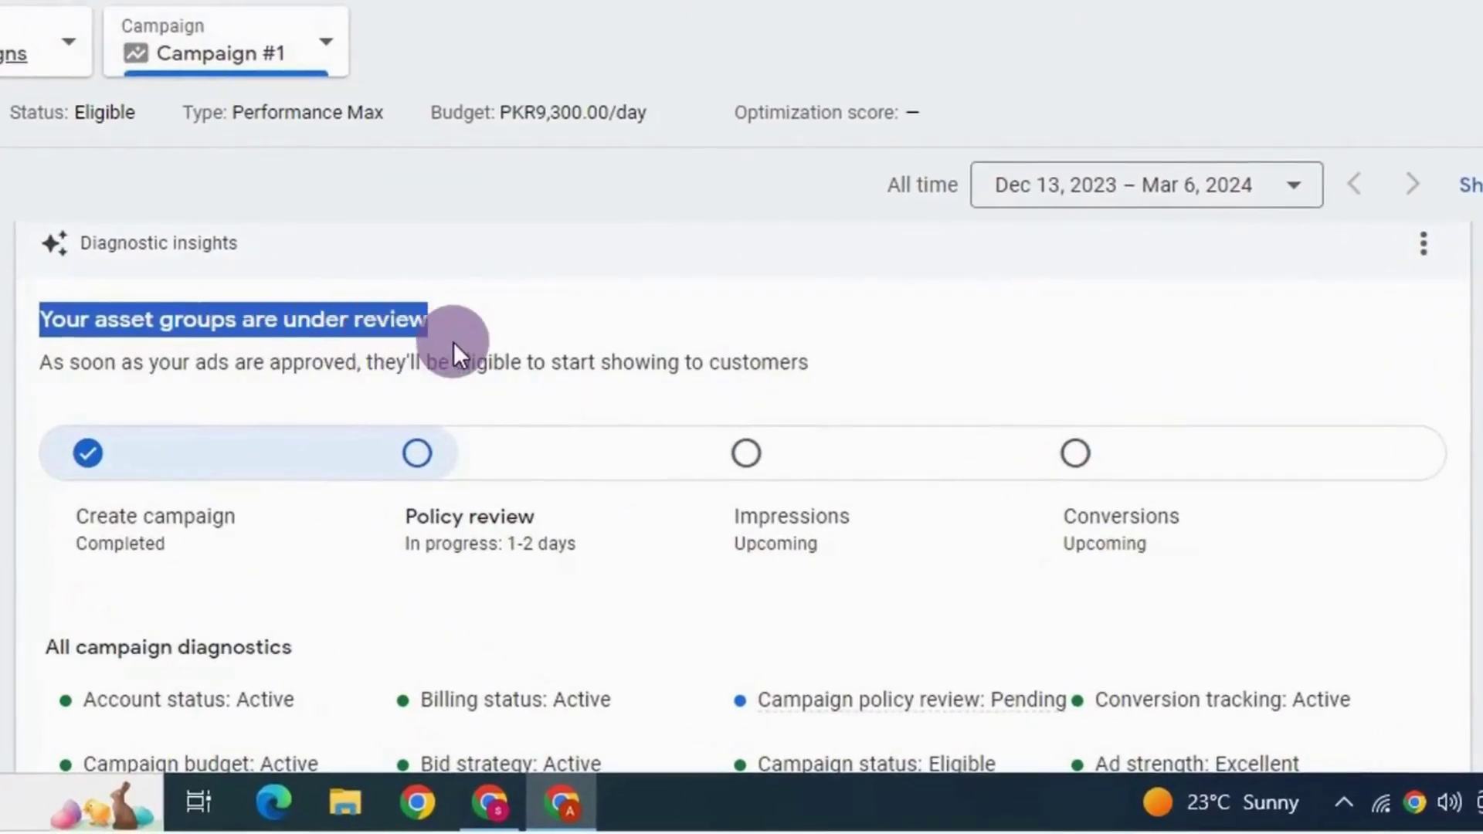
click(513, 326)
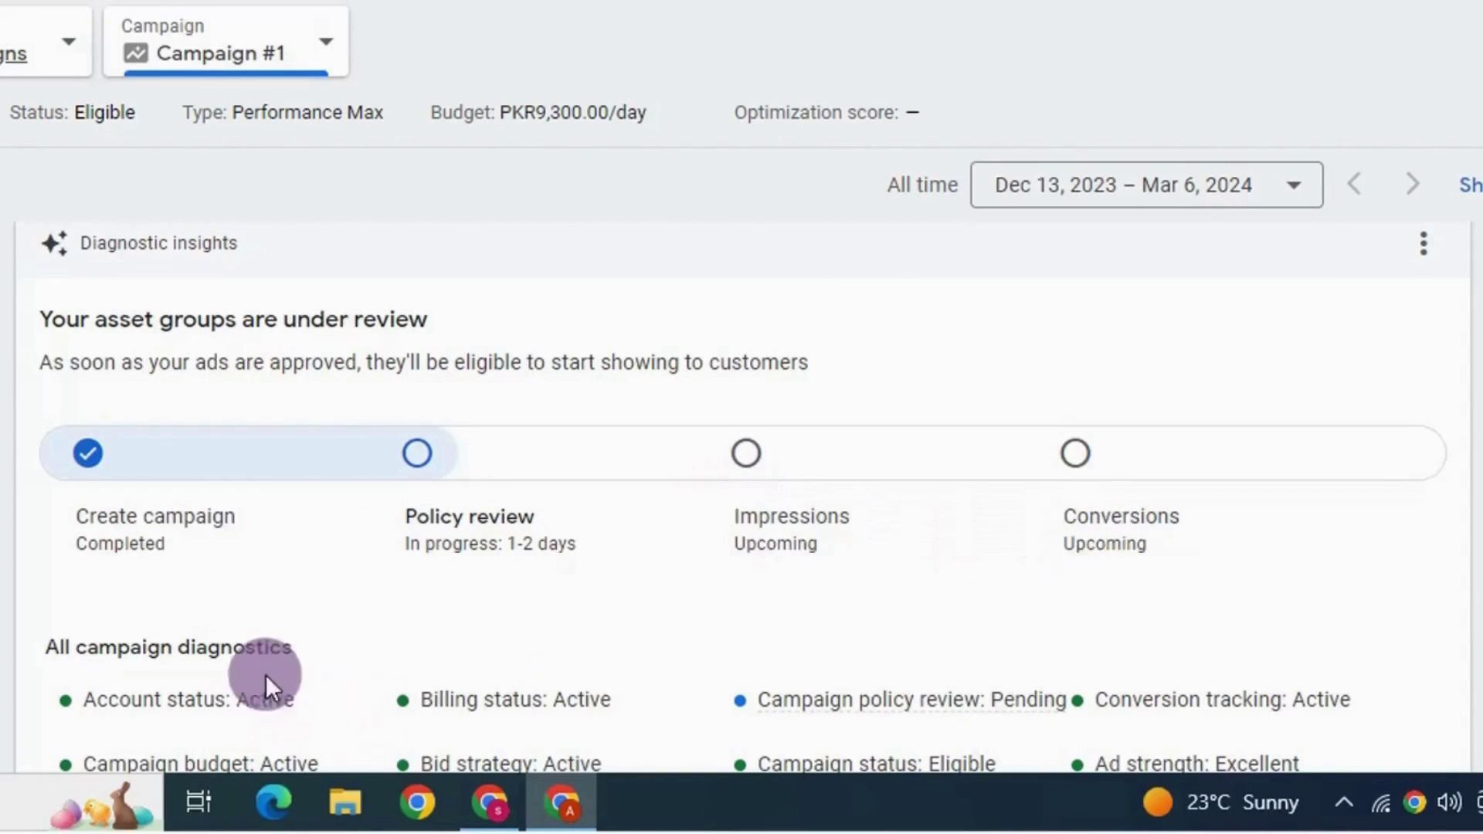
Step: Review Campaign #1's diagnostics and asset performance panels: Eligible status, Excellent ad strength, headlines pending
scroll(321, 545, down, 3)
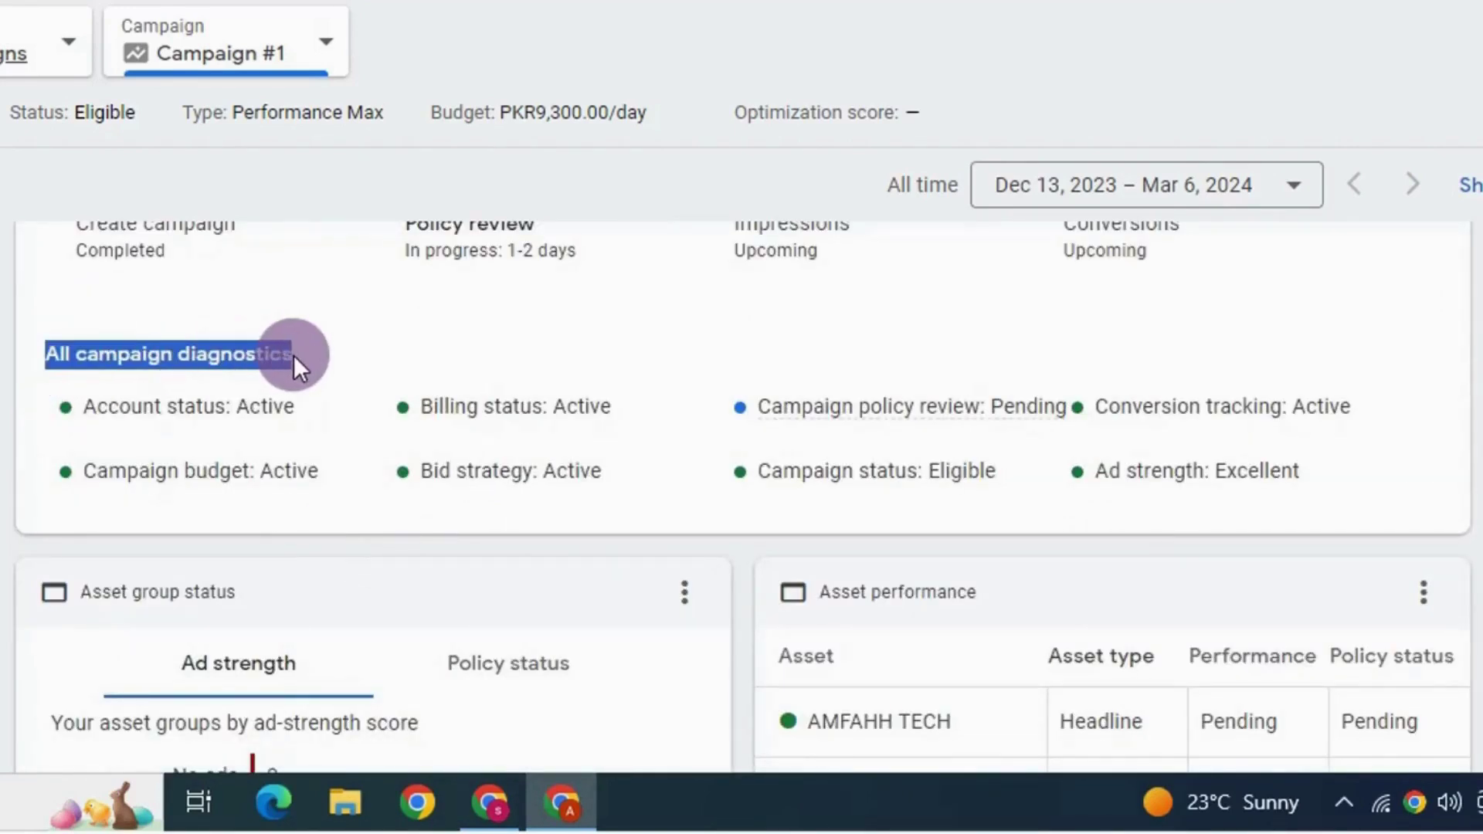
click(380, 348)
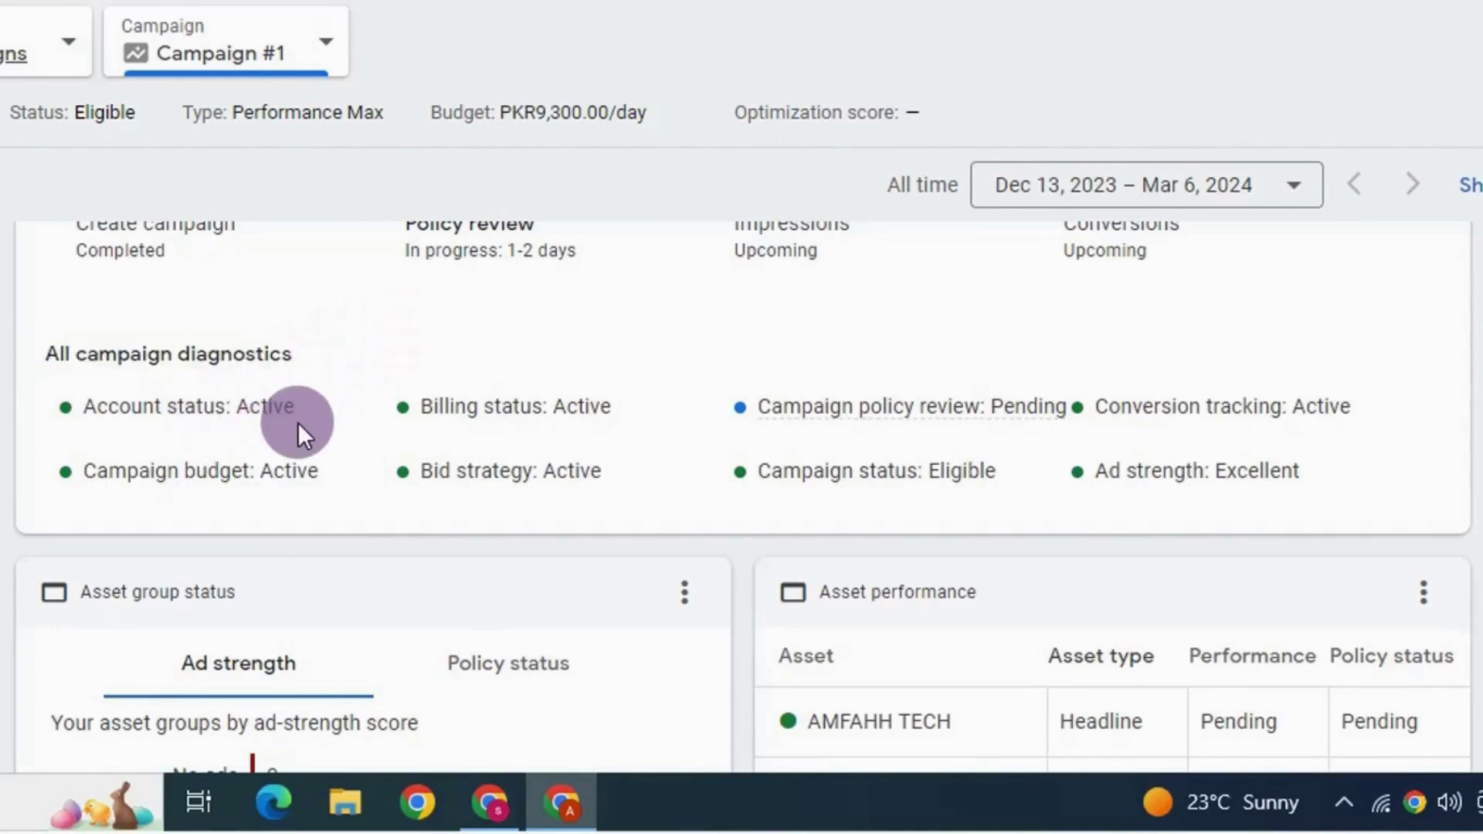
mouse_move(796, 398)
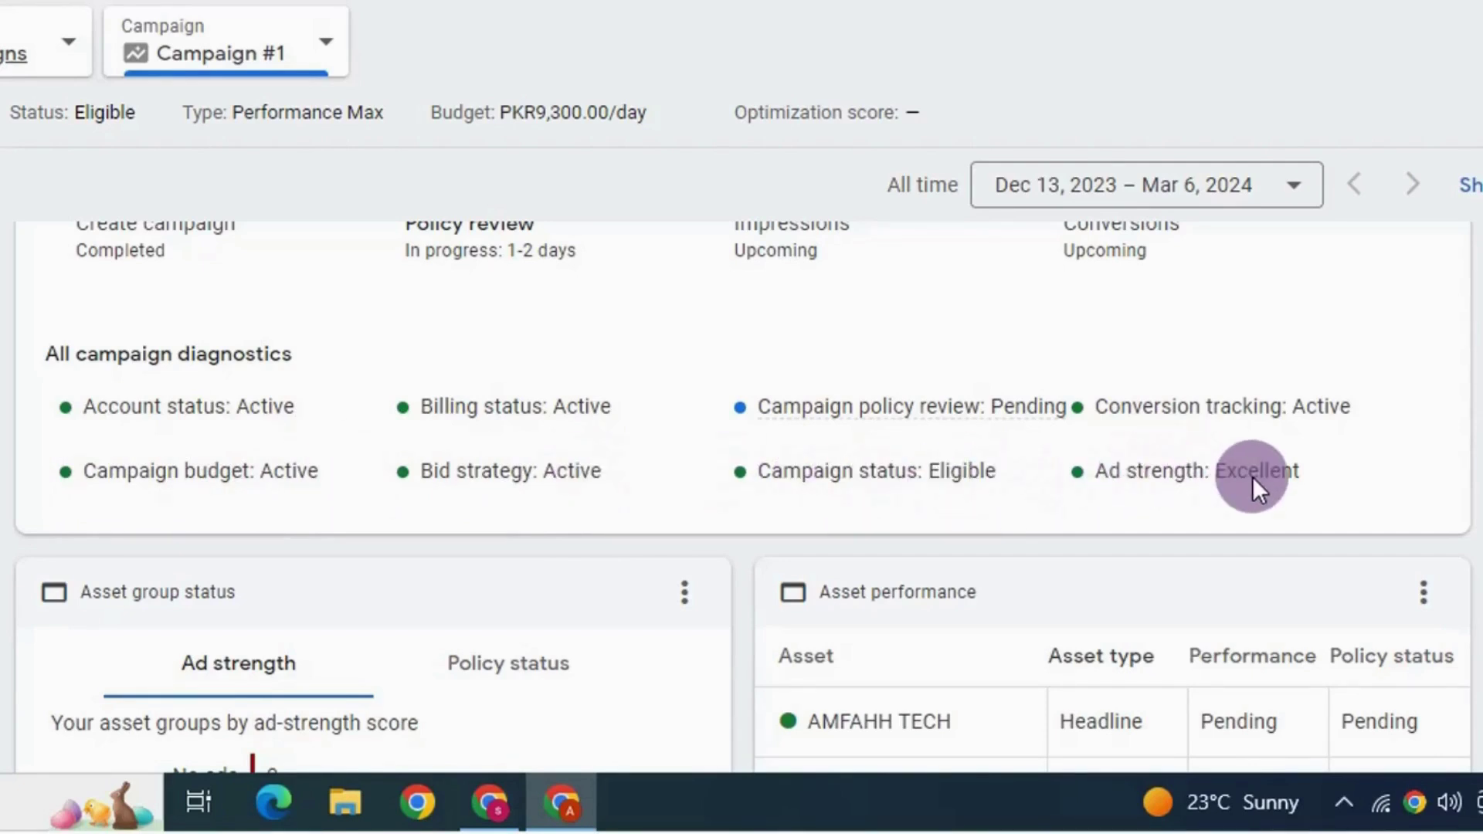
scroll(1253, 476, down, 3)
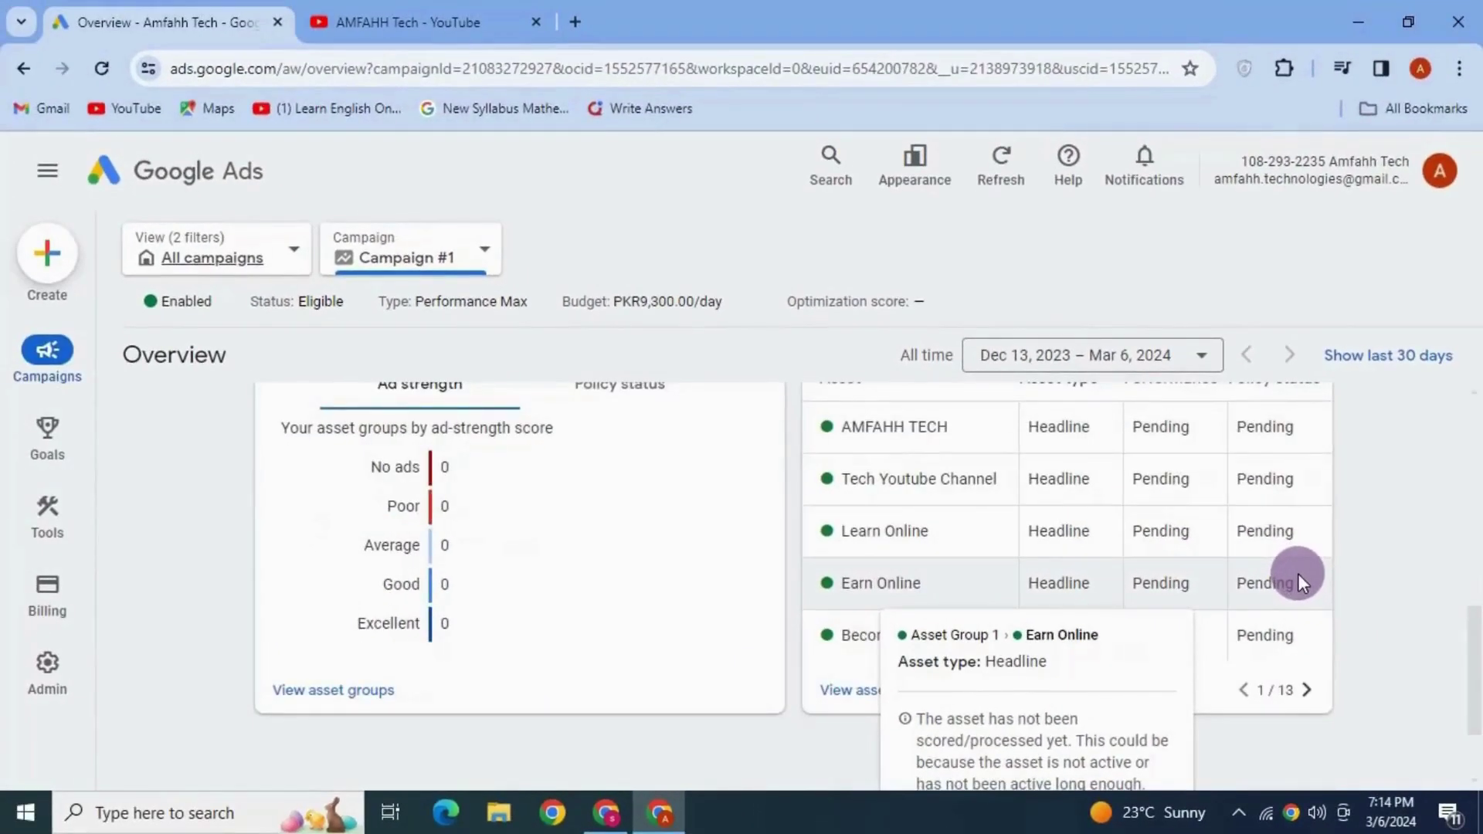
scroll(1359, 525, up, 8)
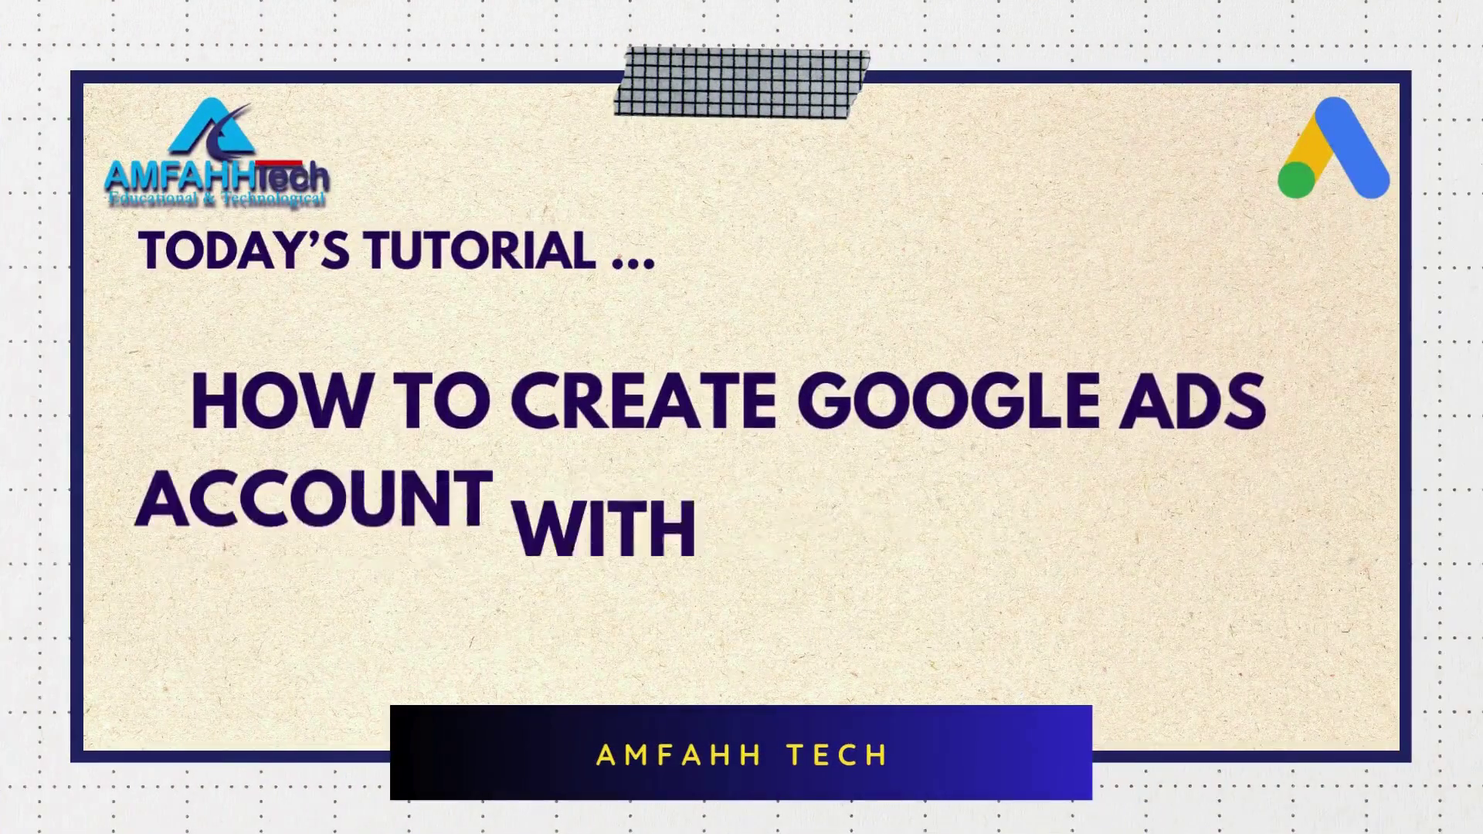